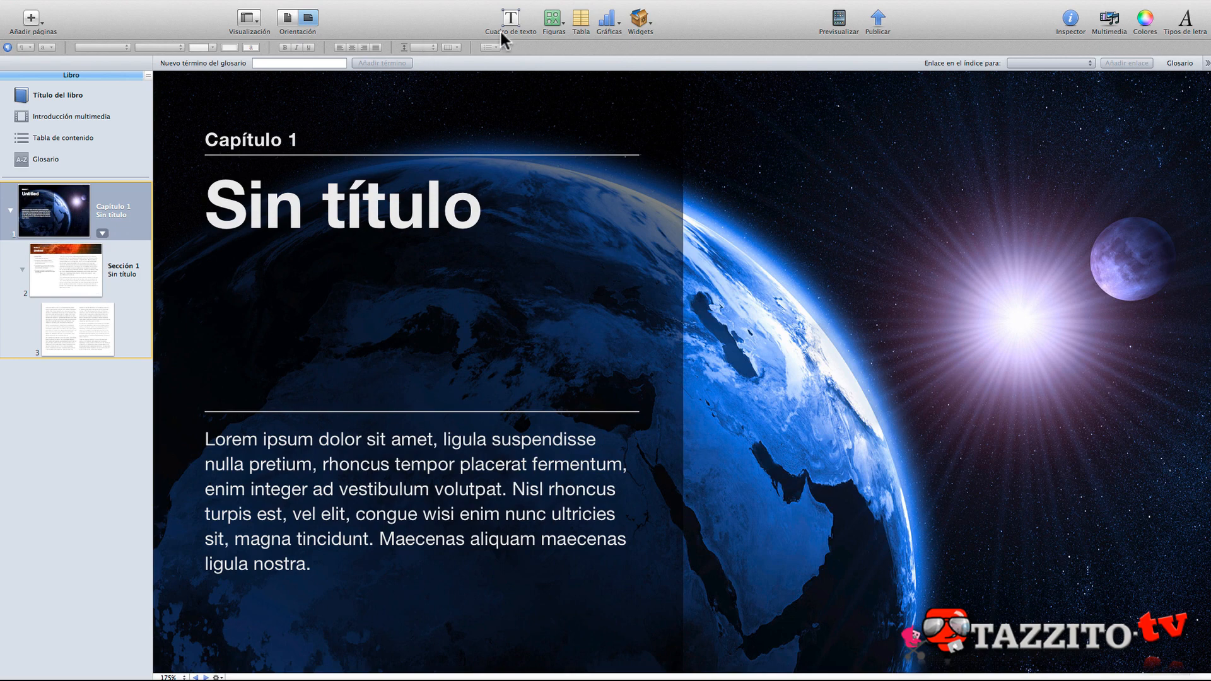
- Insert a text box and place it in the dark sky between the Earth and the sun
left_click(510, 19)
left_click_drag(752, 468, 852, 214)
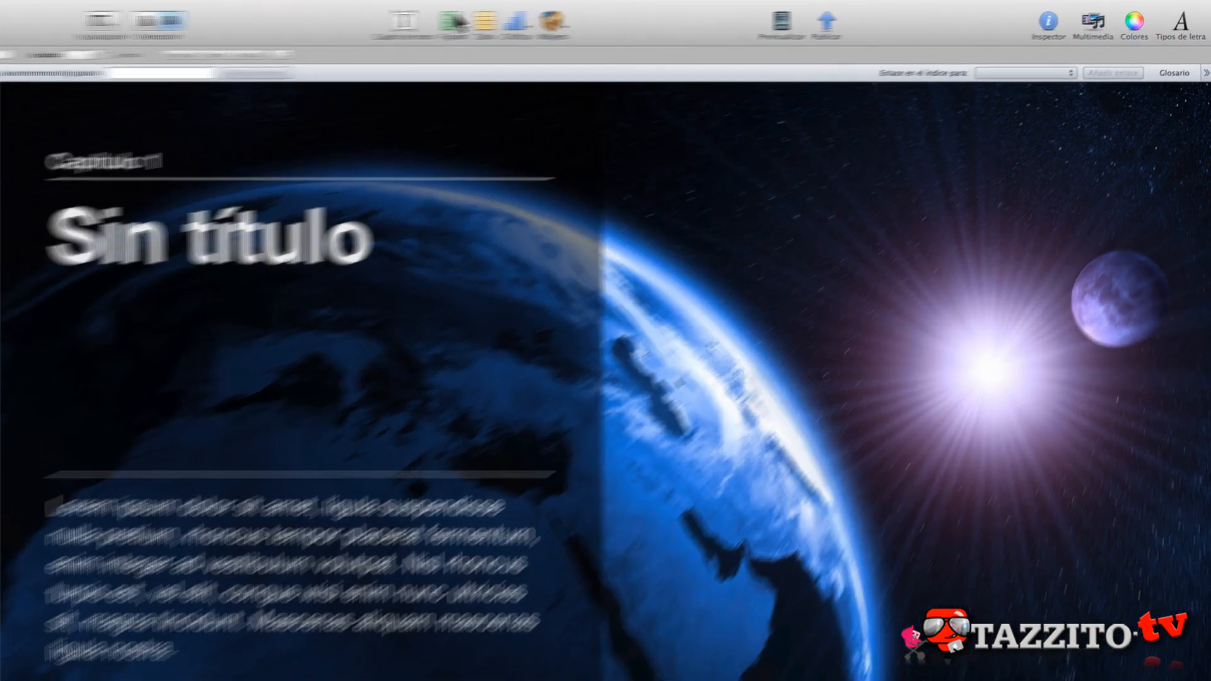
- Insert a square shape and place it in the sky between the Earth and the sun
left_click(554, 18)
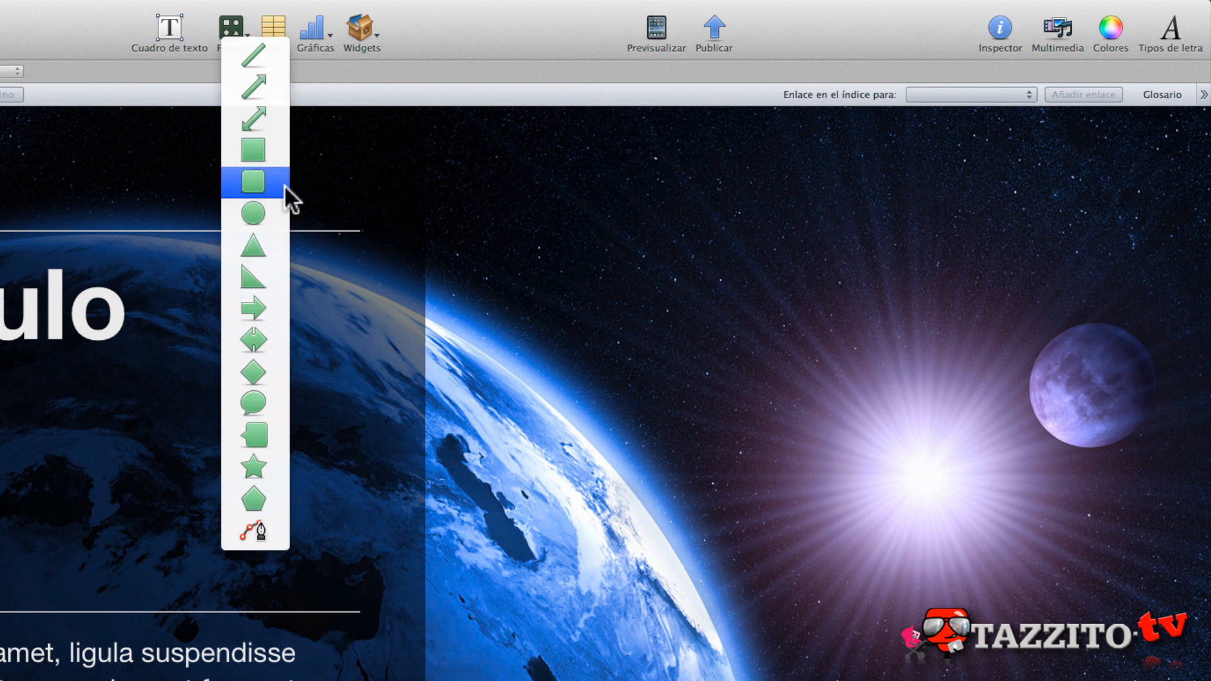
left_click(252, 149)
left_click_drag(441, 676, 783, 411)
- Show the graphic properties of the square and shift the square slightly up and away from the sun
left_click(1008, 28)
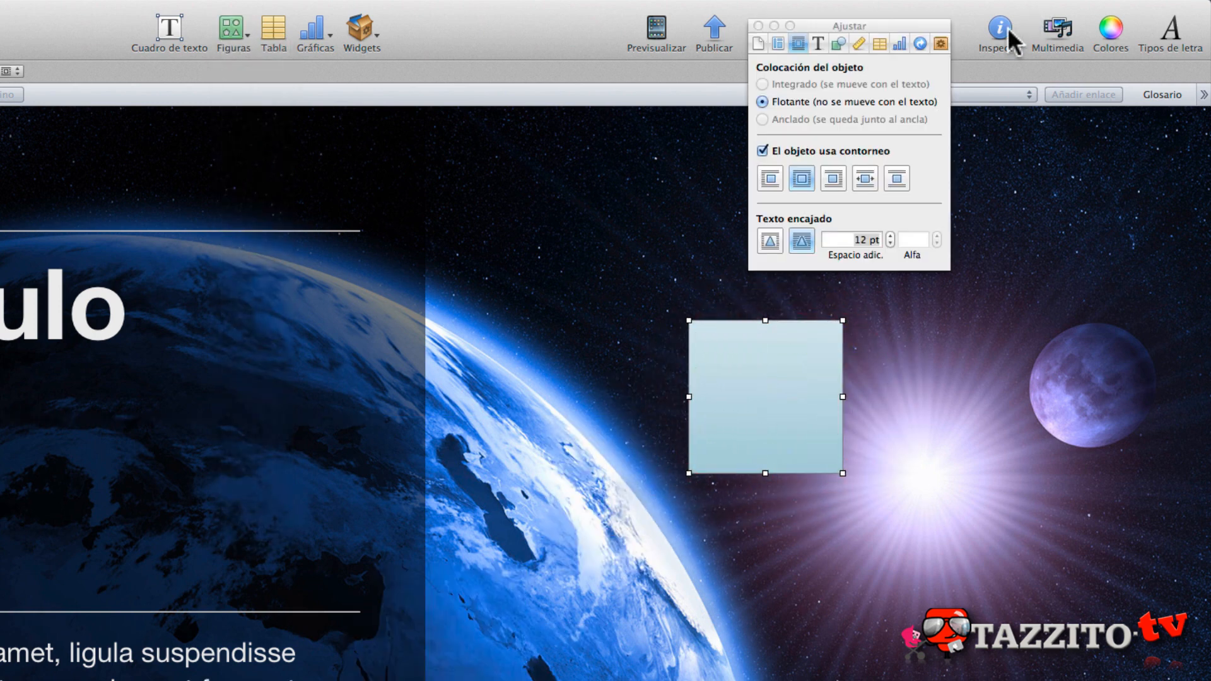
left_click_drag(901, 21, 1149, 115)
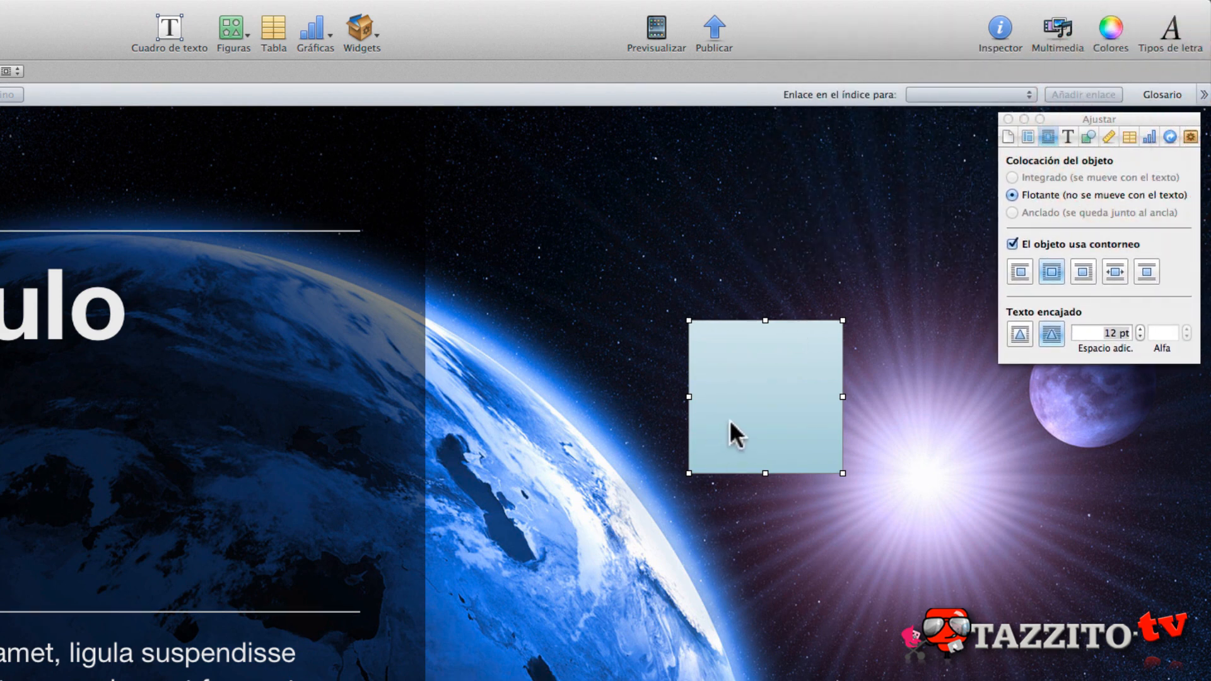
left_click(1085, 134)
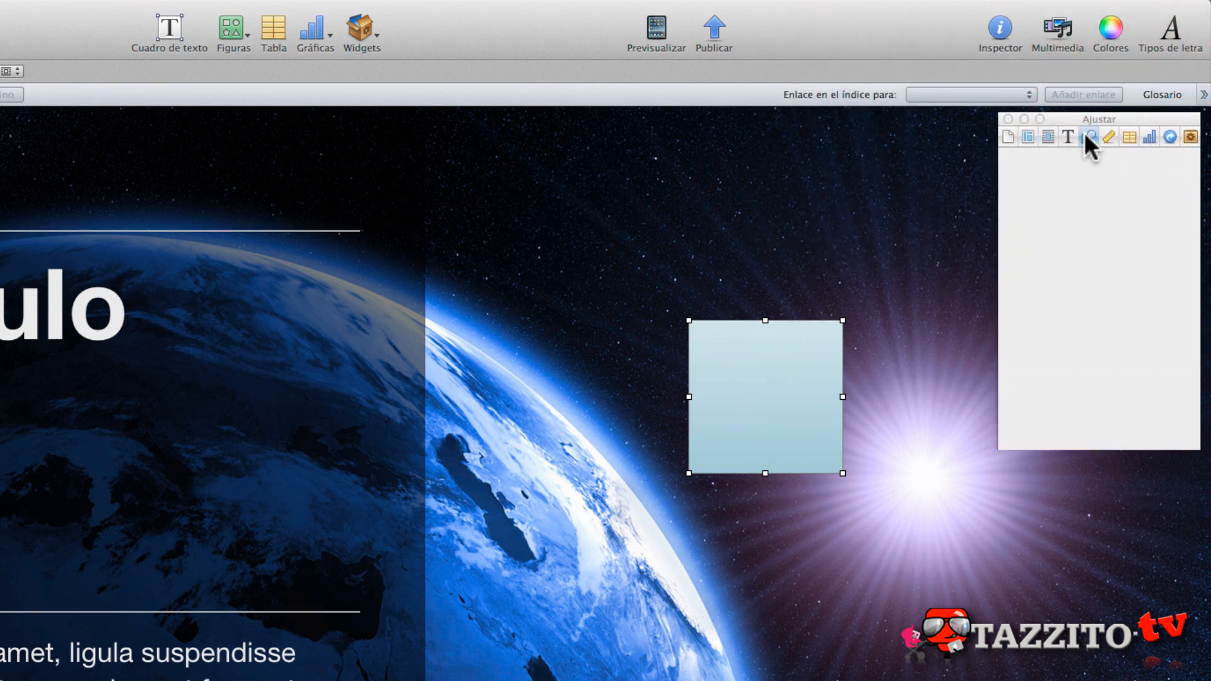
left_click_drag(769, 363, 706, 280)
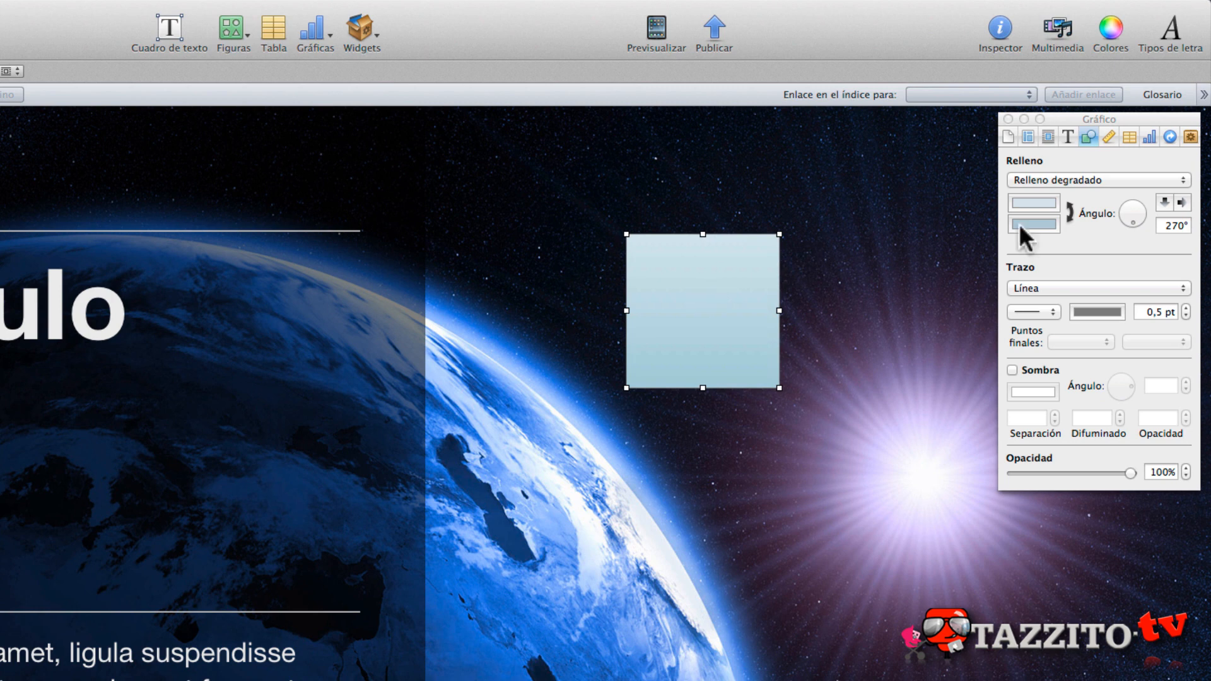
- Set the square's fill to No and write "Hola" inside it
left_click(1050, 180)
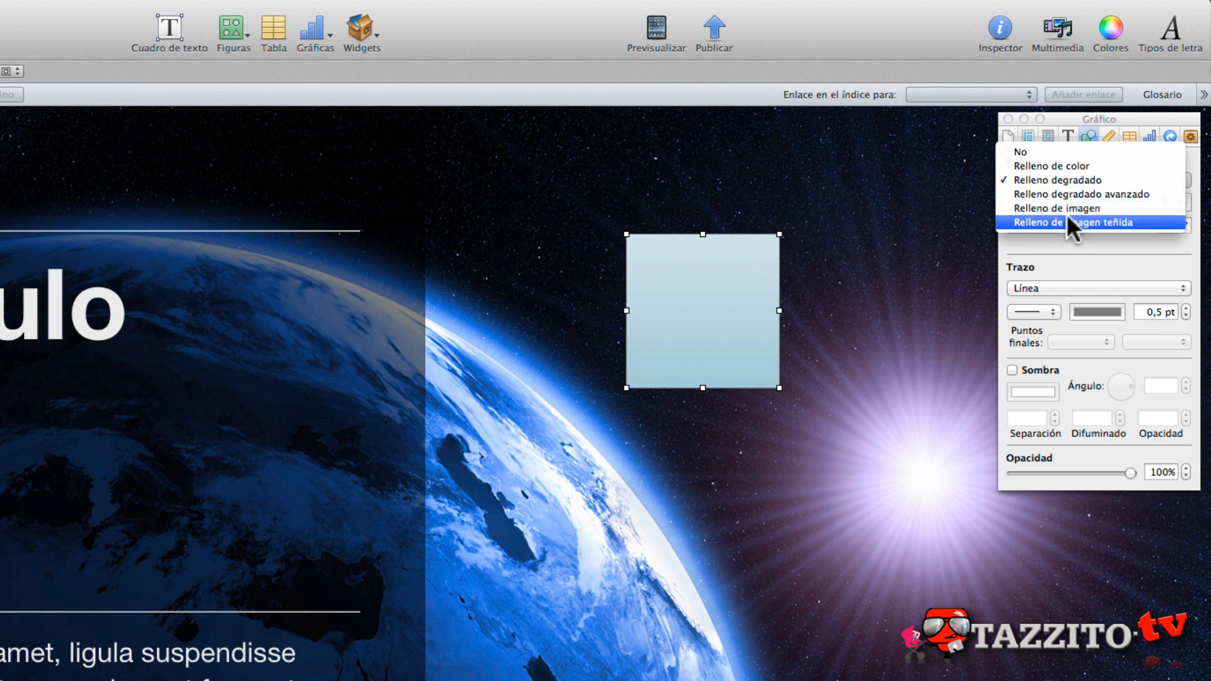
left_click(1019, 152)
left_click(663, 254)
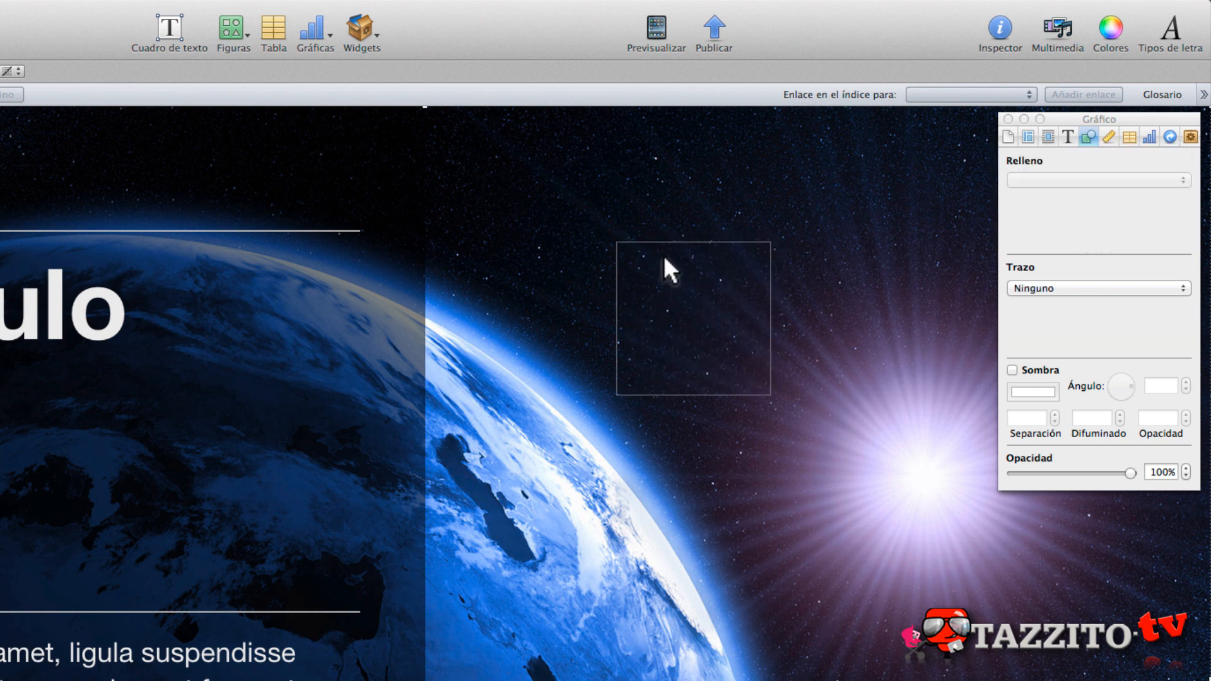
left_click(669, 240)
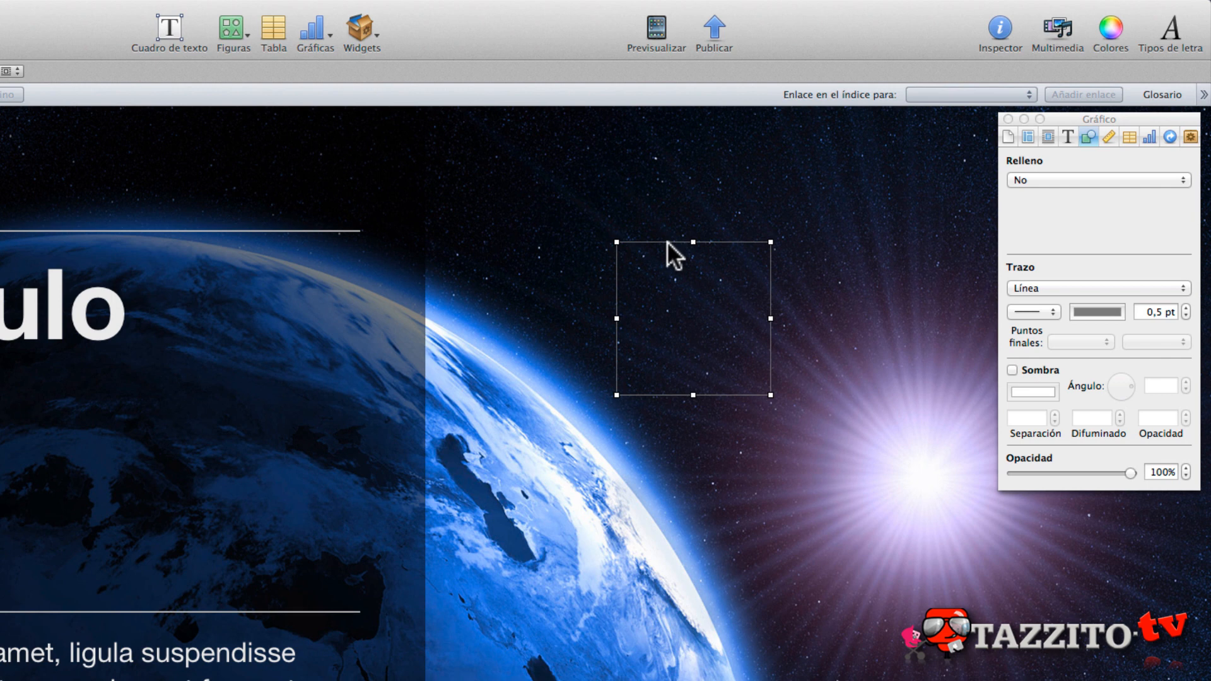
type("Hola")
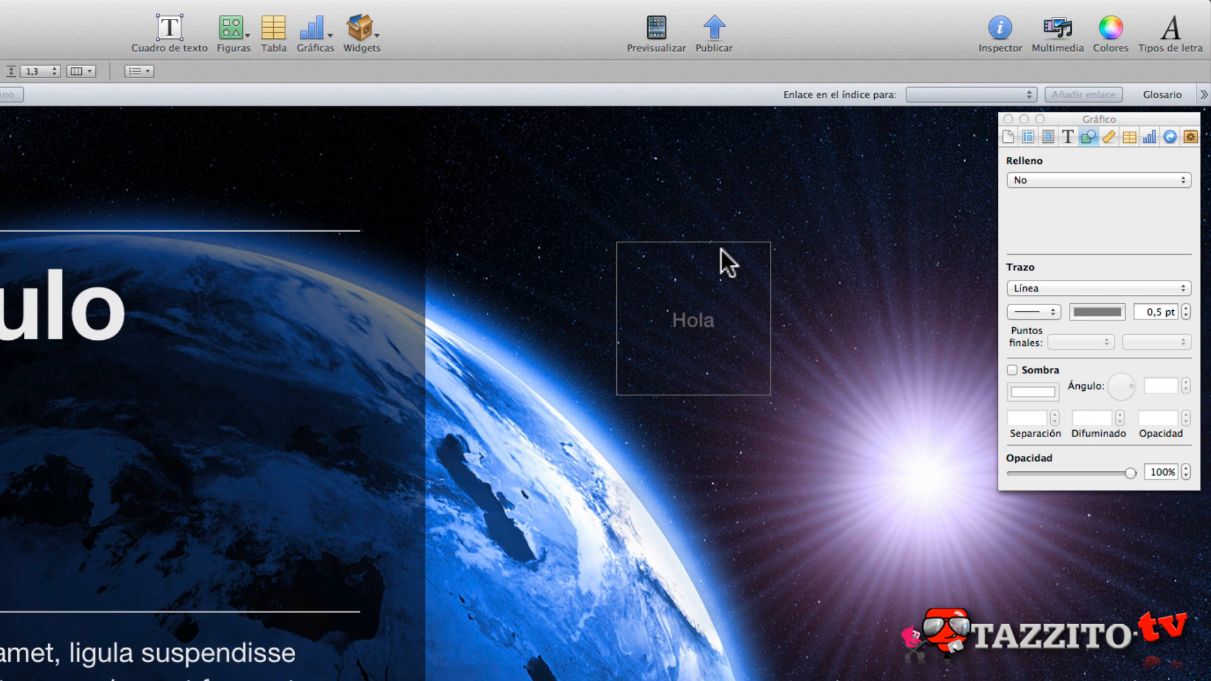
- Try Relleno de color on the square, and change its fill to Relleno degradado
left_click(1099, 181)
left_click(1099, 189)
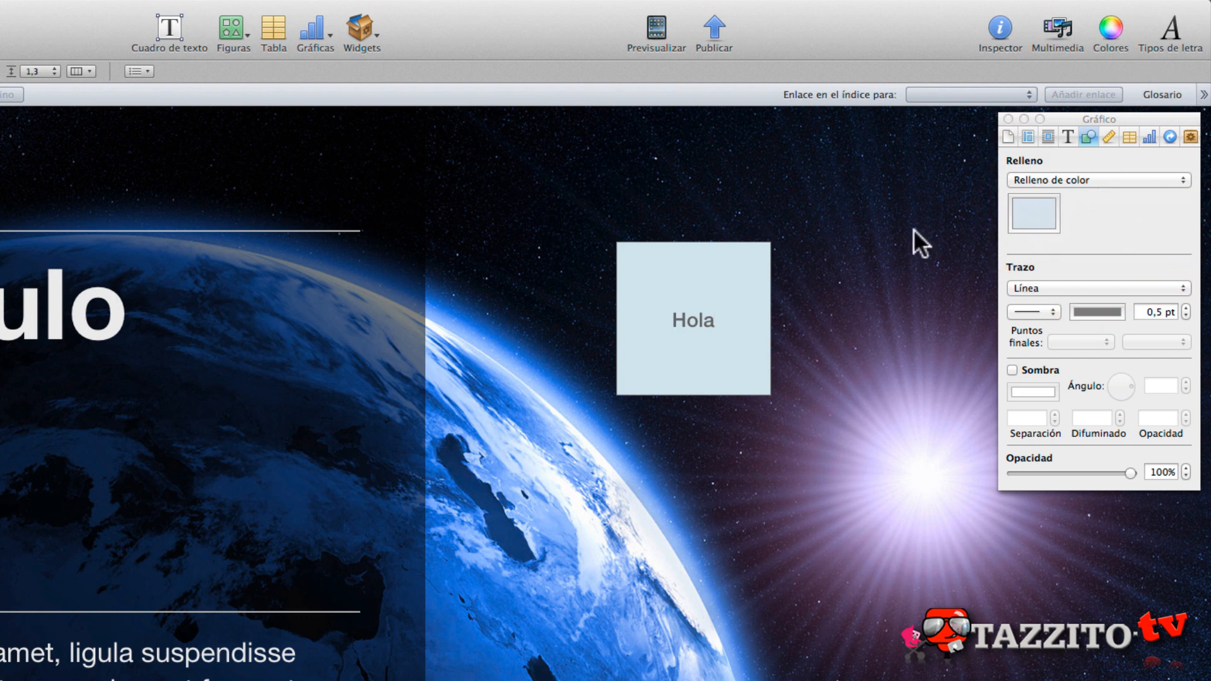
left_click(1114, 179)
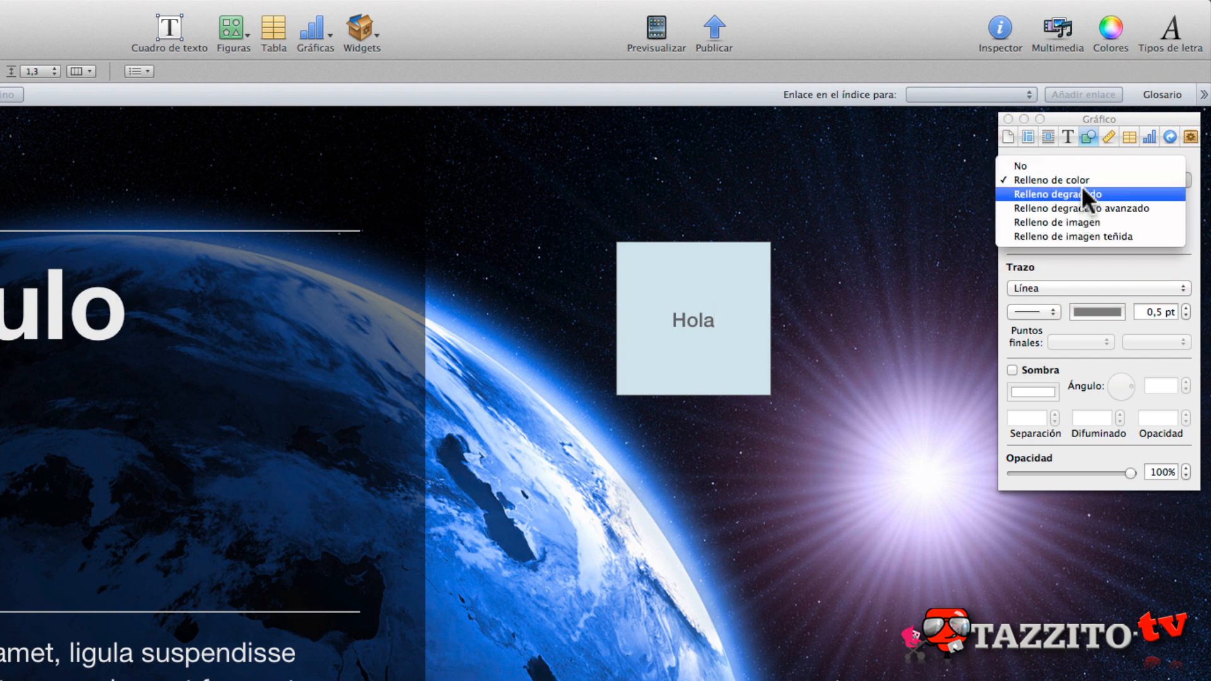
left_click(1083, 189)
- Try Relleno degradado avanzado on the square, and return its fill to Relleno degradado
left_click(1063, 179)
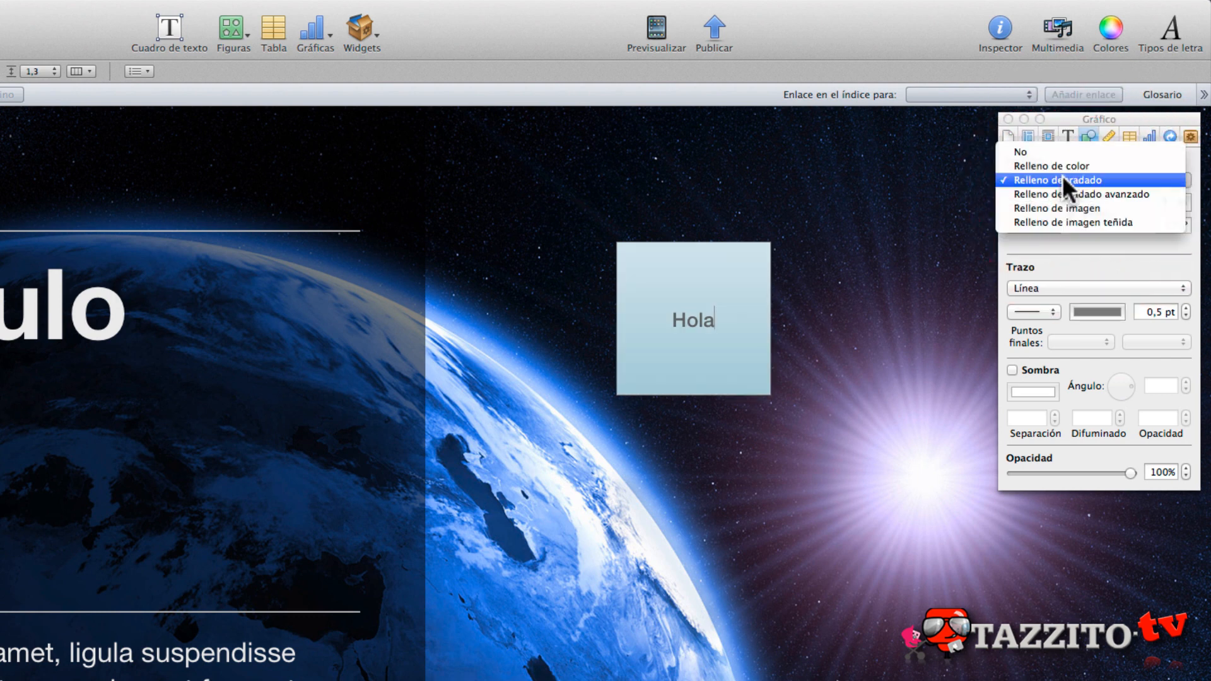
left_click(1057, 190)
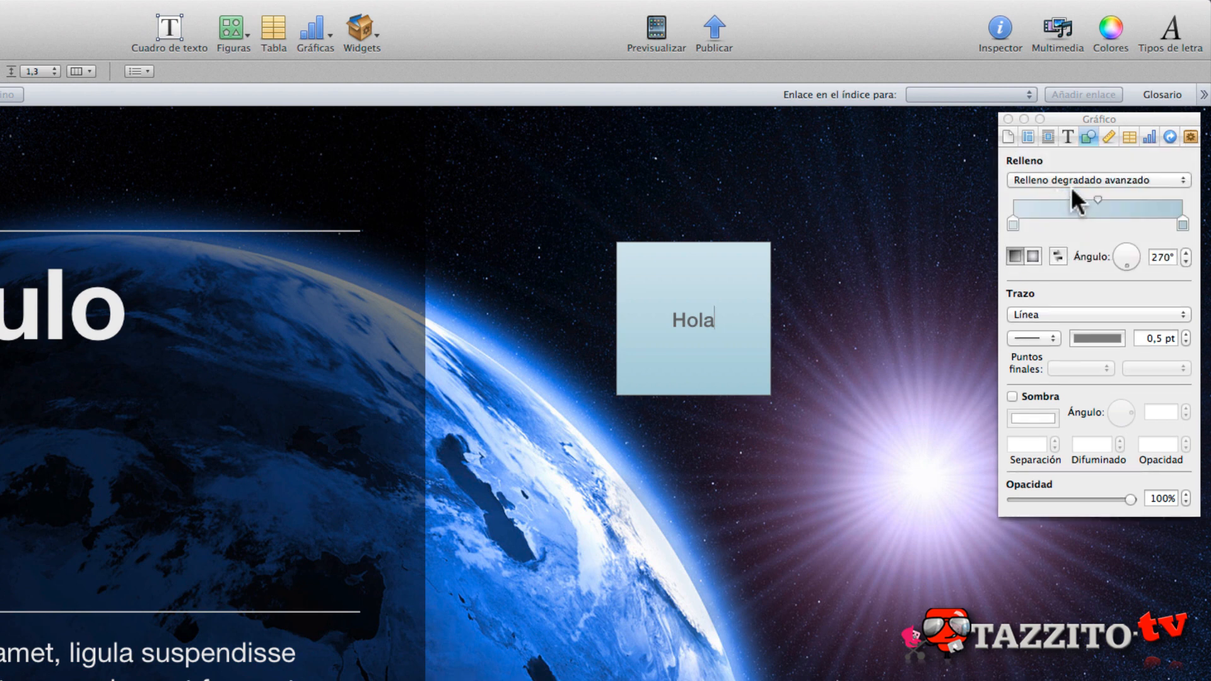
left_click(1082, 174)
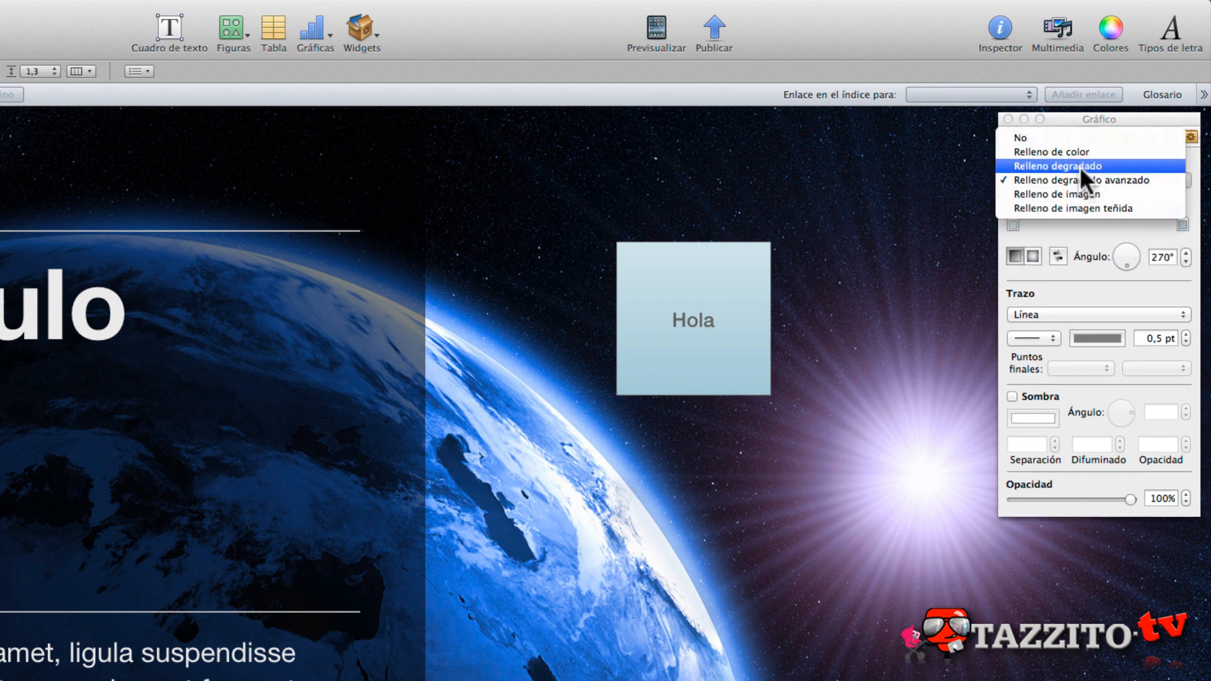
left_click(1080, 166)
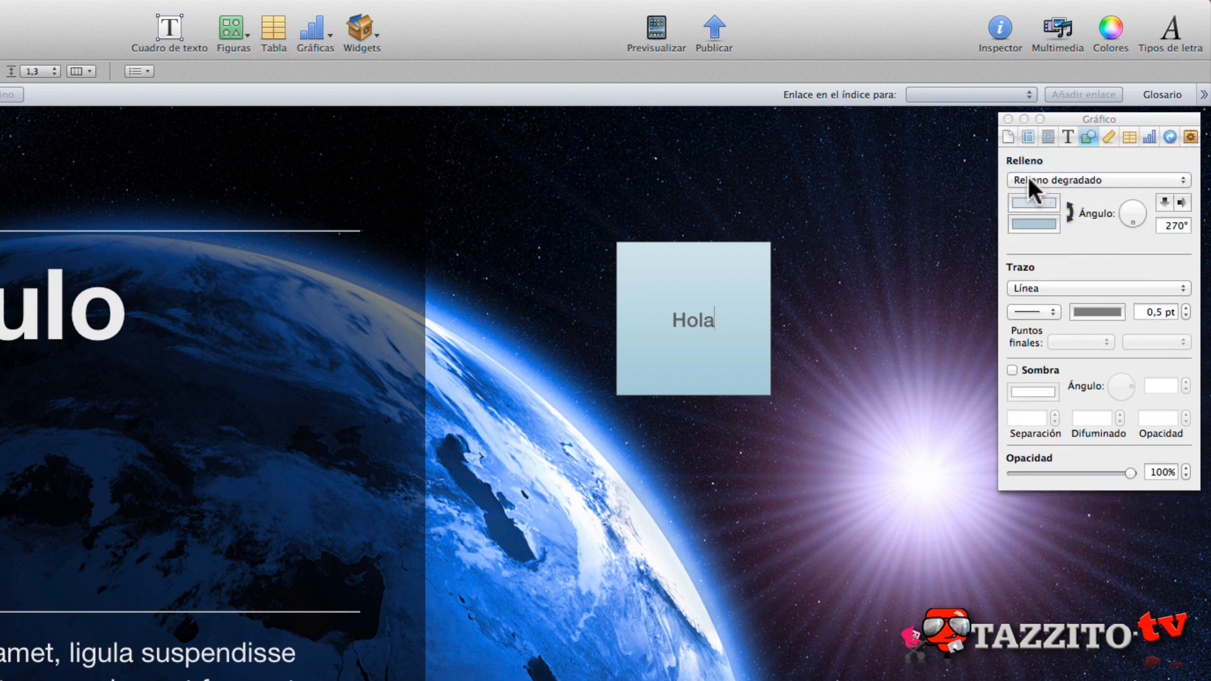
- Set the square's first gradient colour to black and its second to the white crayon Nieve
left_click(1021, 203)
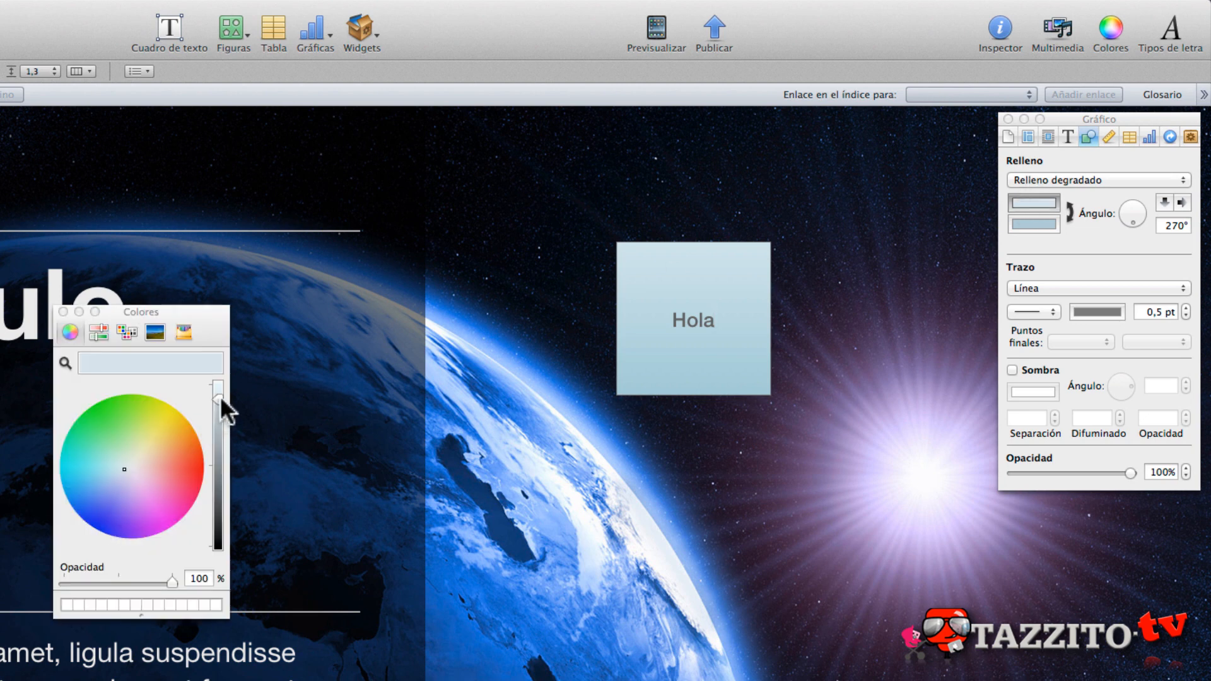
left_click_drag(220, 396, 218, 564)
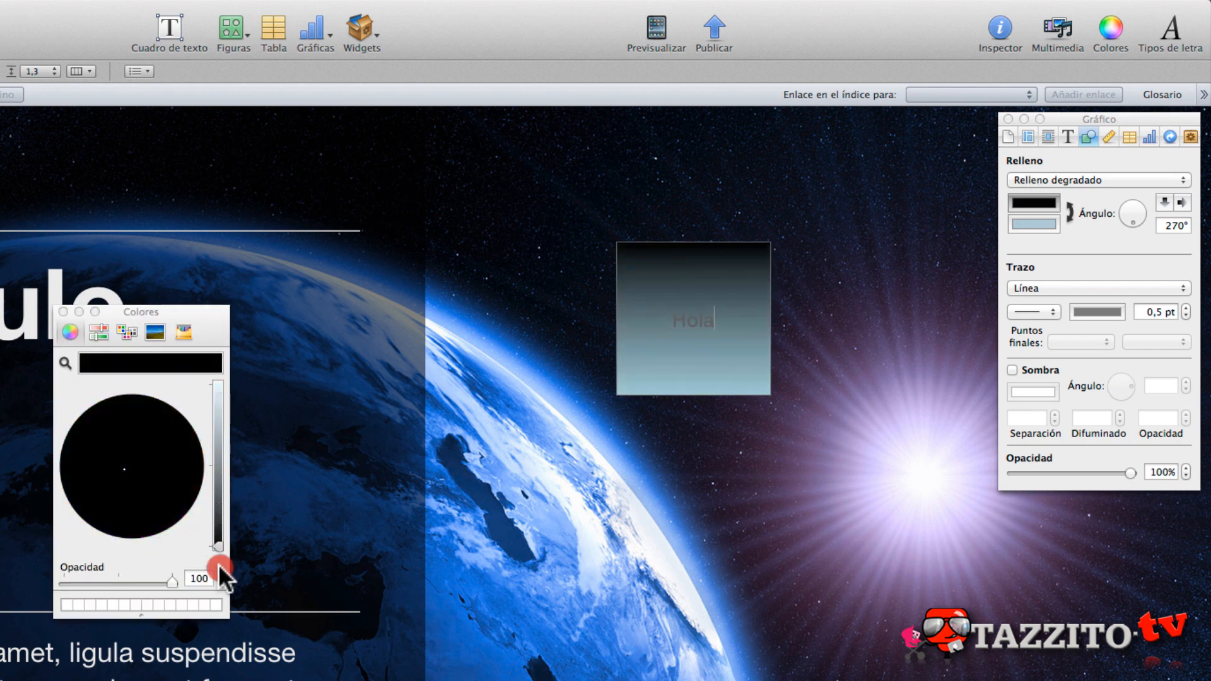
left_click(1049, 222)
left_click_drag(219, 435, 218, 357)
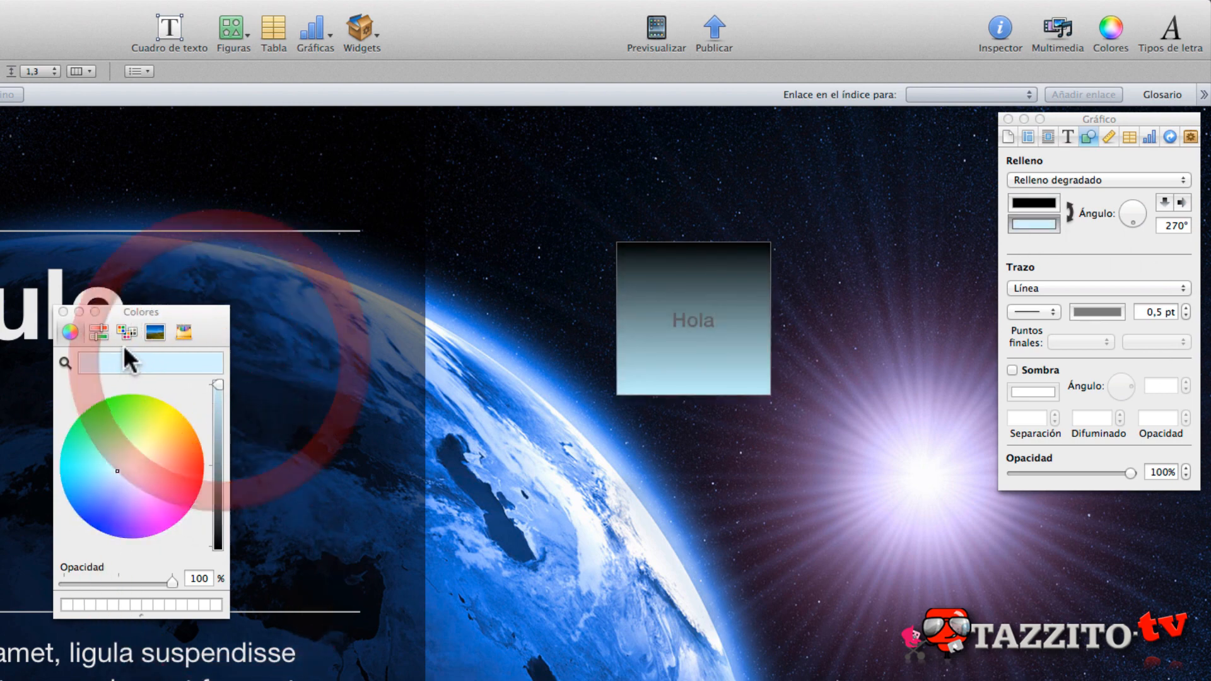
left_click(174, 329)
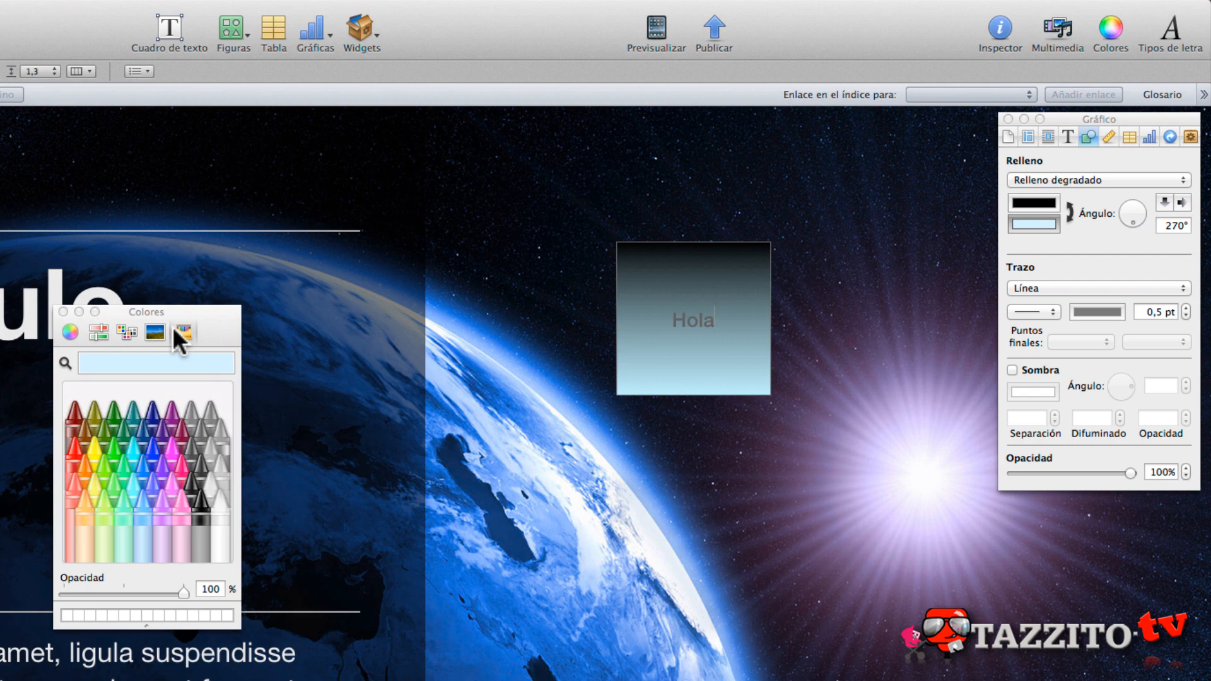
left_click(218, 504)
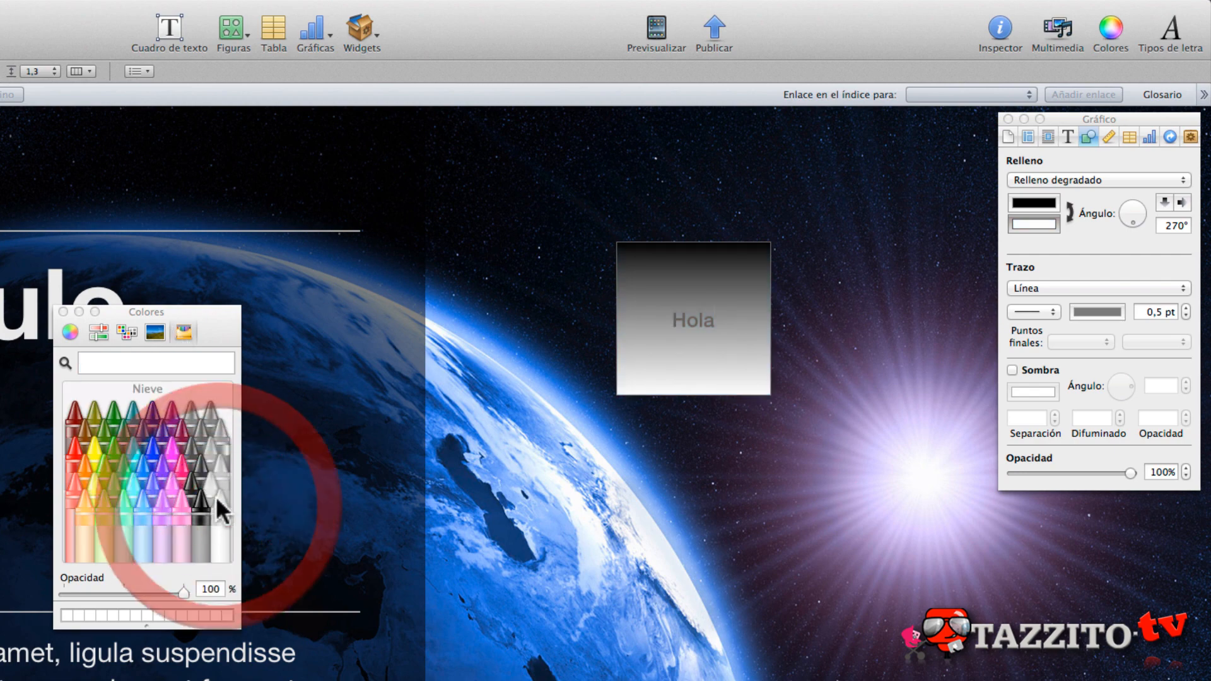
left_click(63, 311)
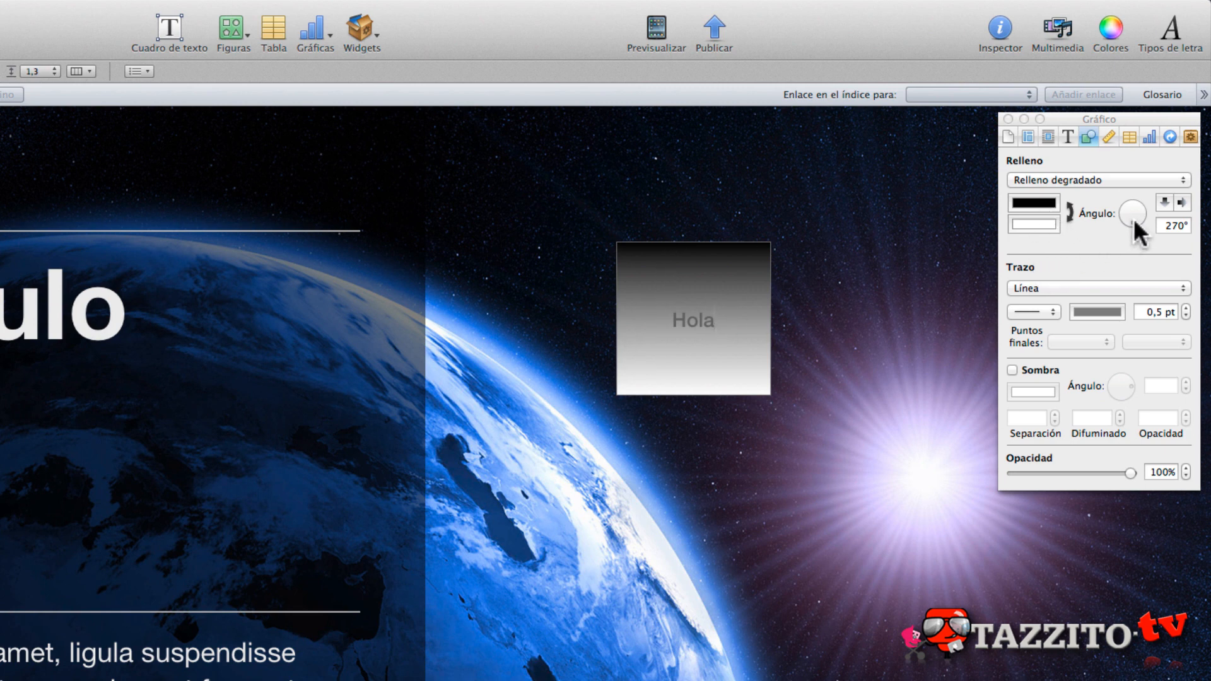
- Try gradient angles of 292°, 90° and 0° on the square, and finish with the angle at 270°
mouse_move(1133, 218)
left_mouse_down()
mouse_move(1122, 206)
mouse_move(1137, 198)
mouse_move(1138, 225)
left_mouse_up()
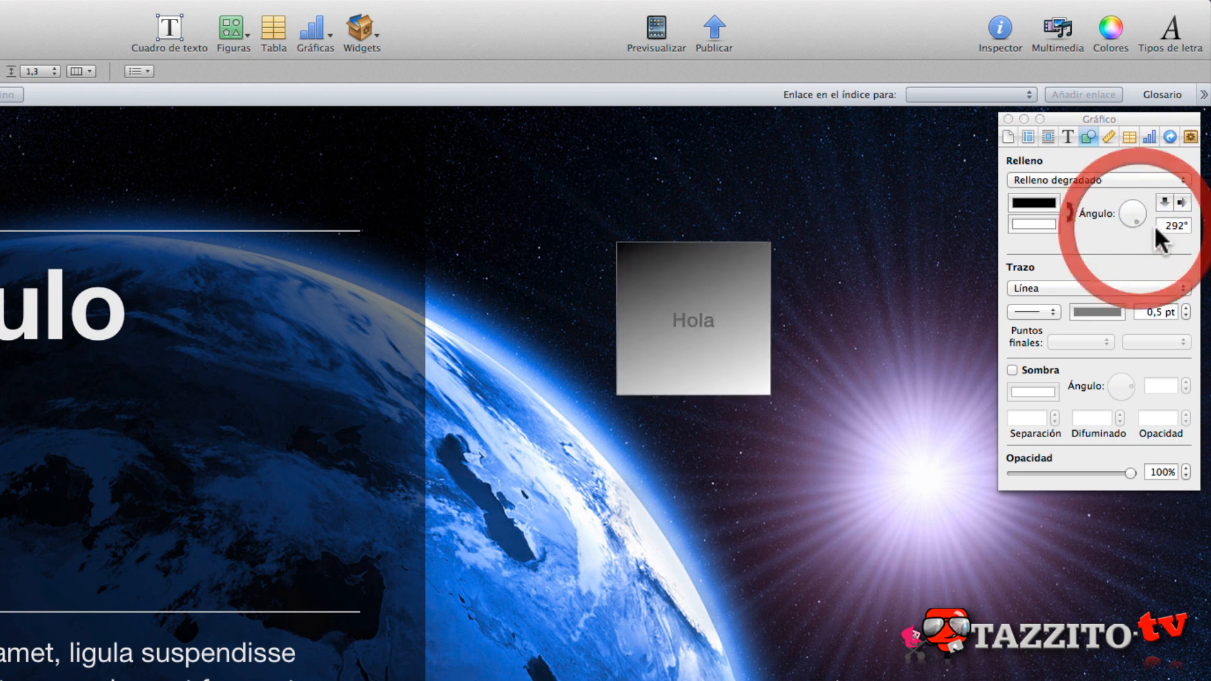
left_click(1174, 225)
type("90")
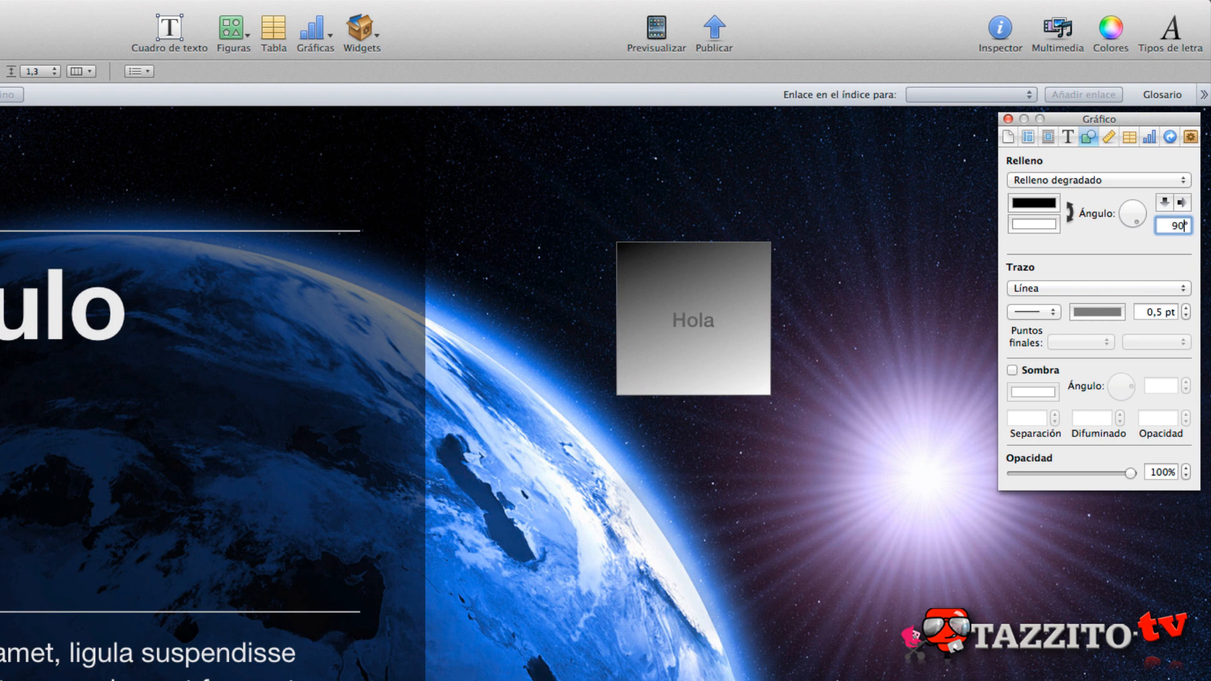
key("Return")
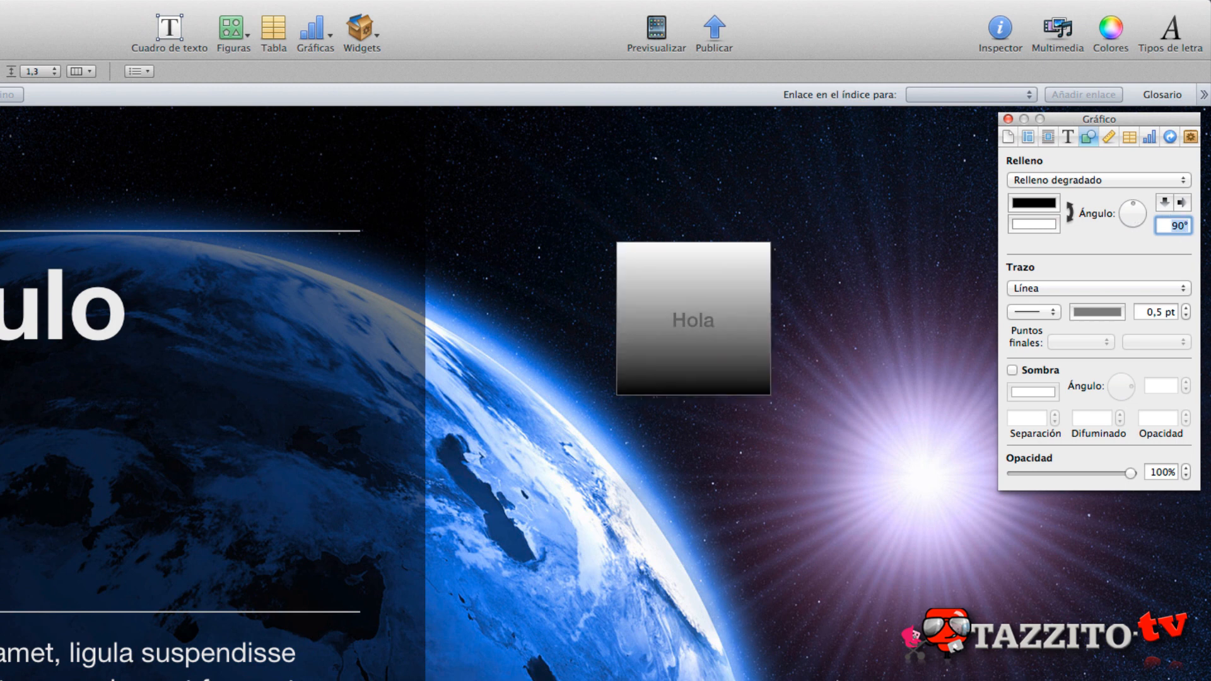
left_click(1161, 202)
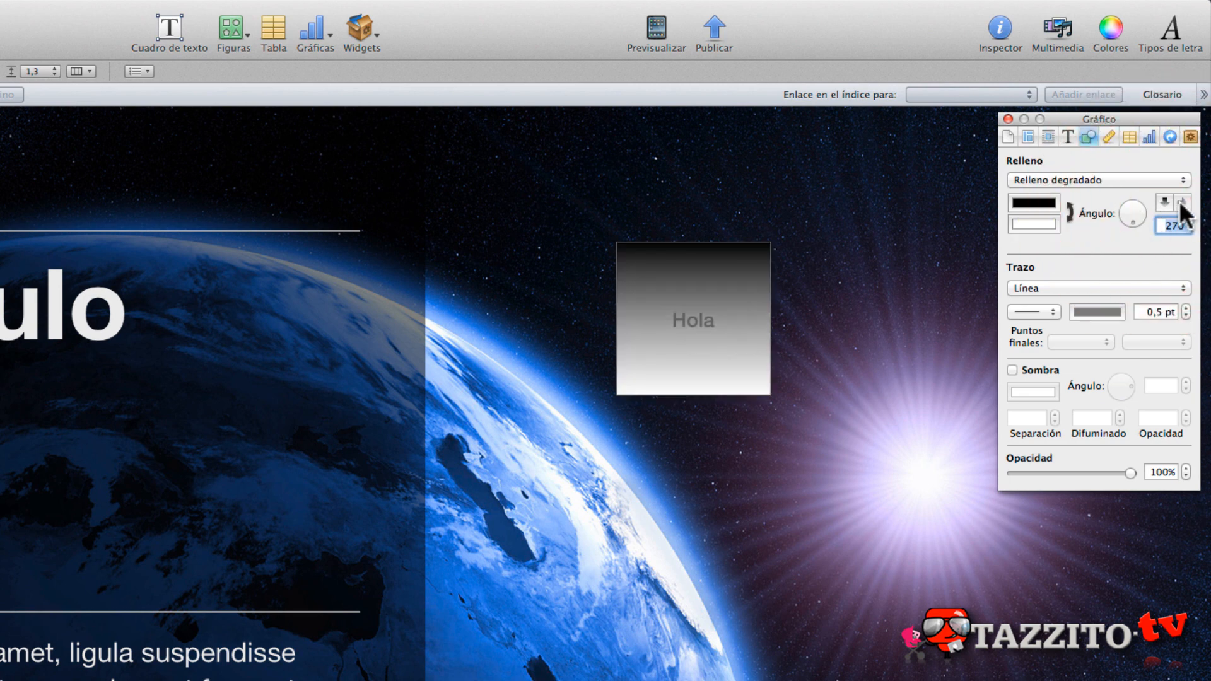
left_click(1178, 201)
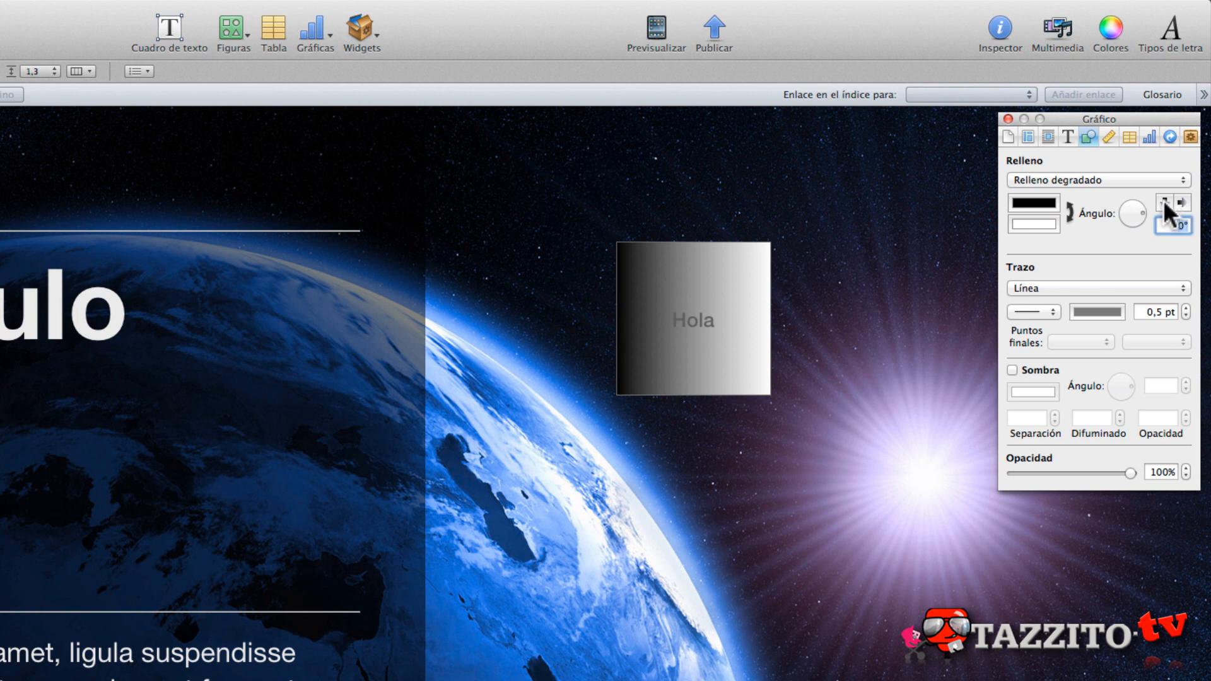
left_click(1161, 202)
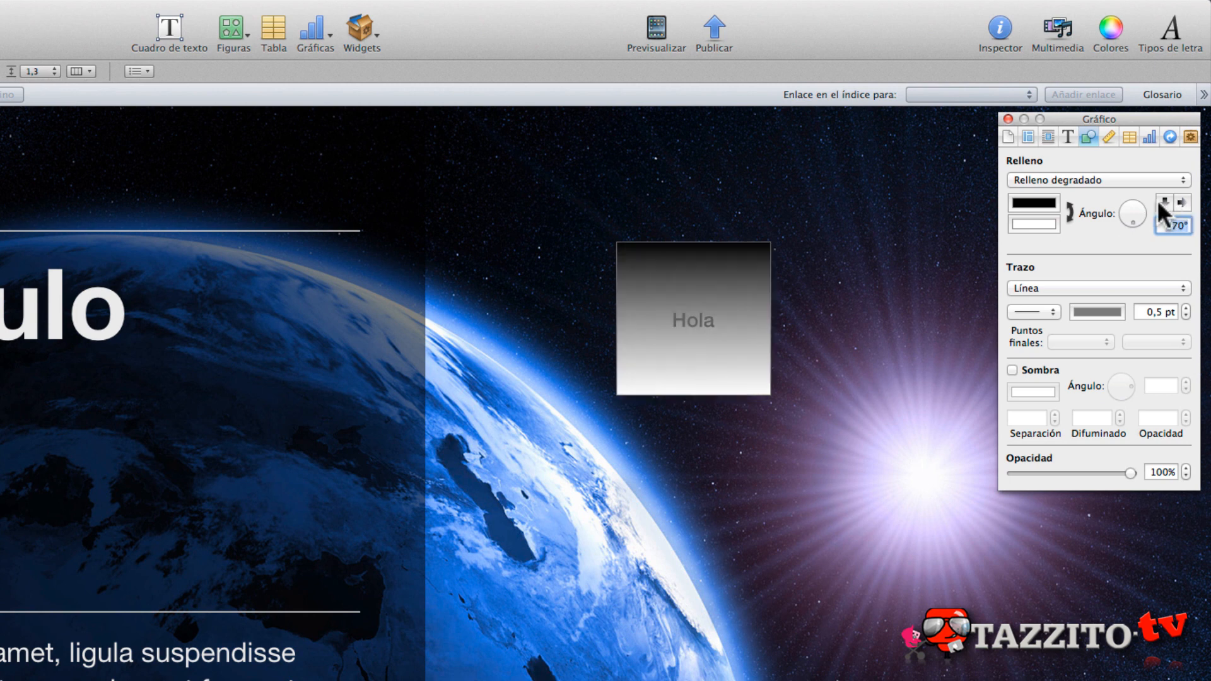
- Colour the square's outline with the yellow crayon Limón and give it the first thick, rough brush line style
left_click(1034, 287)
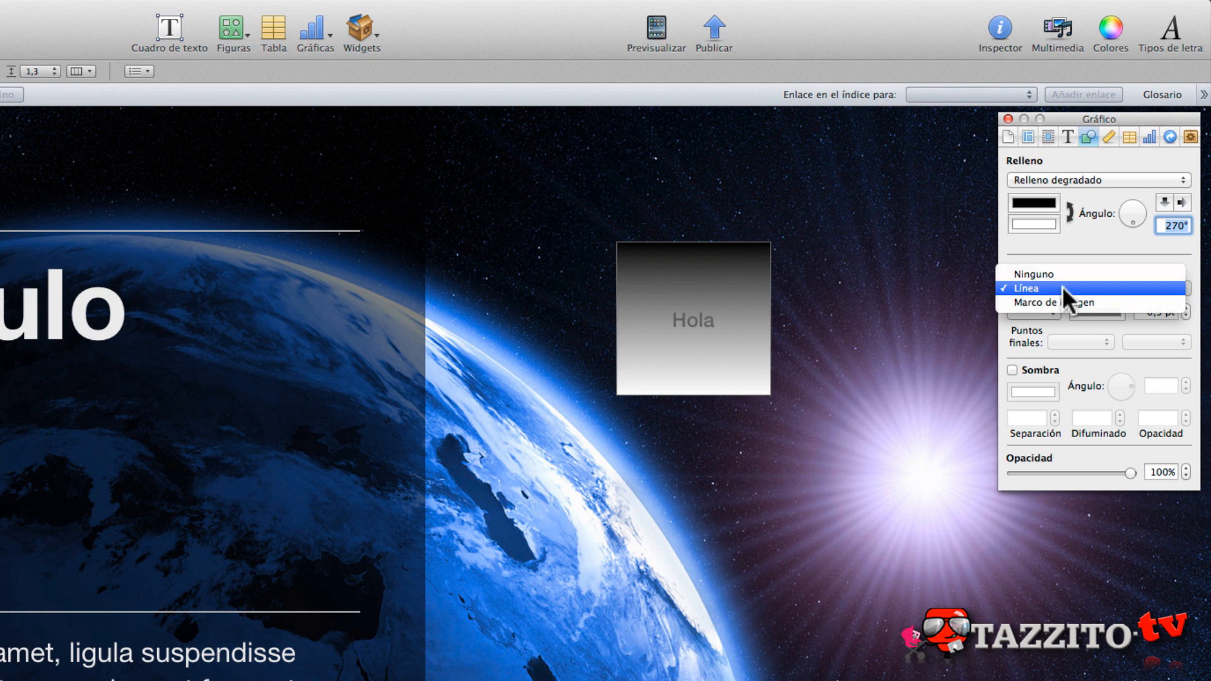
left_click(1110, 248)
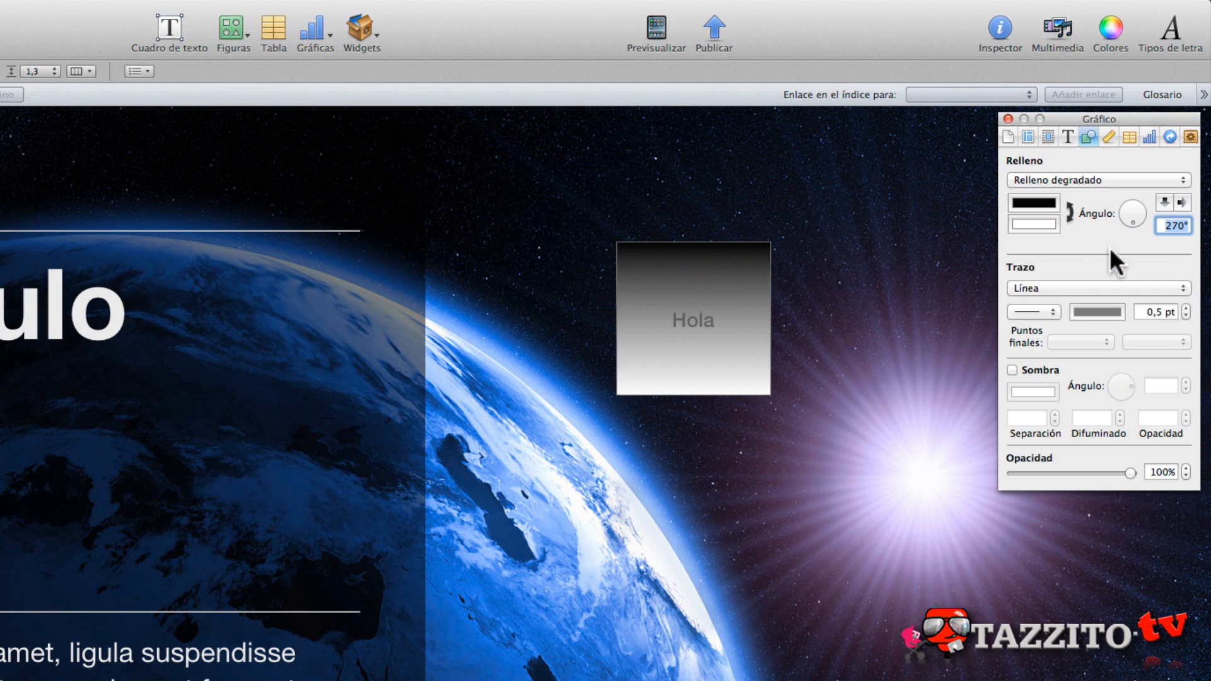
left_click(1113, 310)
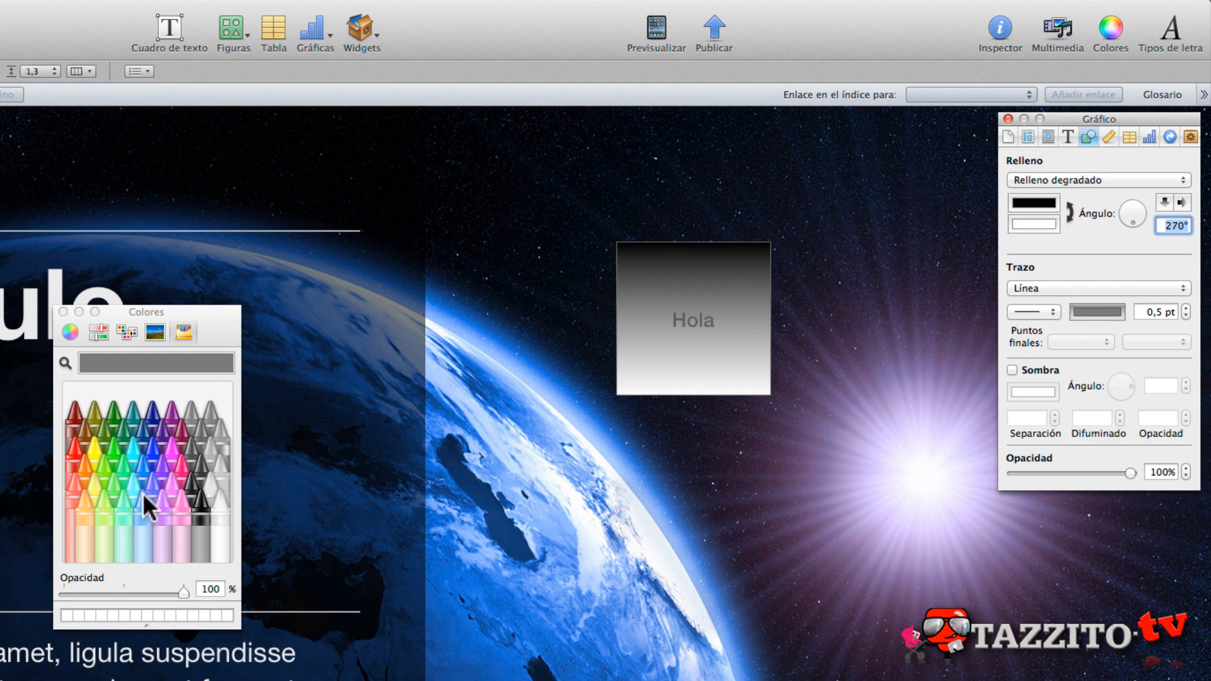
left_click(94, 449)
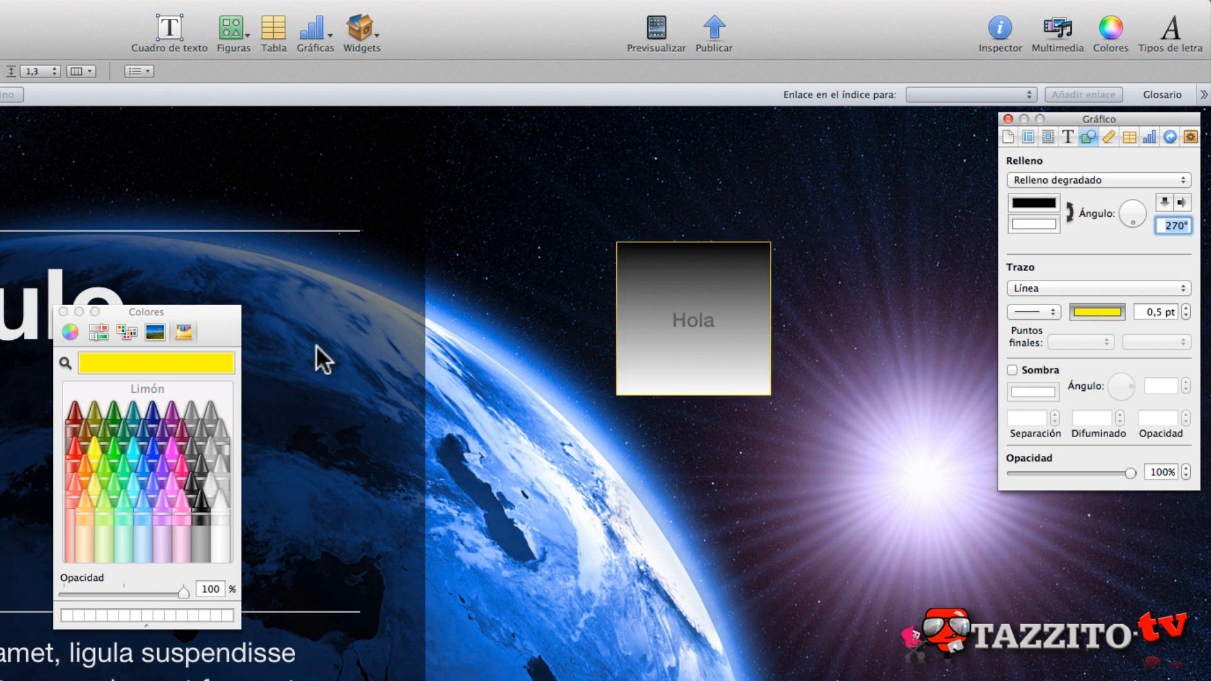
left_click(1043, 308)
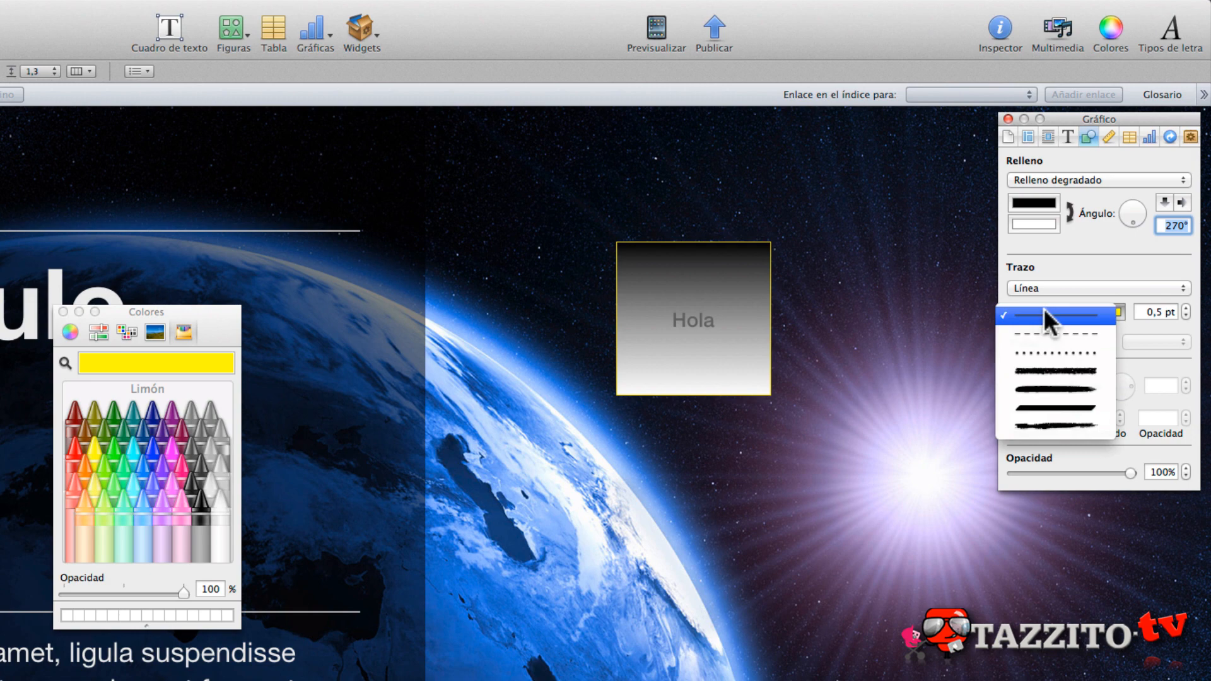
left_click(1045, 370)
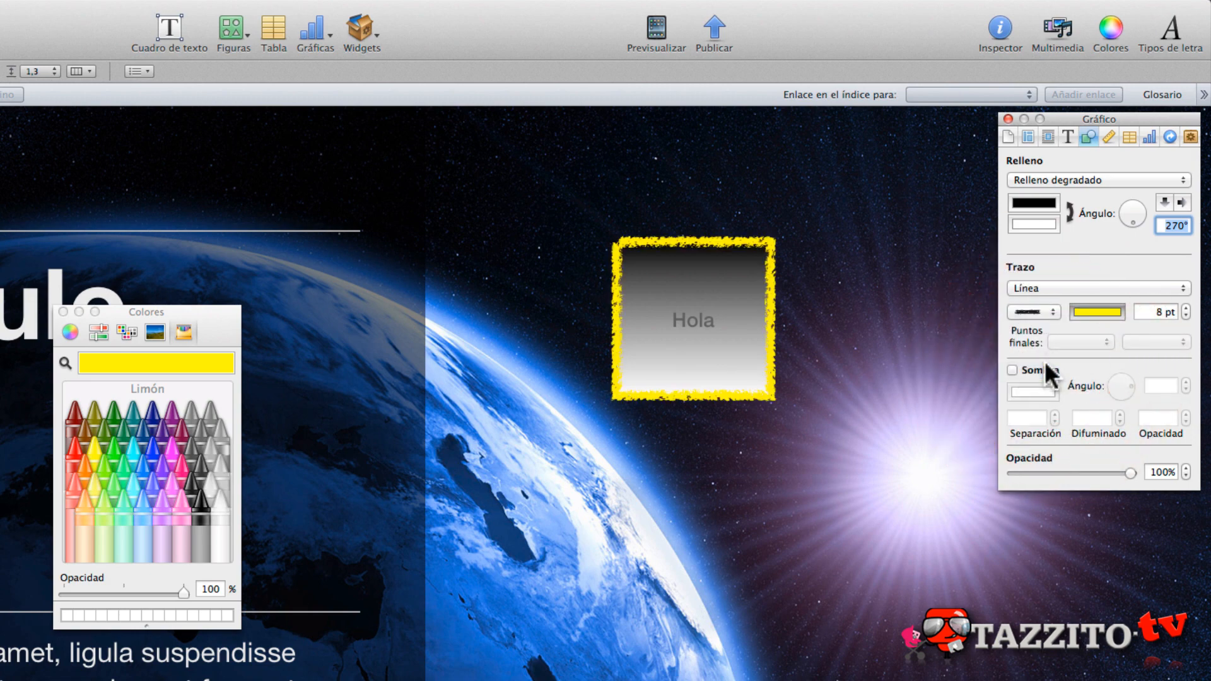
- Change the square's outline to Marco de imagen and choose the frame with dark photo corners
left_click(1027, 294)
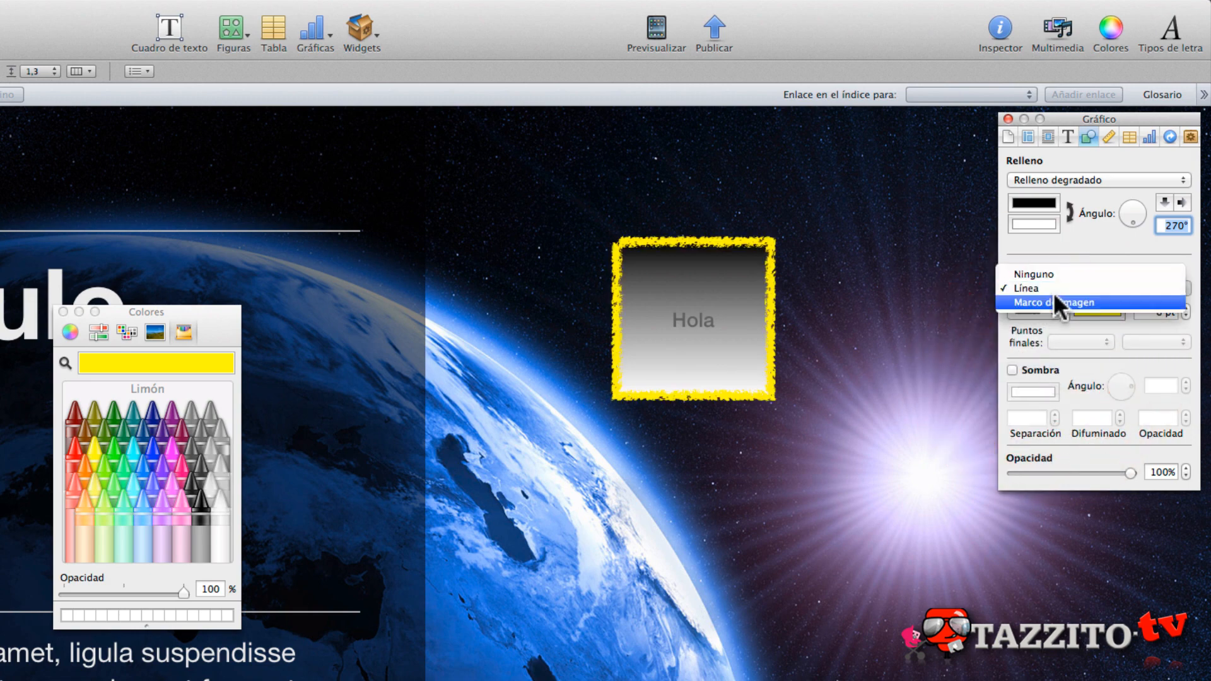
left_click(1053, 294)
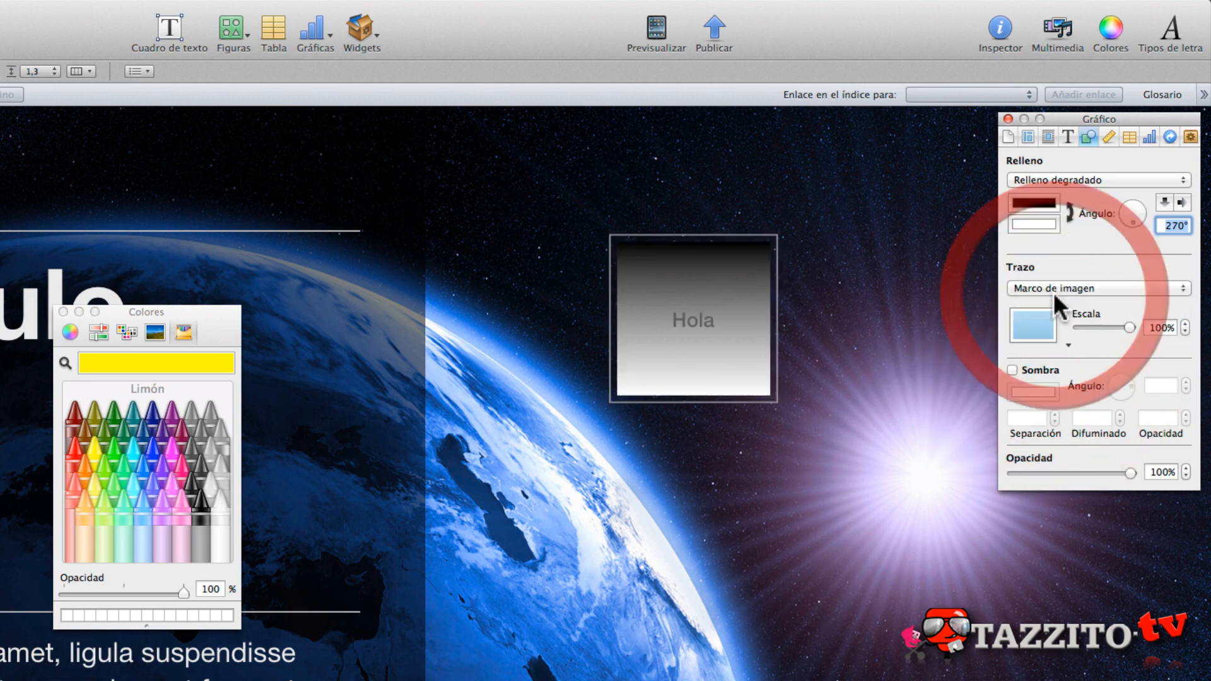
left_click(1067, 343)
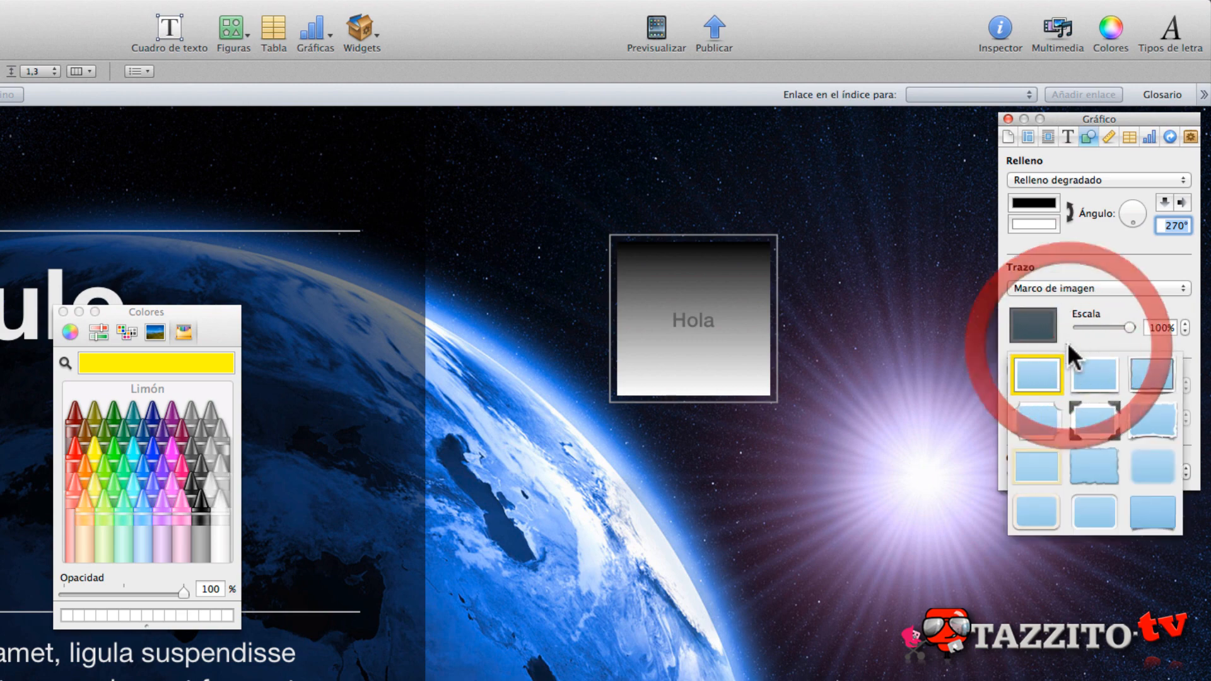
left_click(1094, 421)
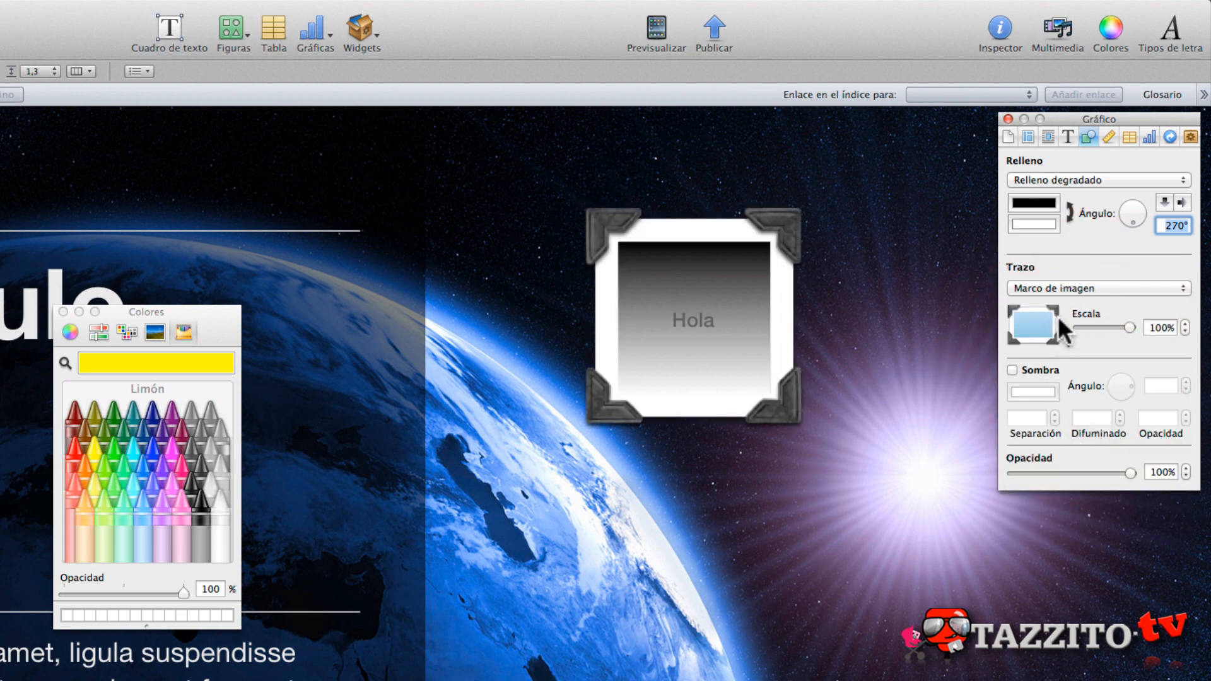
- Switch the square's picture frame to the torn-paper edge style and set its scale to 50%
left_click(1066, 345)
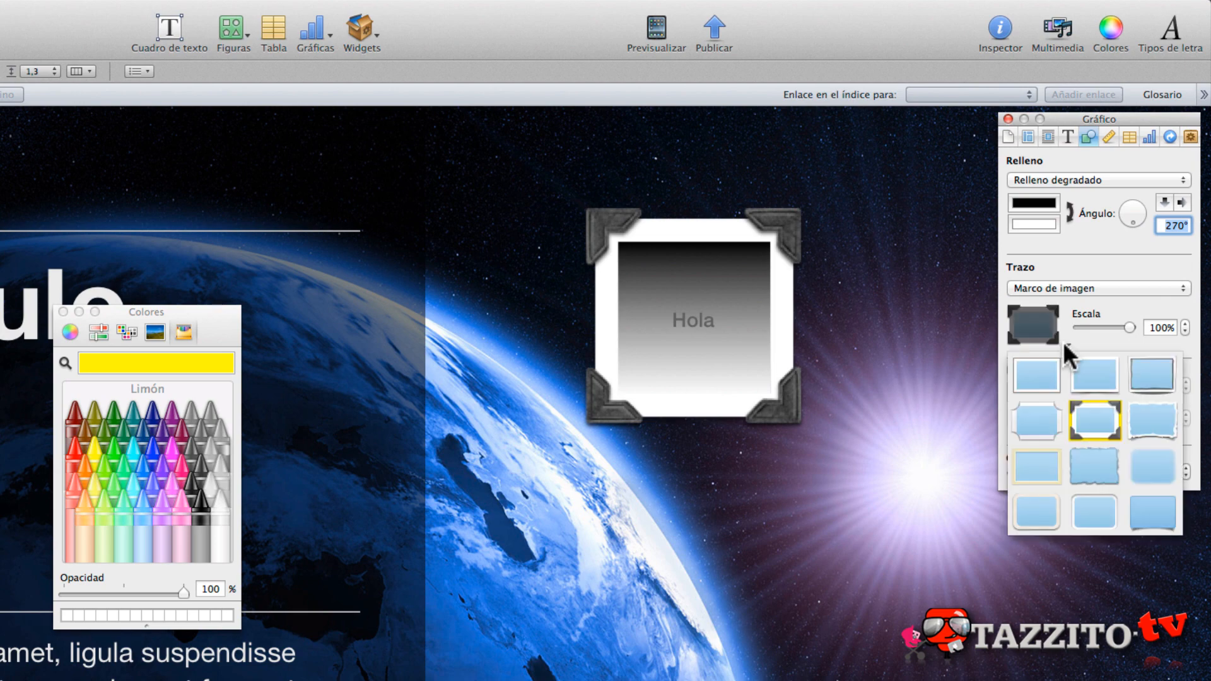
left_click(1084, 482)
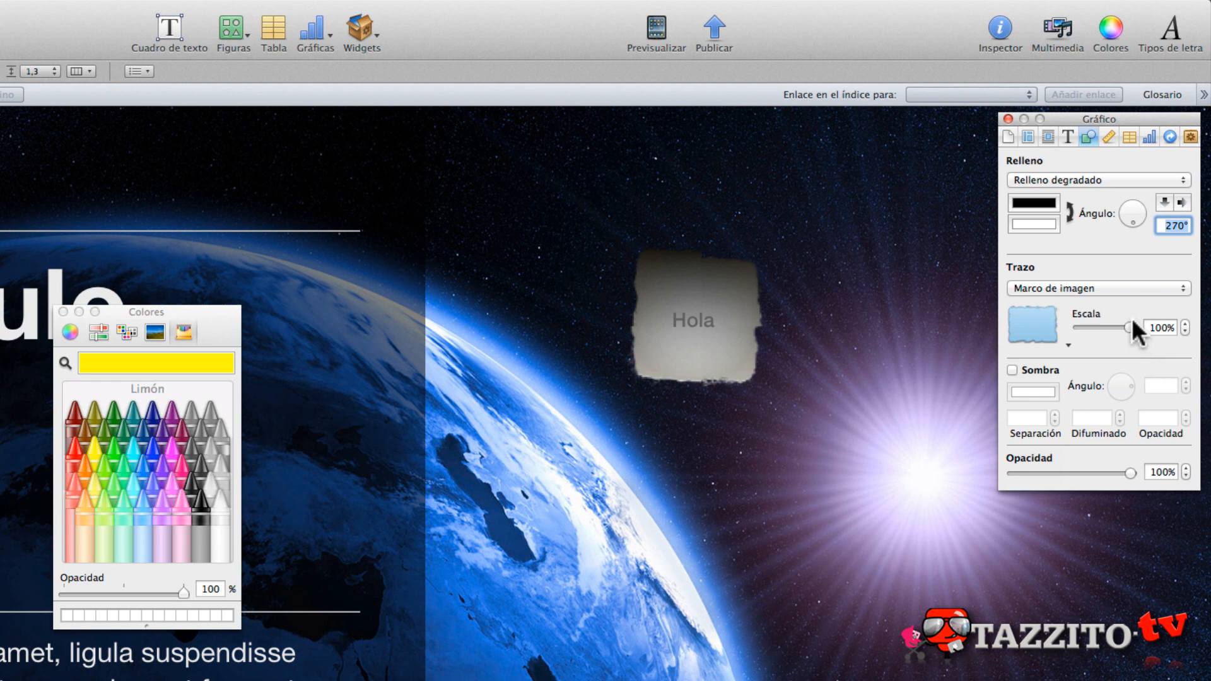
left_click_drag(1125, 321, 1099, 331)
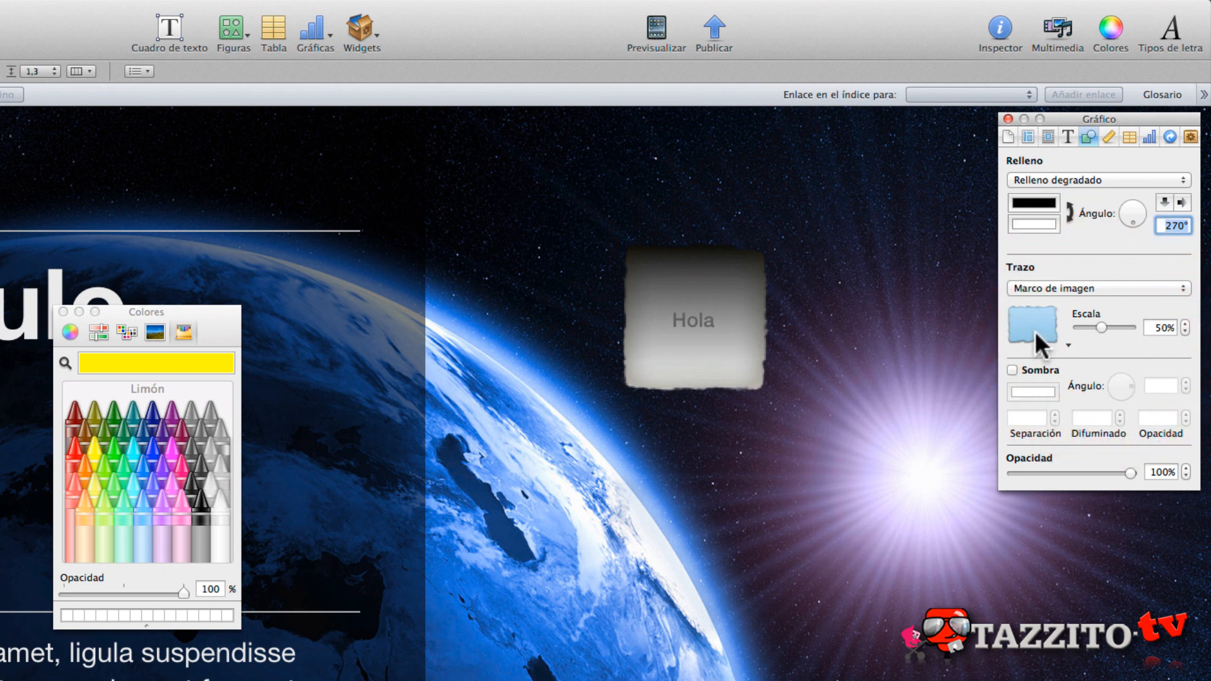
- Give the square a shadow, reduce its separation to 9 pt, and toggle the shadow off and on again
left_click(1012, 369)
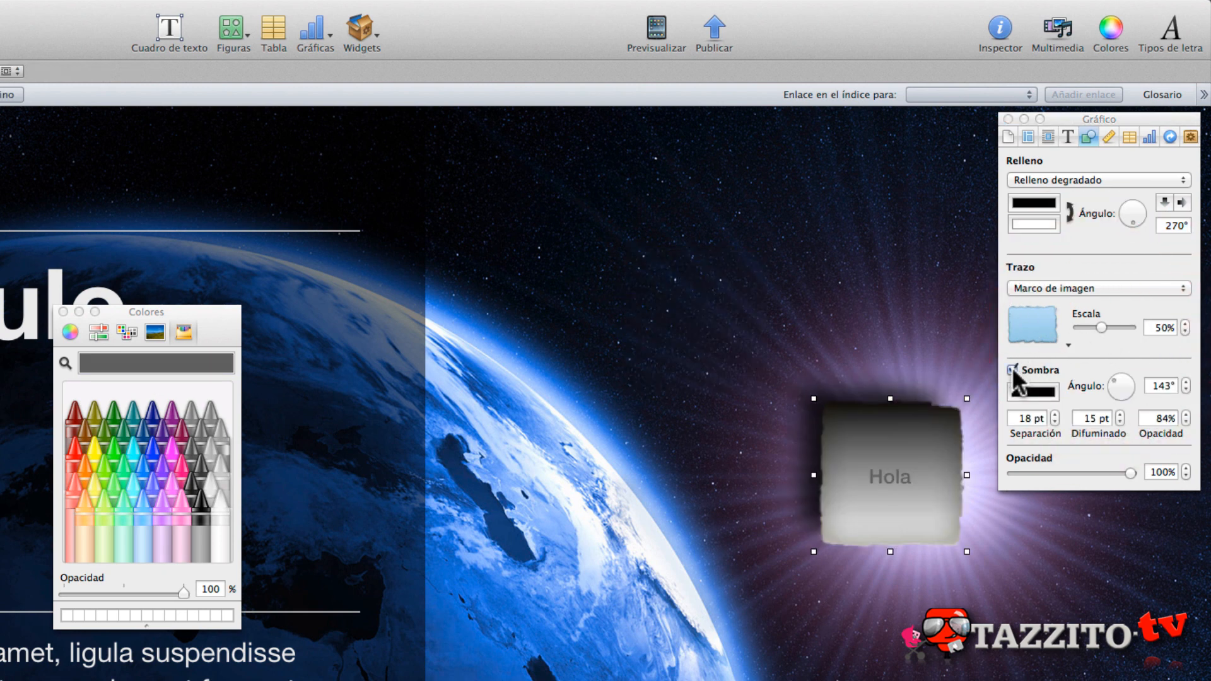
left_click(1052, 417)
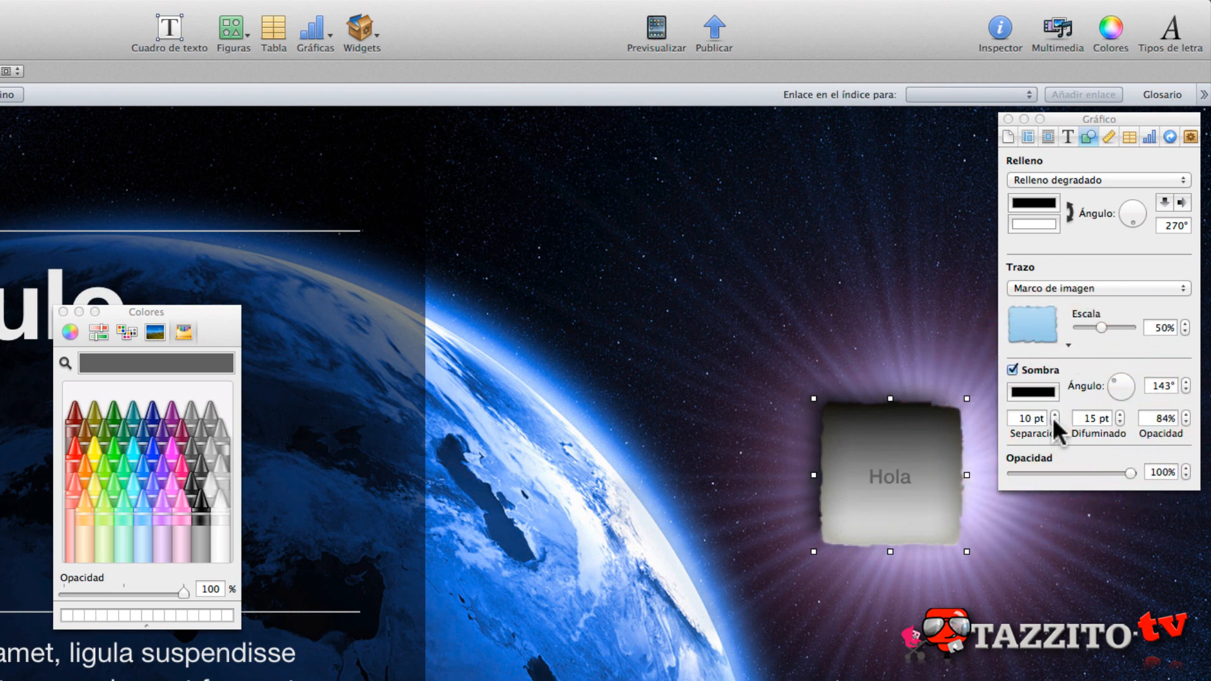
left_click(1009, 365)
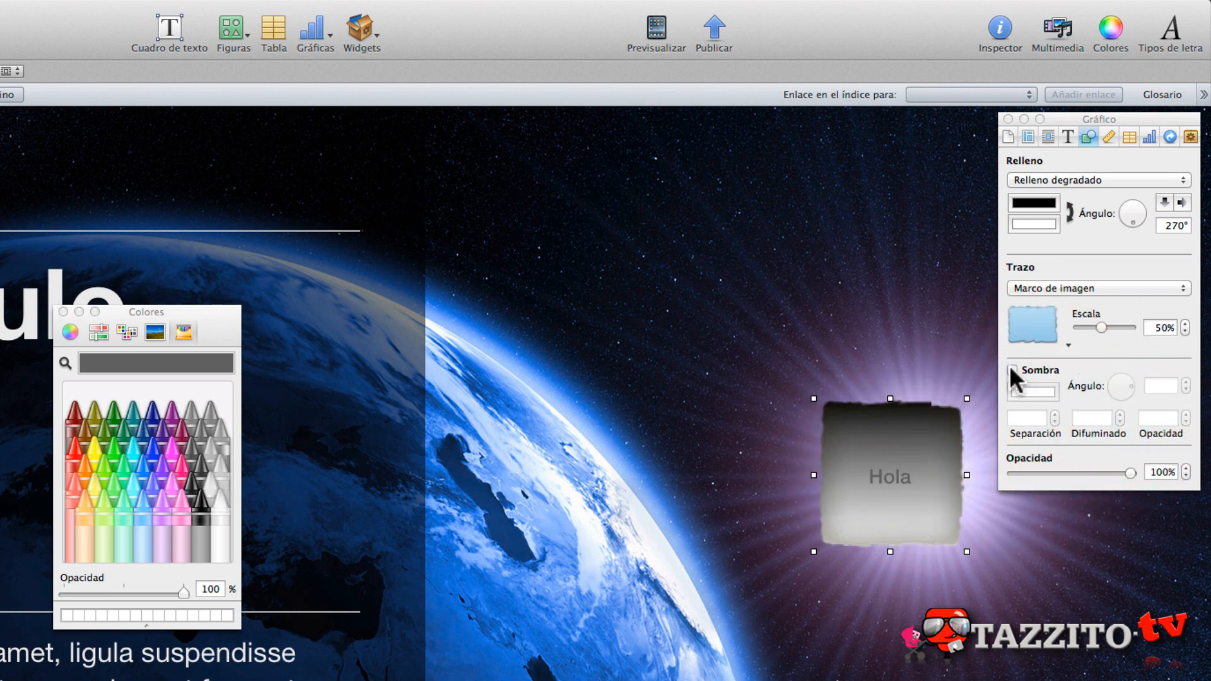
left_click(1010, 367)
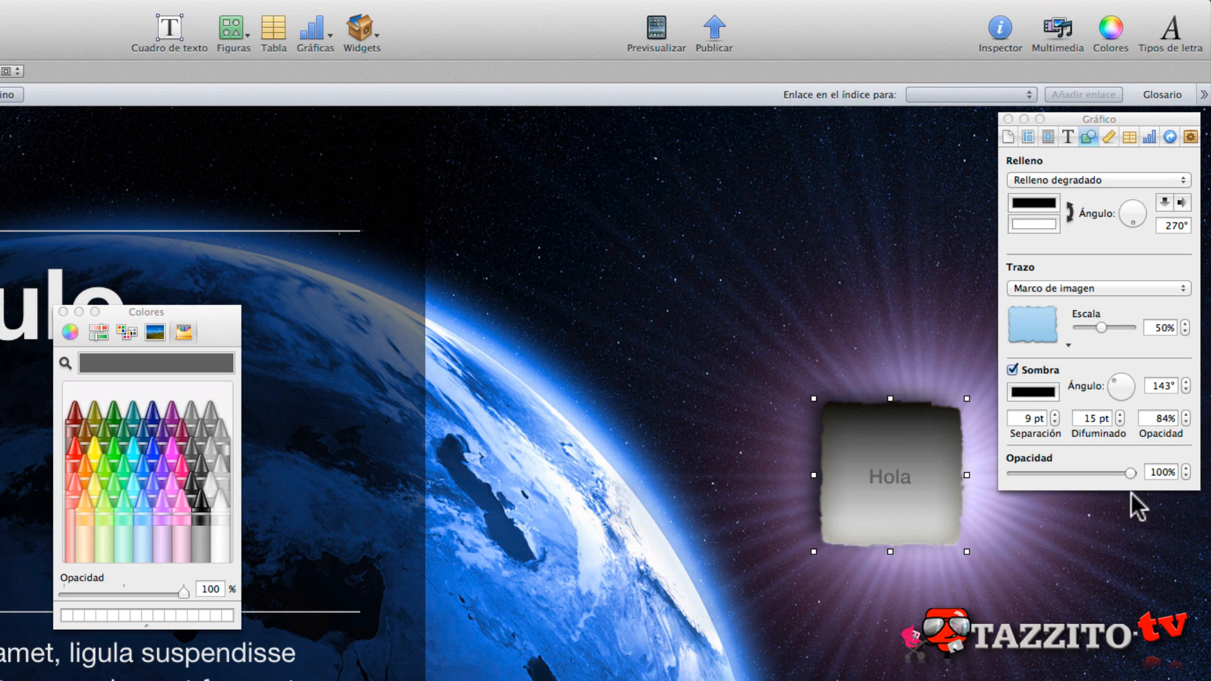
- Try the square's opacity and size adjustments, and delete the square from the page
left_click_drag(1130, 472, 1152, 479)
left_click_drag(814, 399, 564, 283)
key("Delete")
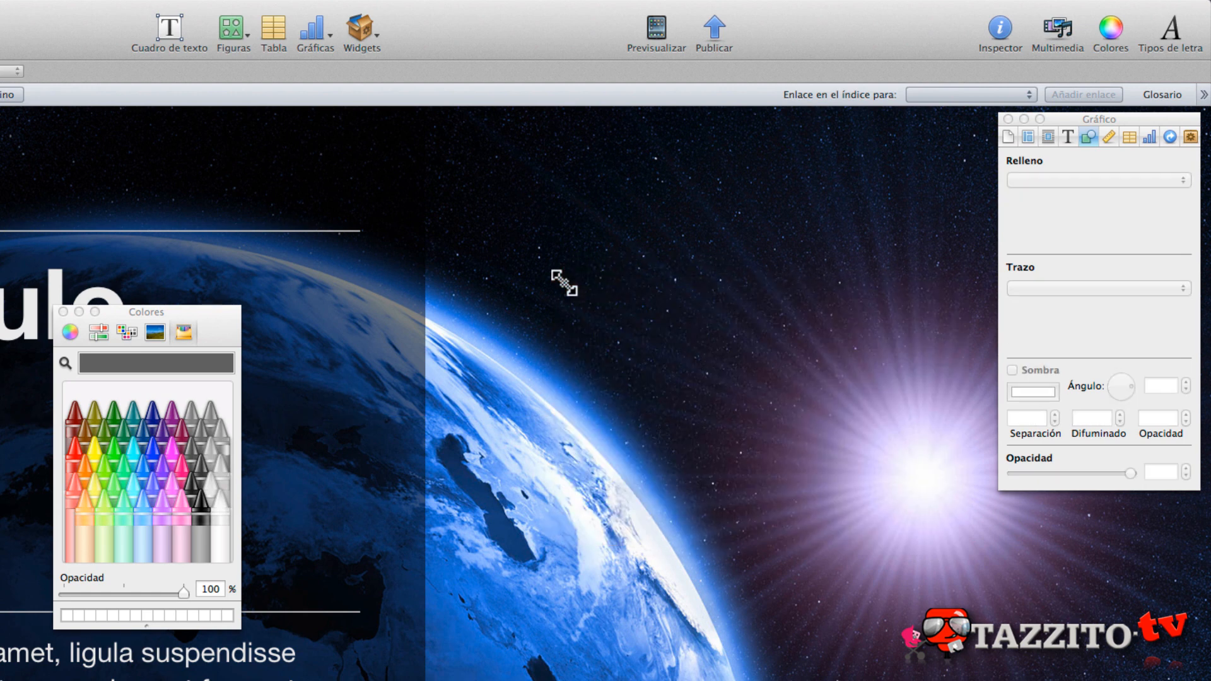
- Insert a star shape and place it over the bright sun in the background image
left_click(251, 32)
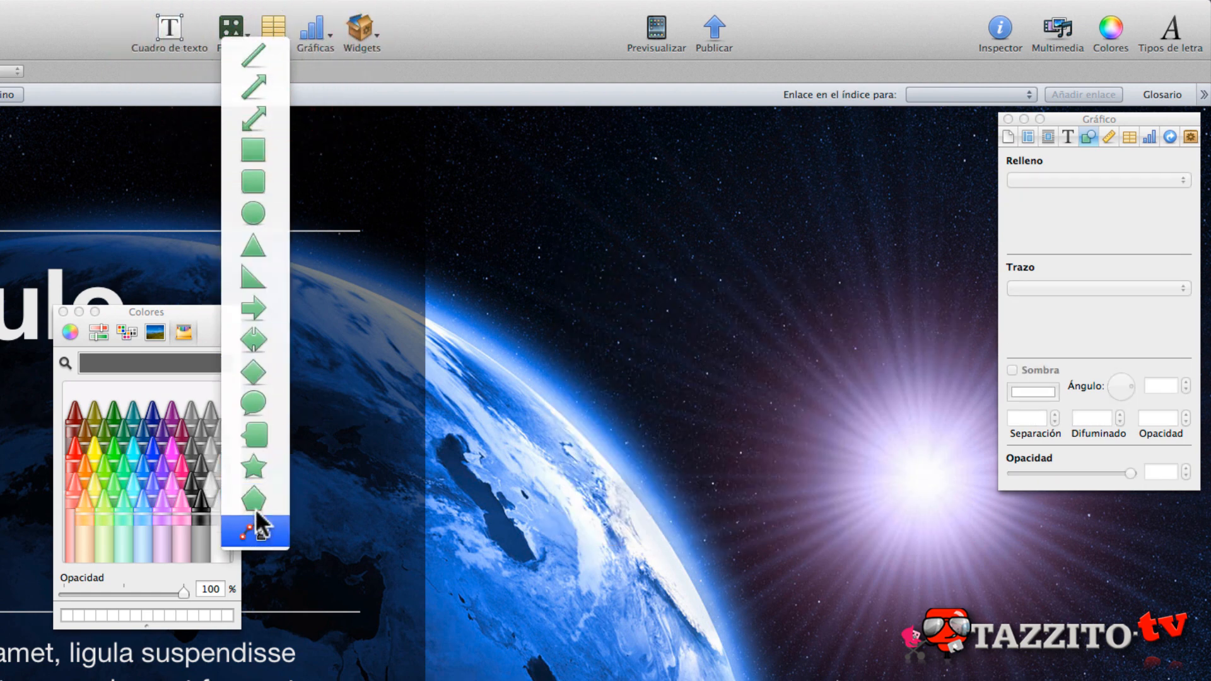
left_click(252, 468)
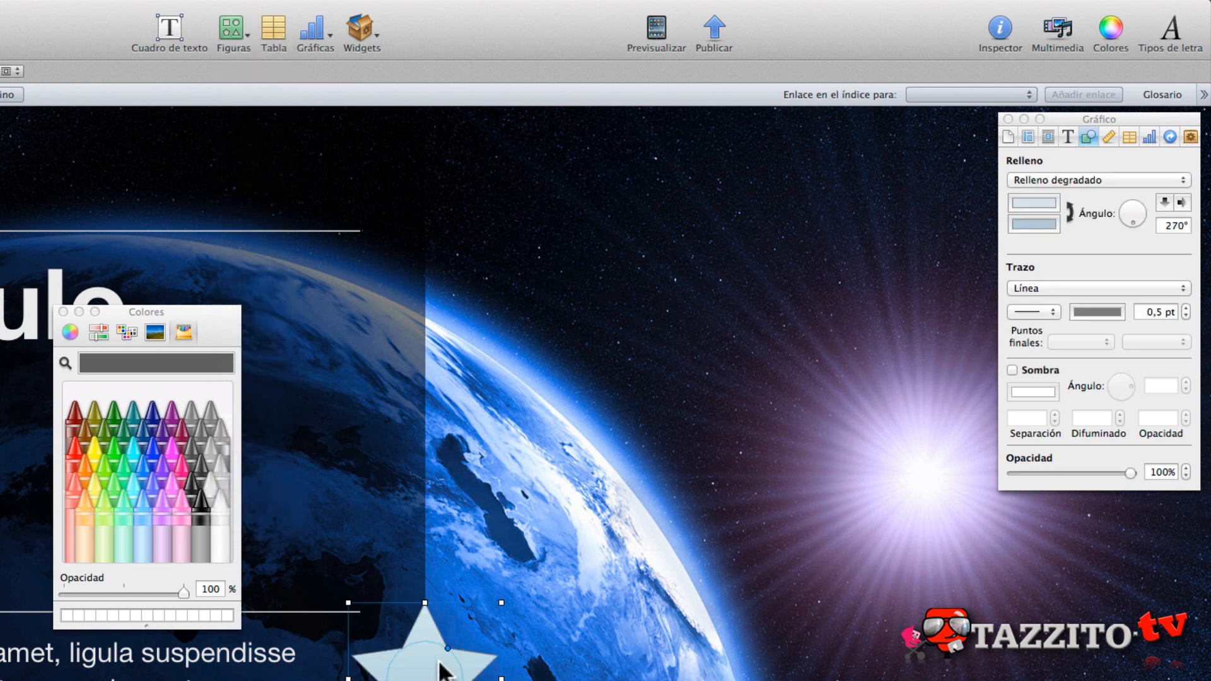
left_click_drag(427, 617, 911, 433)
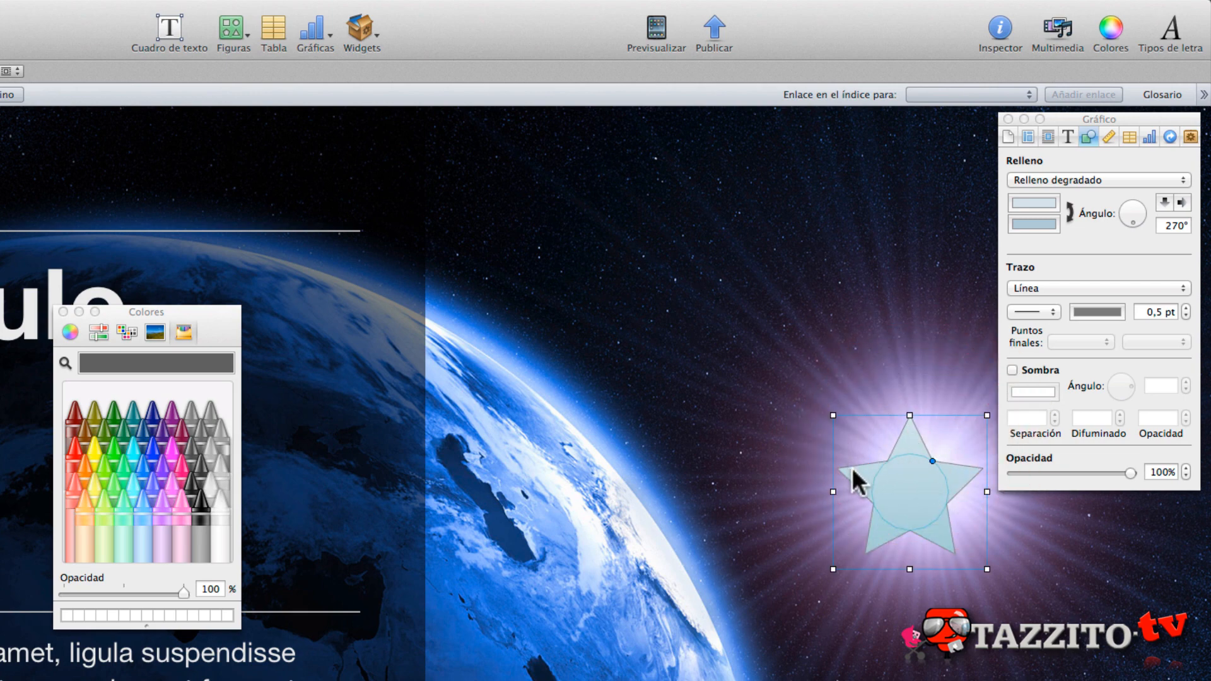
- Widen the star's inner radius slightly and set its number of points (Puntas) to 10
left_click(929, 459)
mouse_move(929, 459)
left_mouse_down()
mouse_move(942, 446)
mouse_move(919, 486)
mouse_move(935, 458)
left_mouse_up()
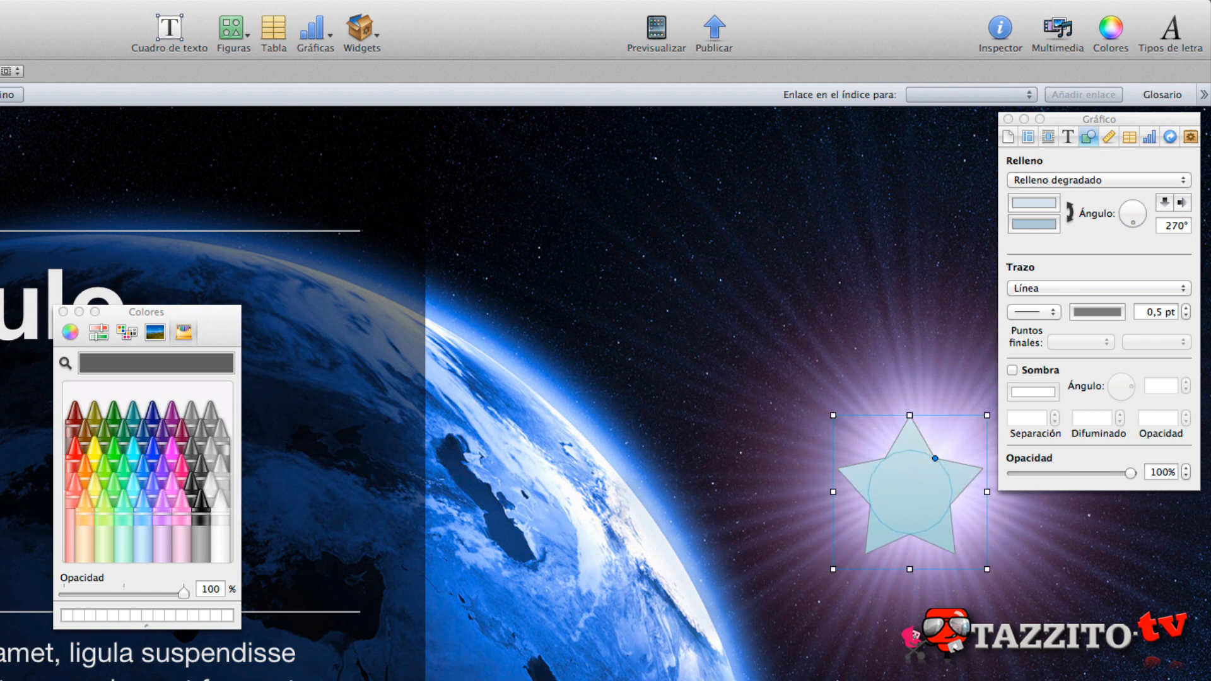
left_click_drag(934, 458, 930, 455)
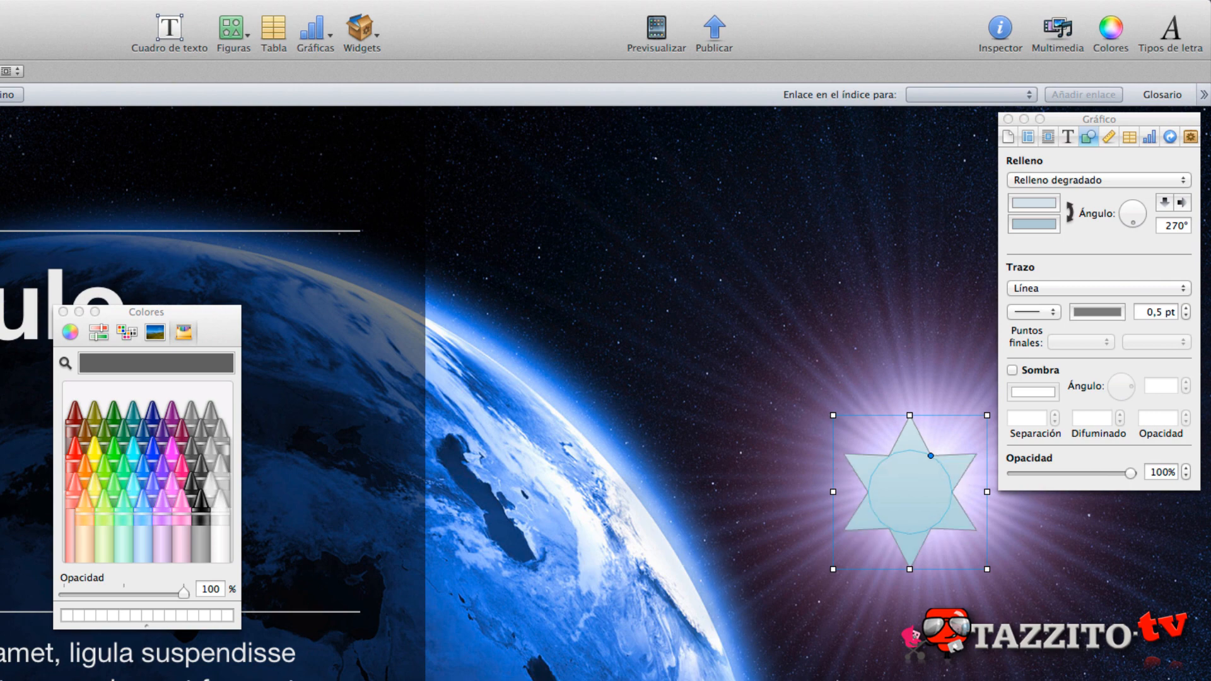
left_click_drag(405, 606, 432, 605)
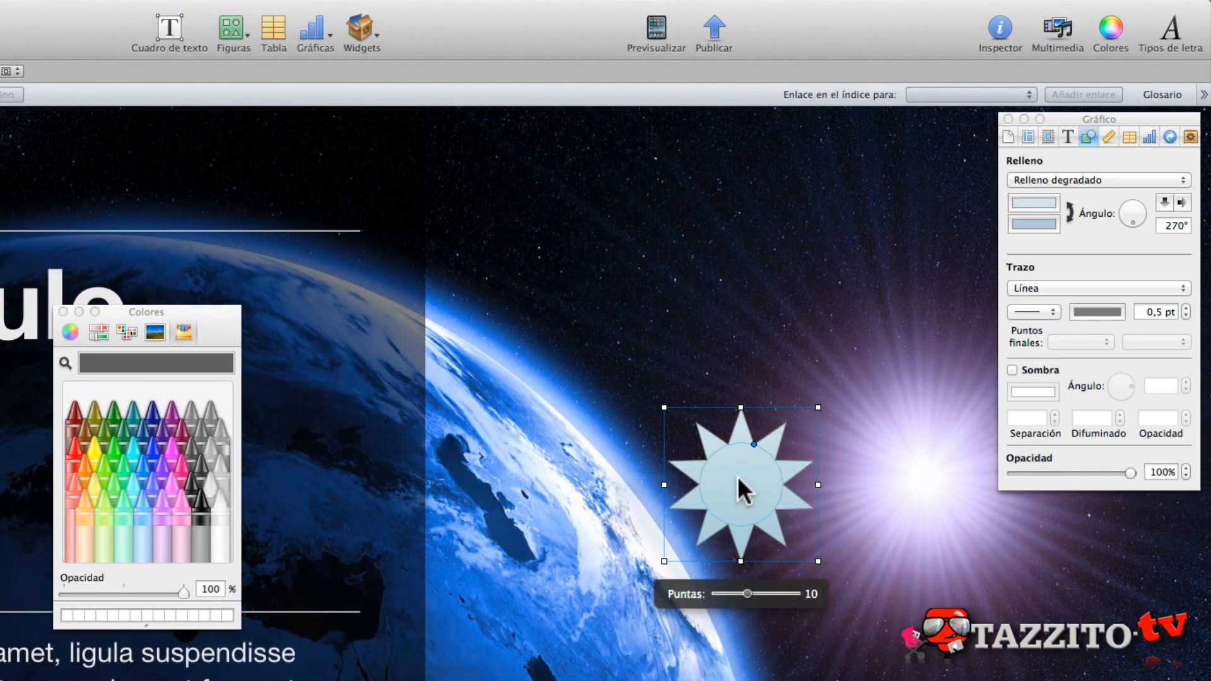
- Remove the star and draw a closed nine-point custom shape with the pen tool, a wide block narrowing to a stem below, over the Earth's edge
left_click(736, 310)
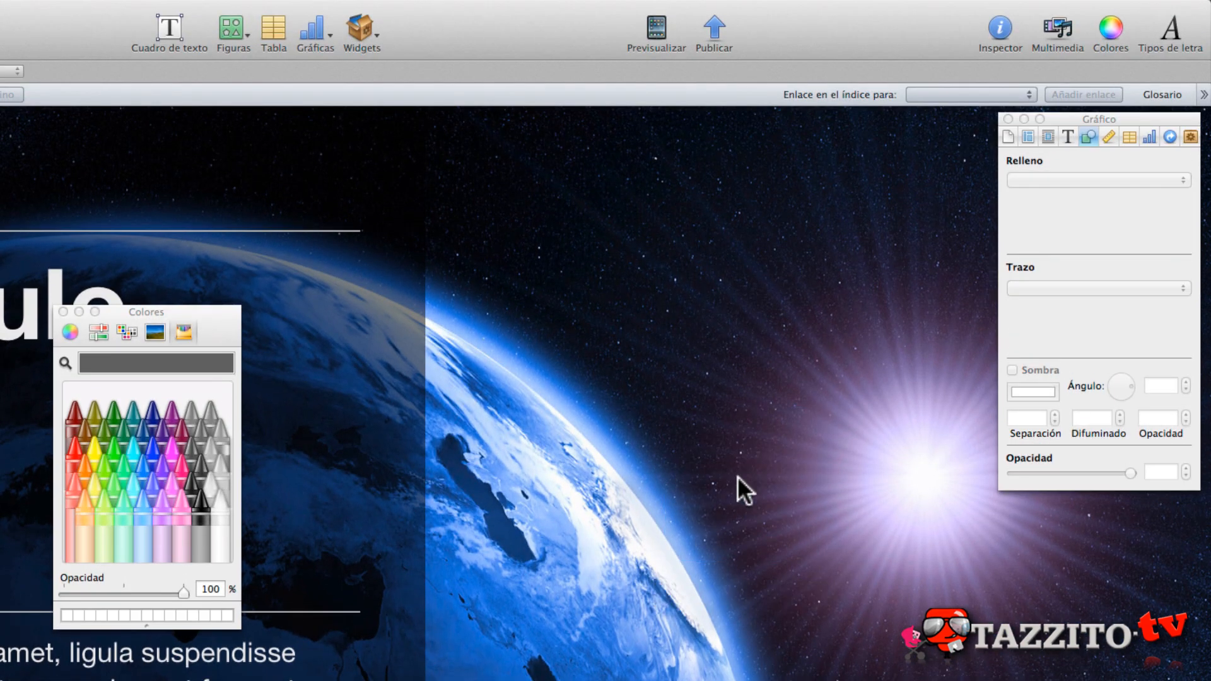
left_click(231, 18)
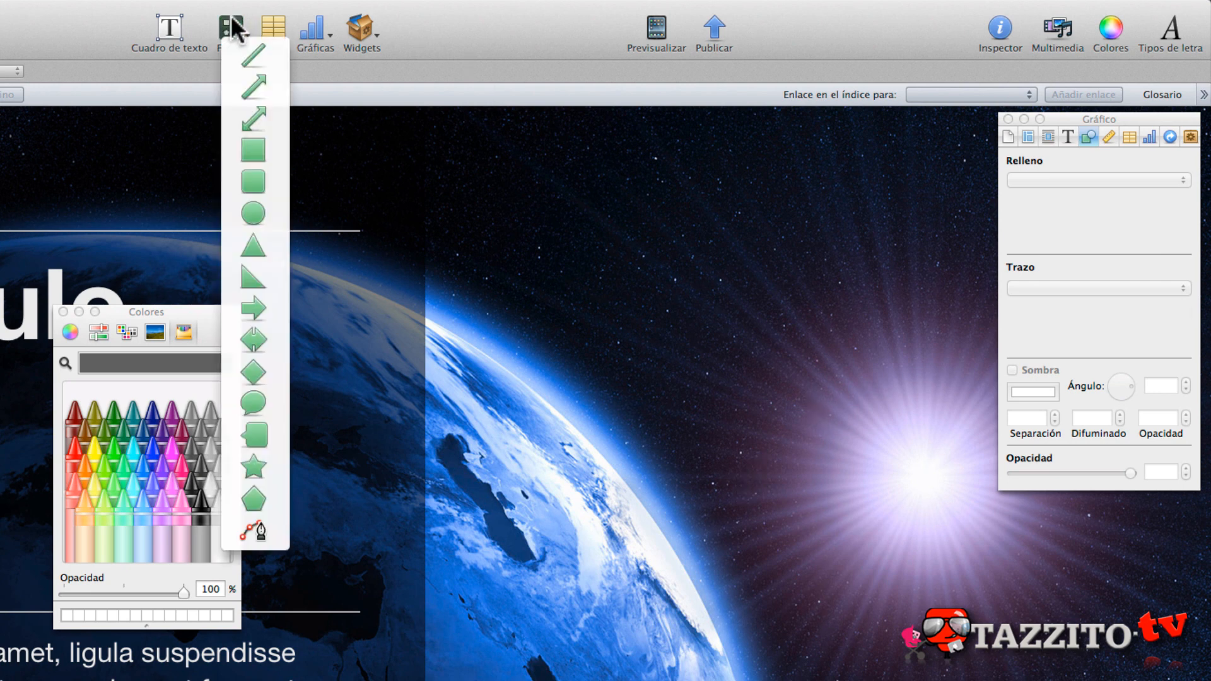
left_click(262, 532)
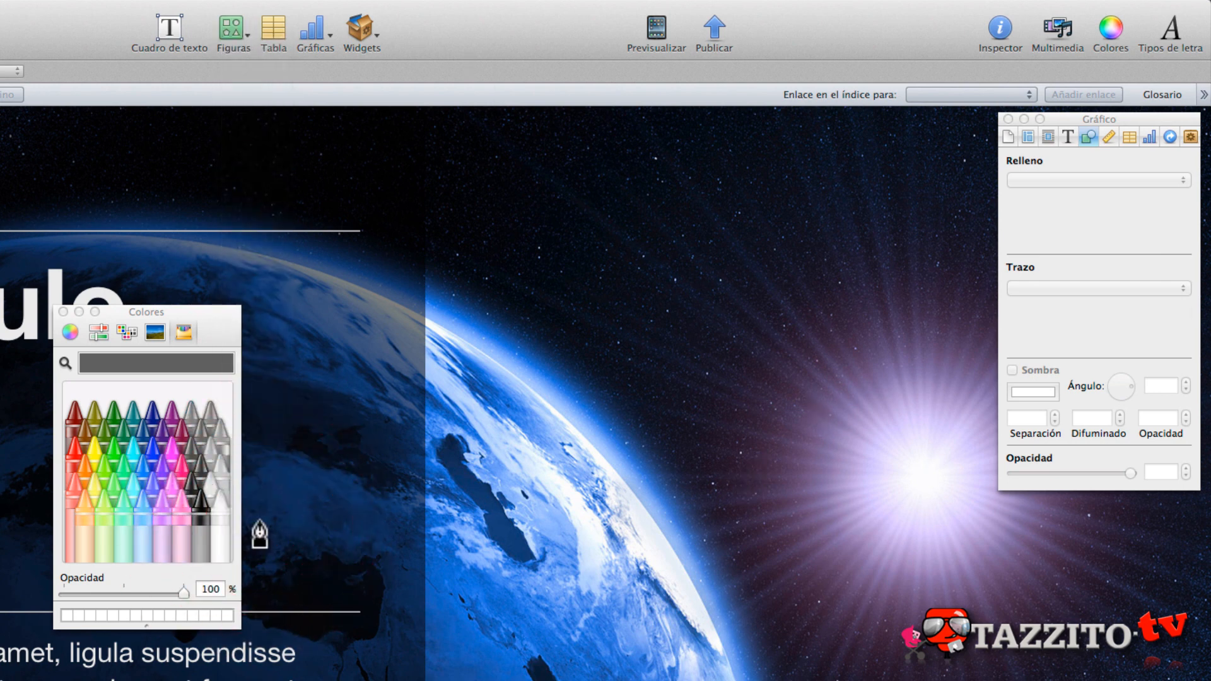
left_click(552, 346)
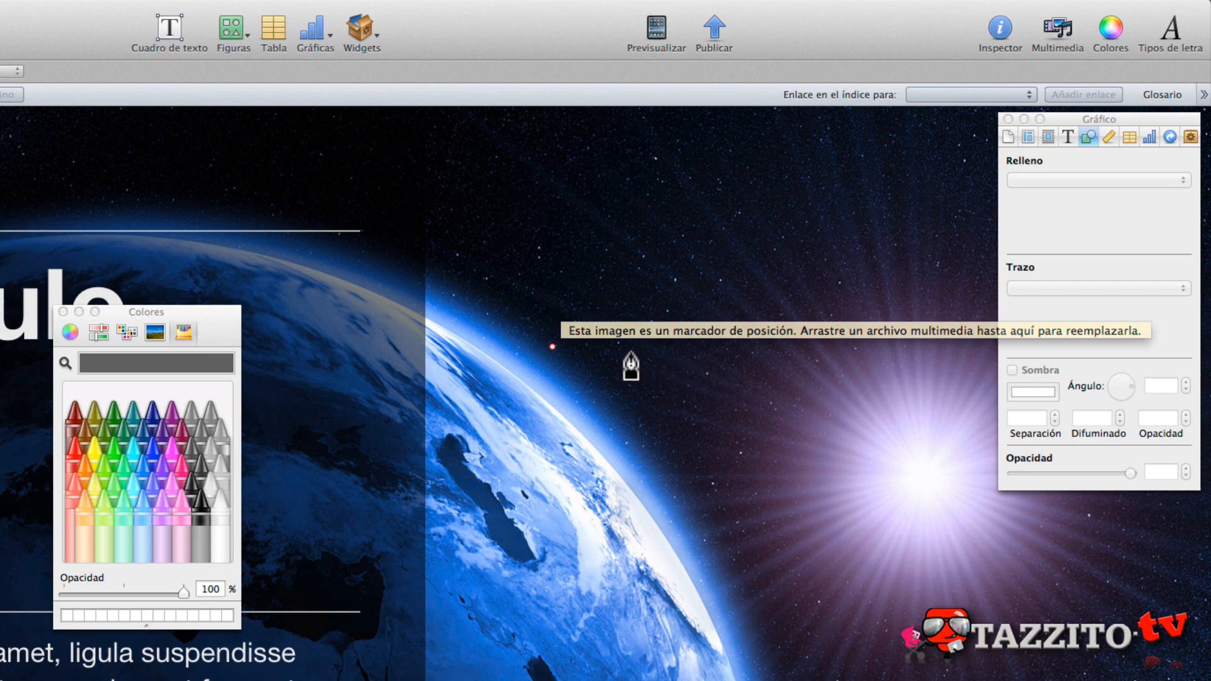
left_click(708, 346)
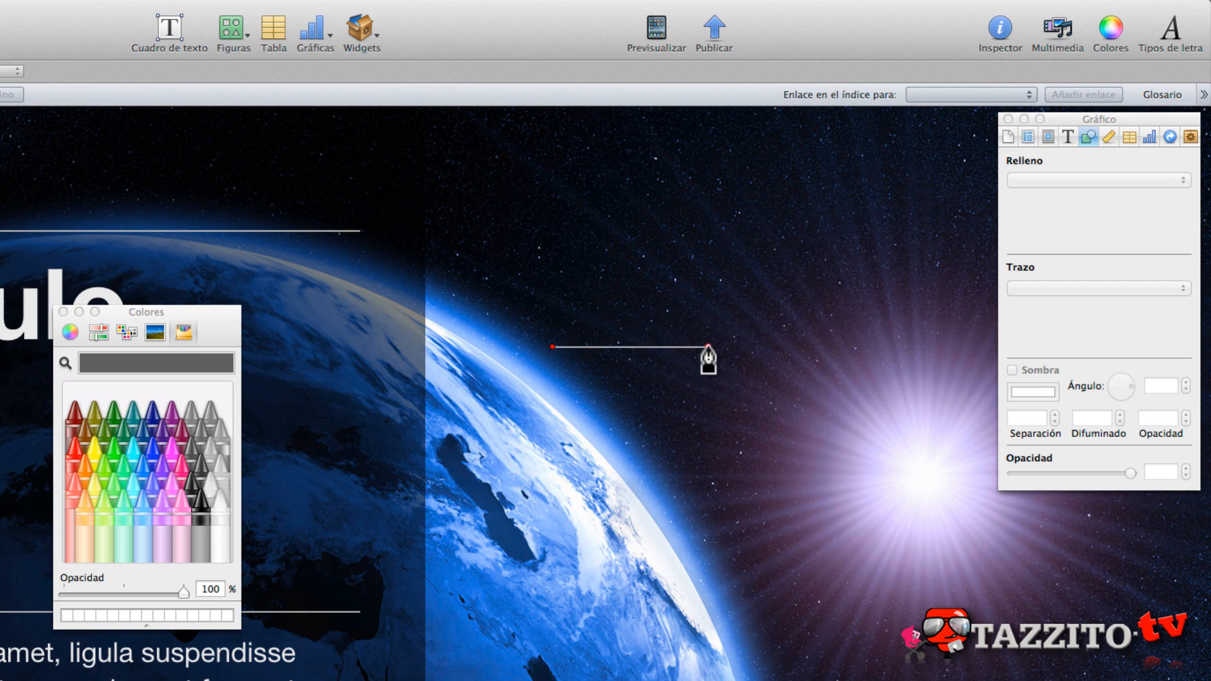
left_click(708, 481)
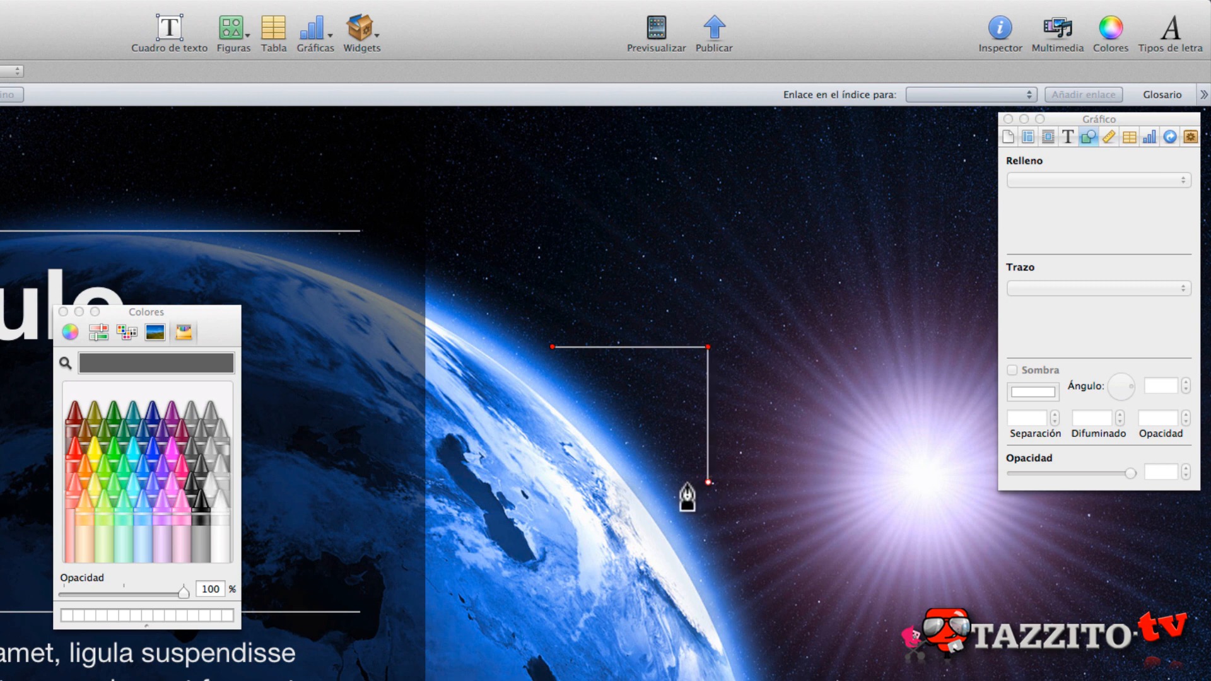
left_click(662, 484)
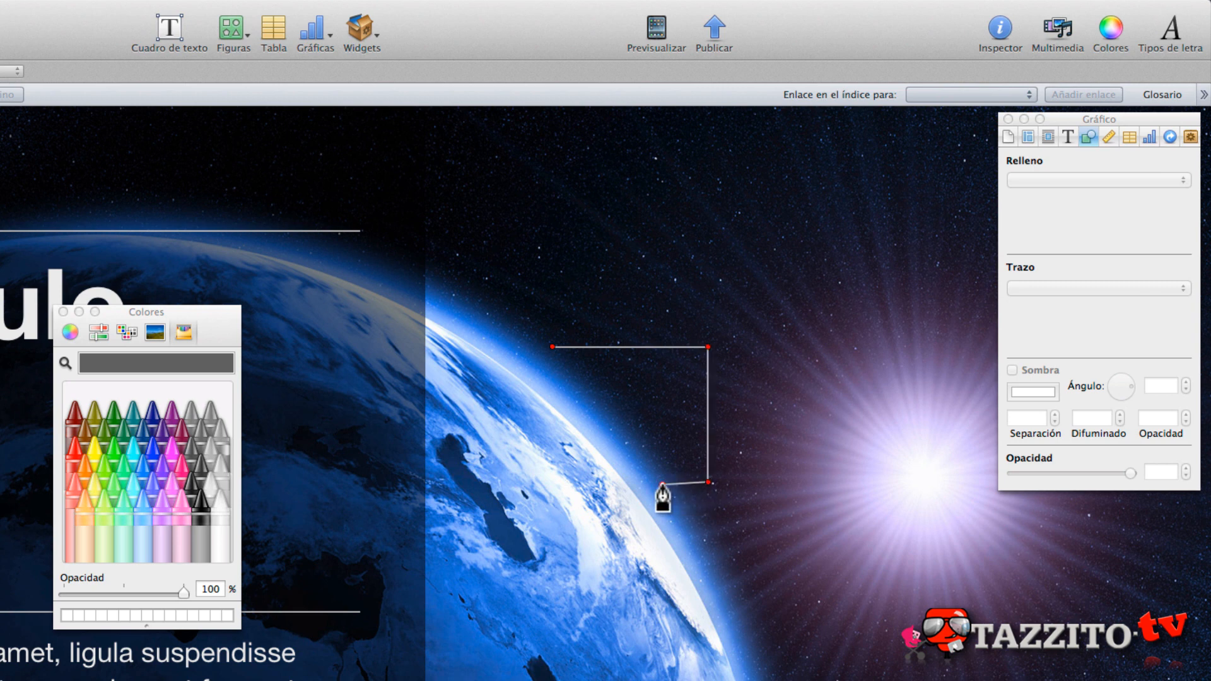
left_click(645, 557)
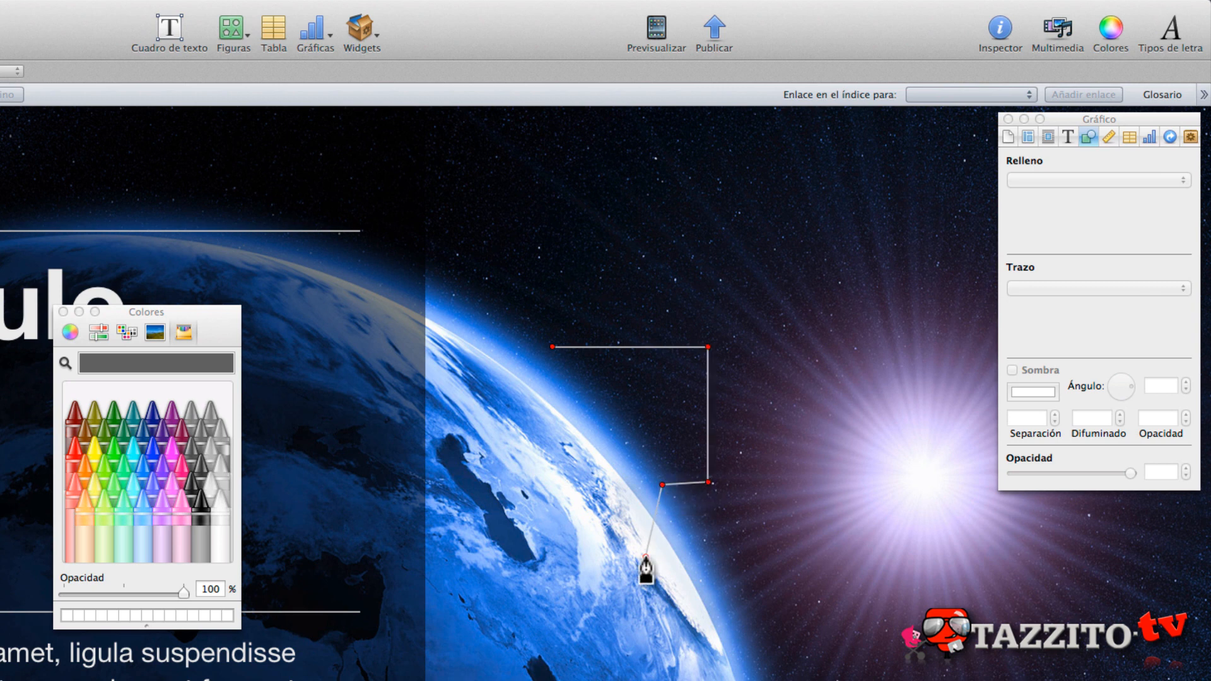
left_click(568, 557)
left_click(558, 488)
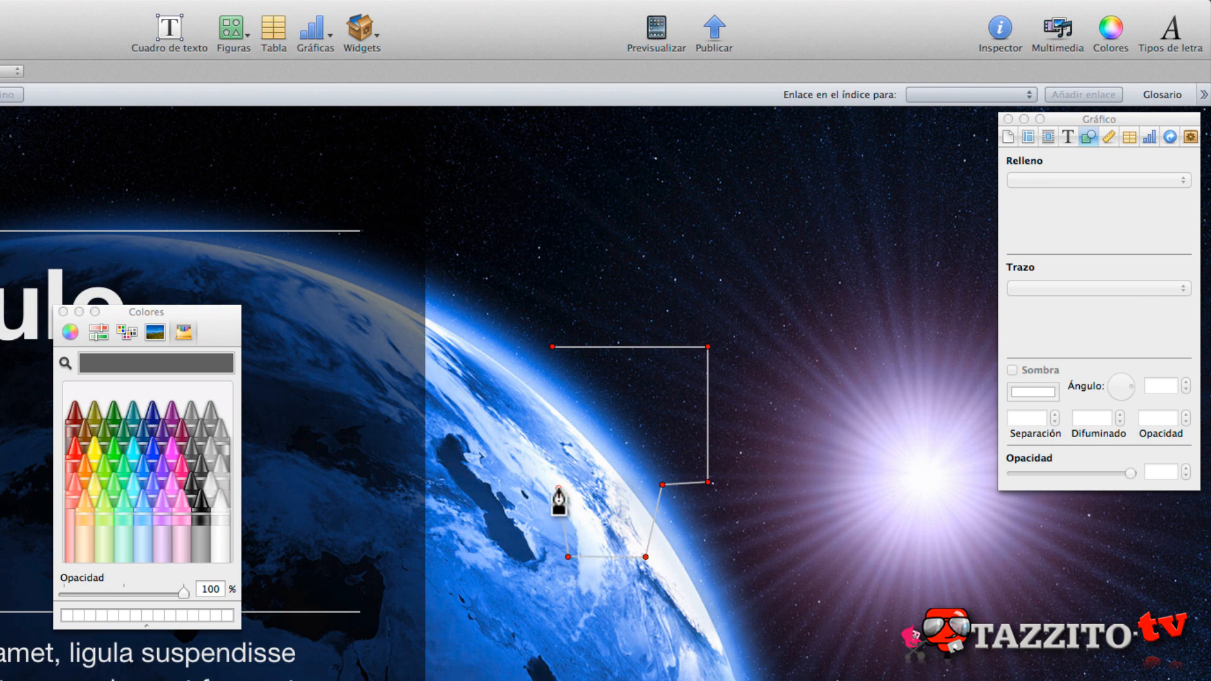
left_click(526, 488)
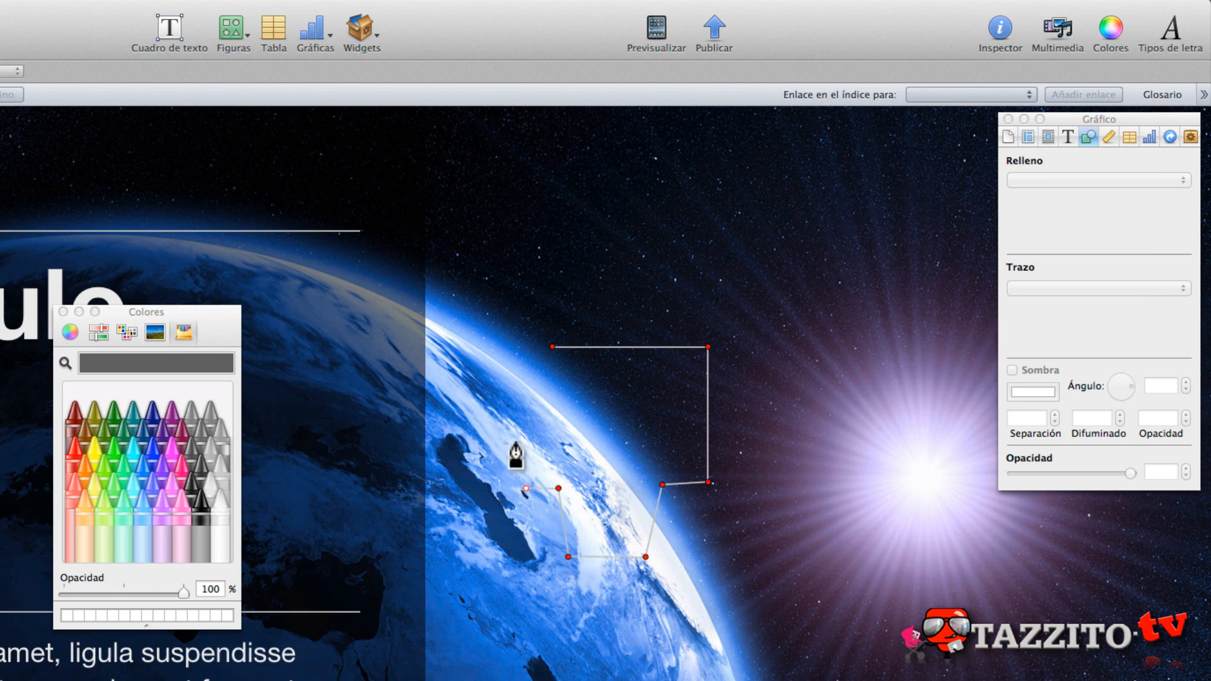
left_click(509, 347)
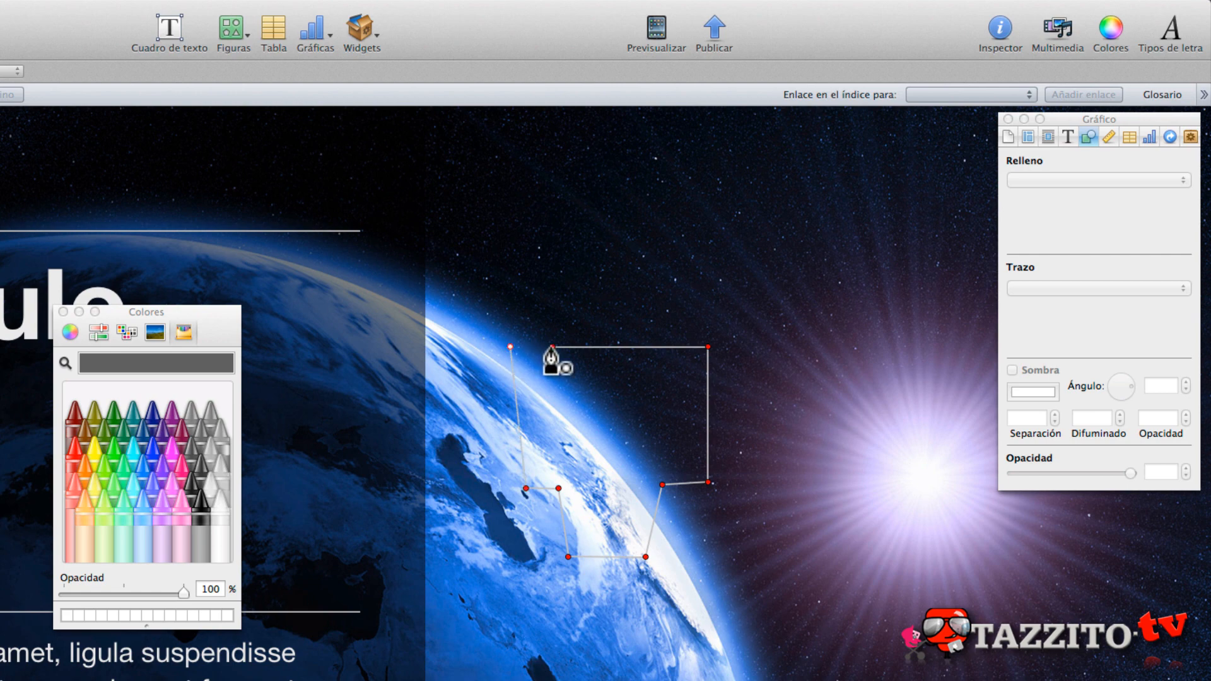
left_click(551, 347)
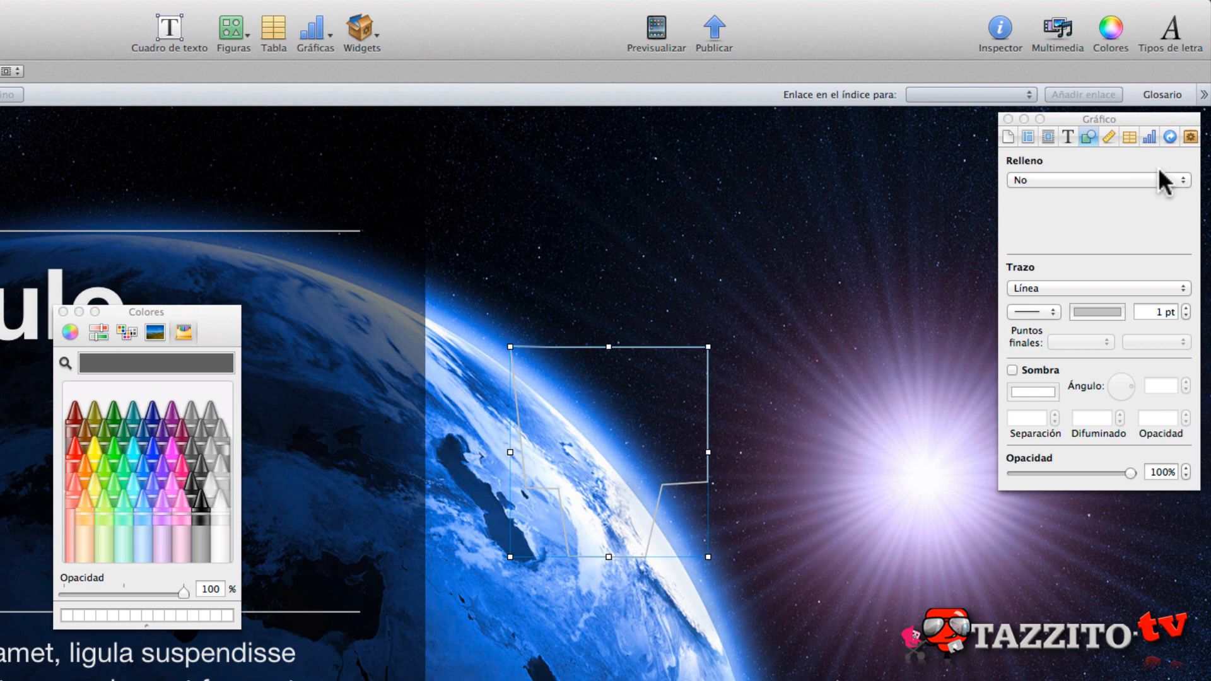
- Fill the custom shape with a Relleno degradado avanzado running from the black crayon Regaliz to the white crayon Nieve, and close the colour picker
left_click(1126, 180)
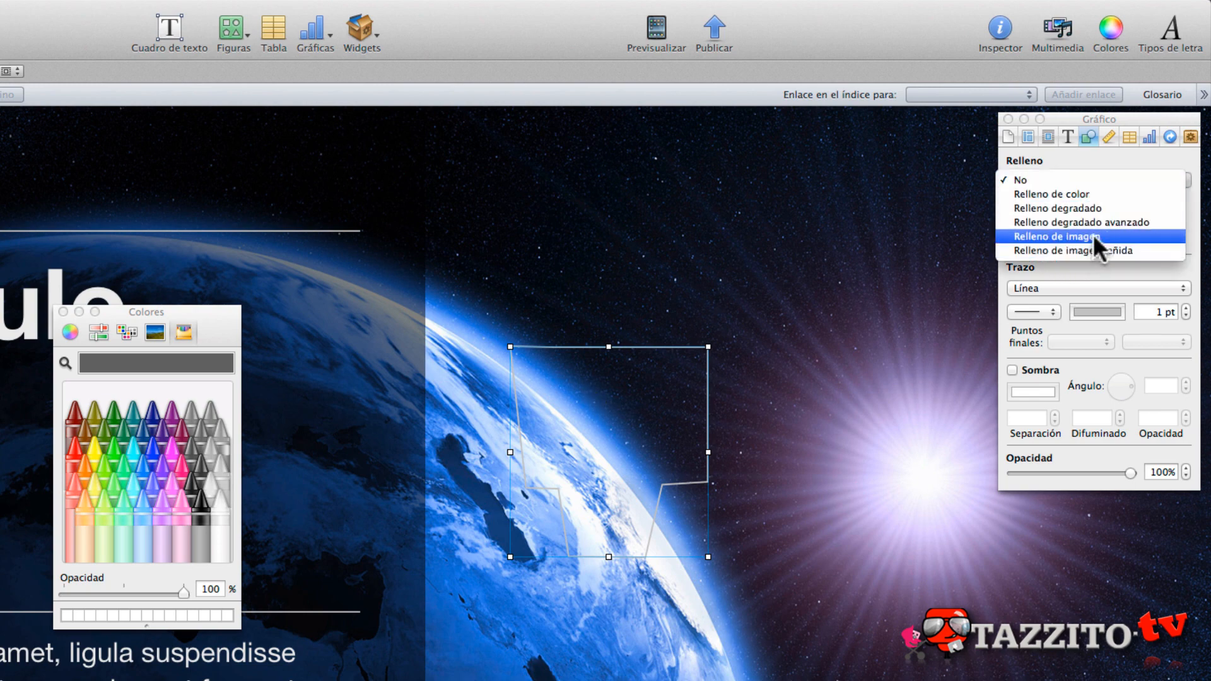
left_click(1062, 220)
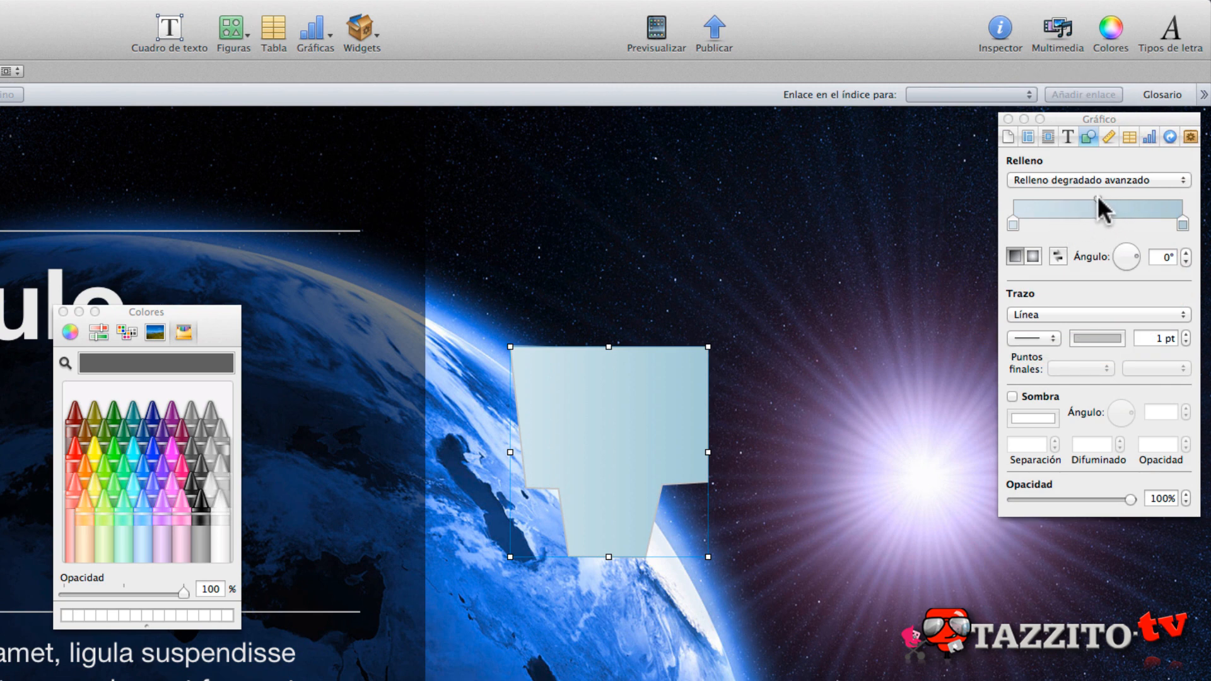
left_click(1012, 222)
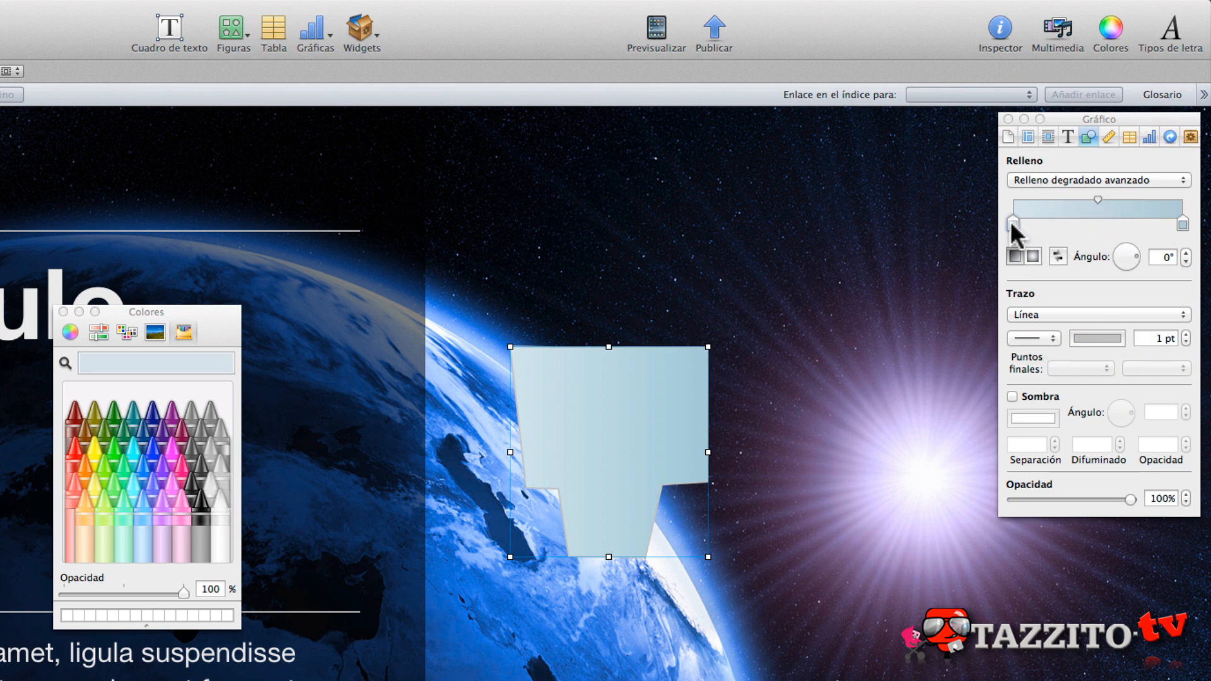
left_click(201, 503)
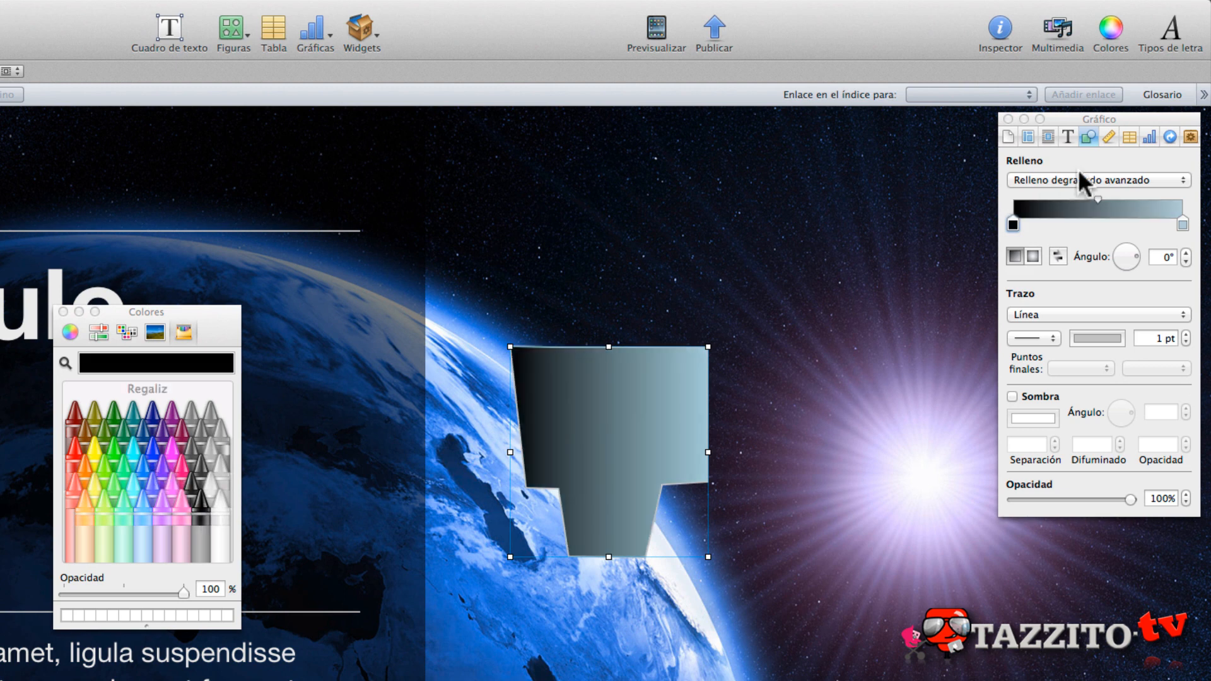
left_click(1182, 224)
left_click(217, 503)
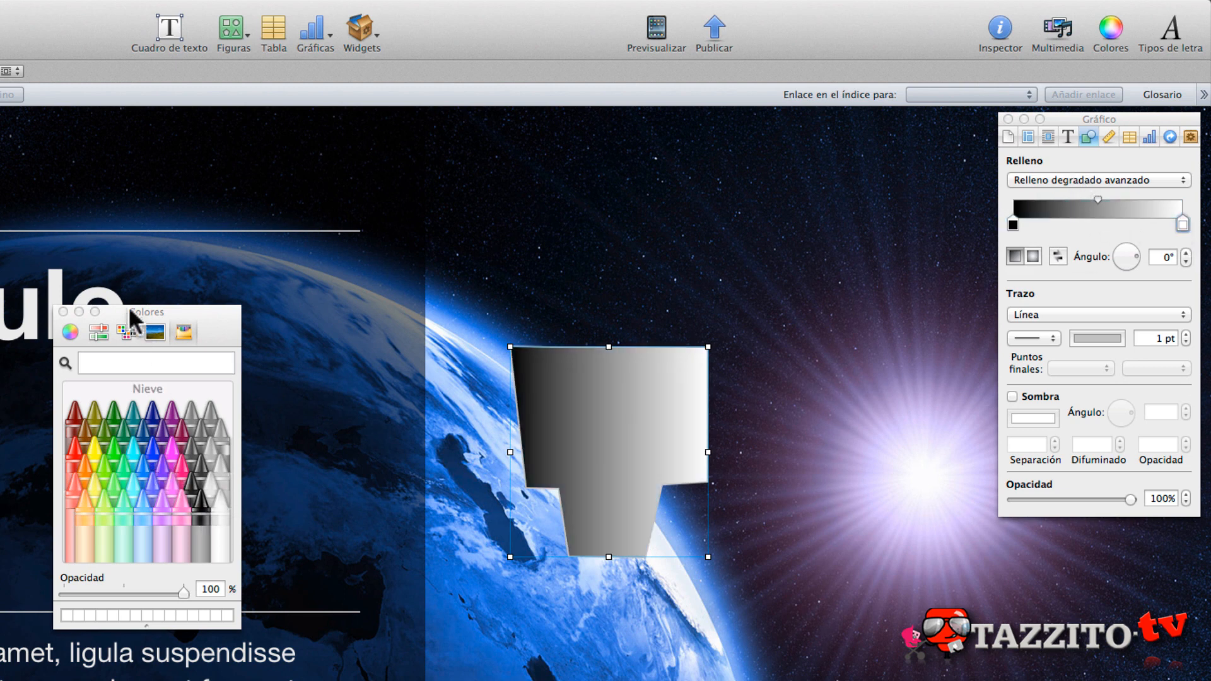
left_click(64, 312)
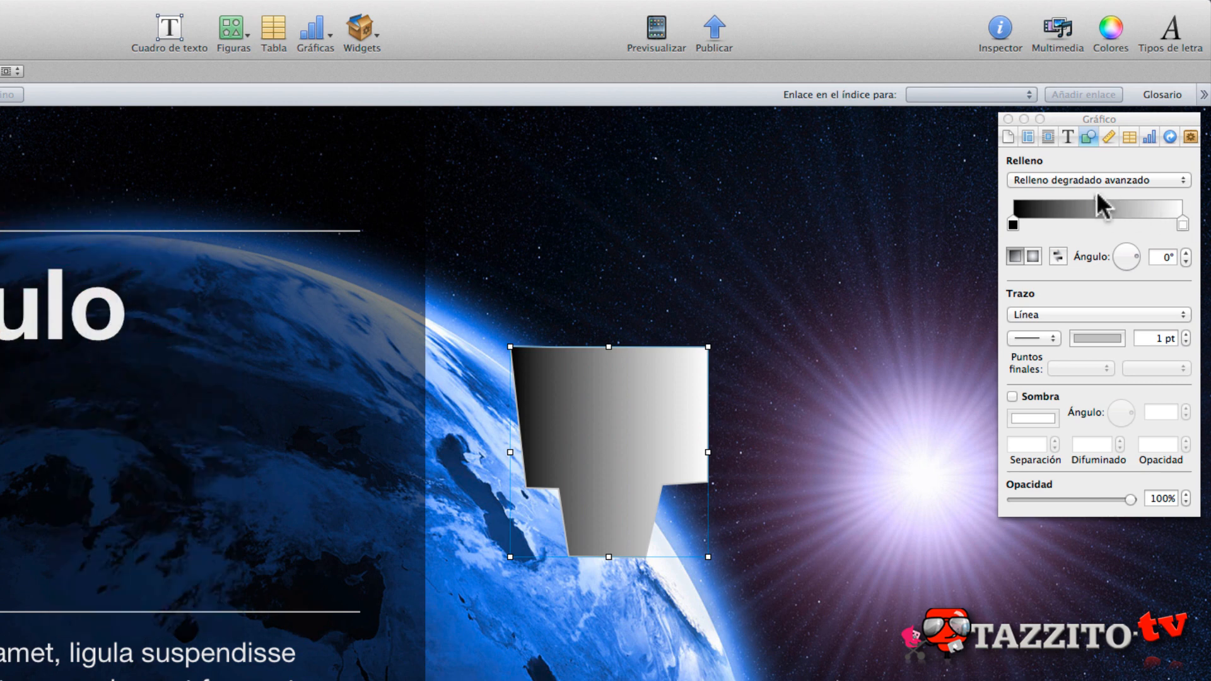
- Switch the custom shape's fill to Relleno de imagen and choose TAZZITO_2012_S.jpg from the Escritorio folder as its image
mouse_move(1095, 196)
left_mouse_down()
mouse_move(1071, 201)
mouse_move(1131, 201)
mouse_move(1075, 201)
left_mouse_up()
left_click(1079, 180)
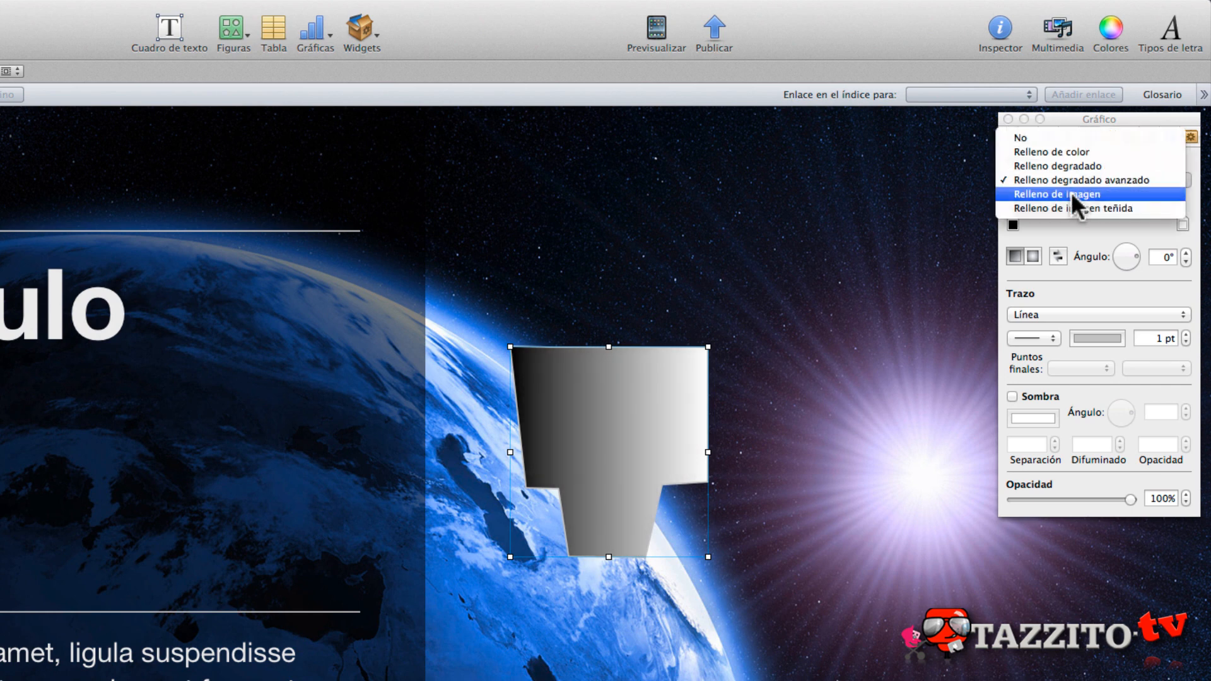
left_click(1071, 193)
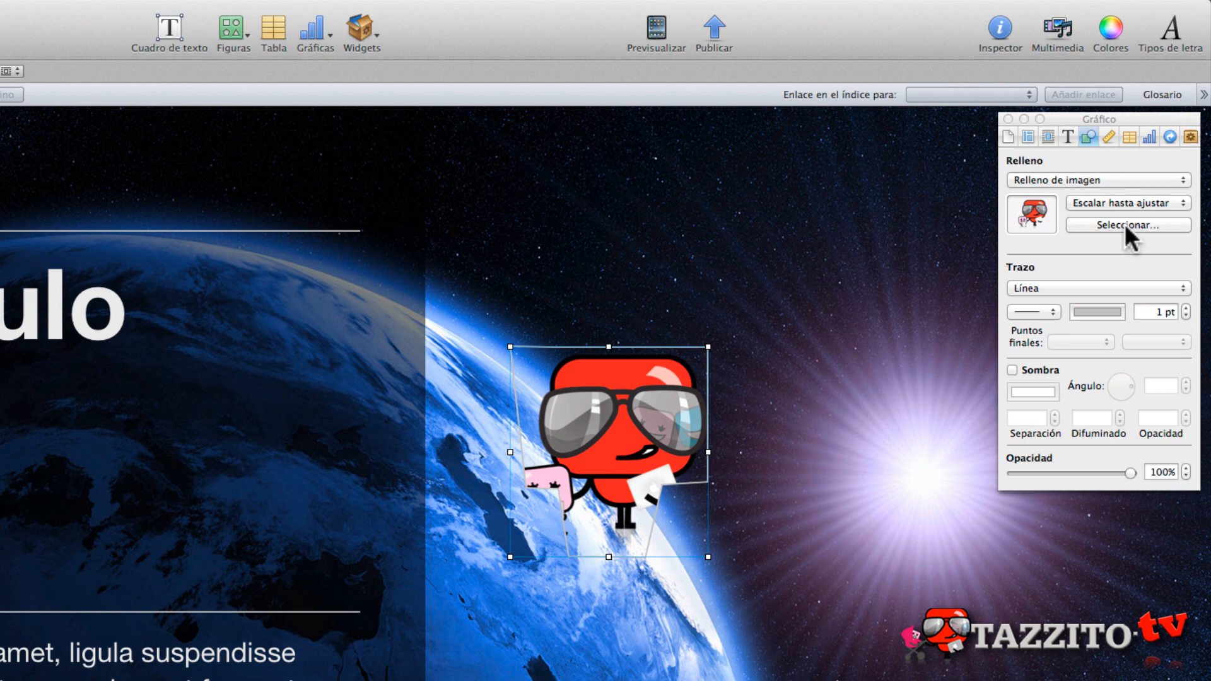
left_click(1104, 222)
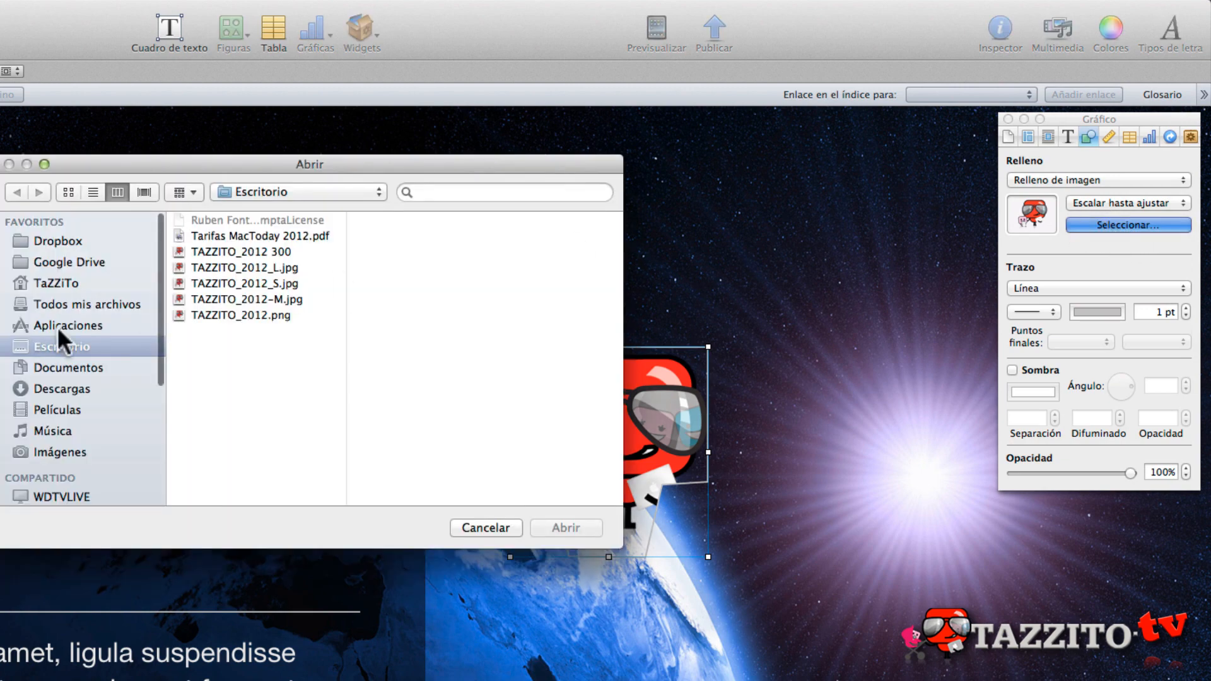
left_click(244, 284)
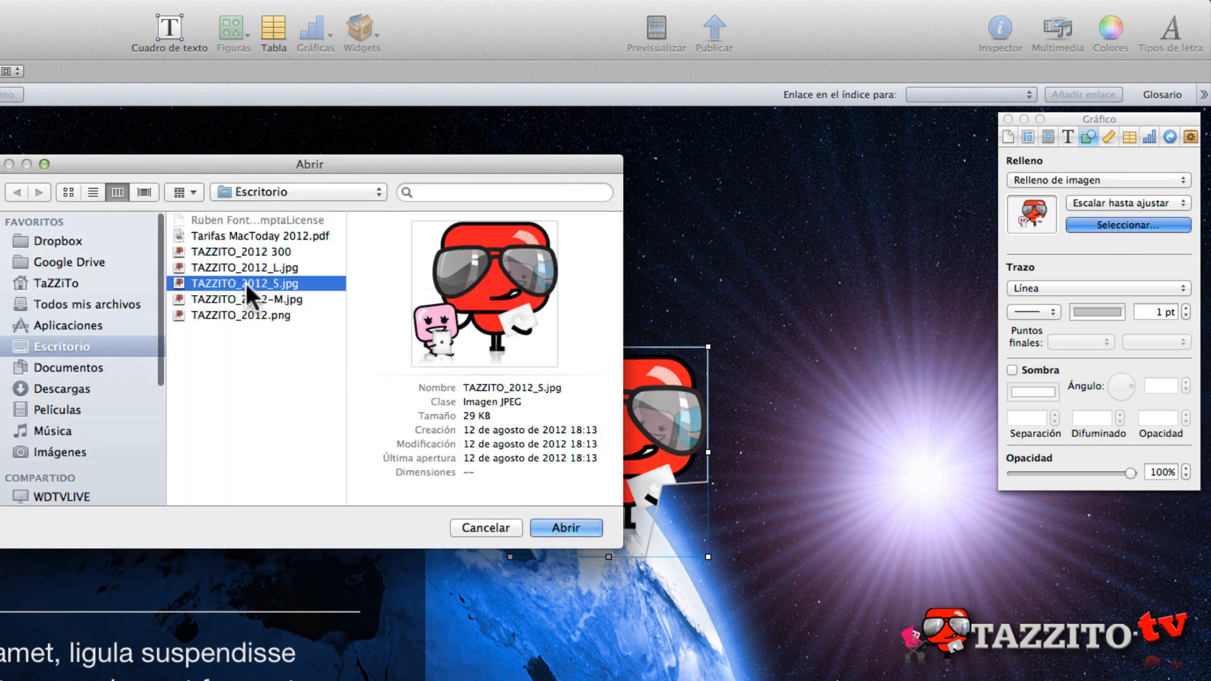
left_click(559, 526)
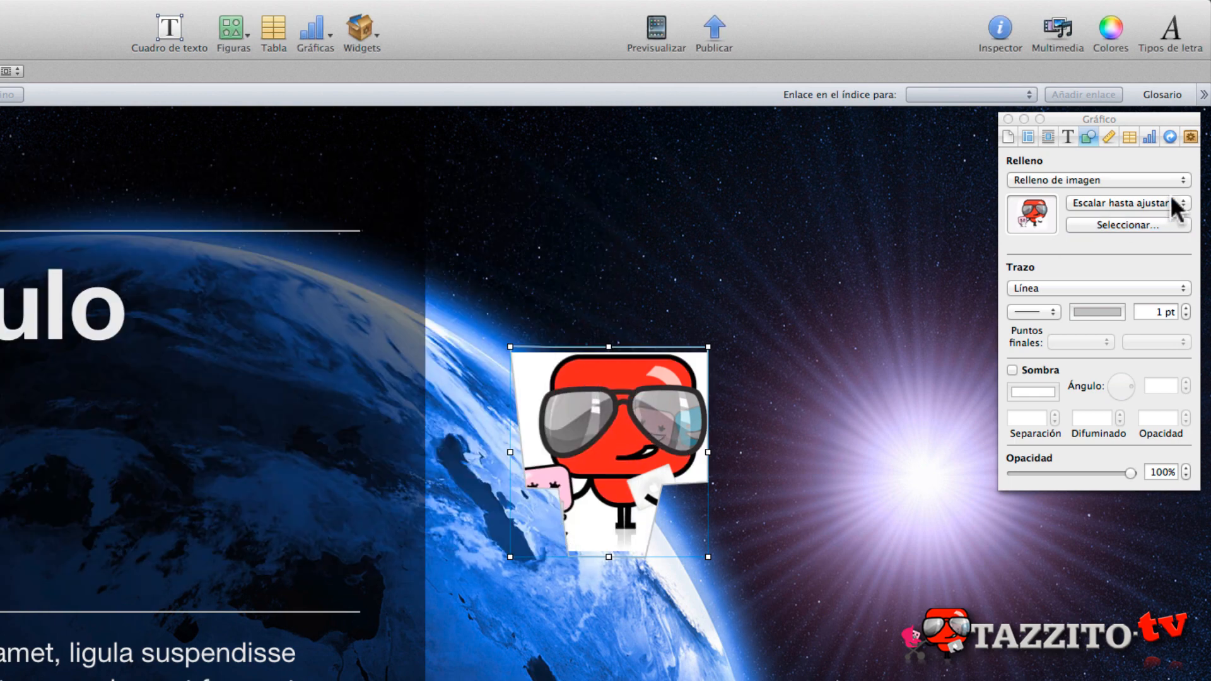
- Try the Tamaño original scaling on the image fill and return it to Escalar hasta ajustar
left_click(1085, 200)
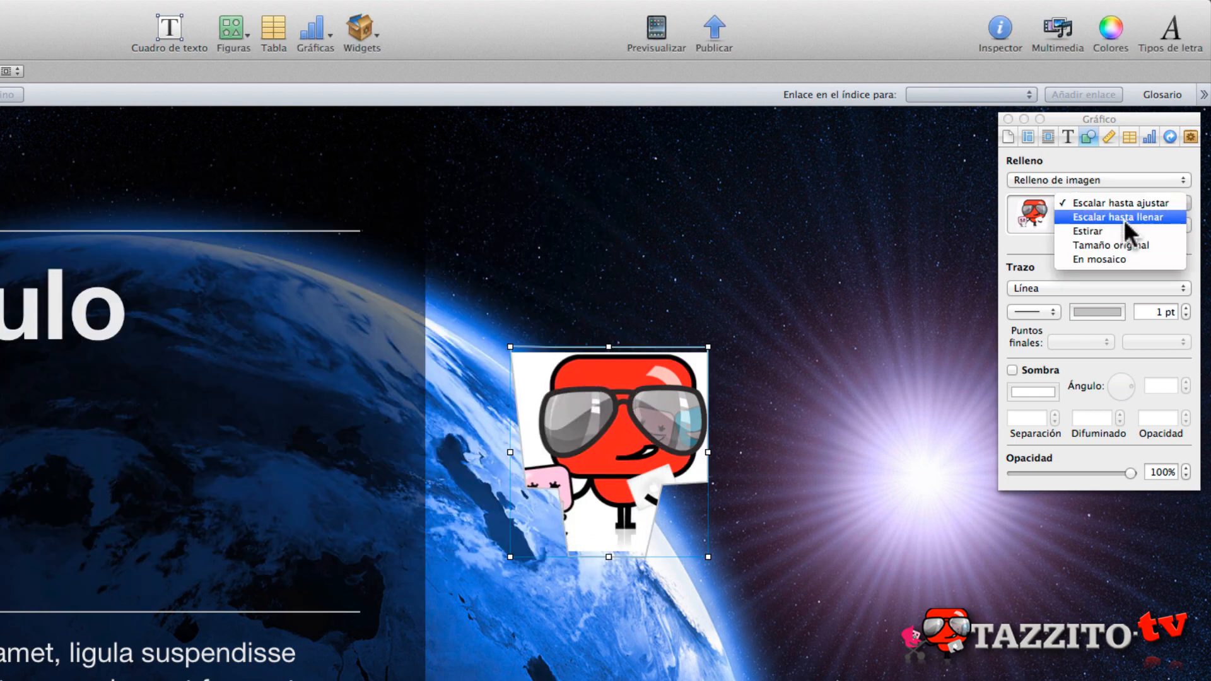
left_click(1115, 243)
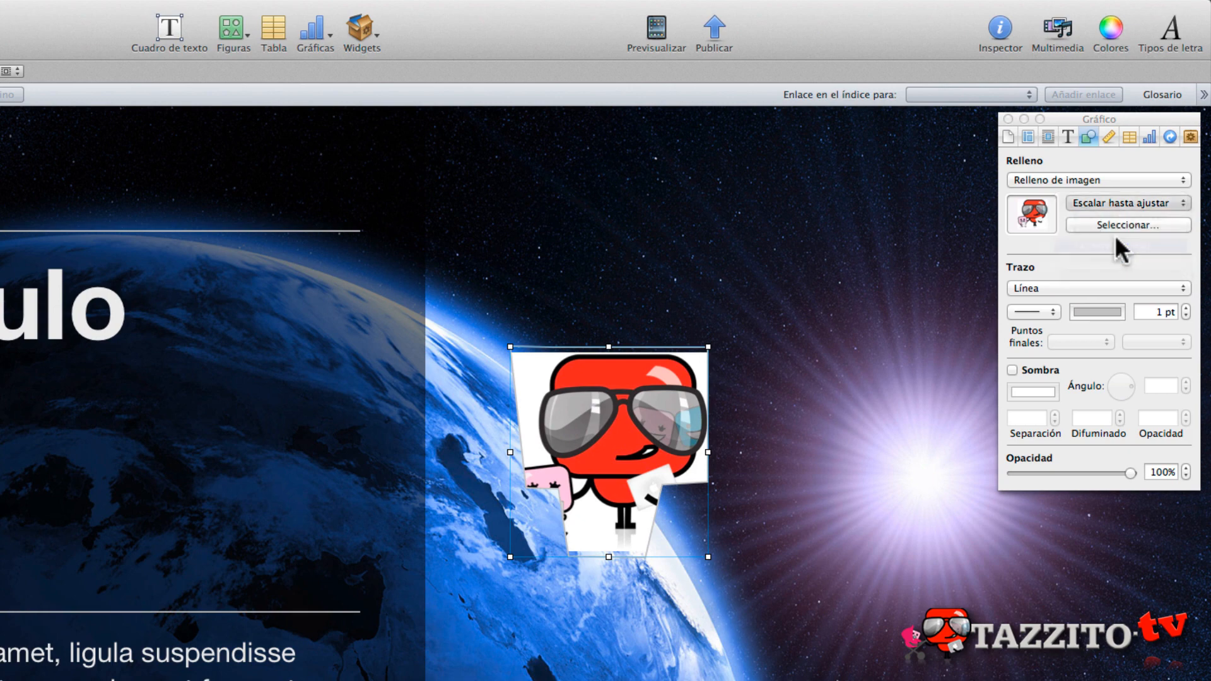
left_click(1126, 202)
left_click(1140, 159)
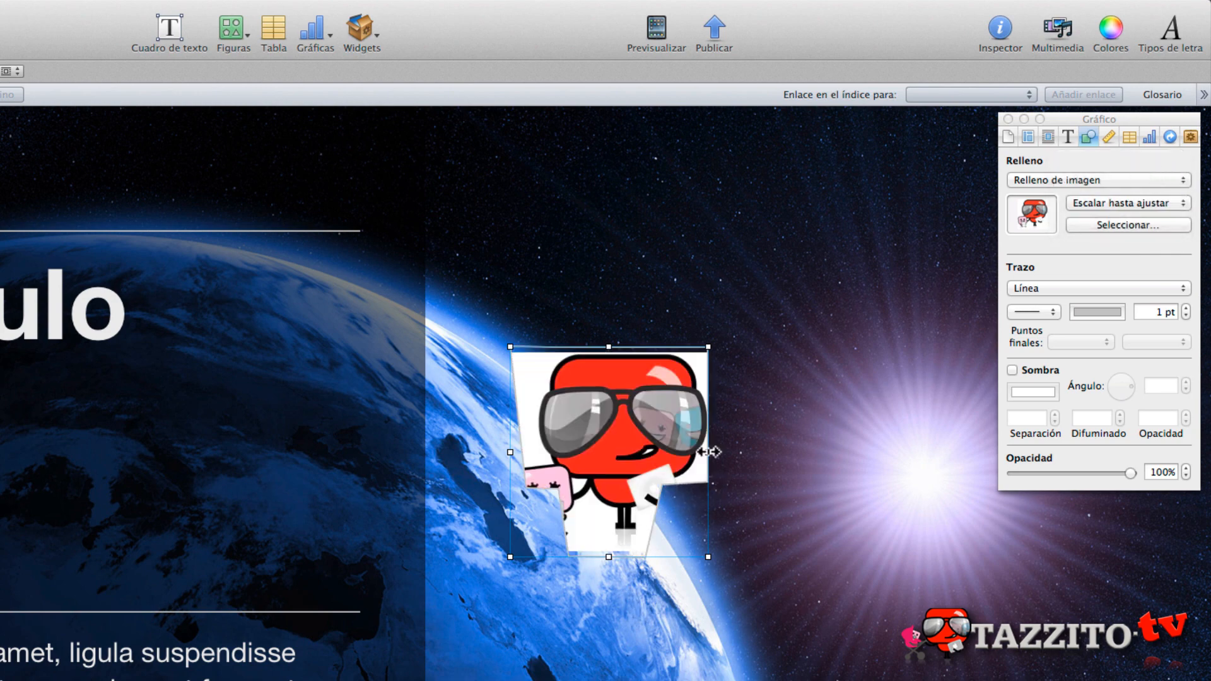
- Replace the fill image with TAZZITO_2012.png and stretch the custom shape considerably wider
left_click(1097, 224)
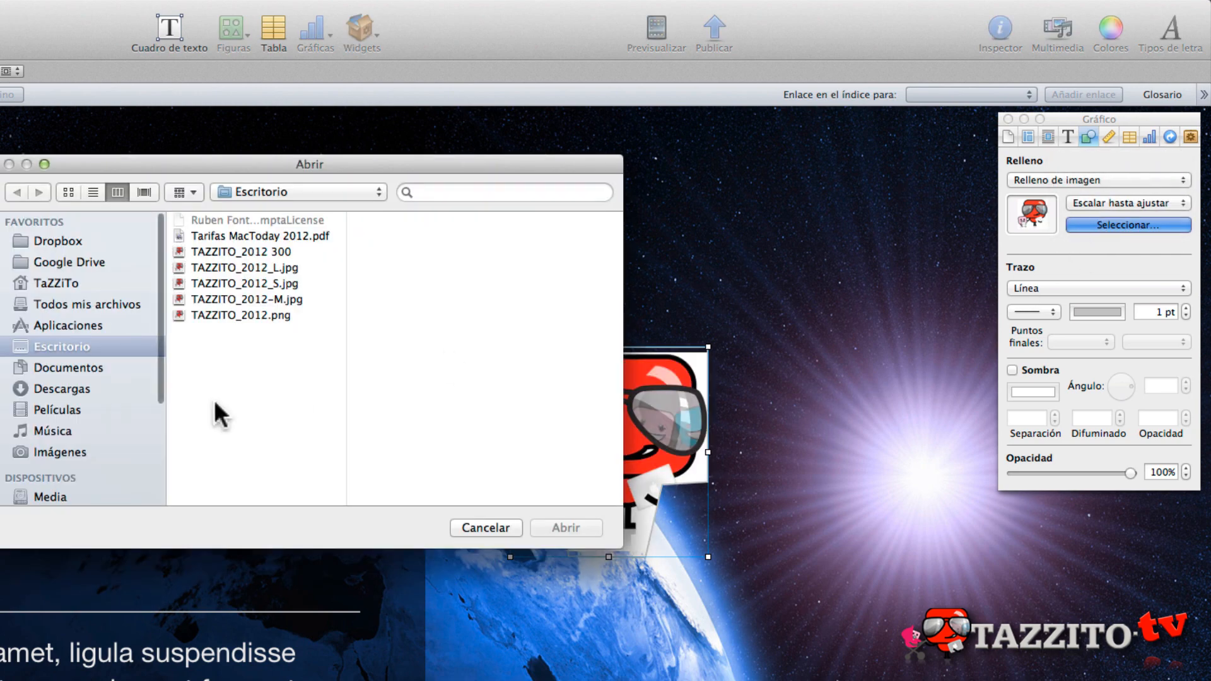
left_click(223, 313)
left_click(571, 528)
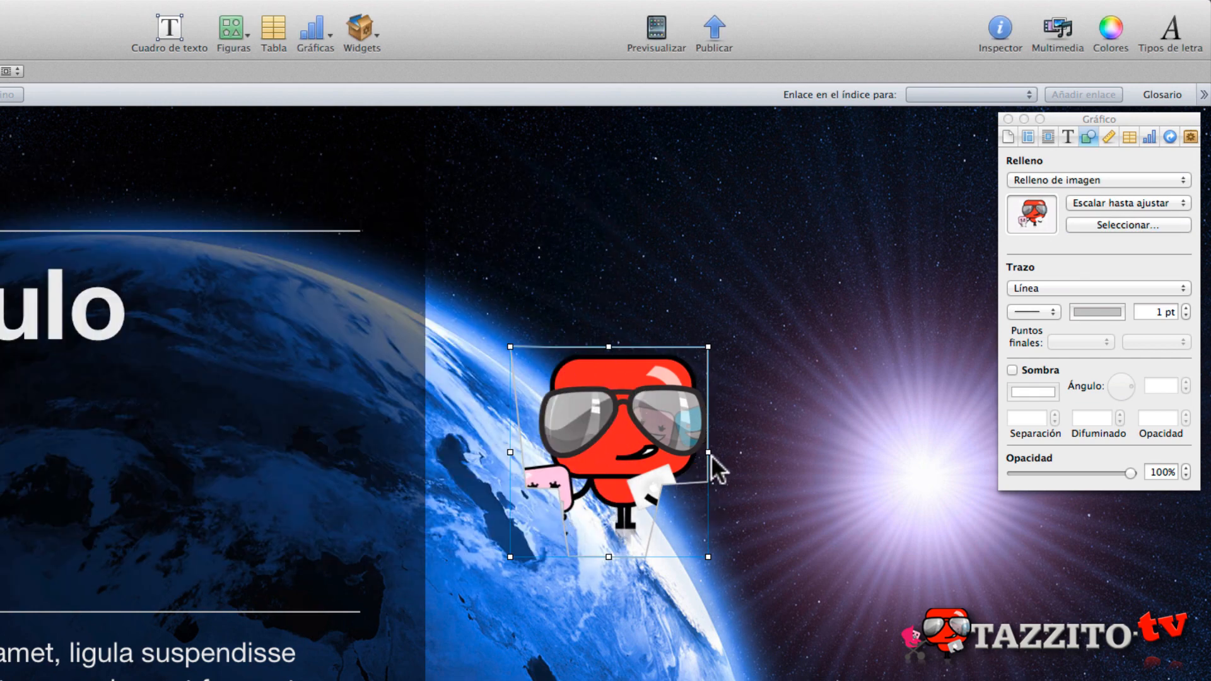
left_click_drag(708, 452, 876, 454)
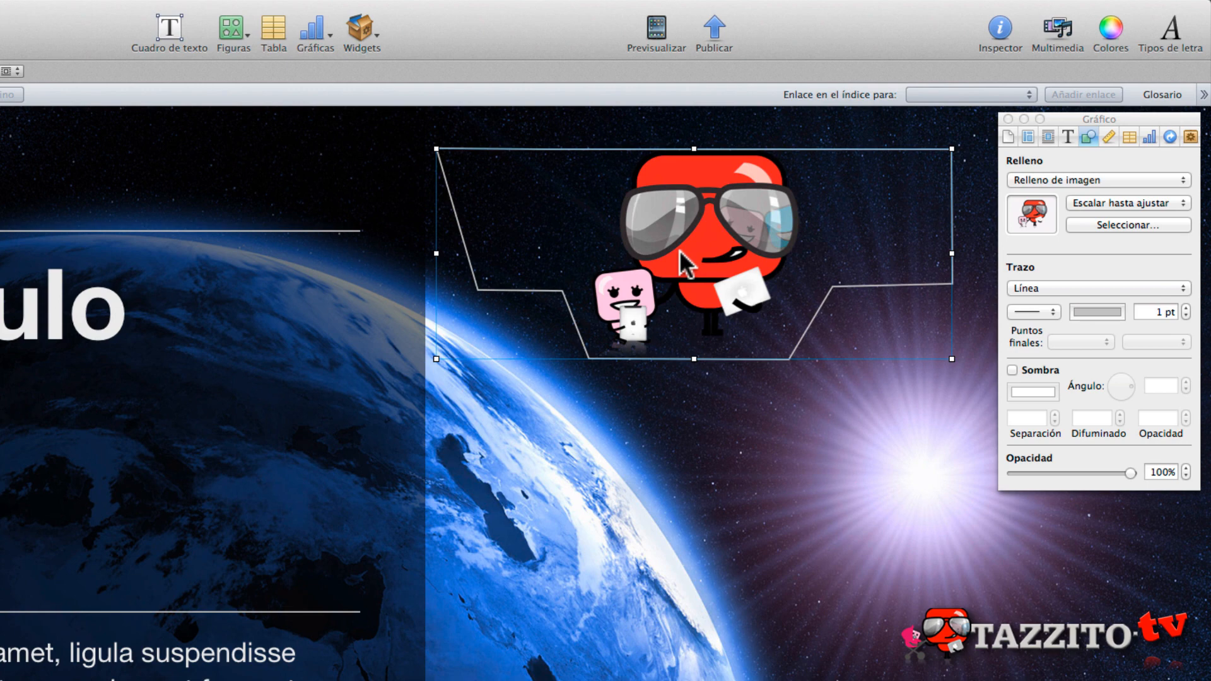
- Delete the custom shape, insert a table and place it below the sun, beside the Lorem ipsum paragraph
key("Delete")
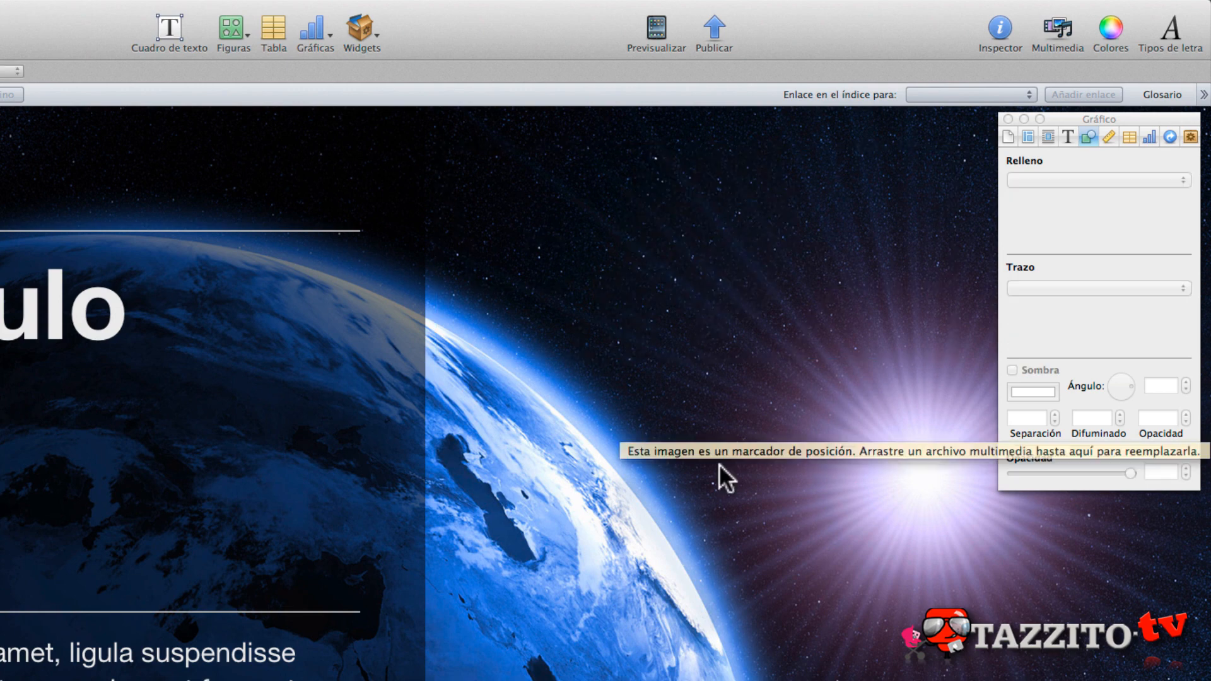
left_click(271, 32)
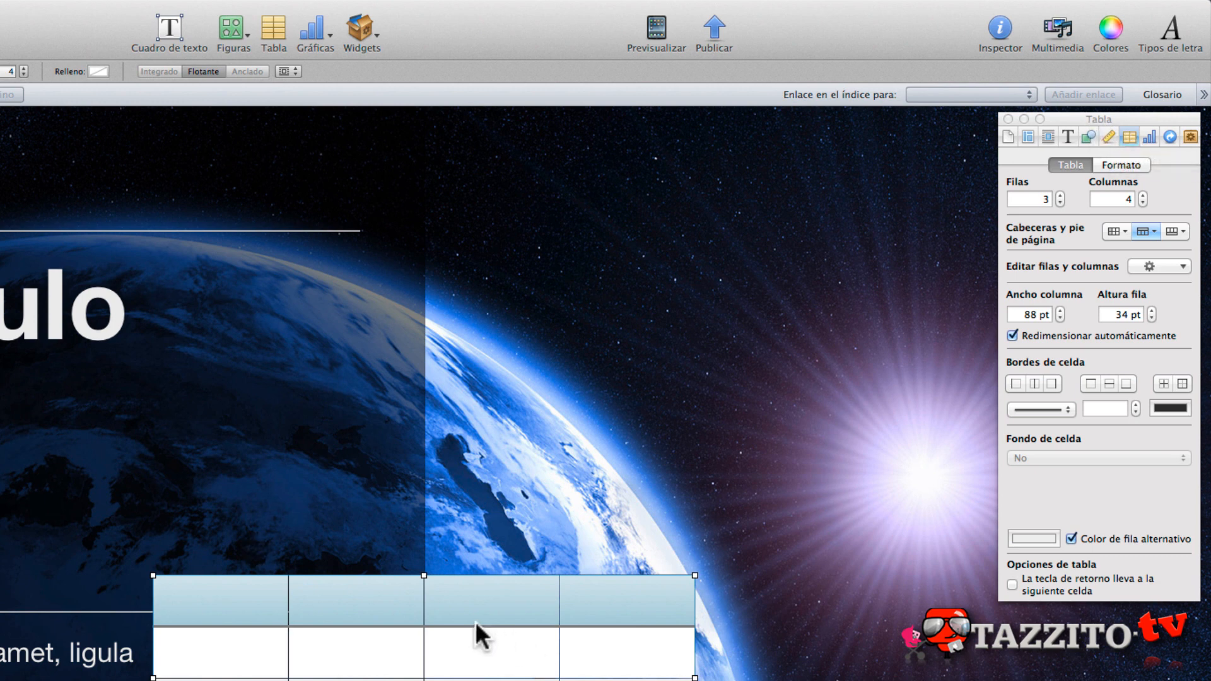
left_click_drag(455, 595, 700, 453)
left_click_drag(741, 559, 794, 656)
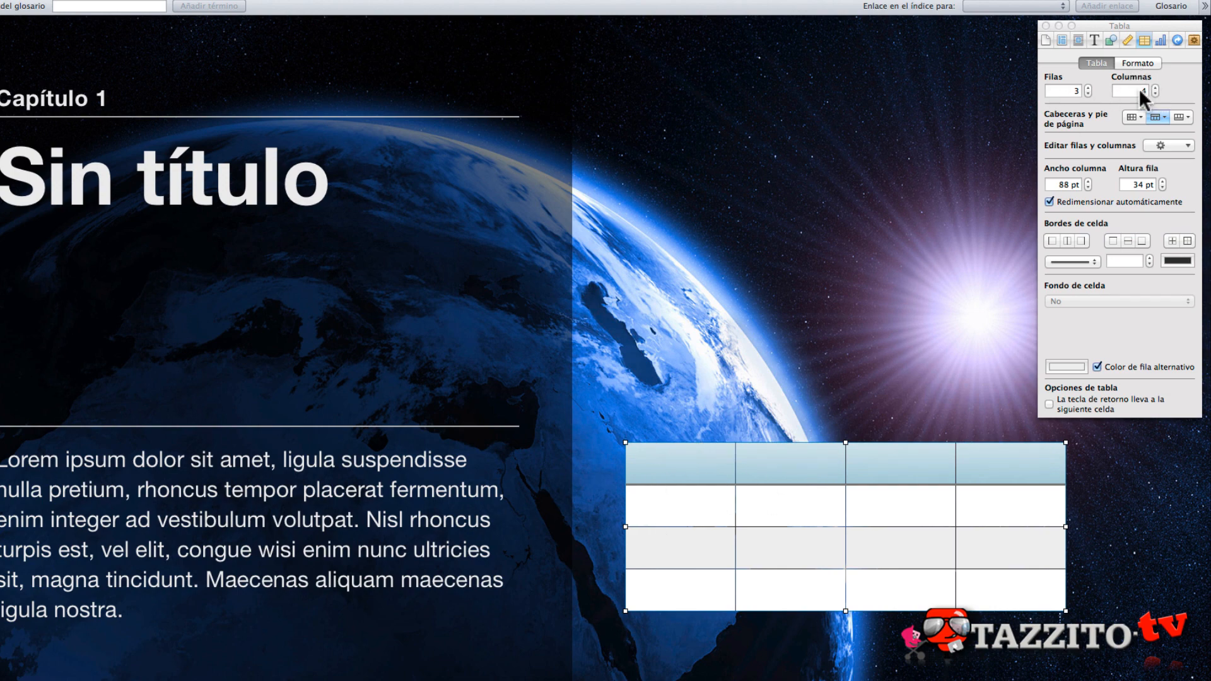
- Try the table with 5 and 3 columns and with 5 rows, returning it to 4 columns and 3 rows
left_click(1155, 87)
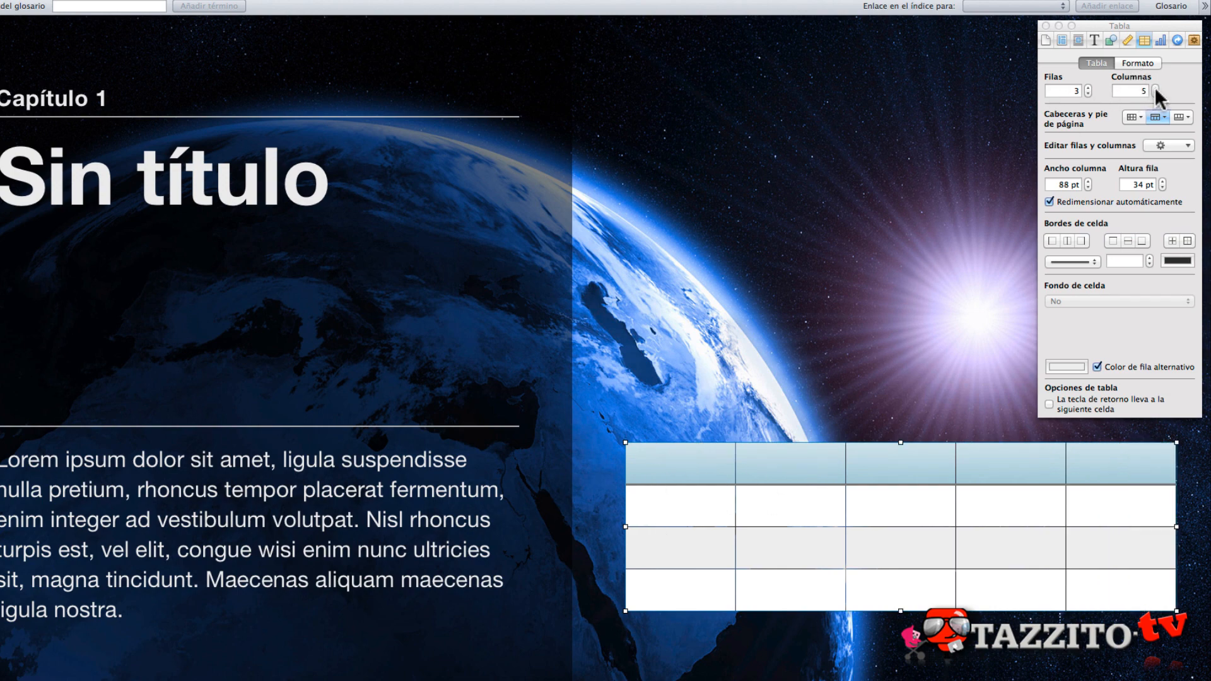
left_click(1154, 93)
left_click(1154, 94)
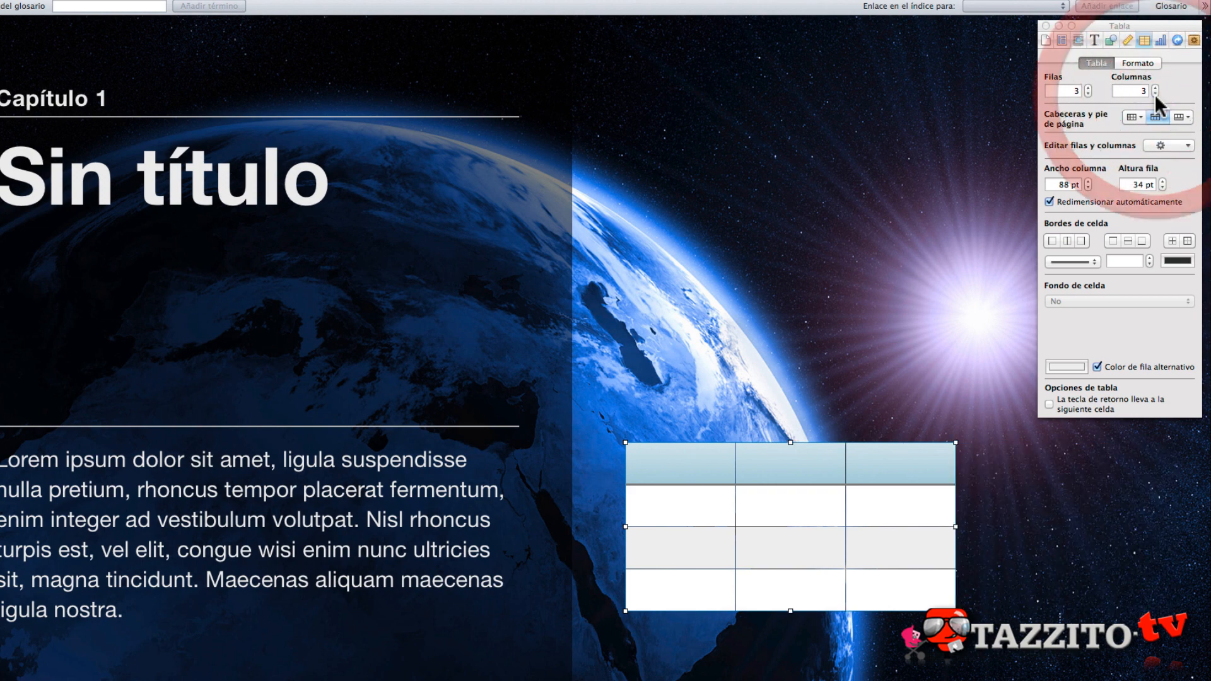
left_click(1155, 88)
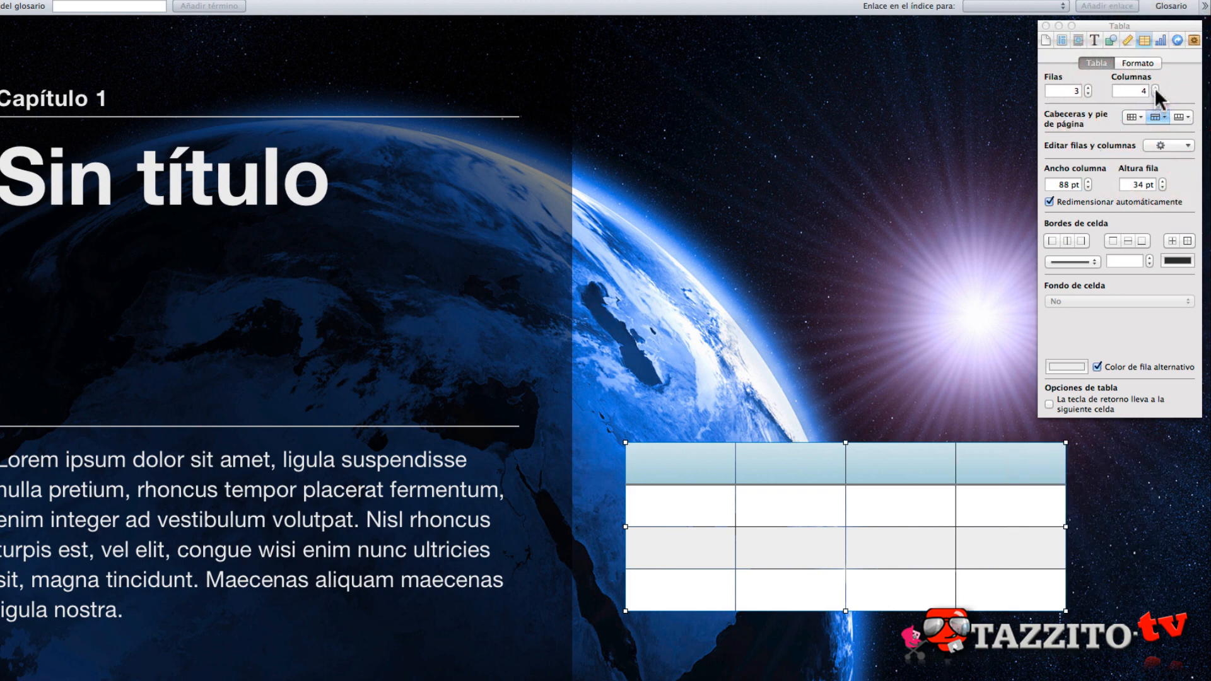
left_click(1088, 87)
left_click(1088, 89)
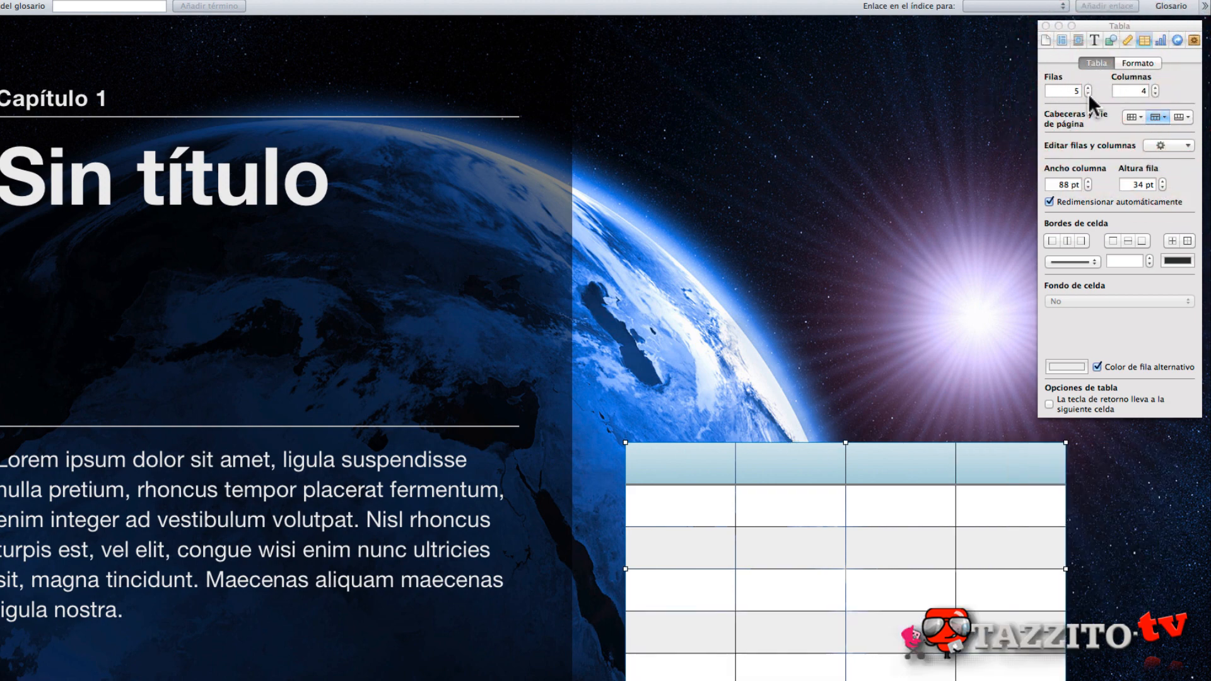
left_click(1088, 94)
left_click(1087, 93)
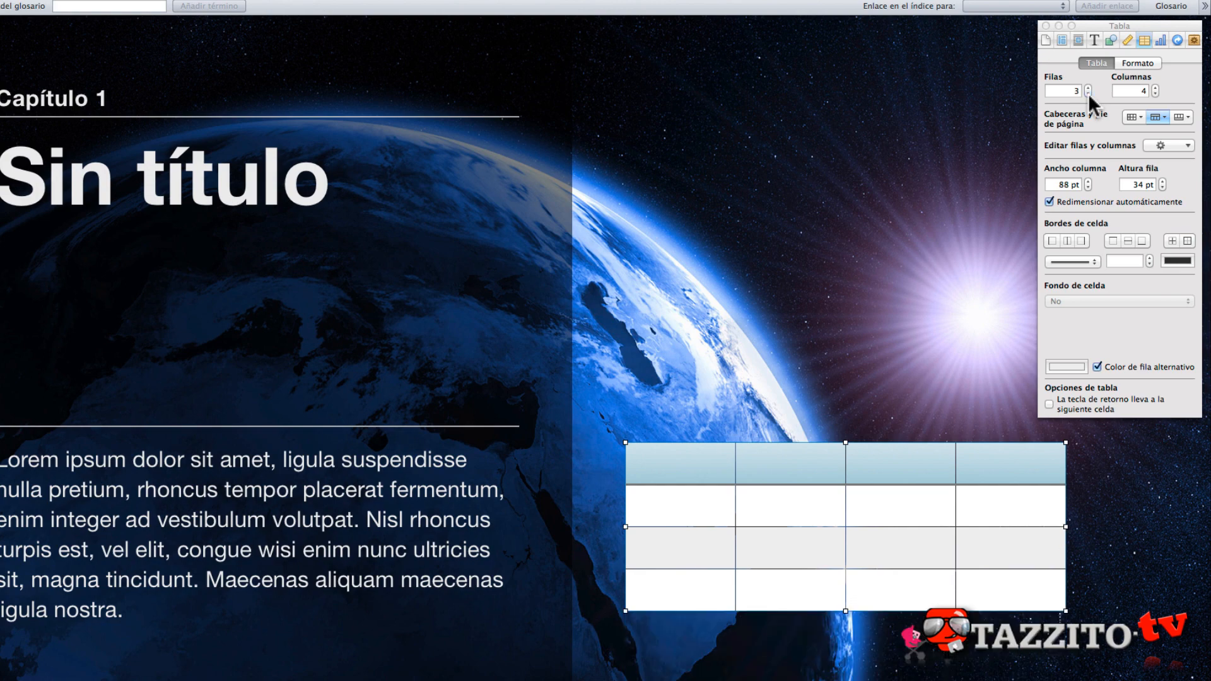
- Check the header row options and add 1 header column to the table
left_click(1158, 117)
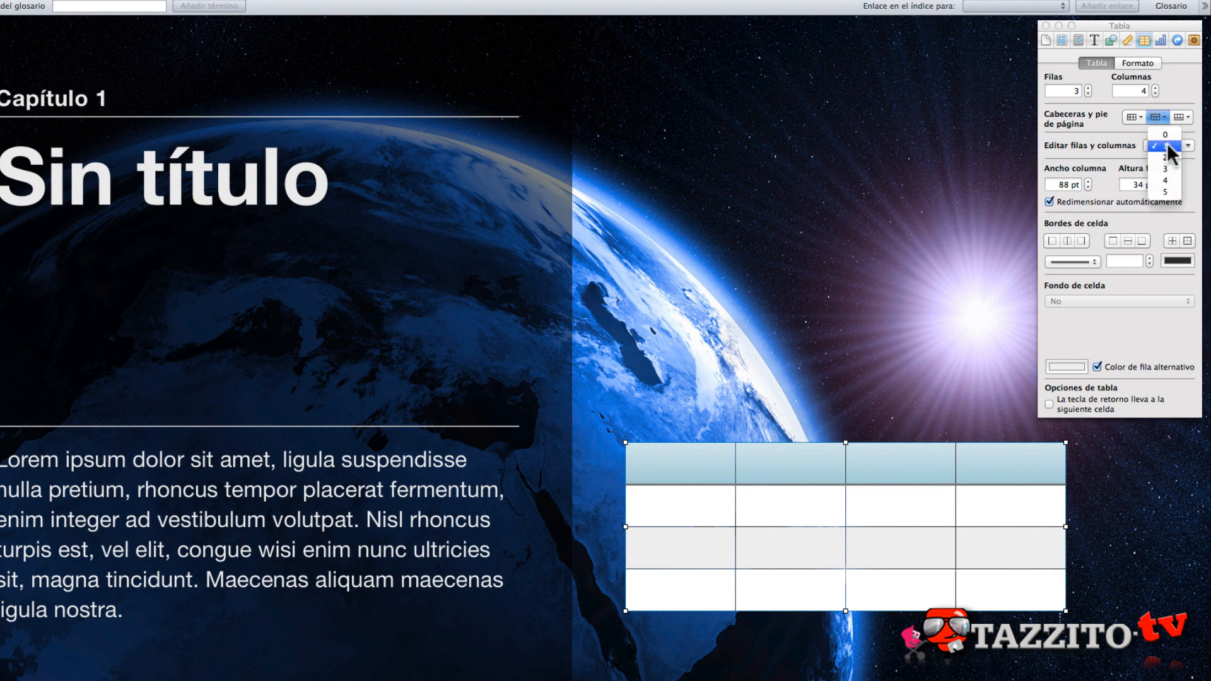
left_click(1116, 116)
left_click(1139, 117)
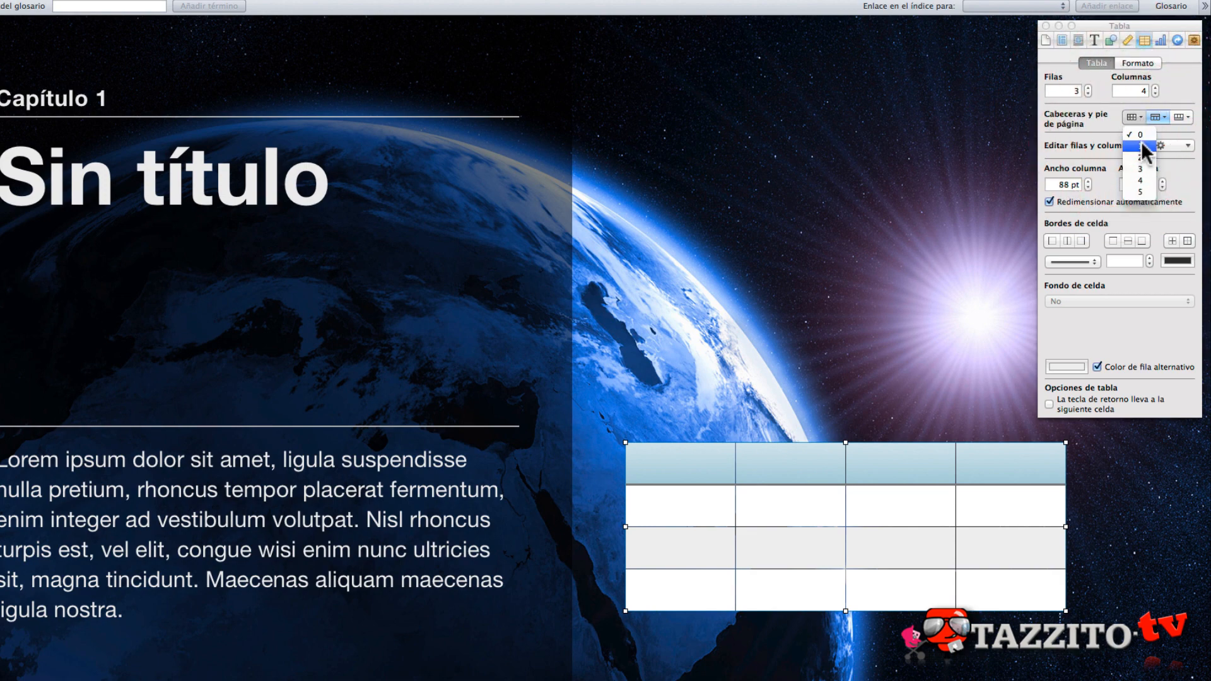
left_click(1140, 146)
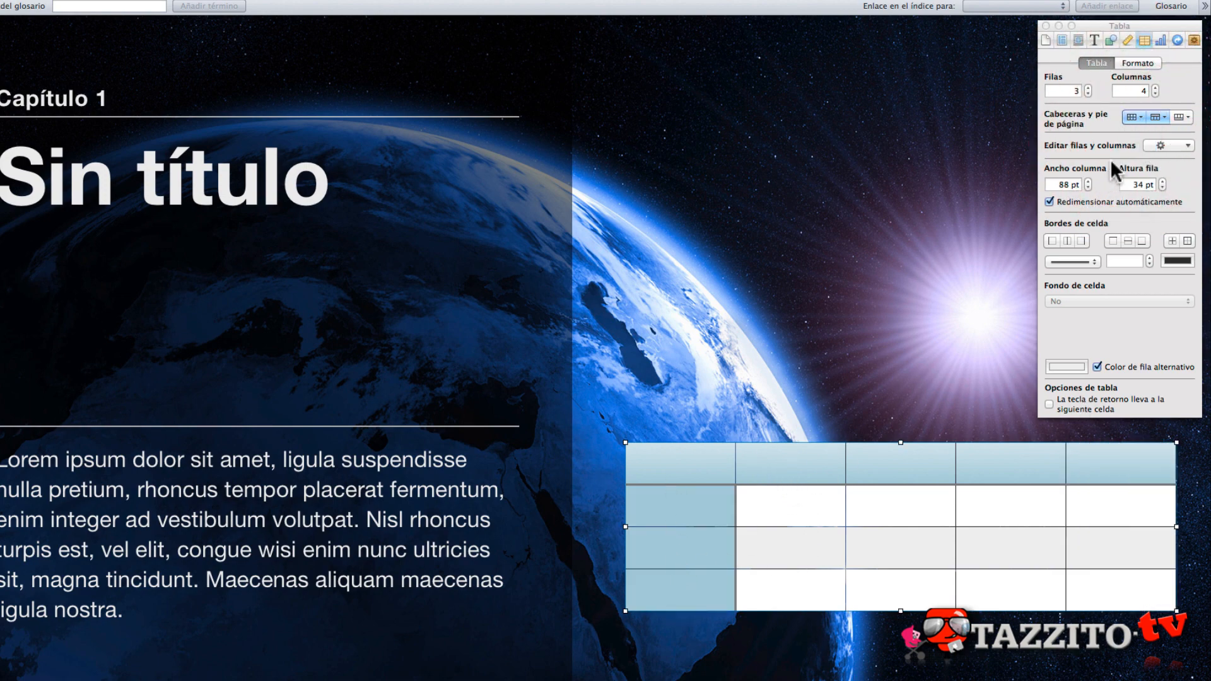
- Try 1 footer row on the table, set it back to 0, and shift the table slightly towards the body text
left_click(1181, 116)
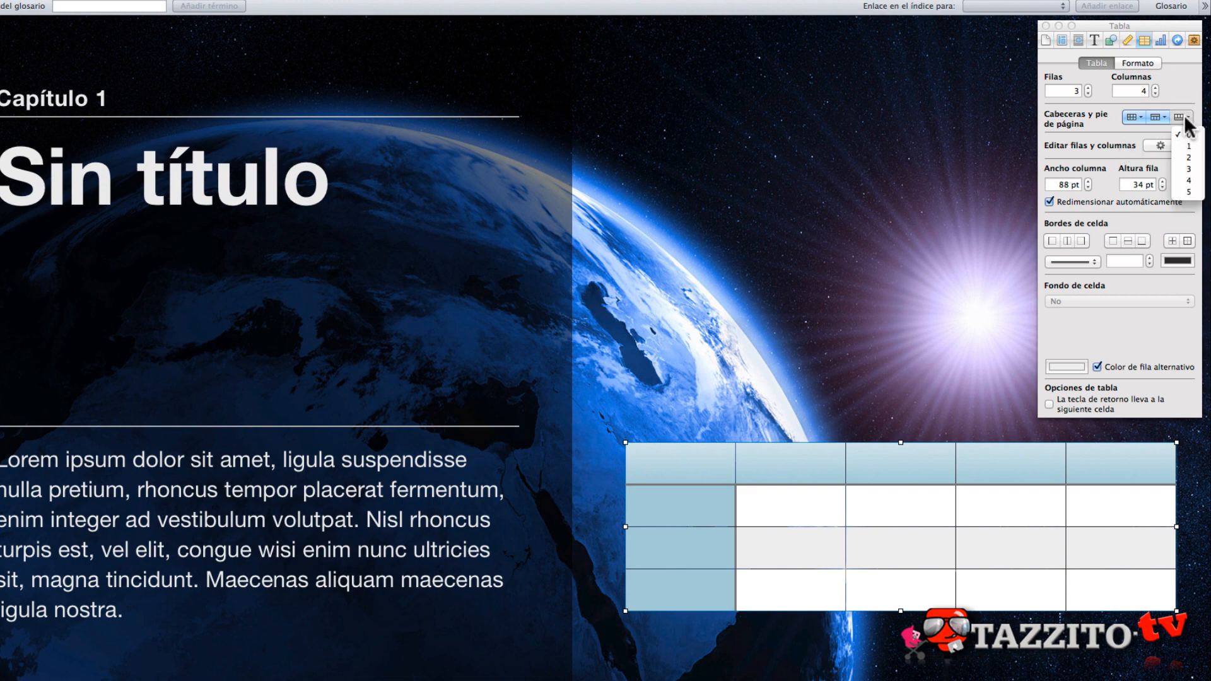
left_click(1188, 146)
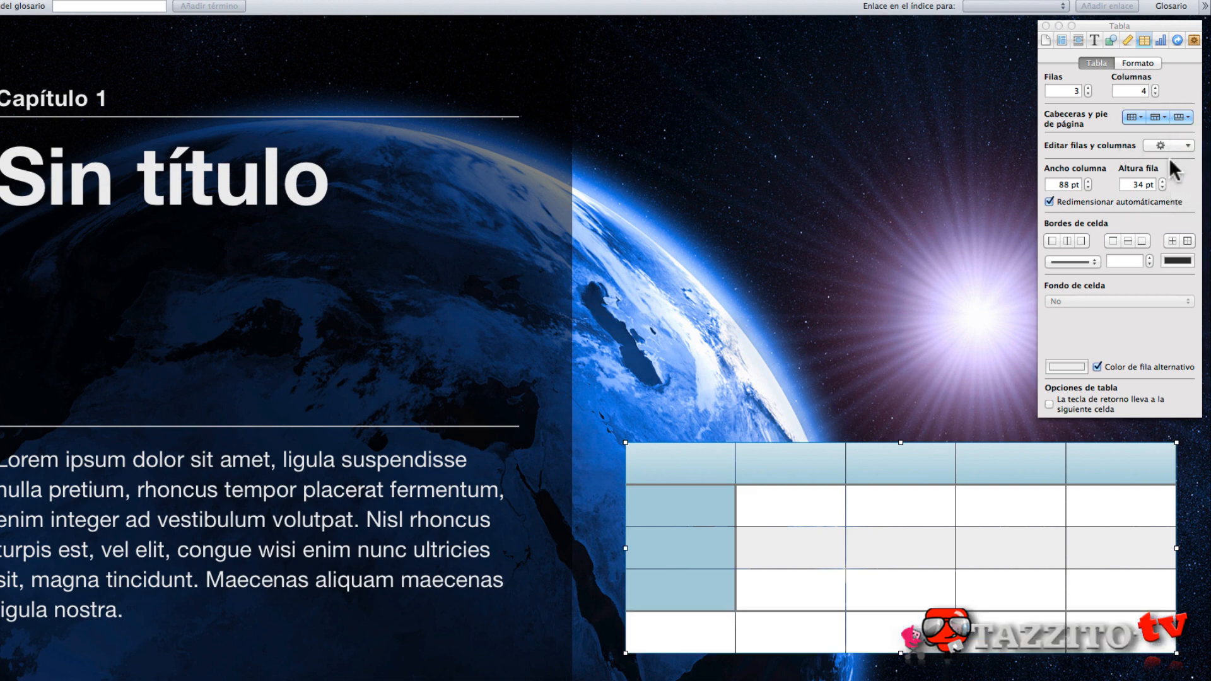
left_click(1180, 121)
left_click(1135, 120)
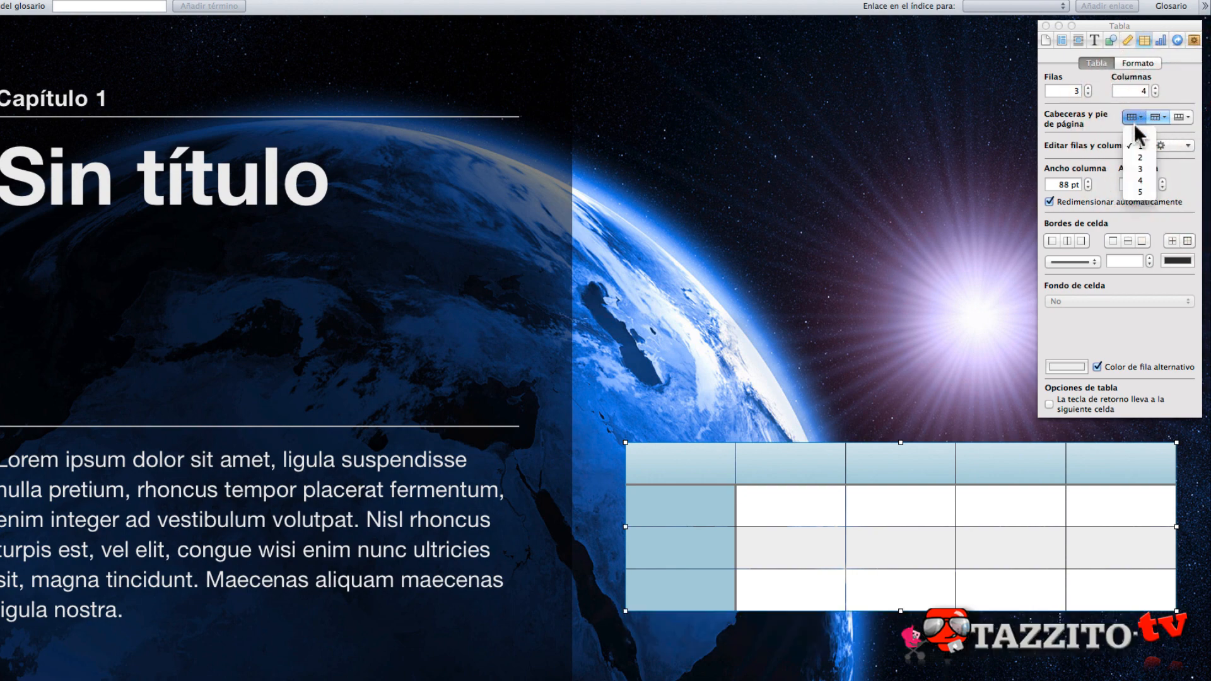
left_click(1093, 111)
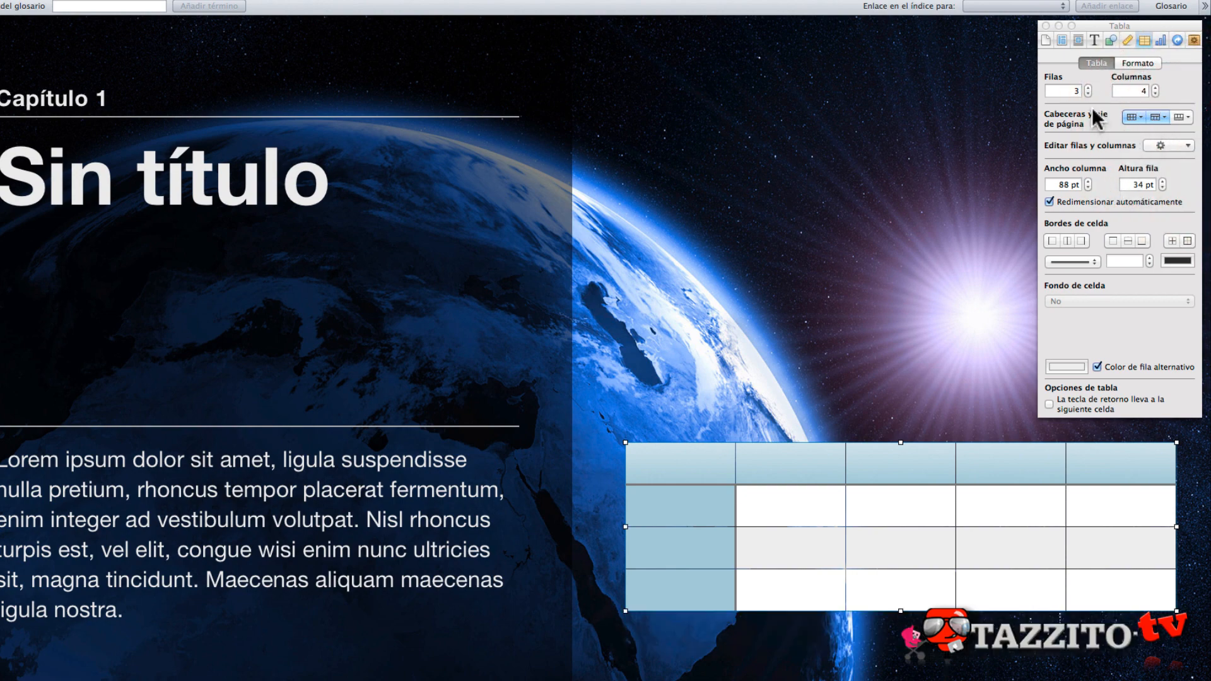
left_click_drag(861, 457, 791, 457)
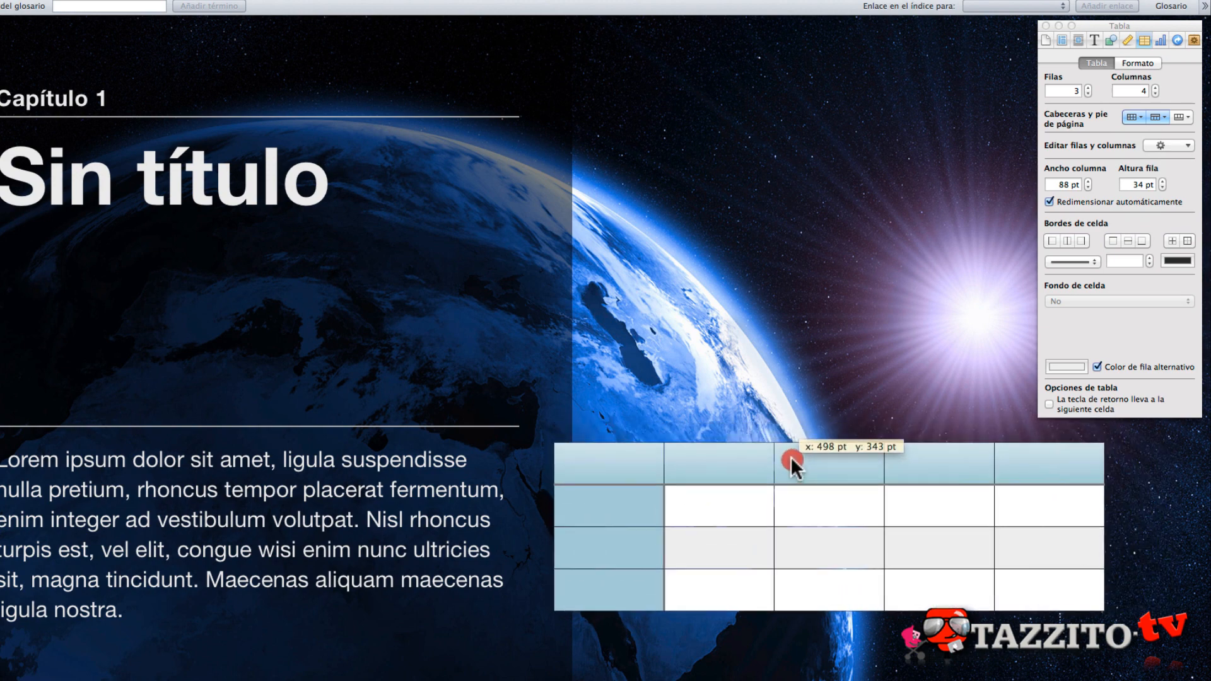
- Add a row to the table with Añadir fila arriba
left_click(1185, 147)
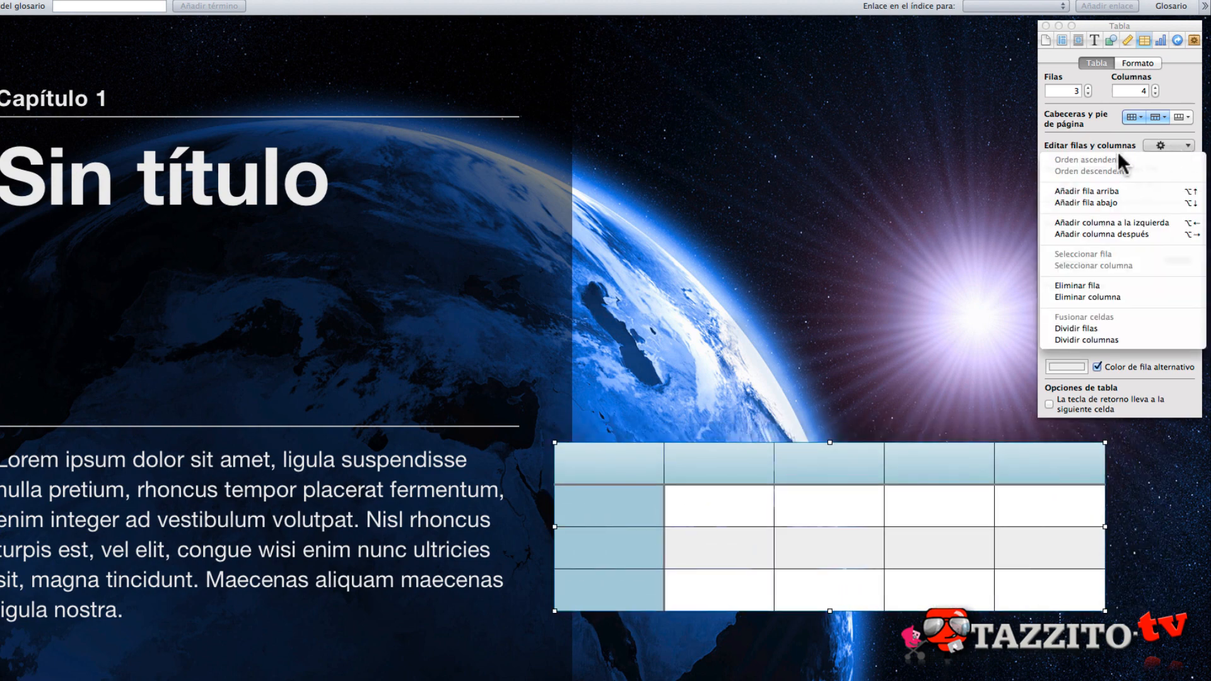
left_click(1115, 191)
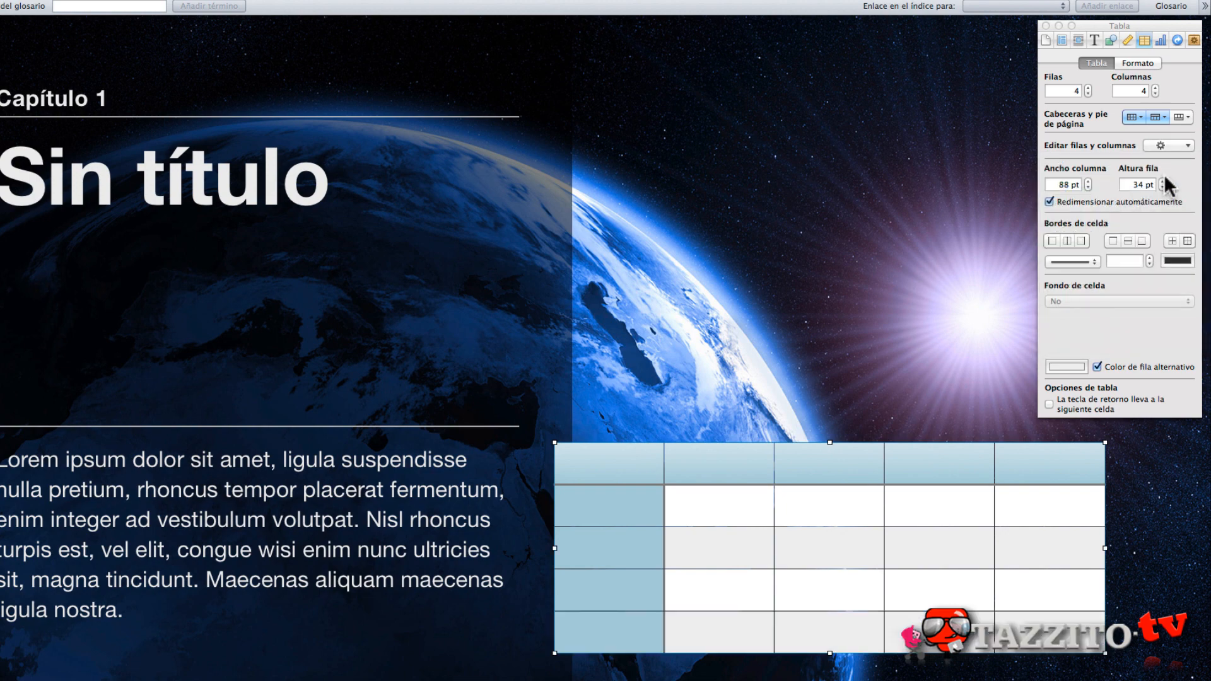
left_click(1179, 149)
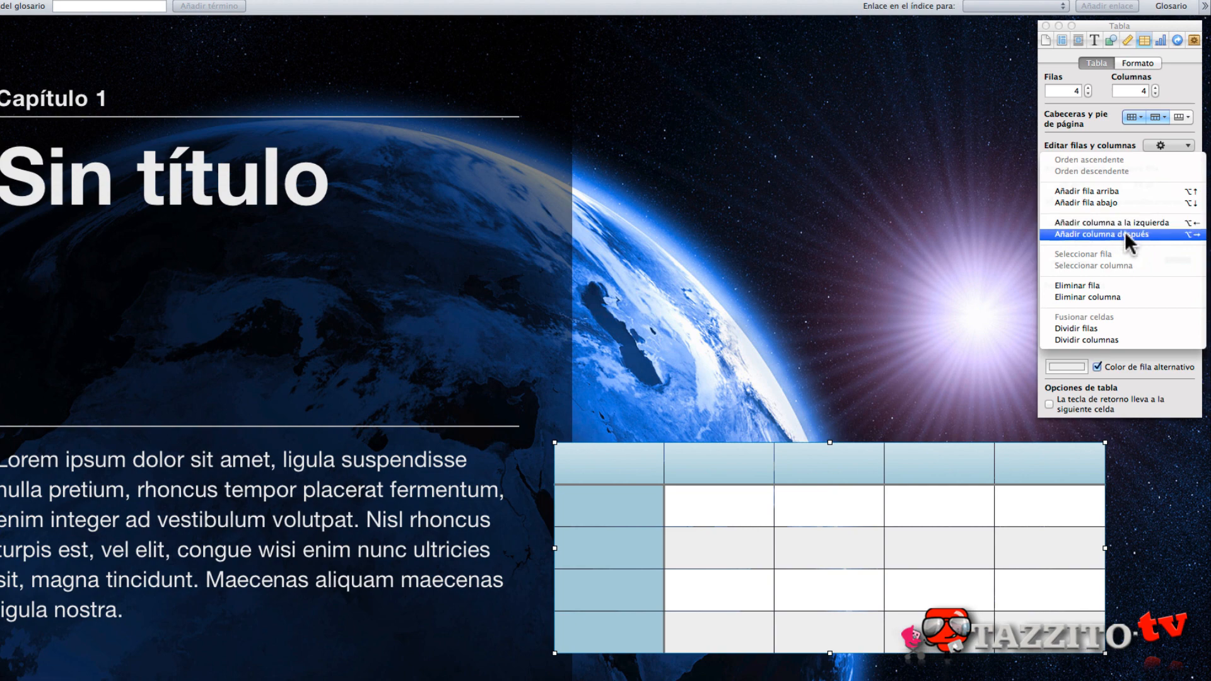
left_click(712, 519)
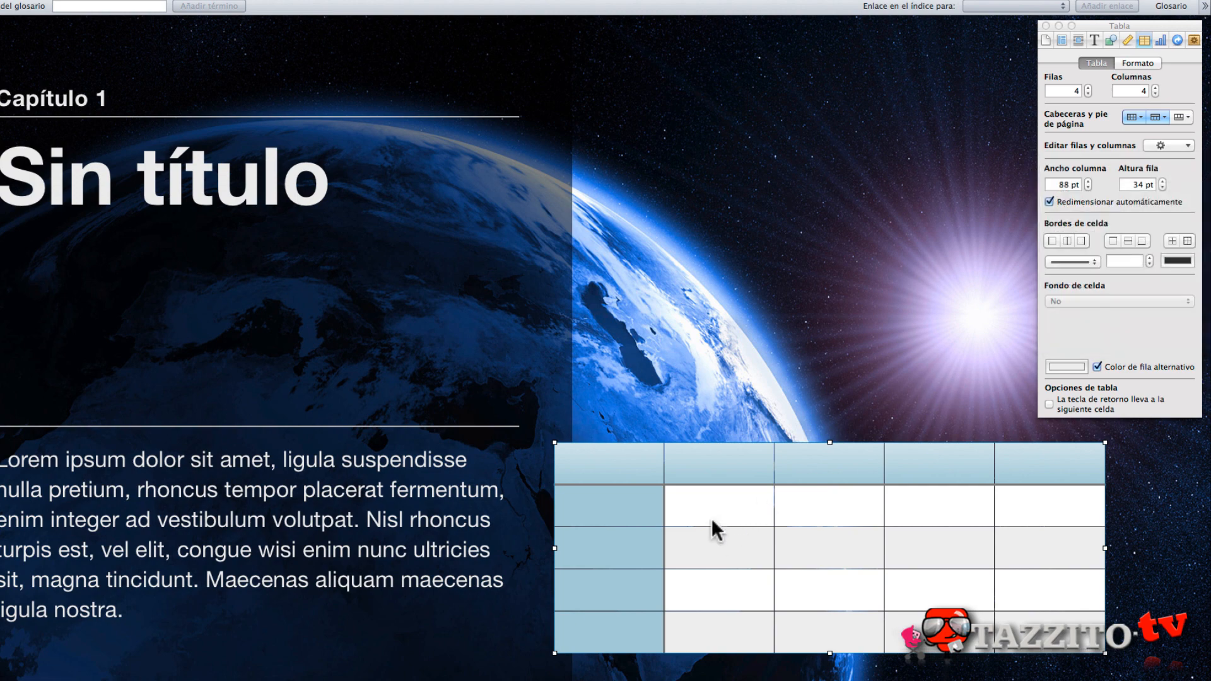
- Add a column after the first body cell with Añadir columna después, and undo both the column and the added row
left_click(720, 506)
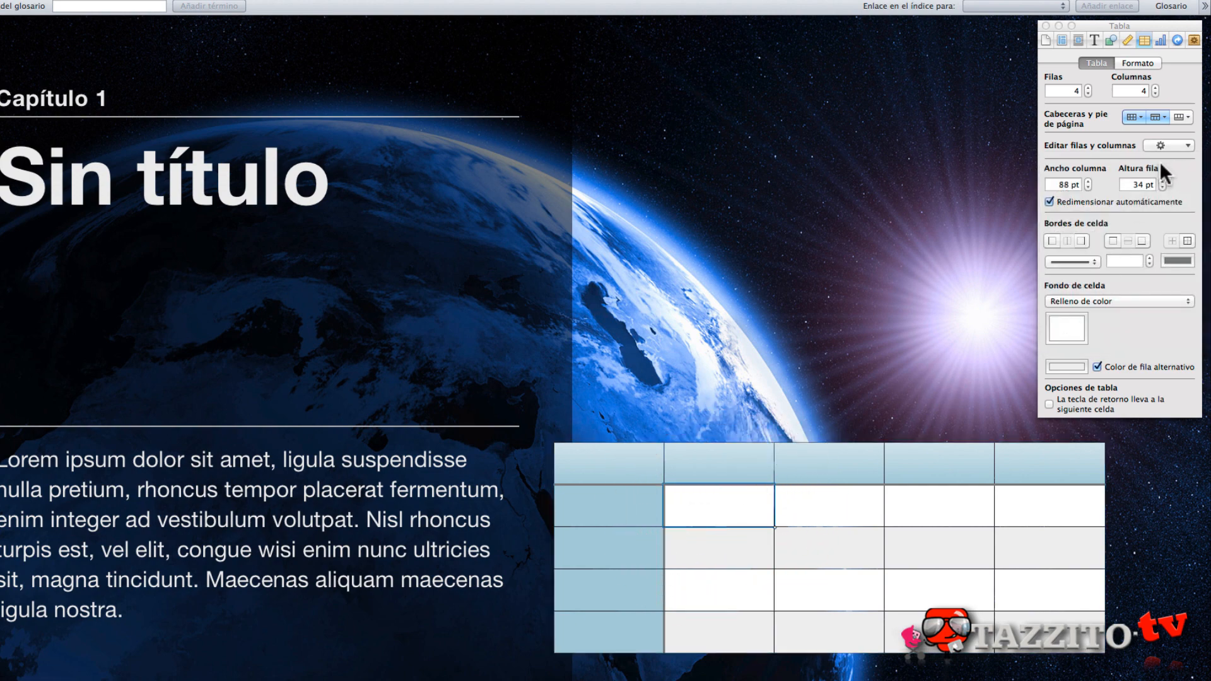
left_click(1172, 145)
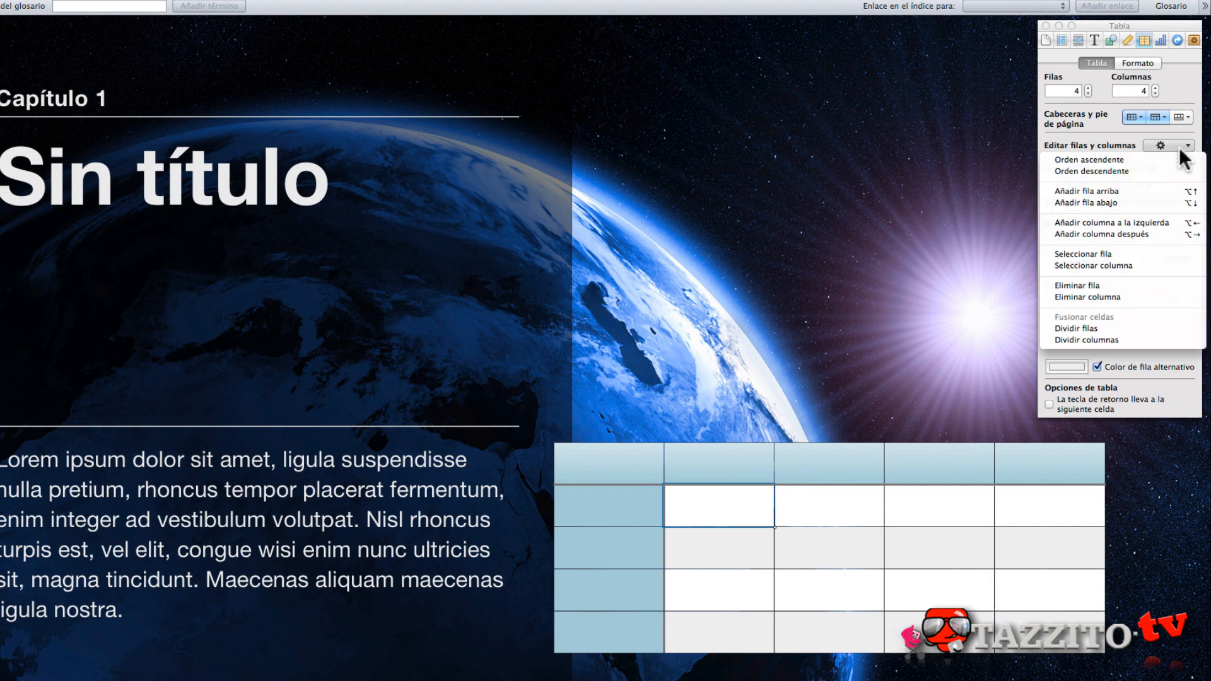
left_click(1145, 231)
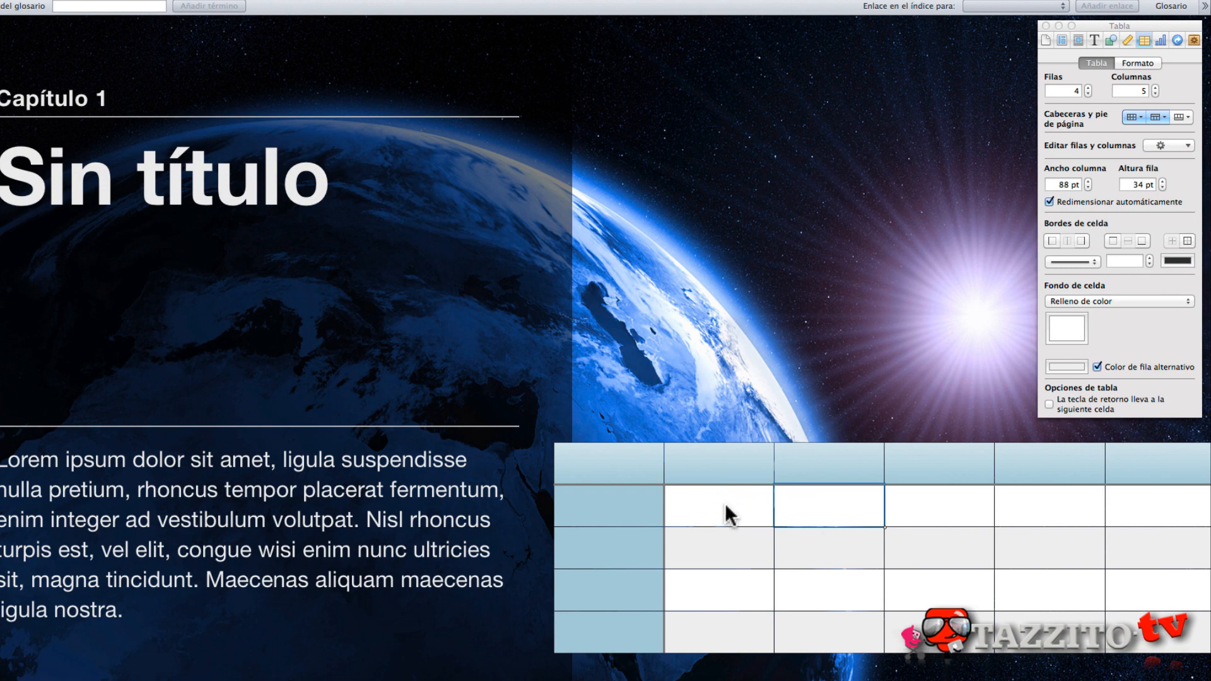
key("super+z")
key("super+z")
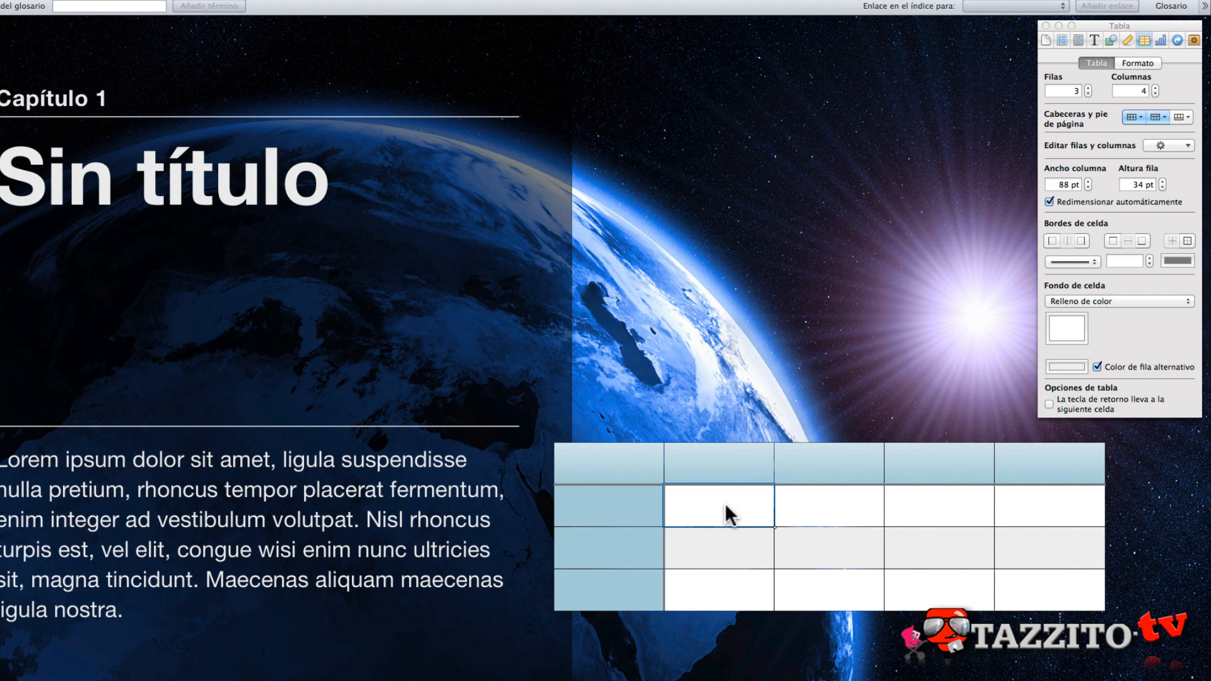
- Enter 30,5 and 25 in the first two body cells of the table's first body row
type("30,5")
key("Tab")
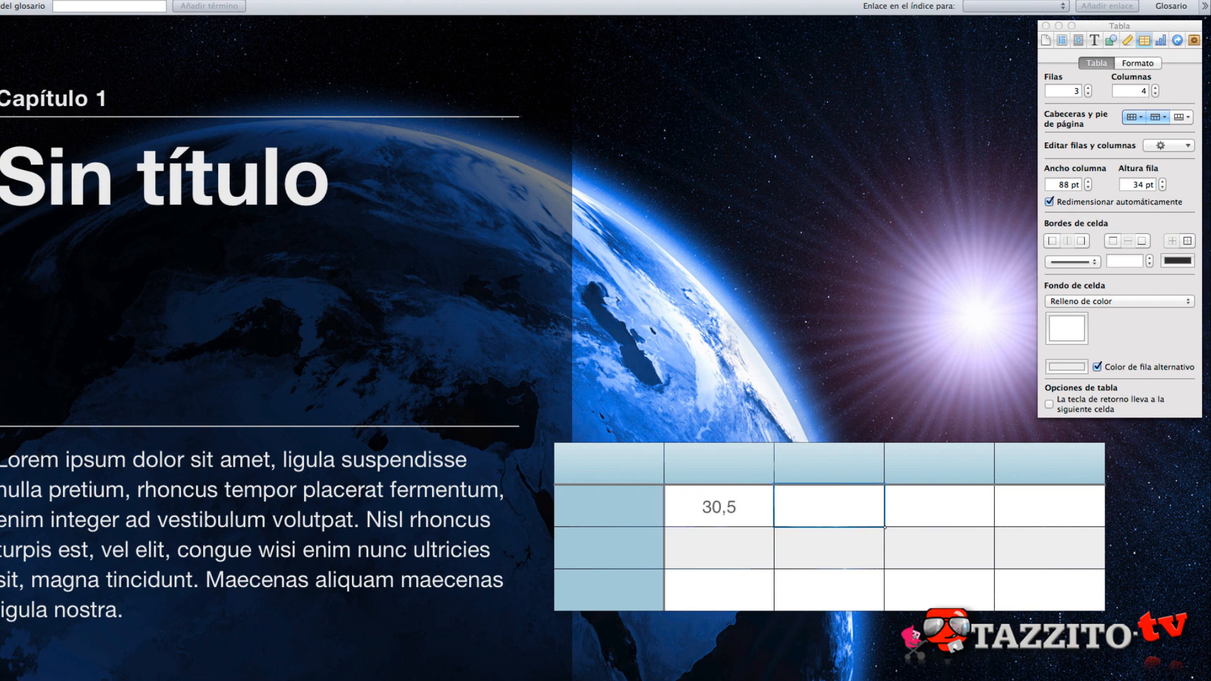
type("25")
- Add a column after the 30,5 cell with Añadir columna después
left_click(718, 517)
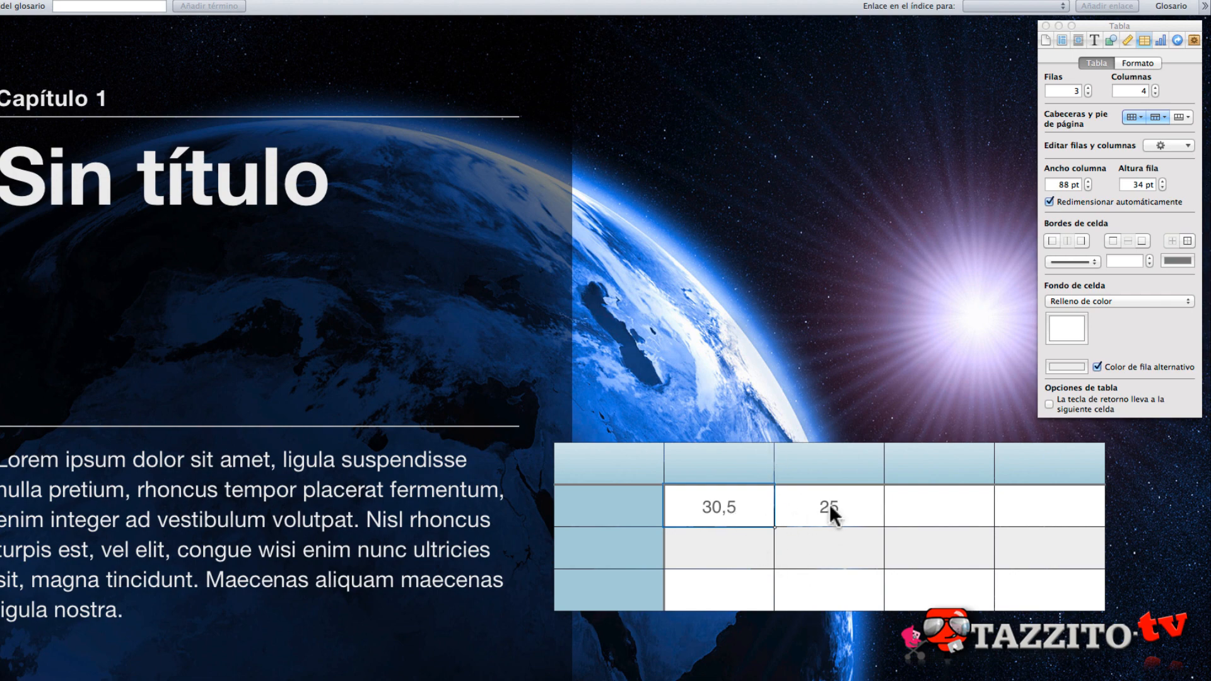
left_click(1180, 145)
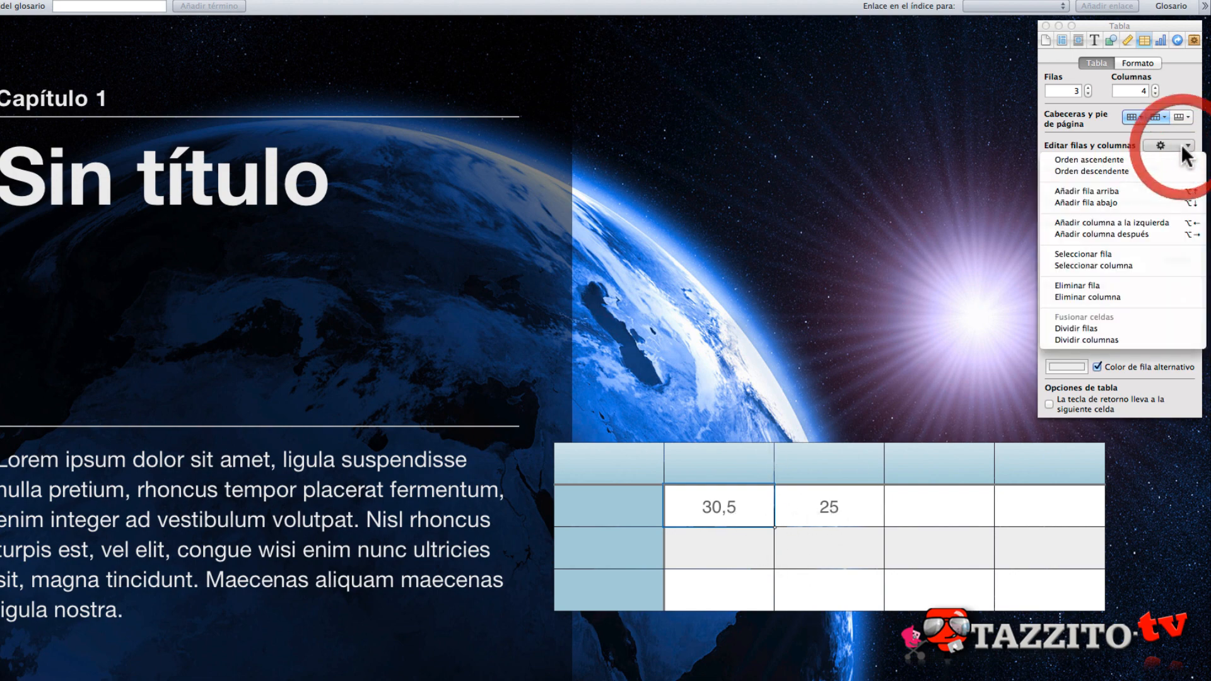
left_click(1131, 237)
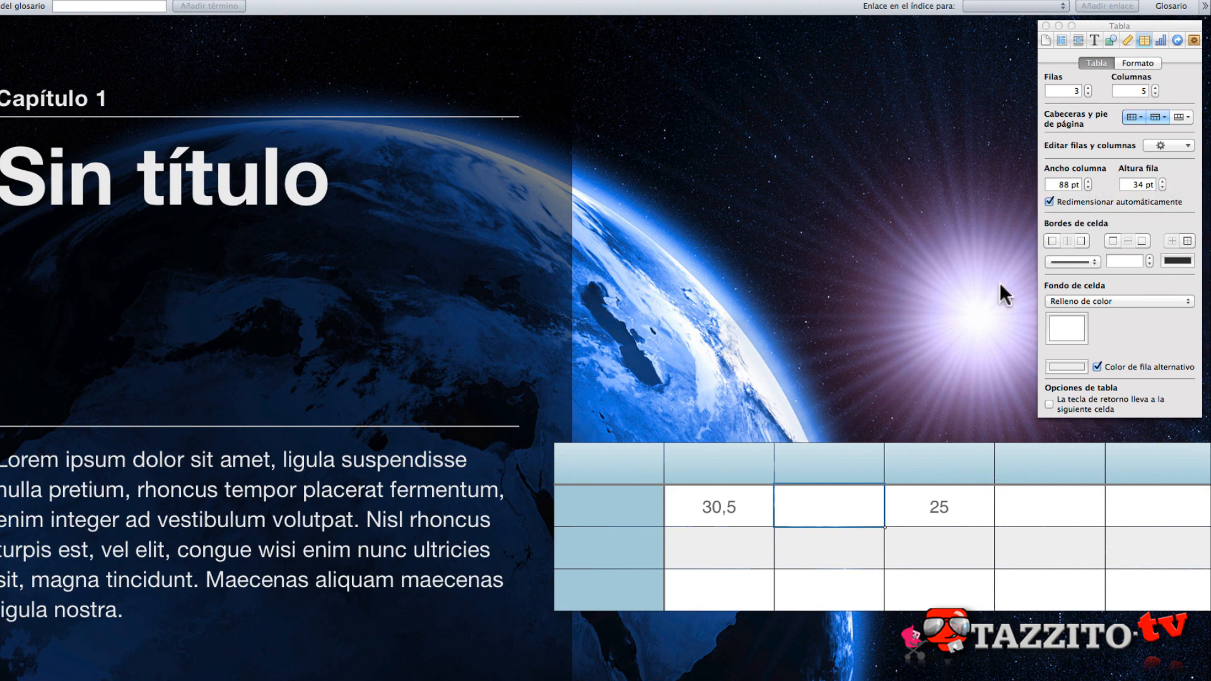
- Fill the header row with Prueba, Prueba 1, Prueba 2, Prueba 3 and Total, and shift the table towards the body text
left_click(672, 464)
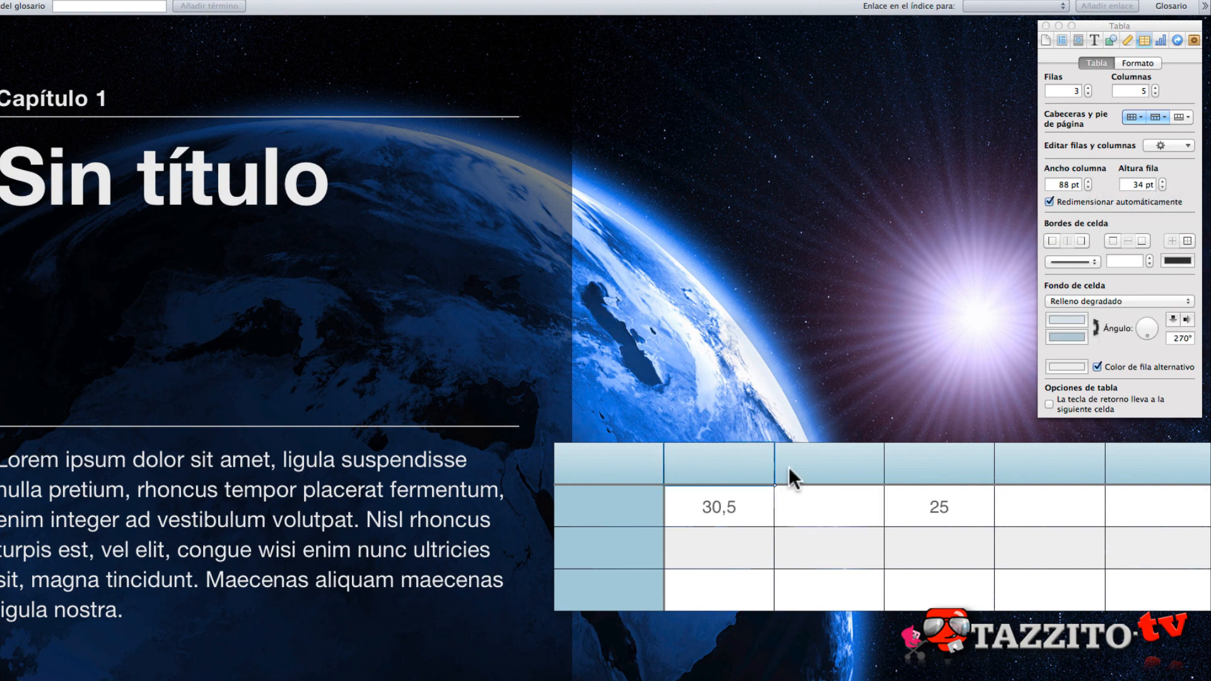
type("Prueba")
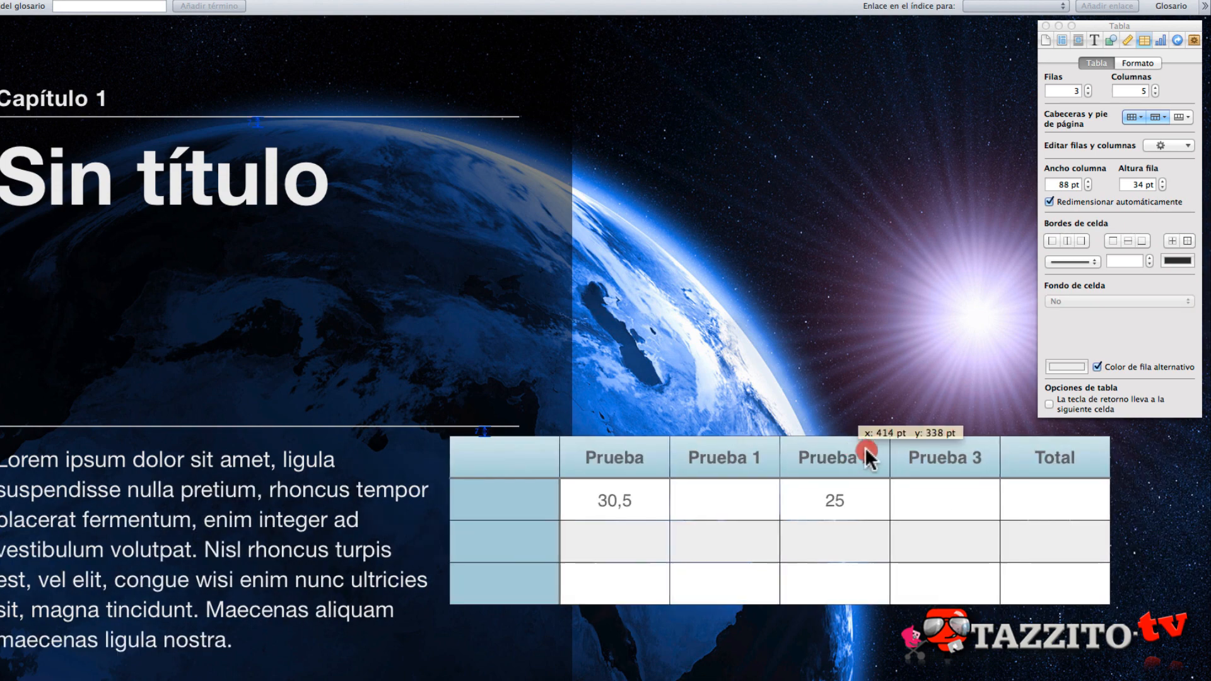
left_click_drag(865, 448, 898, 456)
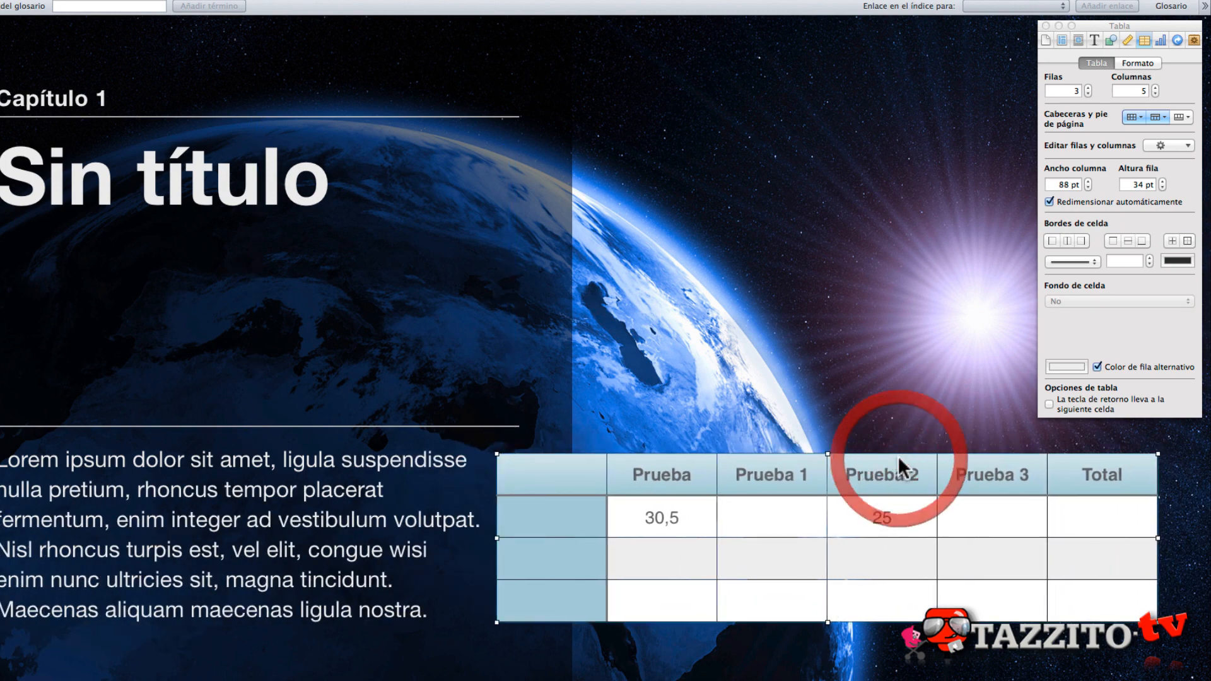
- Enter 23 under Prueba 1 and 11 under Prueba 3 in the first body row
left_click(754, 521)
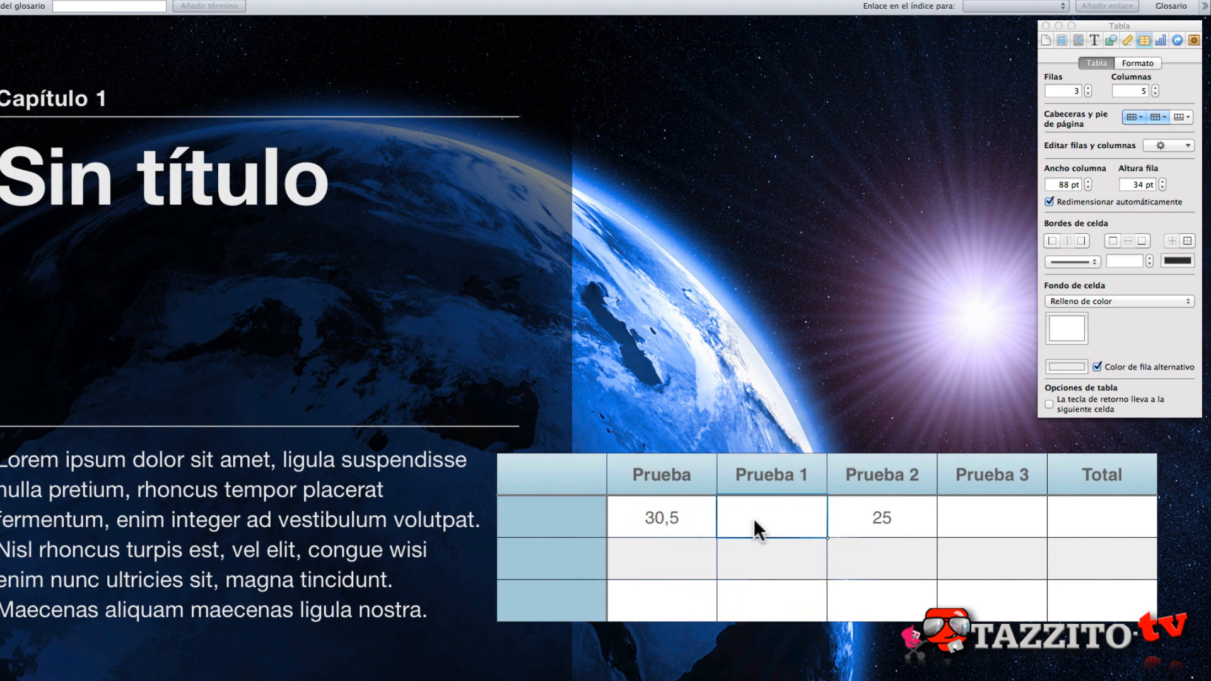
type("23")
key("Tab")
key("Tab")
type("11")
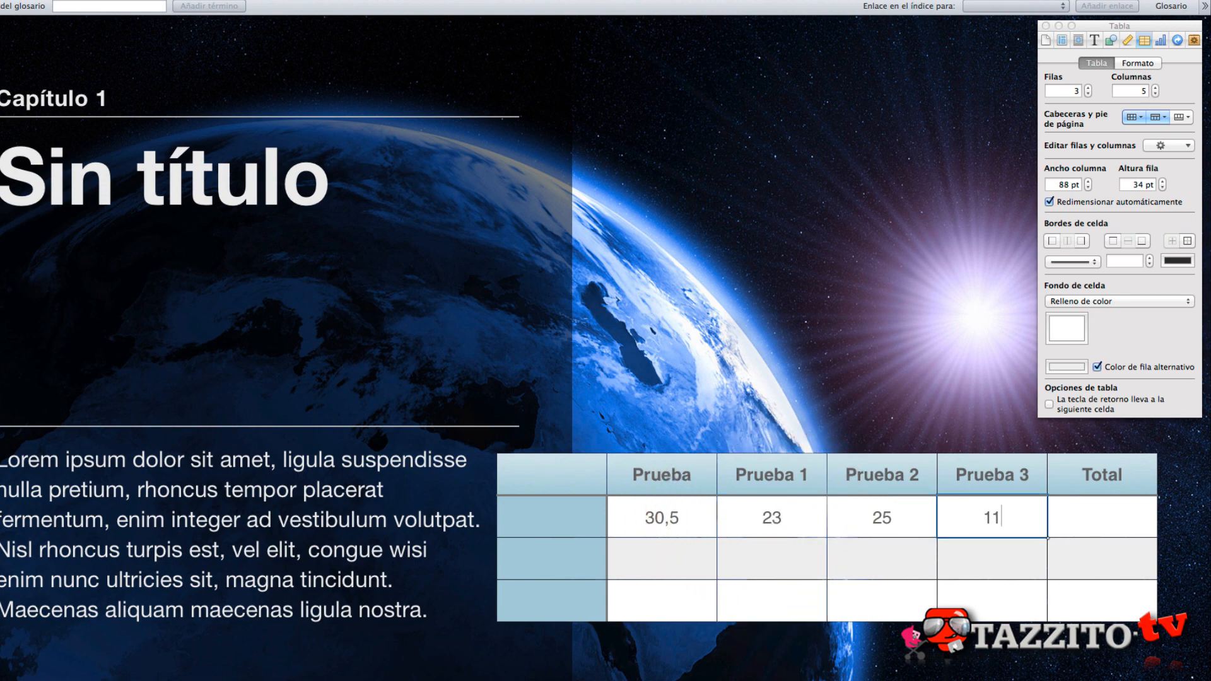
- Set the cell format of the whole table to Número with 2 decimals
left_click(1120, 514)
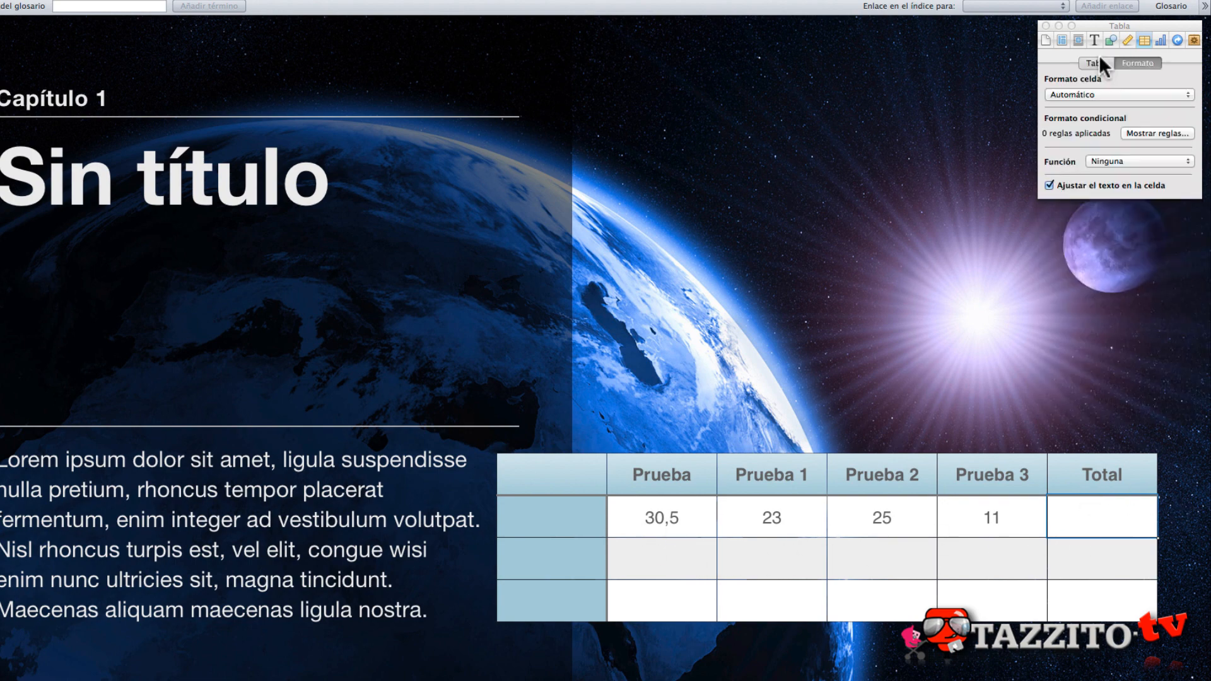
left_click(1103, 61)
left_click(1137, 64)
left_click(635, 521)
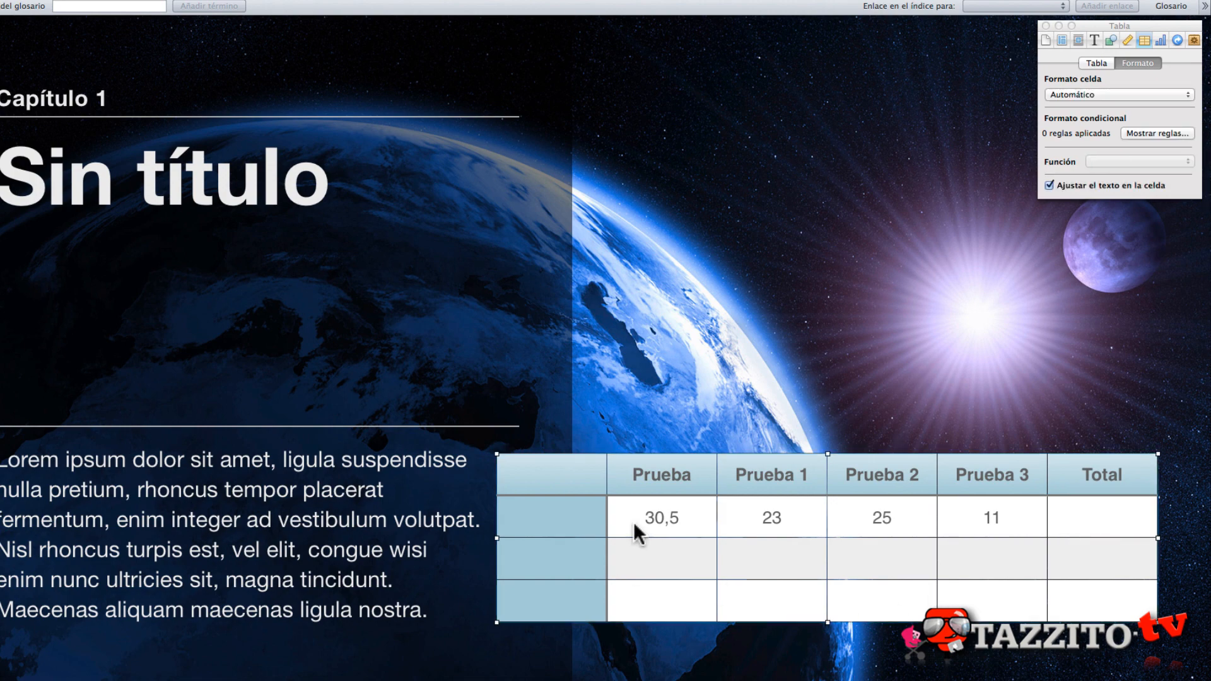
left_click(1113, 94)
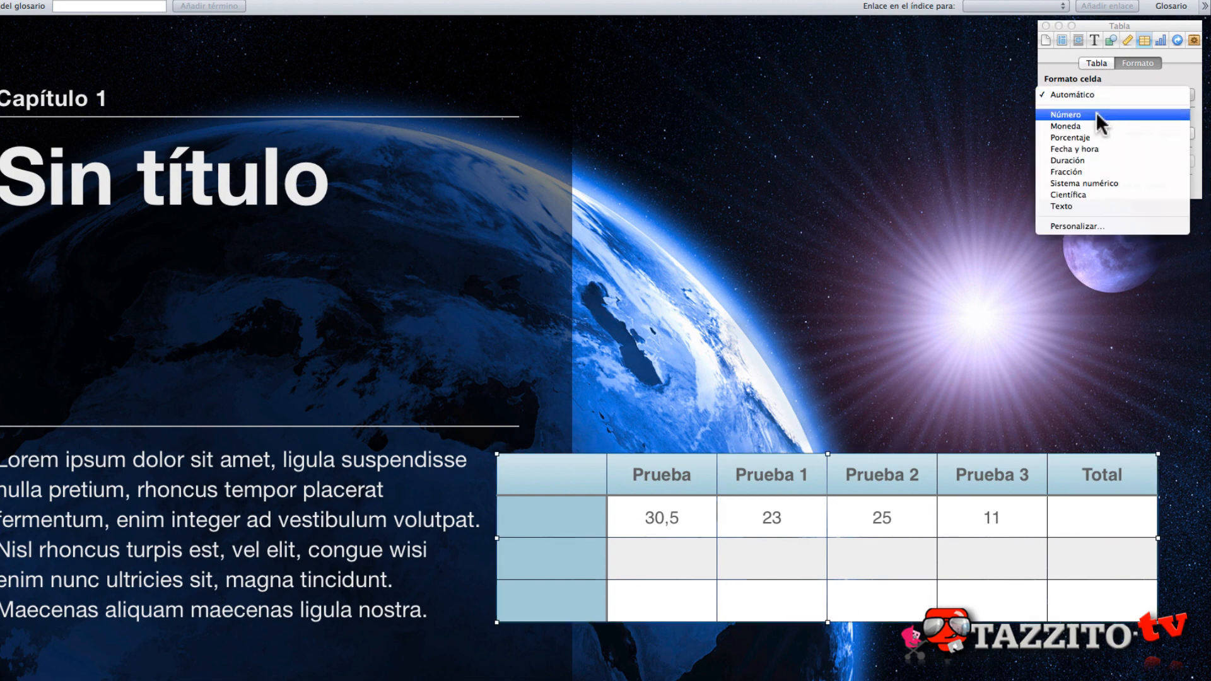
left_click(1095, 115)
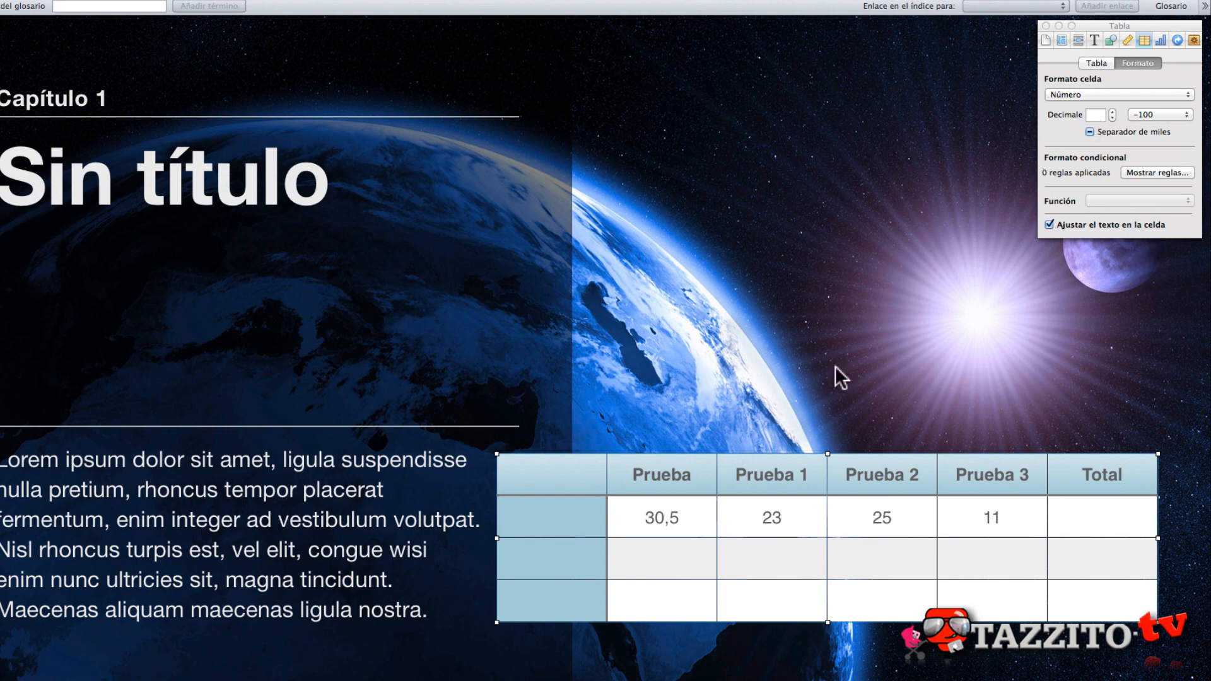
left_click(1113, 112)
left_click(1113, 111)
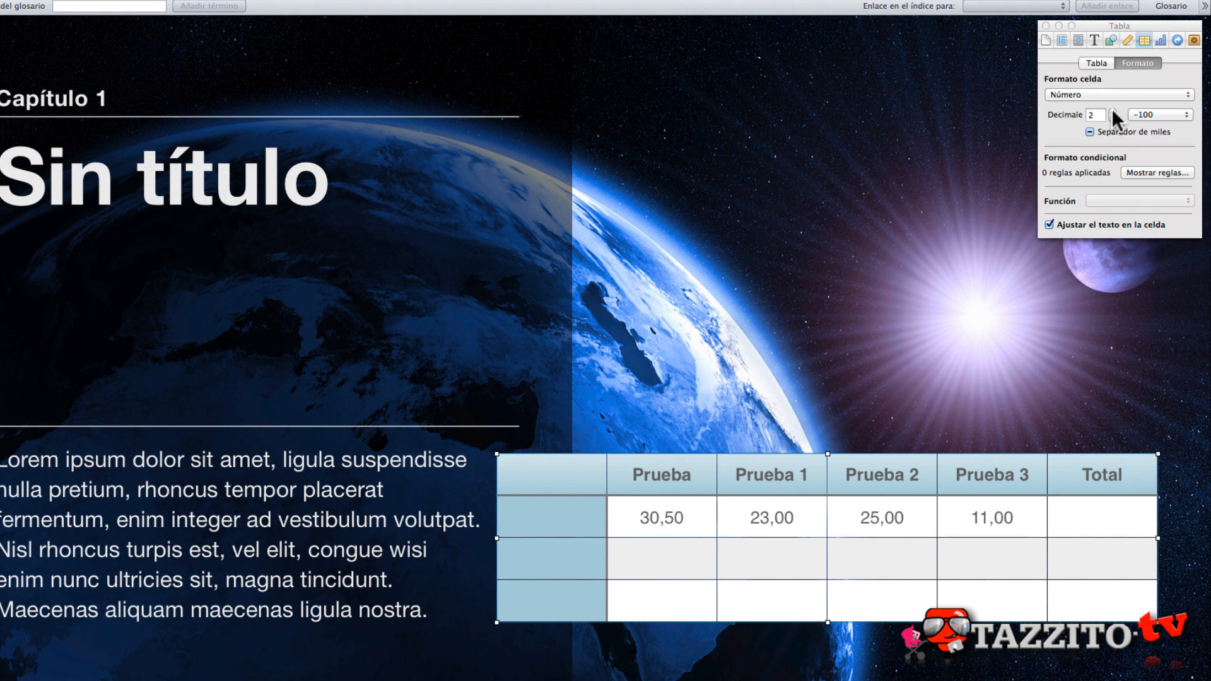
- Apply the Suma function to the Total cell of the first body row
left_click(1070, 514)
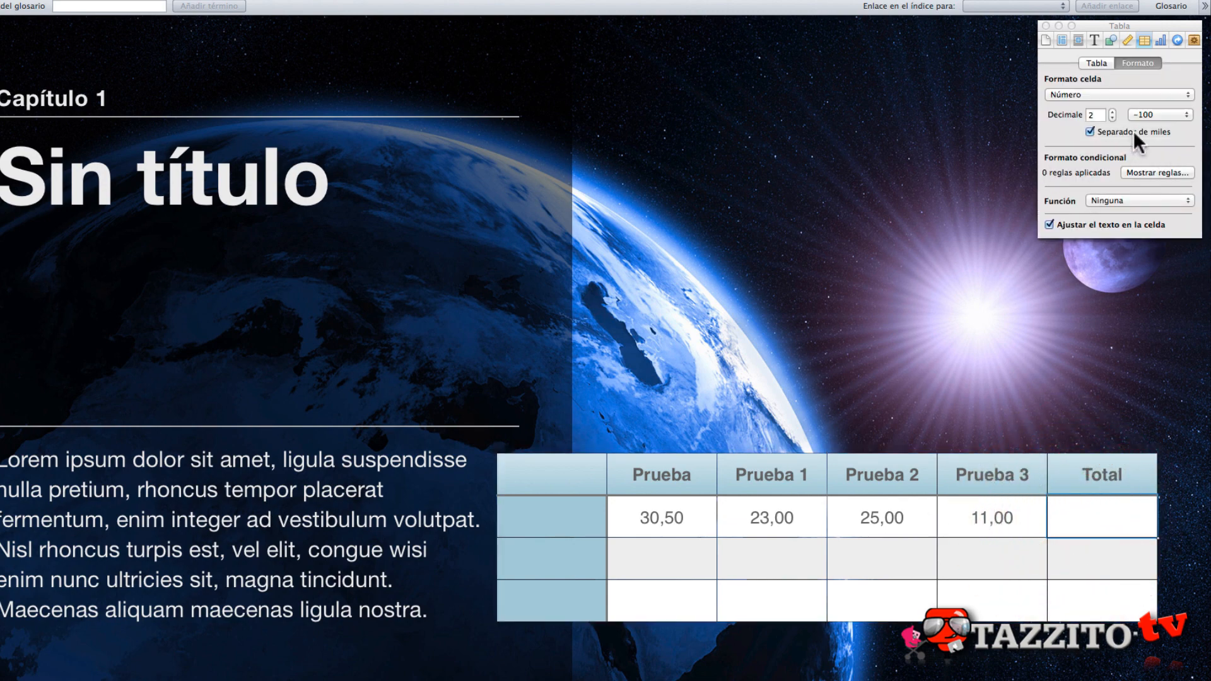
left_click(1125, 199)
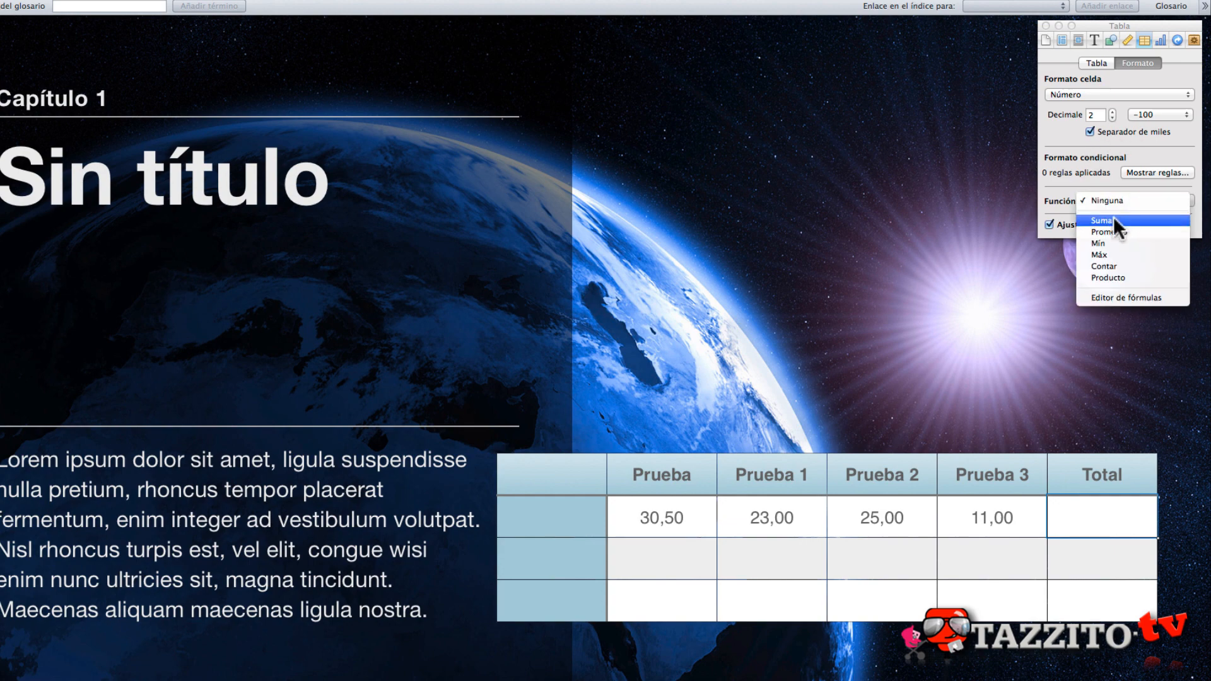
left_click(1114, 216)
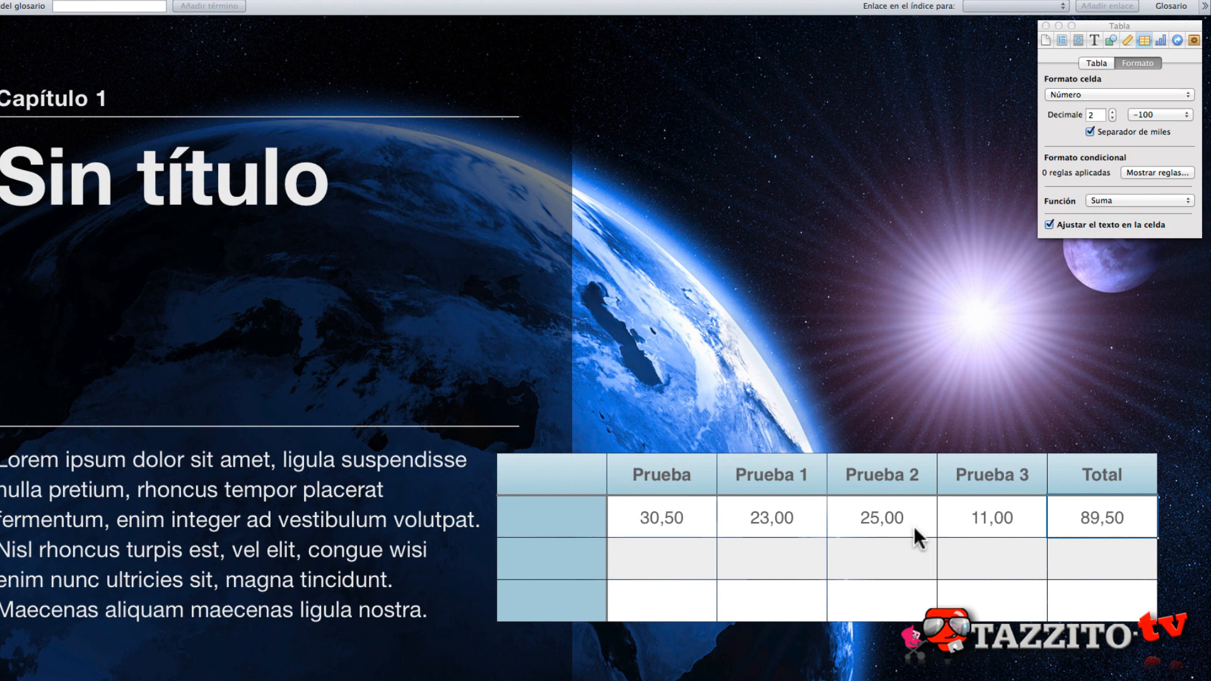
- Open the formula editor on the Total cell of the second body row and close it without entering a formula
key("Down")
left_click(1131, 200)
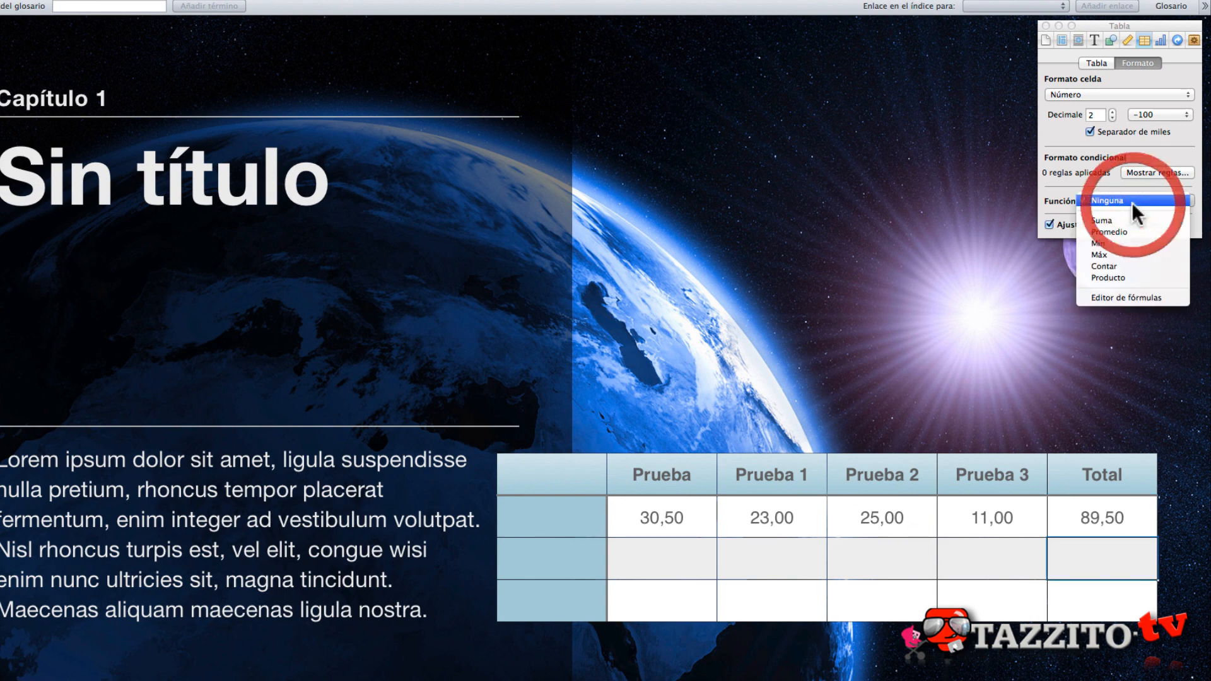
left_click(1118, 299)
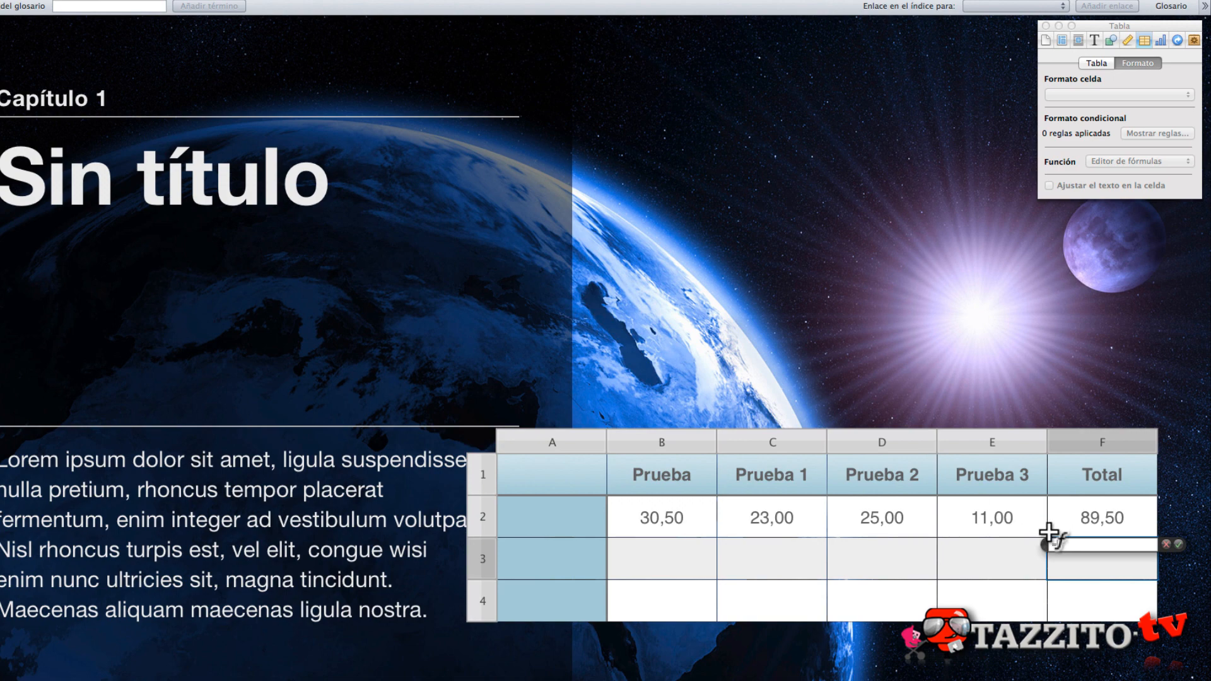
key("Escape")
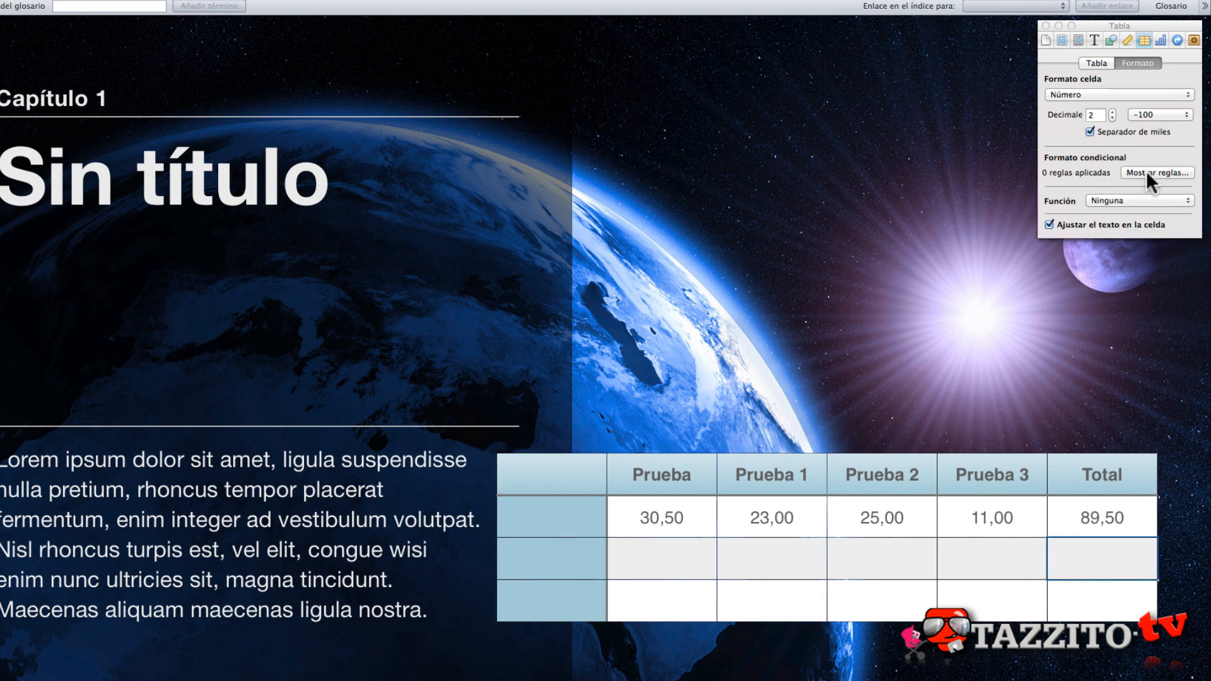
- Add a conditional format rule Inferior a 0 with an orange fill to the second body row's Total cell
left_click(1178, 169)
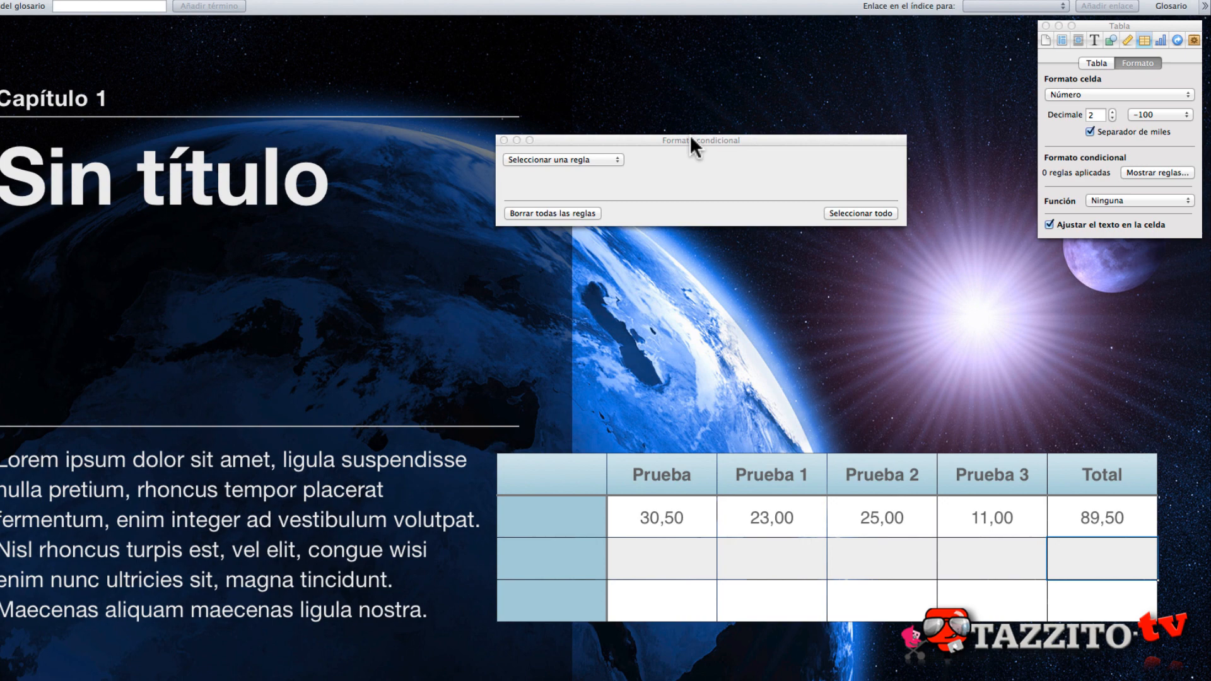
left_click(614, 159)
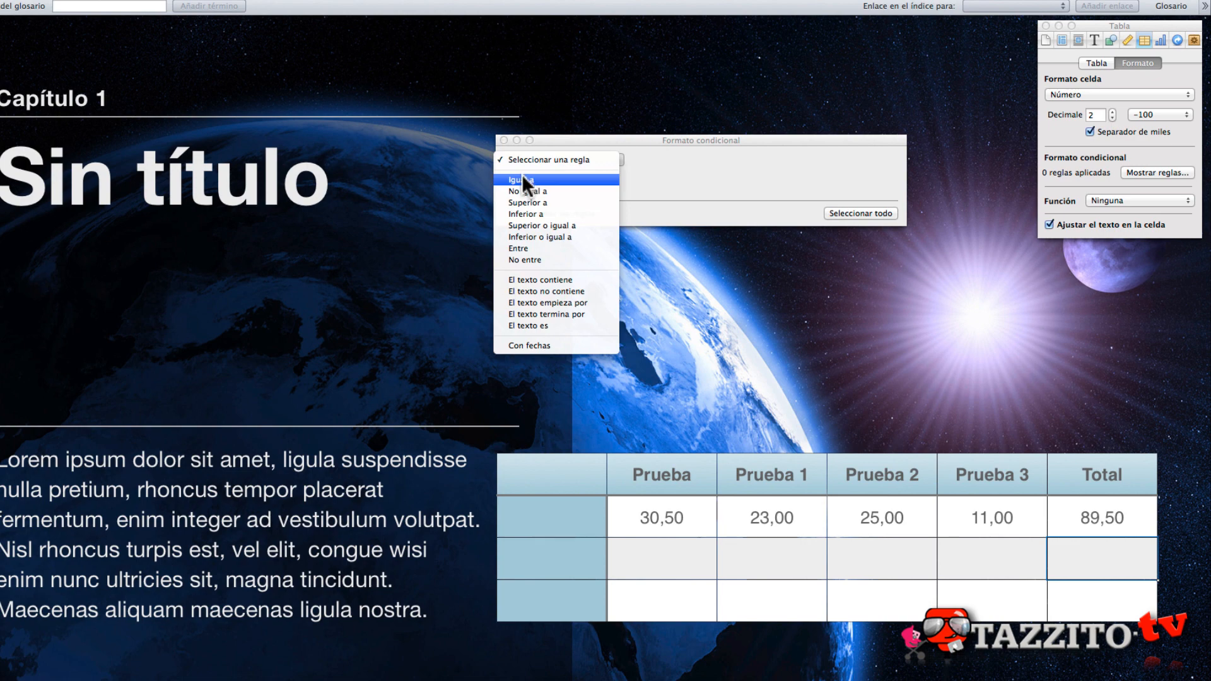
left_click(574, 213)
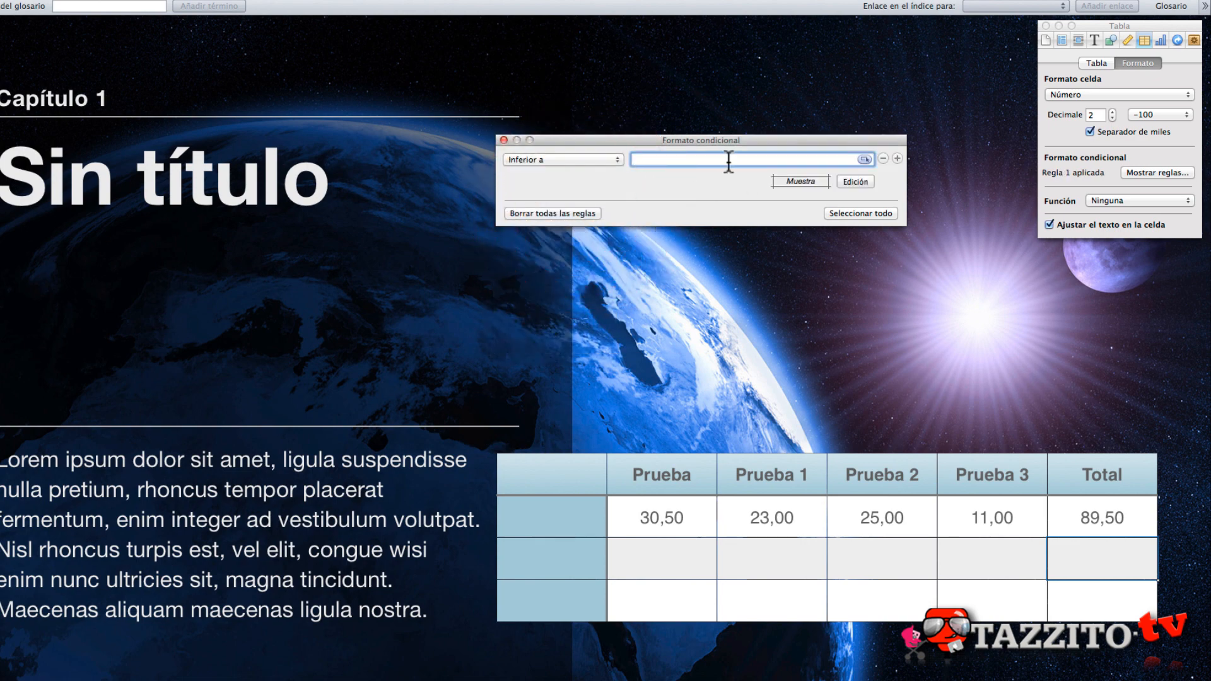
type("0")
left_click(819, 182)
left_click(685, 182)
left_click(735, 237)
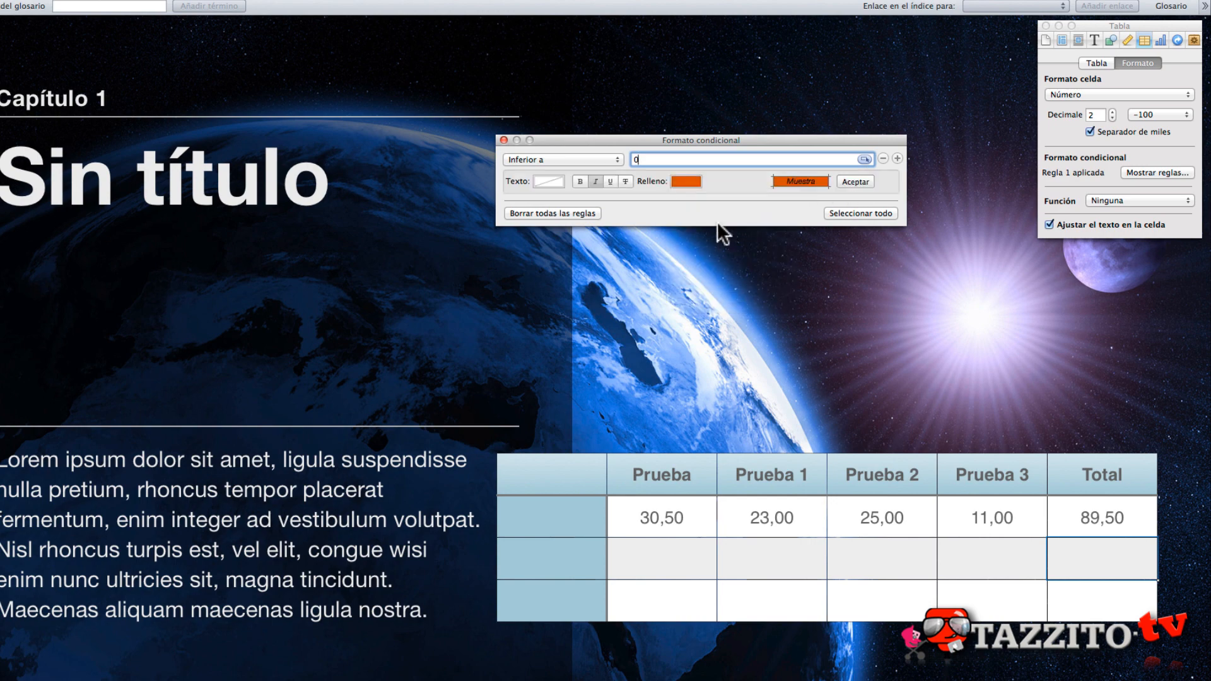
- Add a second conditional rule Superior a 0 with a pale green fill, and accept the formatting of both rules
left_click(897, 158)
left_click(583, 208)
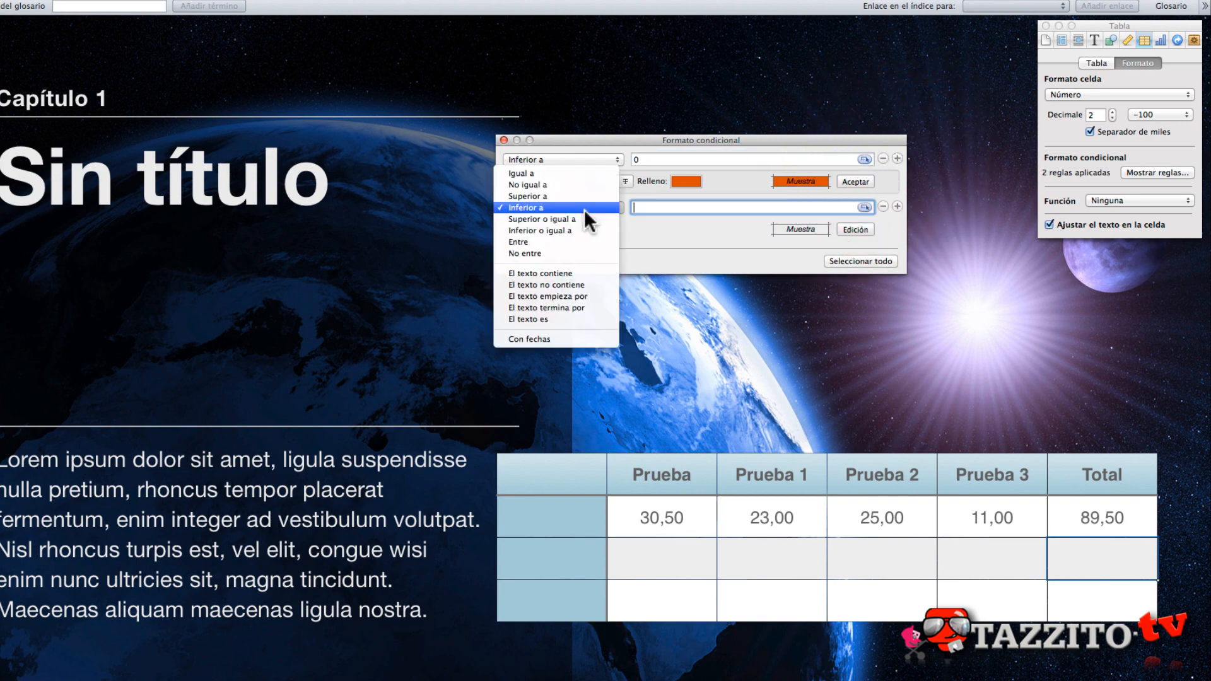
left_click(542, 196)
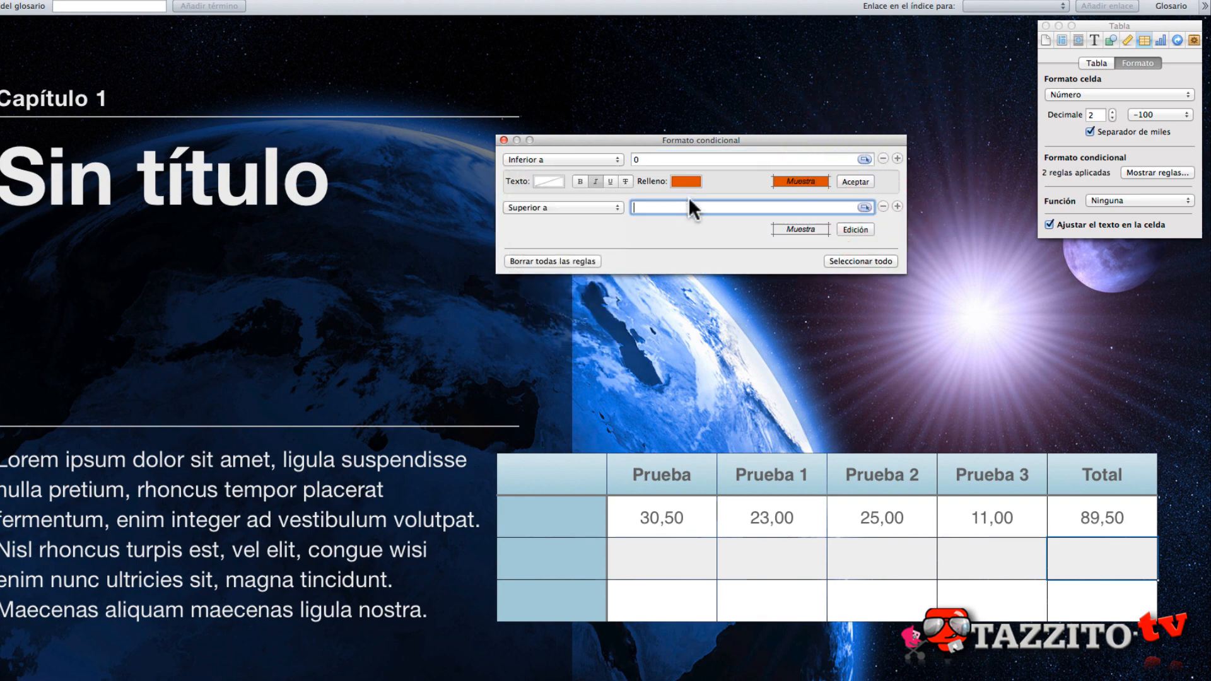
type("0")
left_click(863, 228)
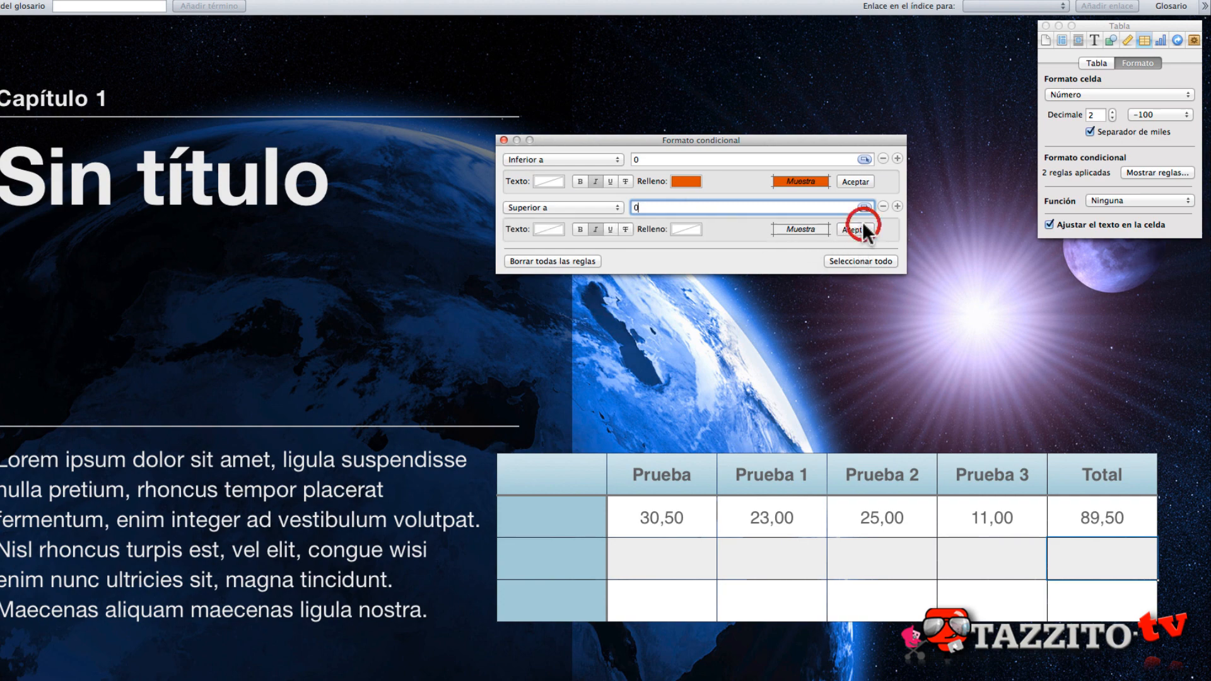
left_click(684, 230)
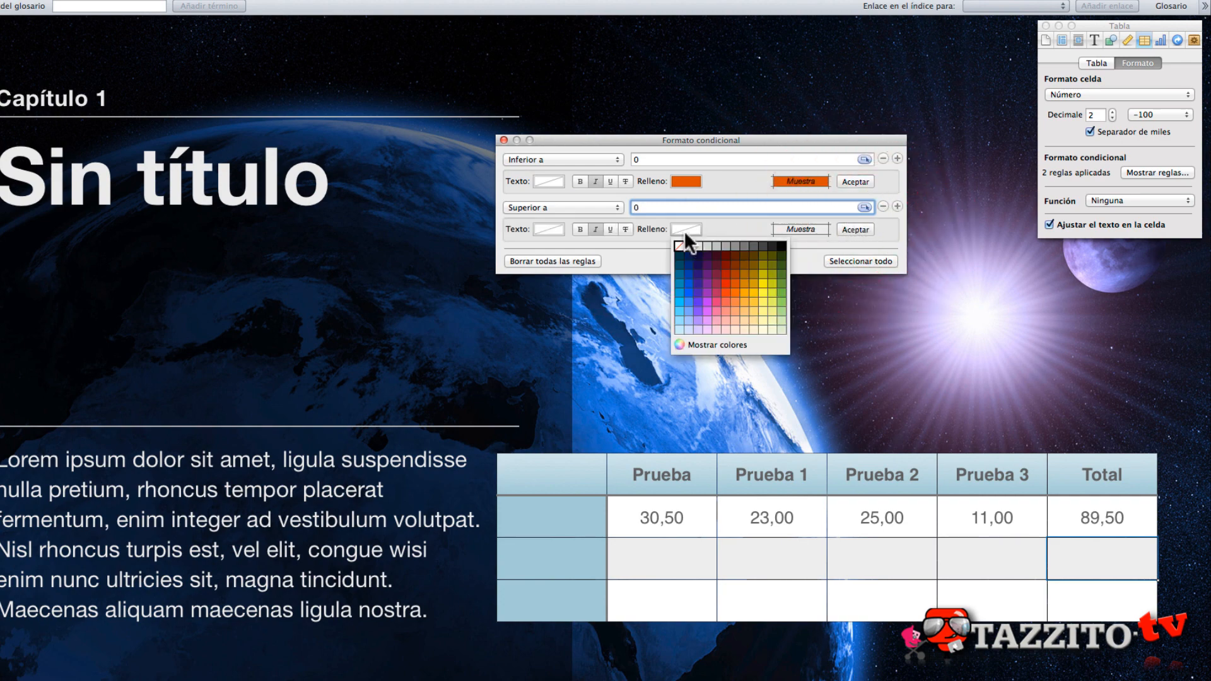
left_click(780, 326)
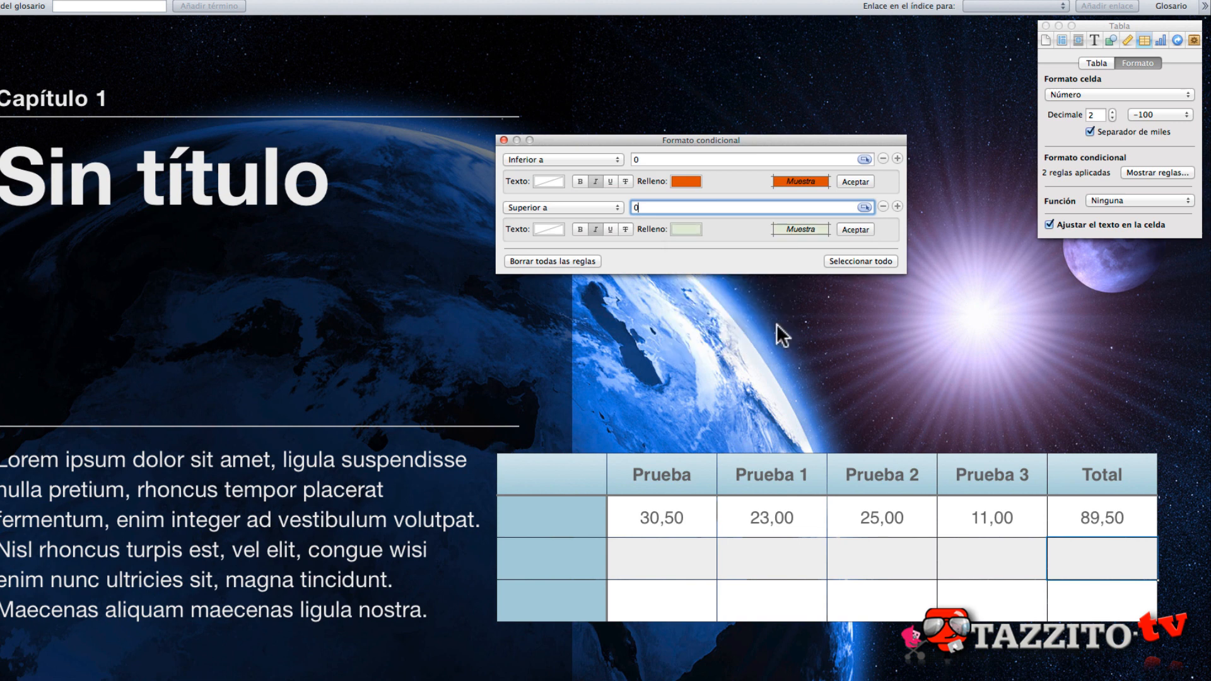
left_click(851, 228)
left_click(860, 182)
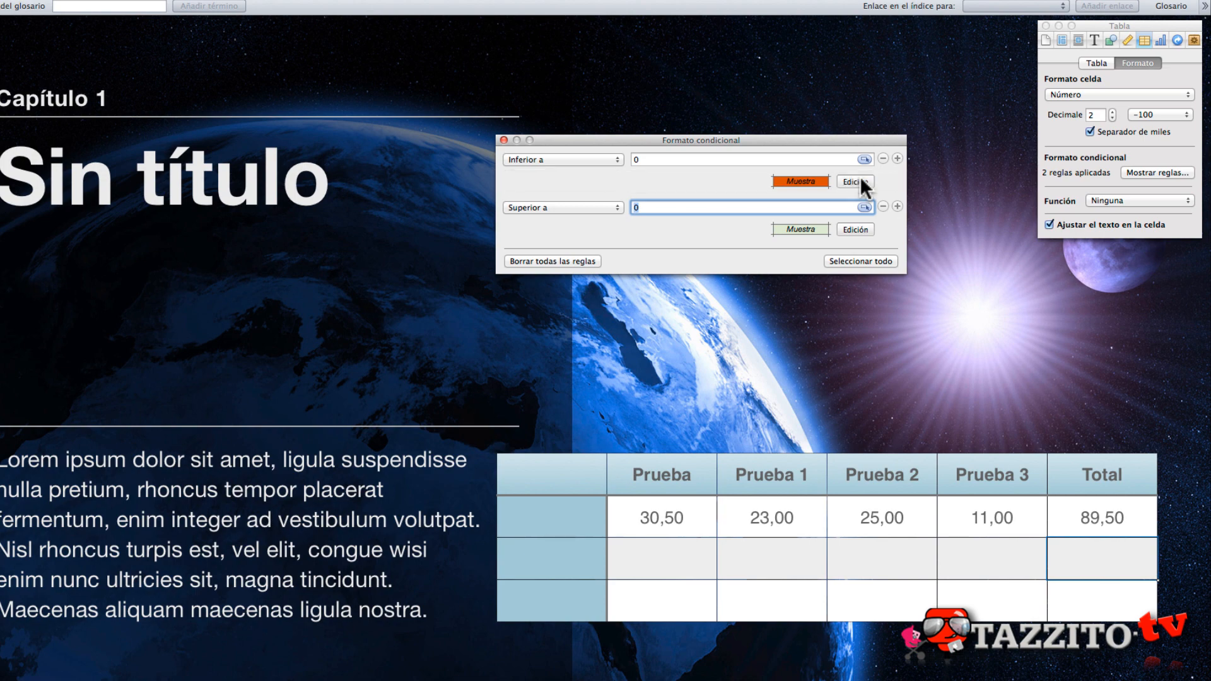
- Fill the second body row with 12, -25, 10 and 1 in the Prueba, Prueba 1, Prueba 2 and Prueba 3 cells
left_click(1086, 559)
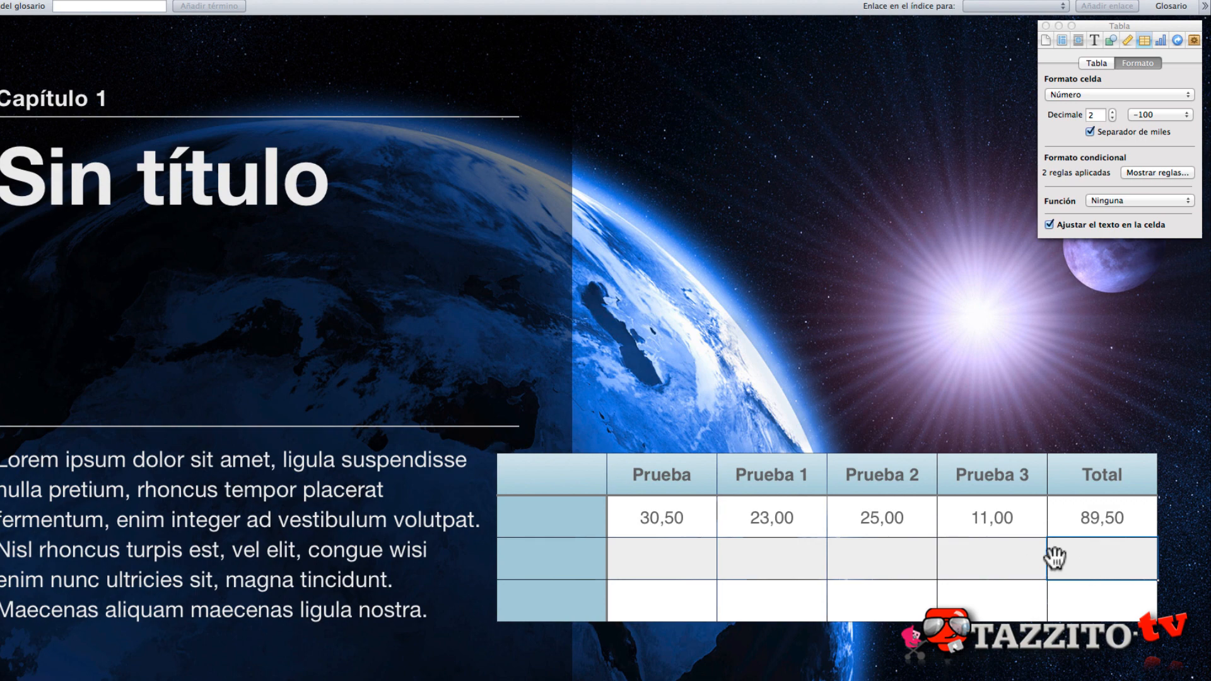
left_click(678, 570)
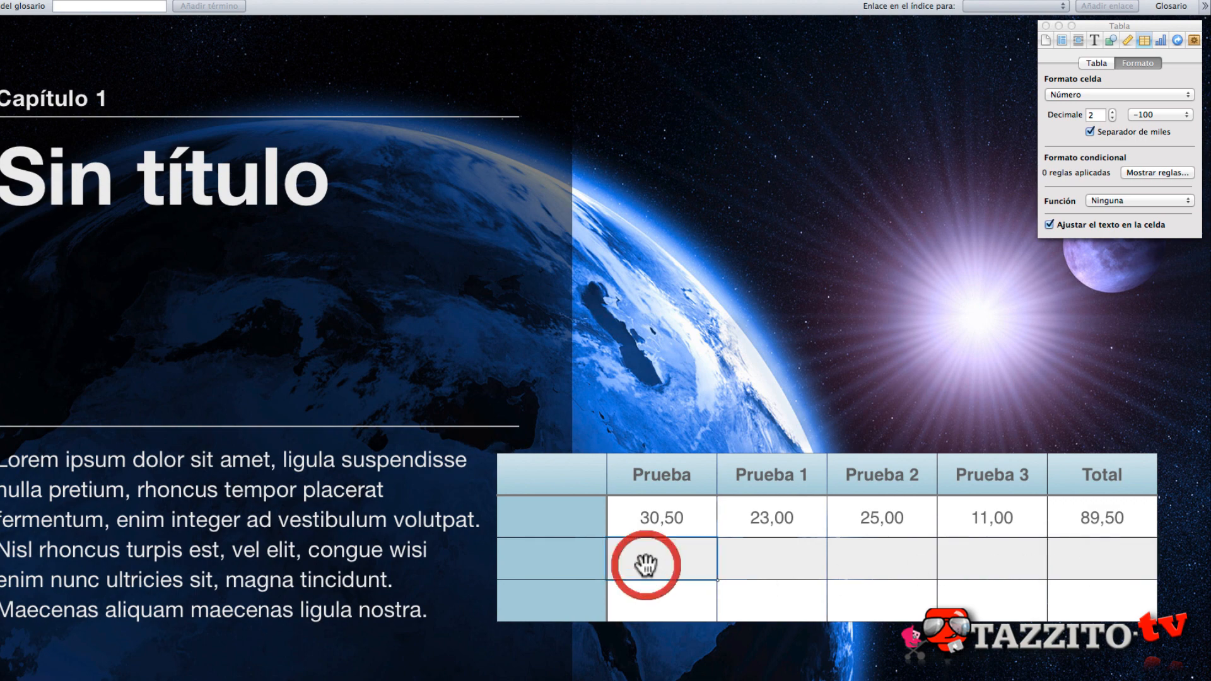
type("12")
key("Tab")
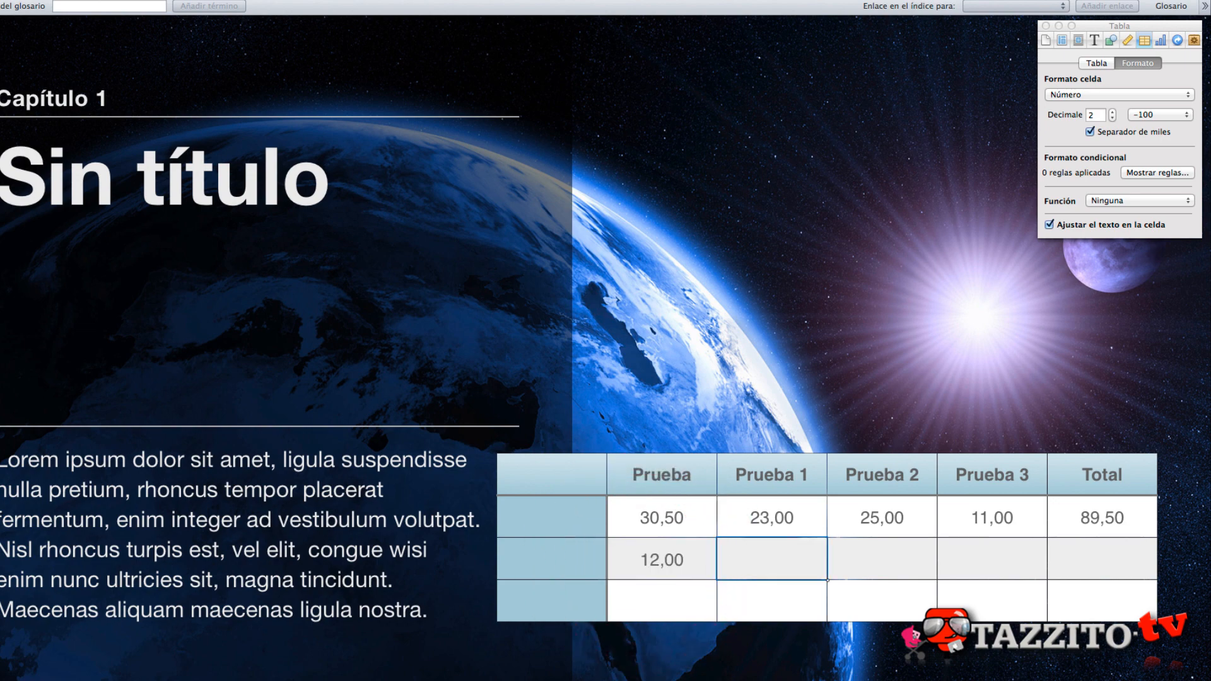
type("-25")
key("Tab")
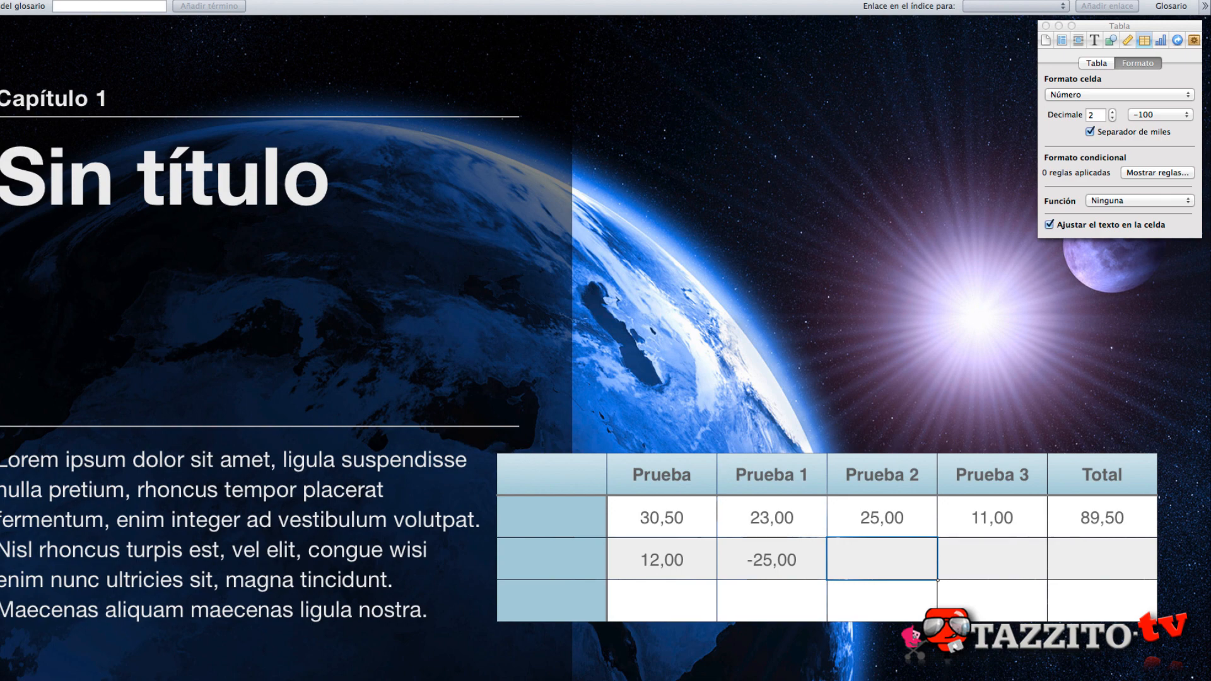
type("10")
key("Tab")
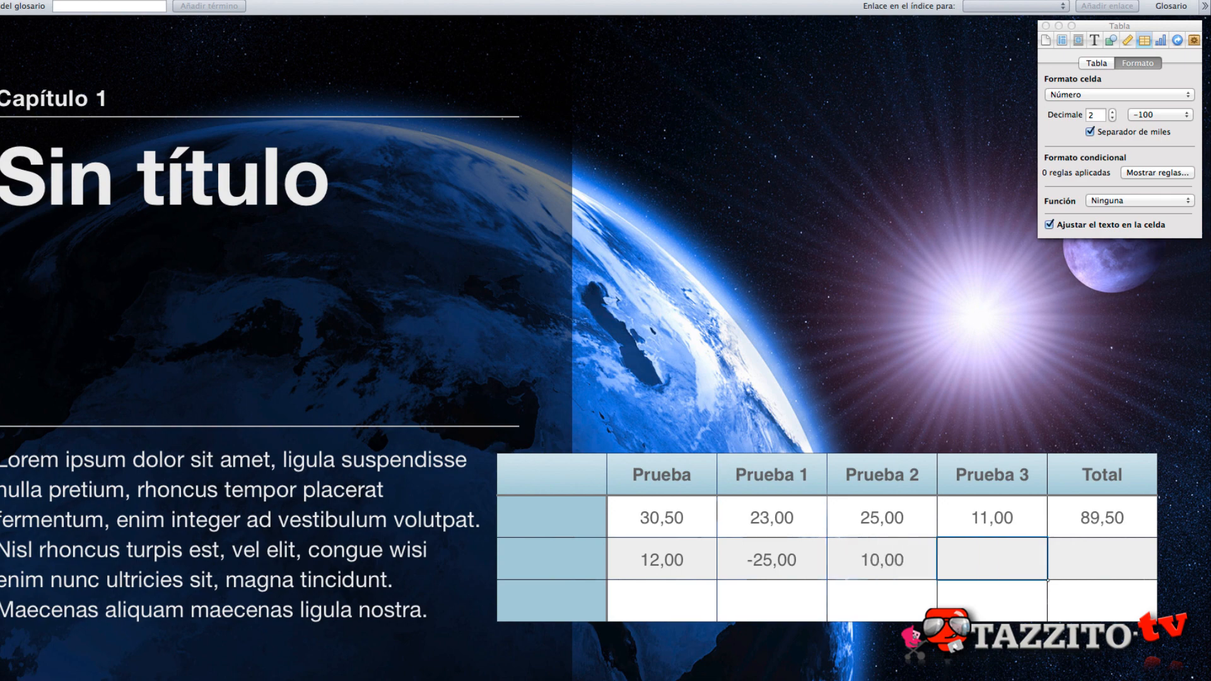
type("1")
key("Tab")
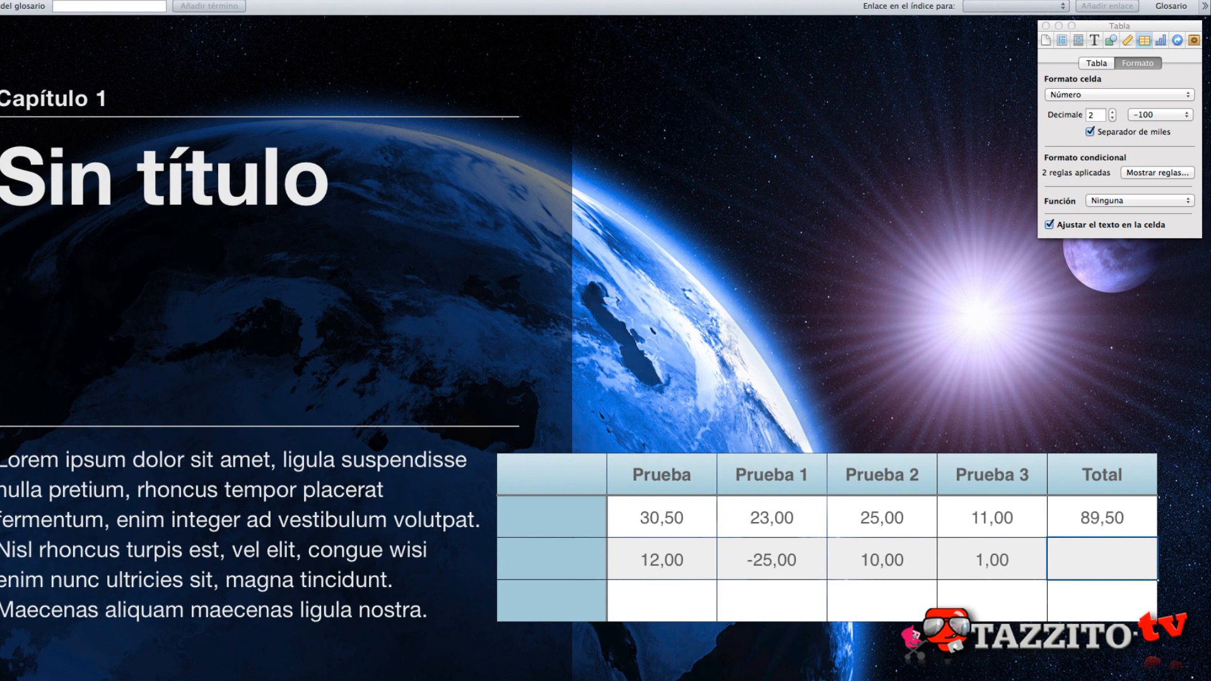
- Apply the Suma function to the second body row's Total cell and edit that row's Prueba 3 value by inserting a 0
left_click(1155, 197)
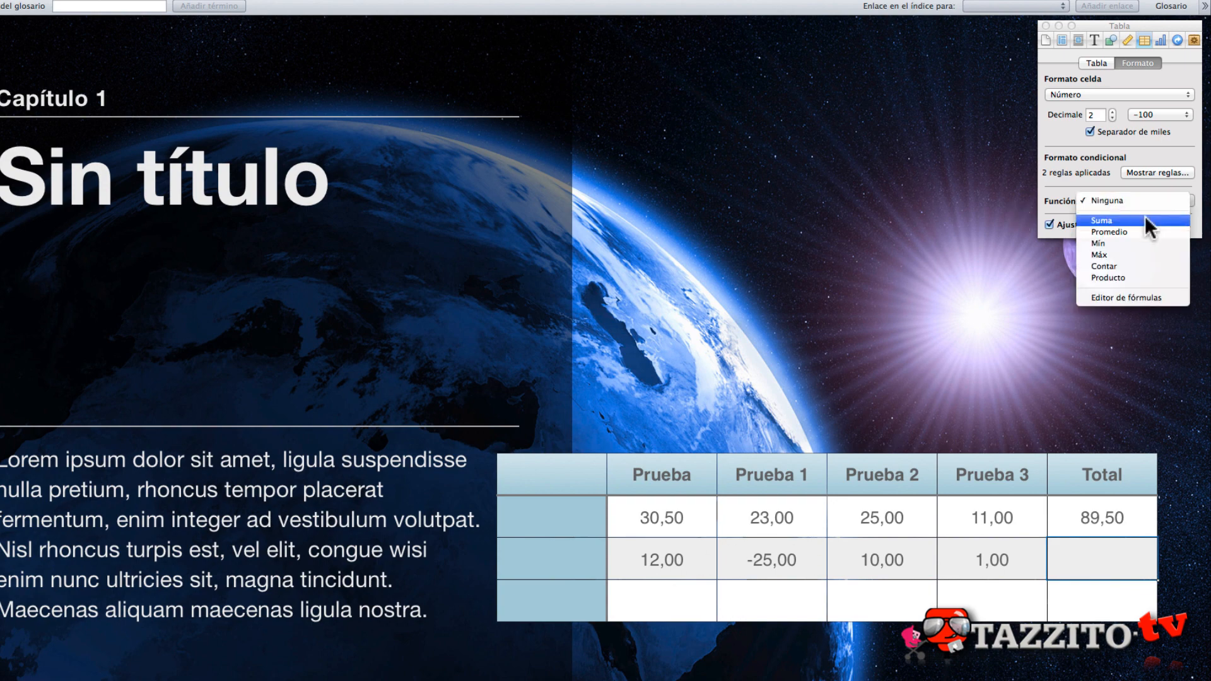
left_click(1143, 217)
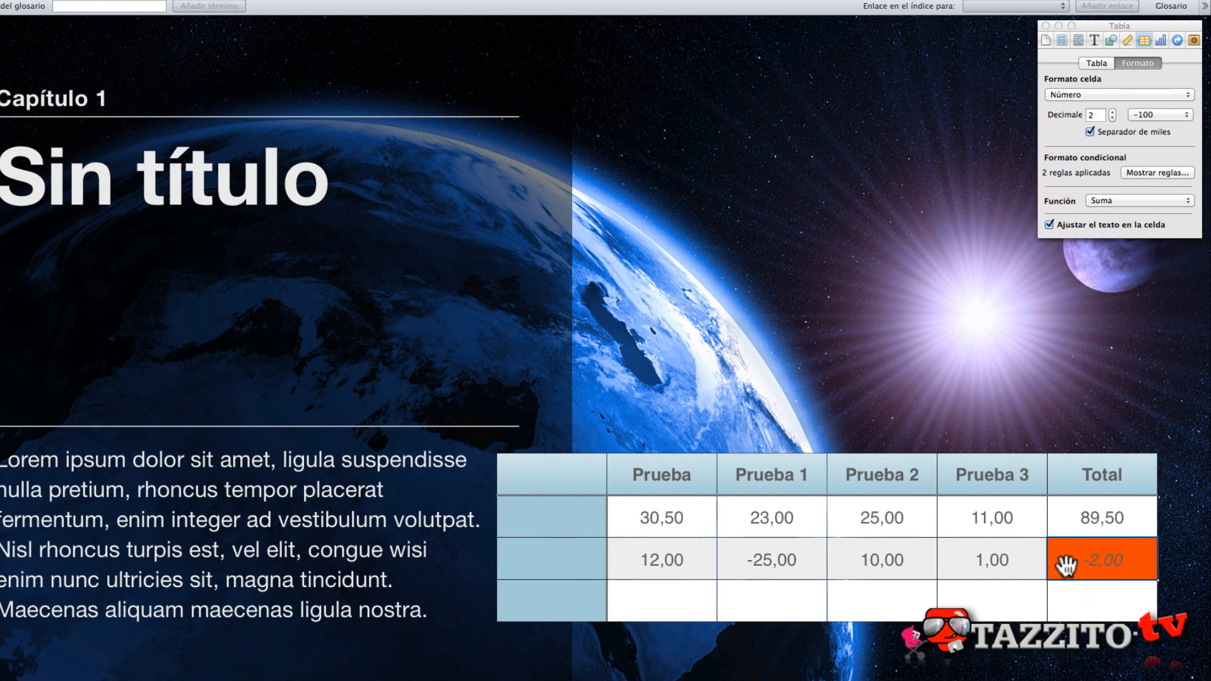
left_click(979, 564)
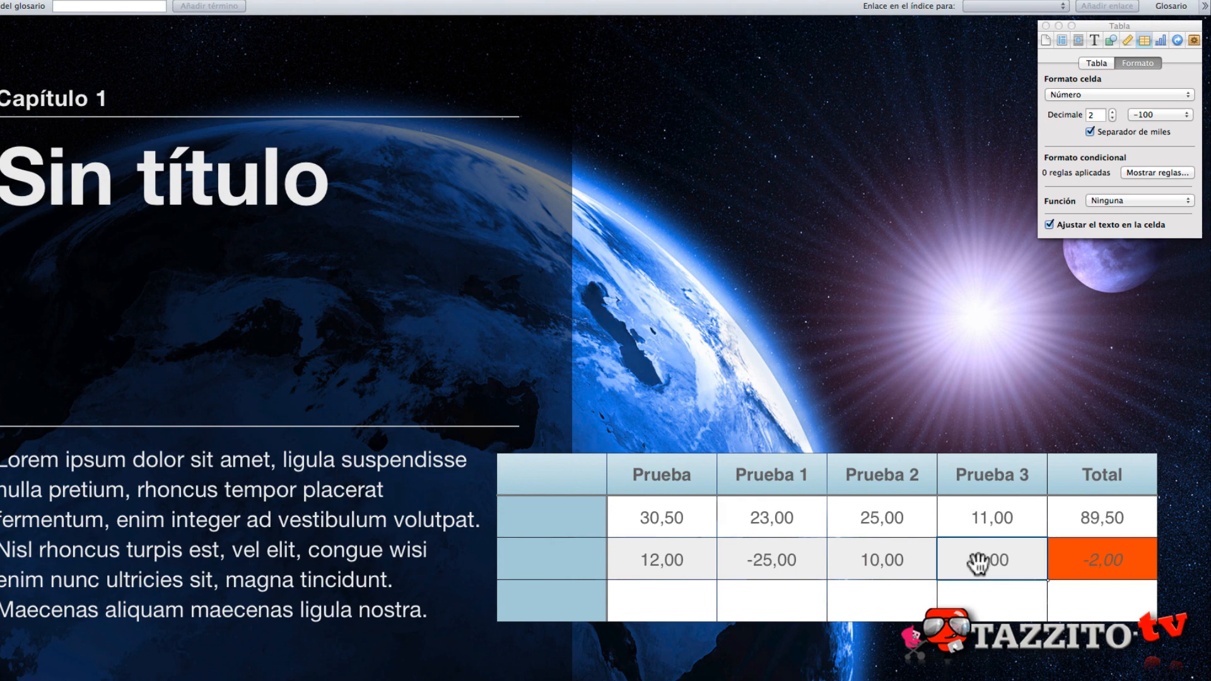
left_click(979, 562)
key("Right")
type("0")
key("Tab")
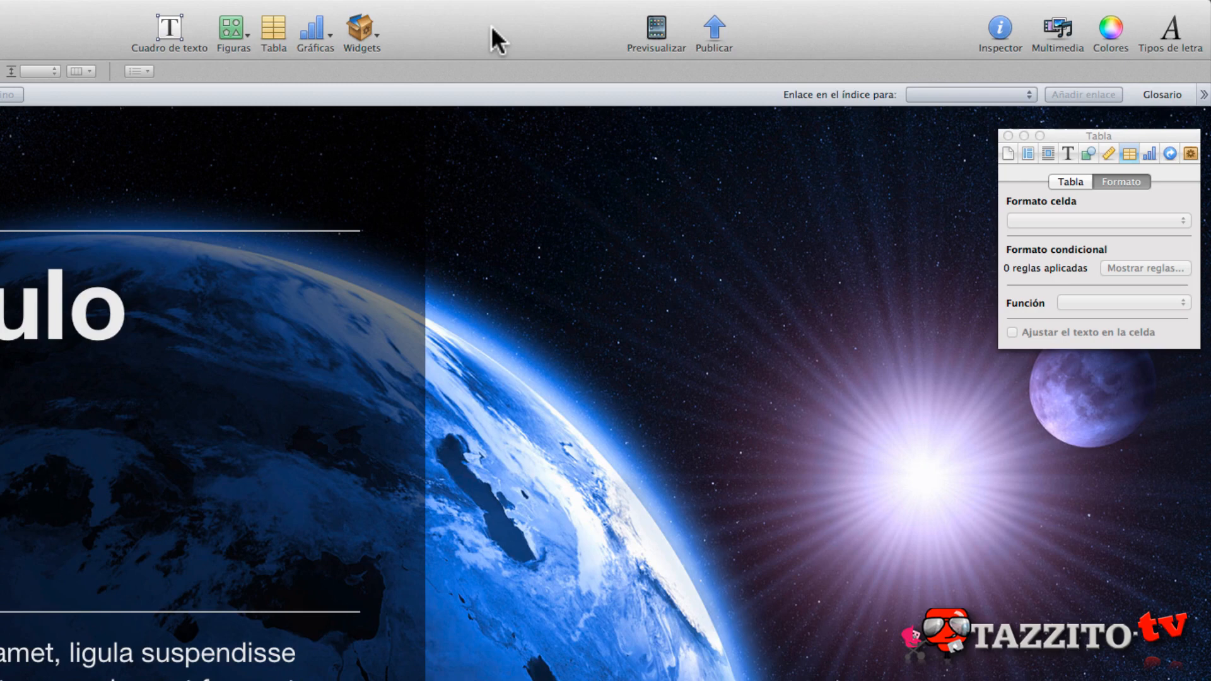
- Insert a 3D line chart and place it on the lower right part of the page, beside the body text
left_click(319, 33)
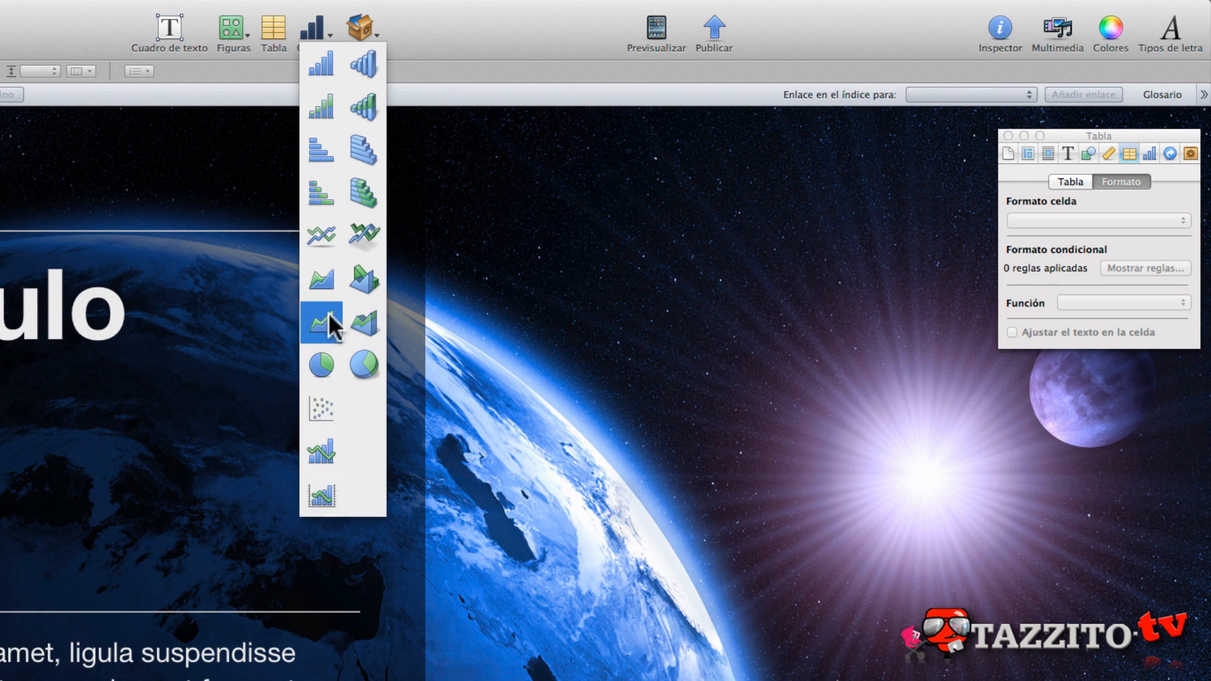
left_click(361, 243)
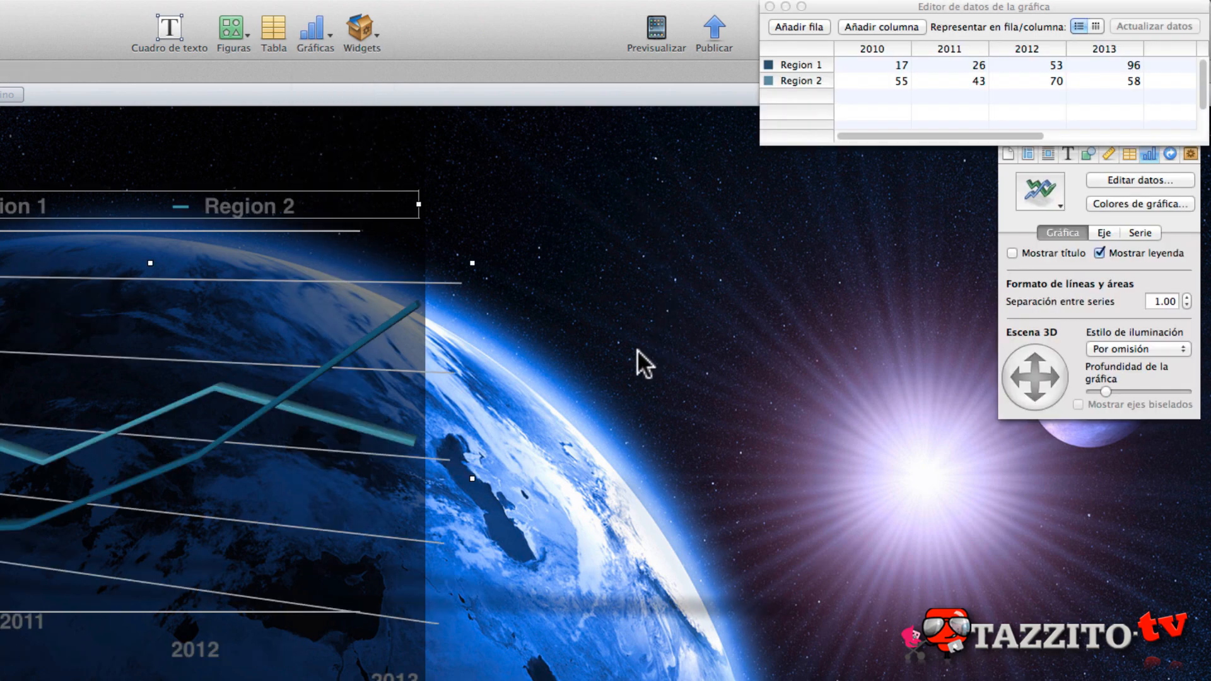
left_click_drag(94, 308, 729, 519)
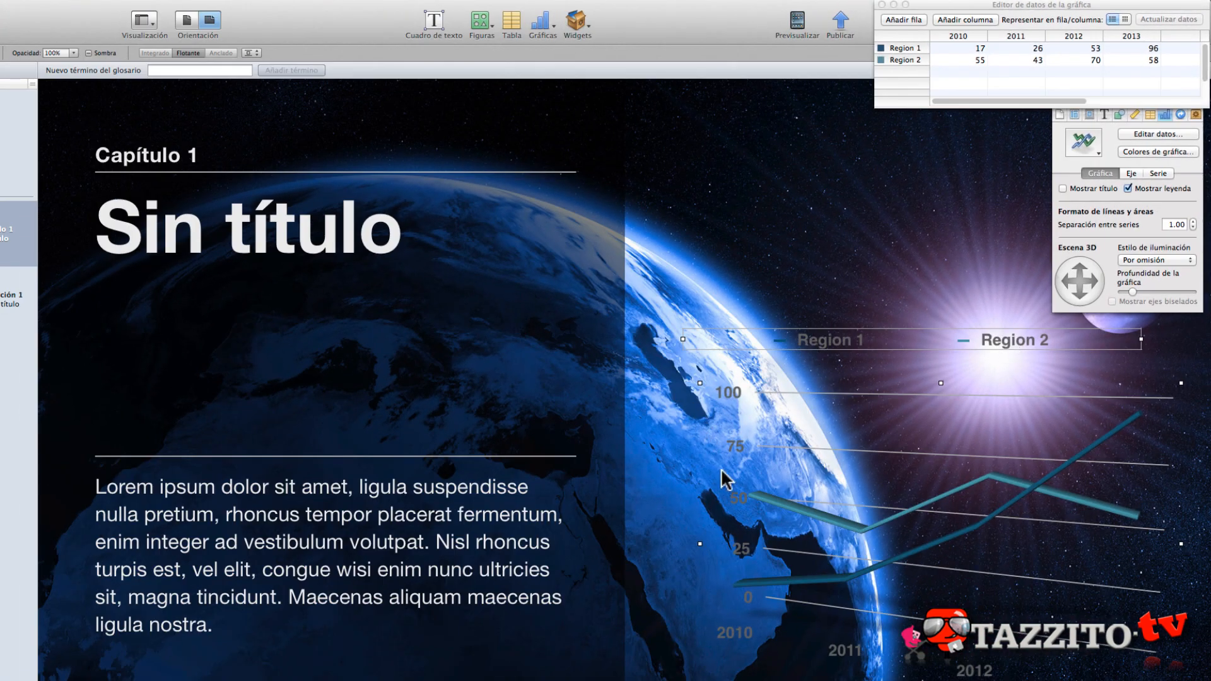
- Reposition the chart data editor and set Region 1's values to 25 for 2010 and 120 for 2011
left_click(1197, 177)
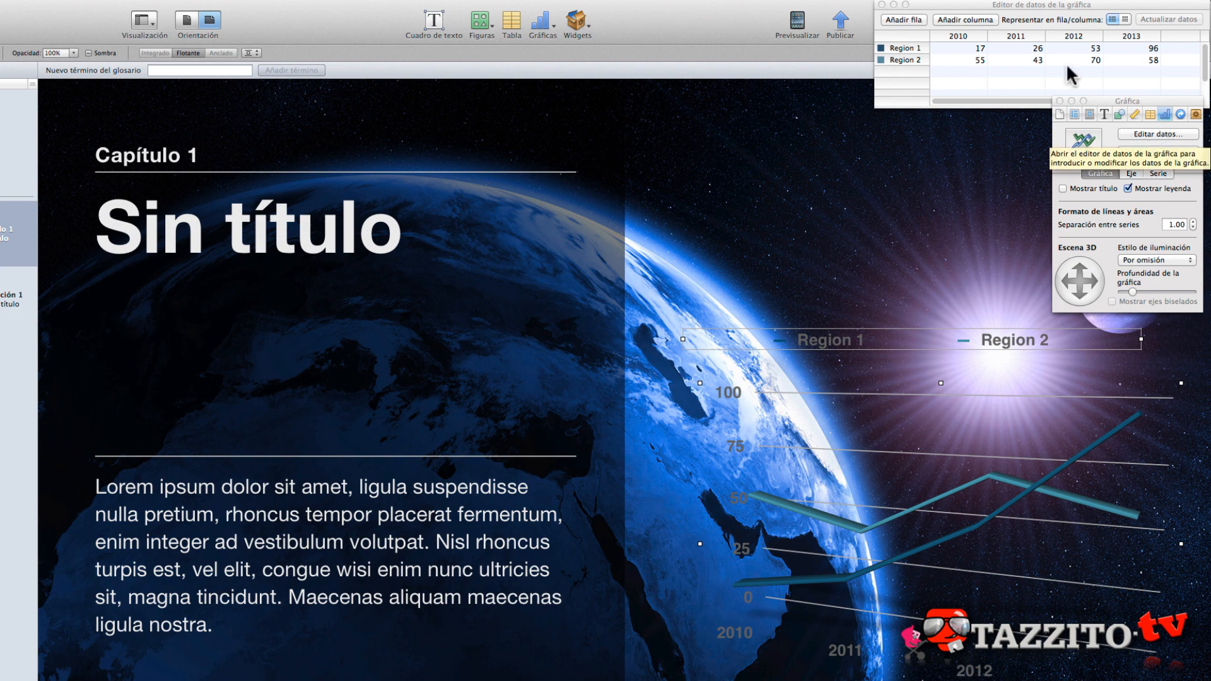
left_click(1012, 8)
left_click_drag(1013, 7, 871, 6)
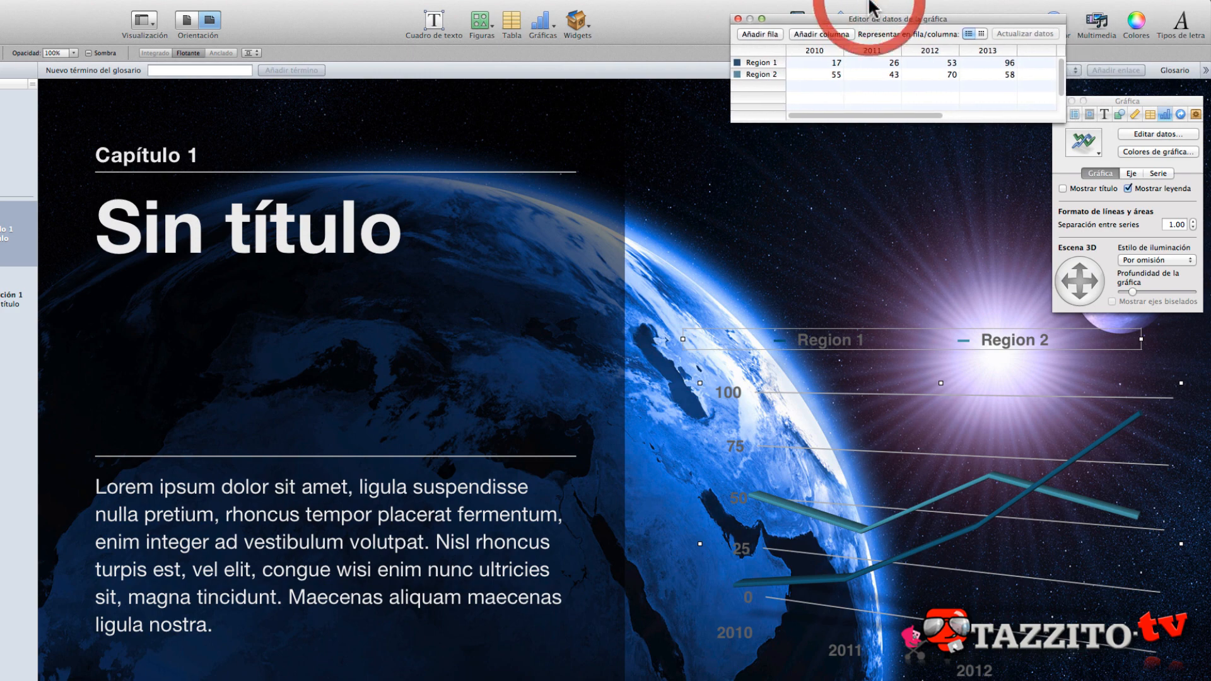
left_click(835, 63)
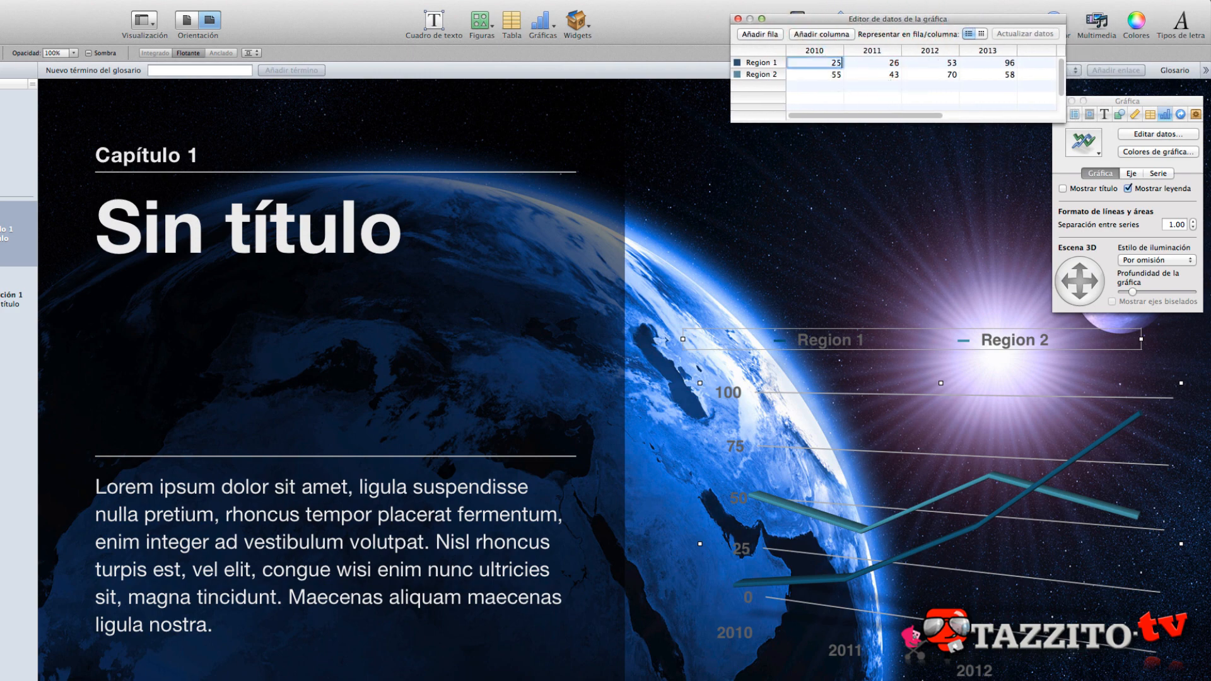
type("25")
key("Tab")
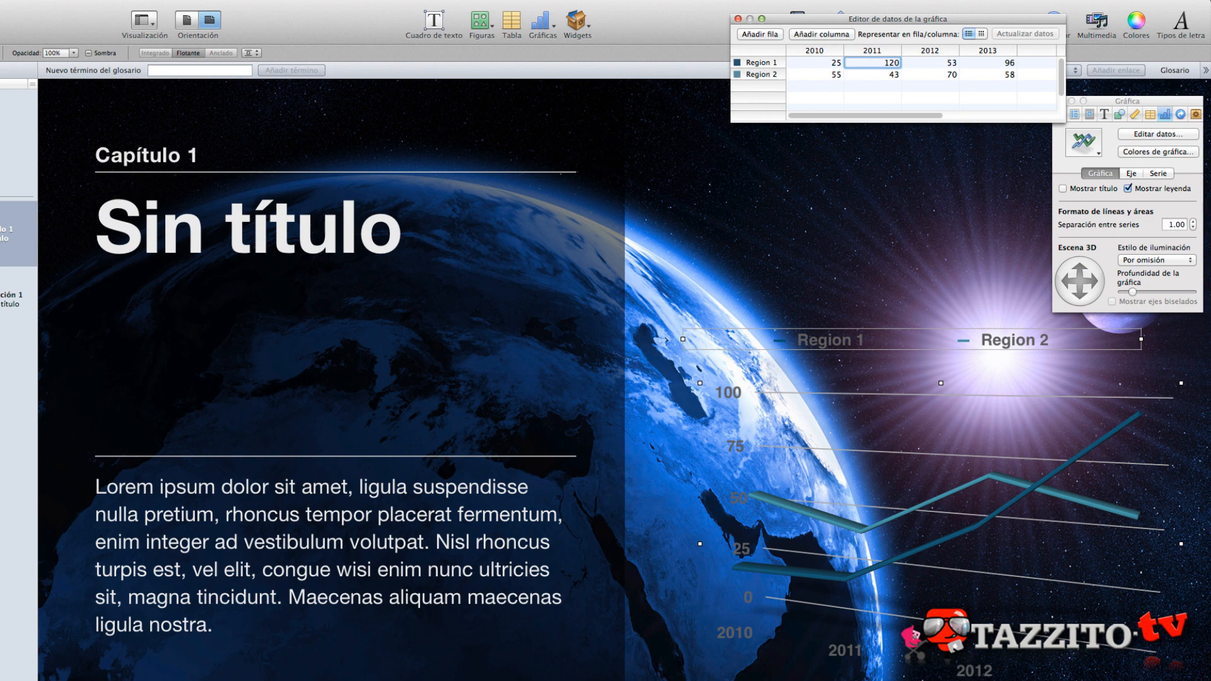
key("Tab")
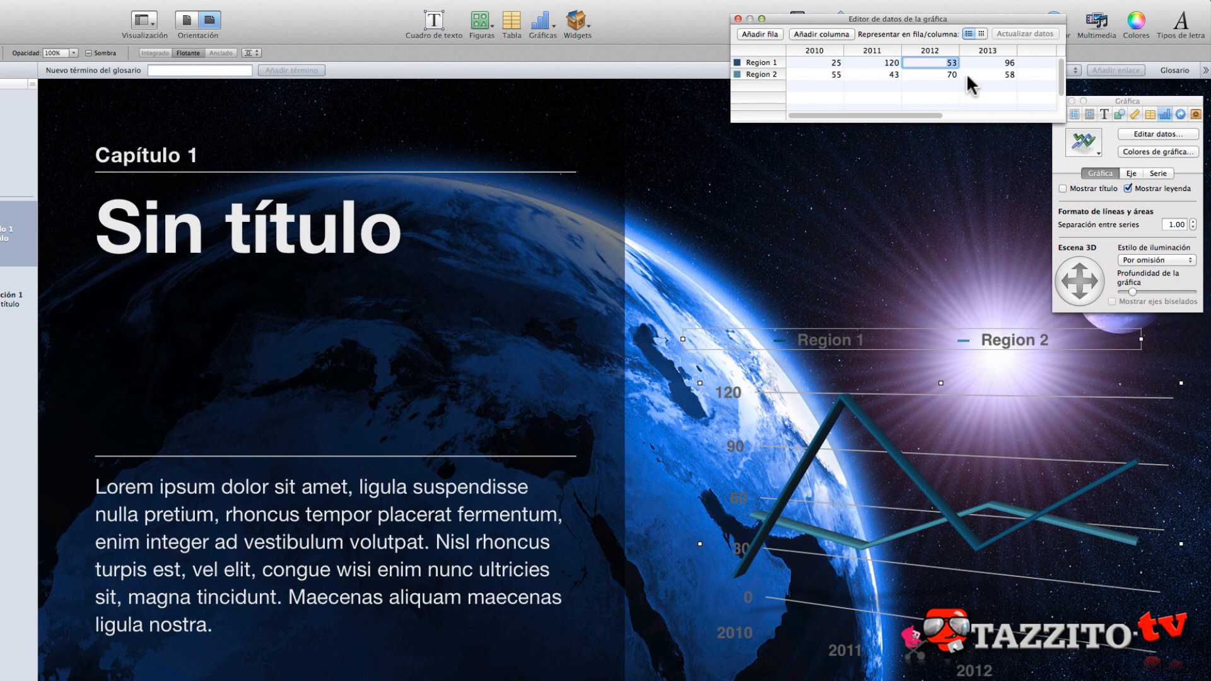
- Set Region 1's 2011 value to 90 in the chart data
double_click(895, 62)
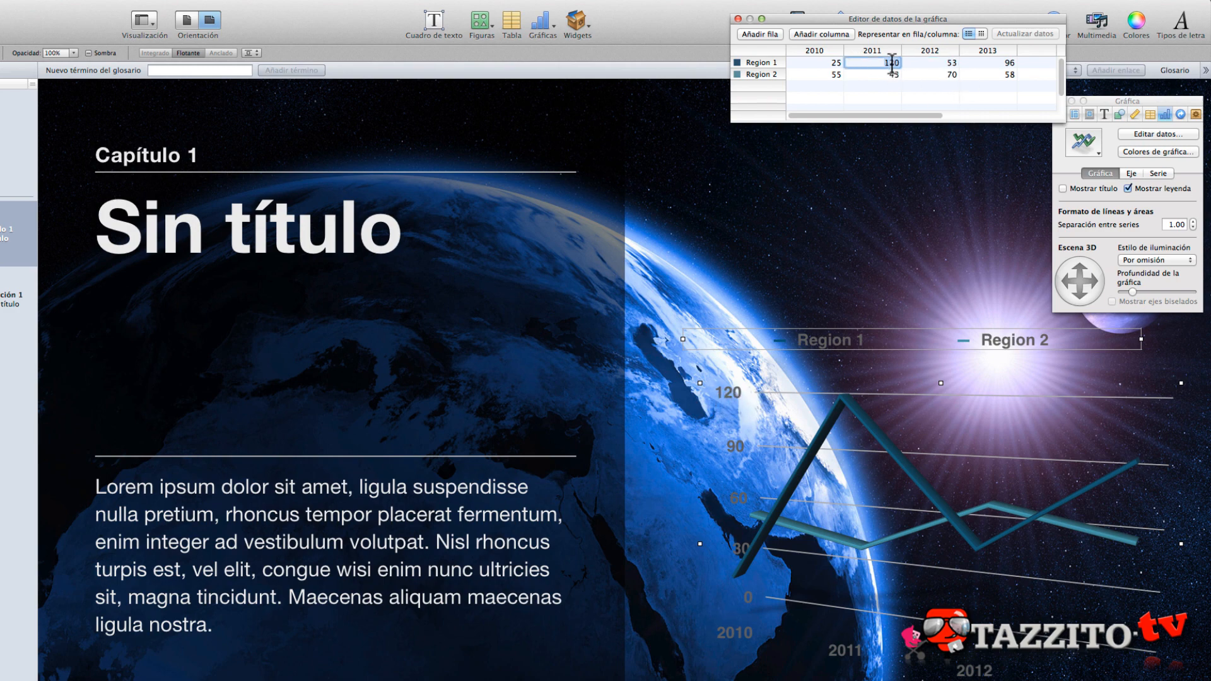
type("90")
key("Tab")
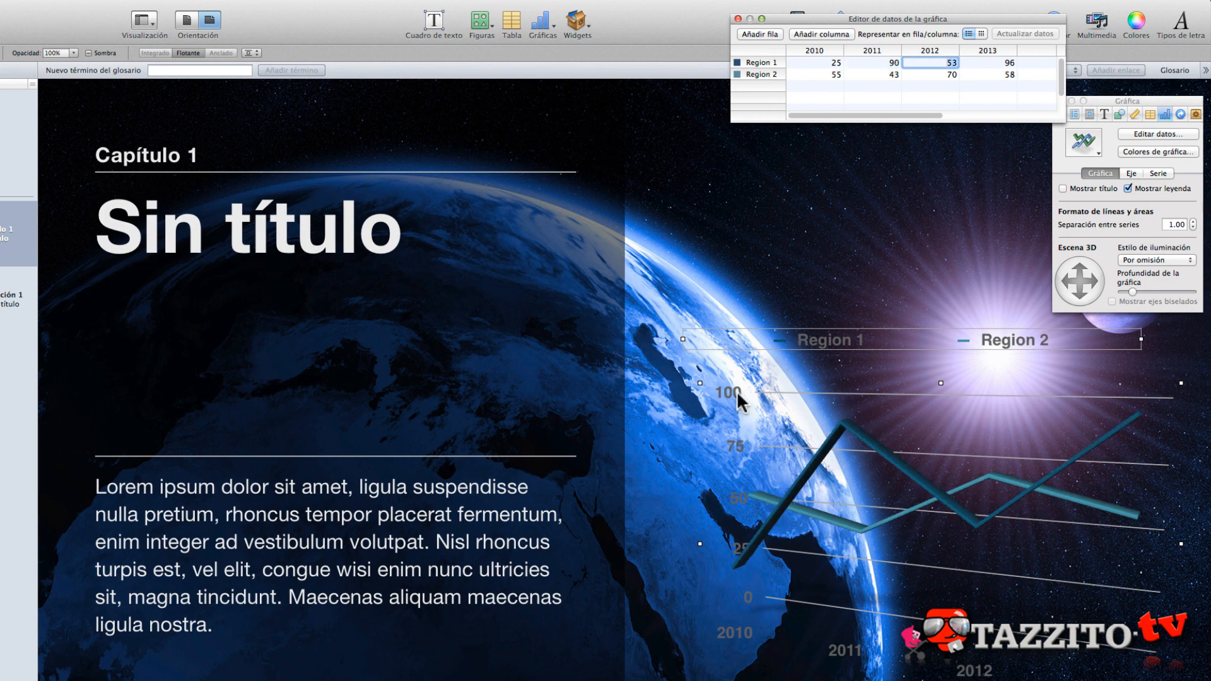
- Open the chart colours for the 3D line chart and look through the fill types, keeping Relleno de textura
left_click(840, 465)
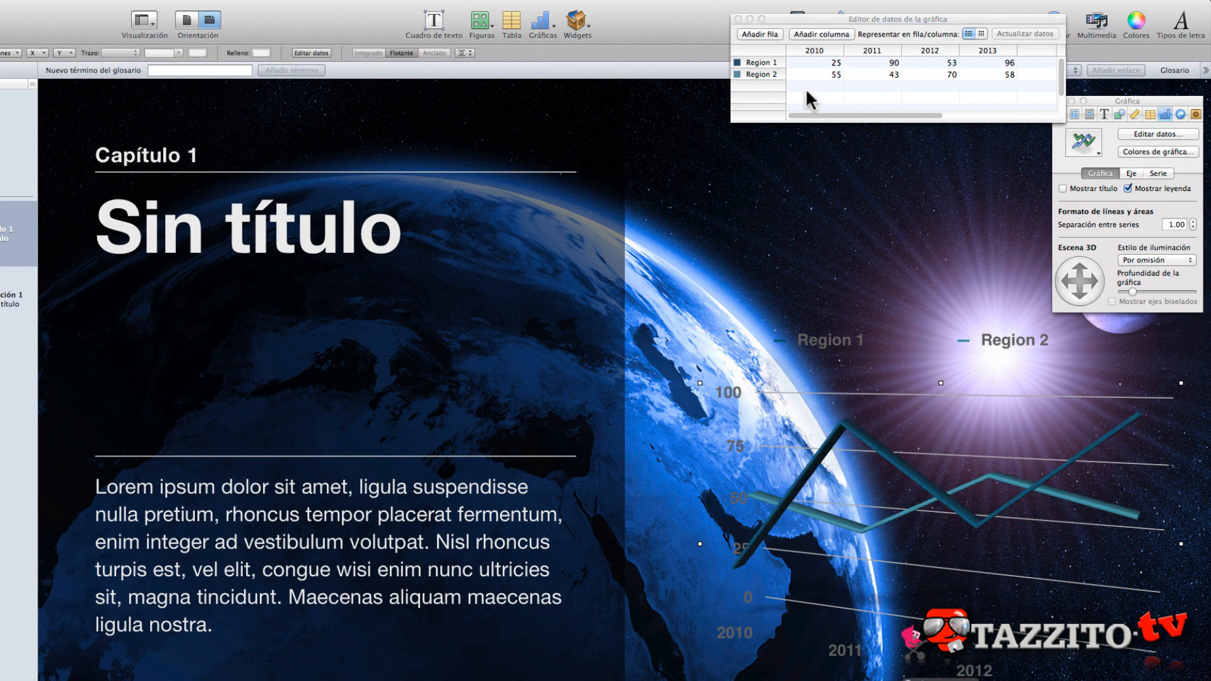
left_click(1154, 152)
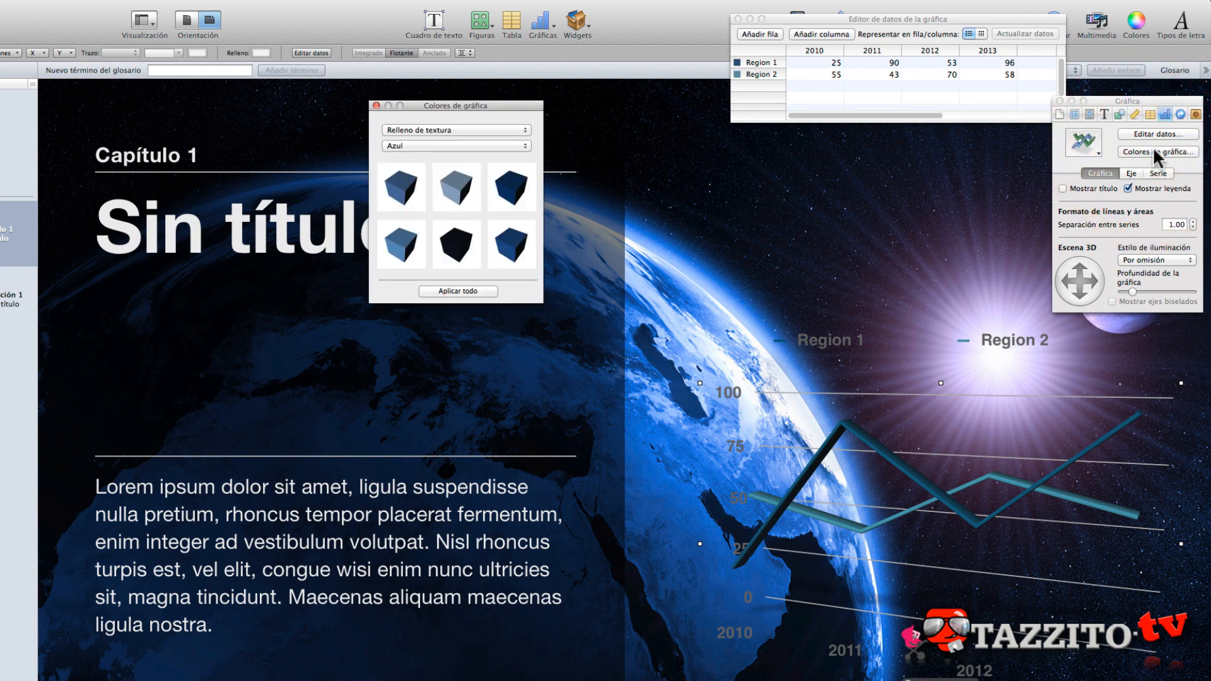
left_click(446, 129)
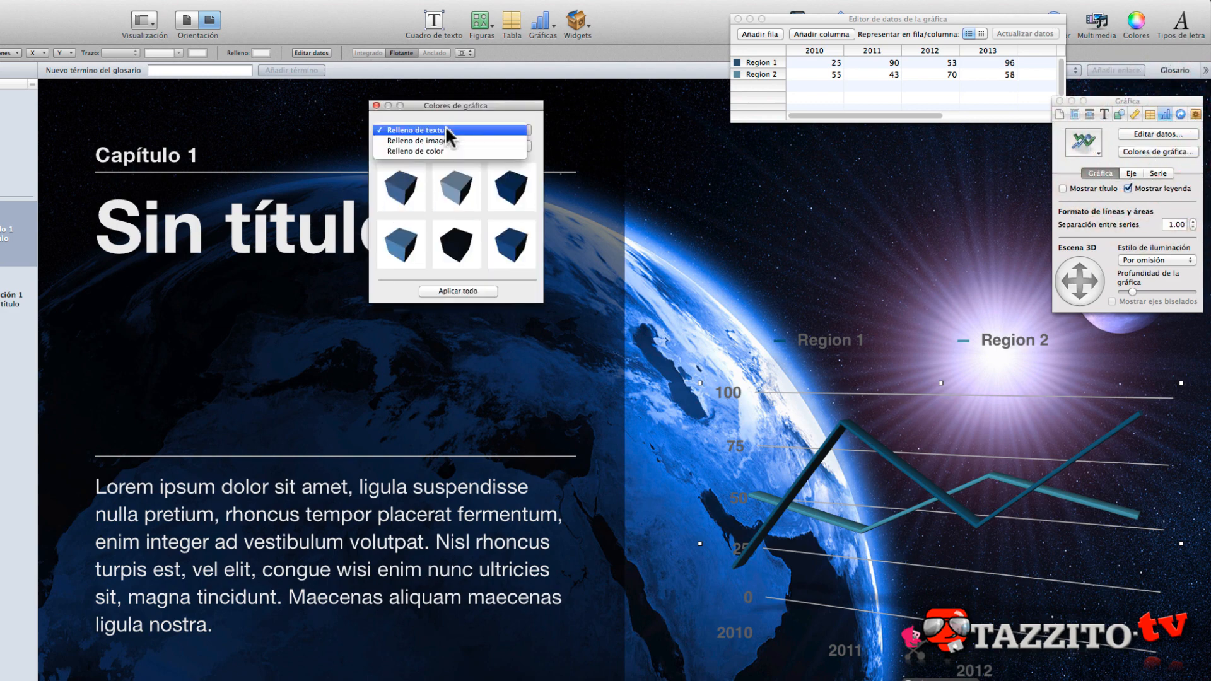
left_click(430, 112)
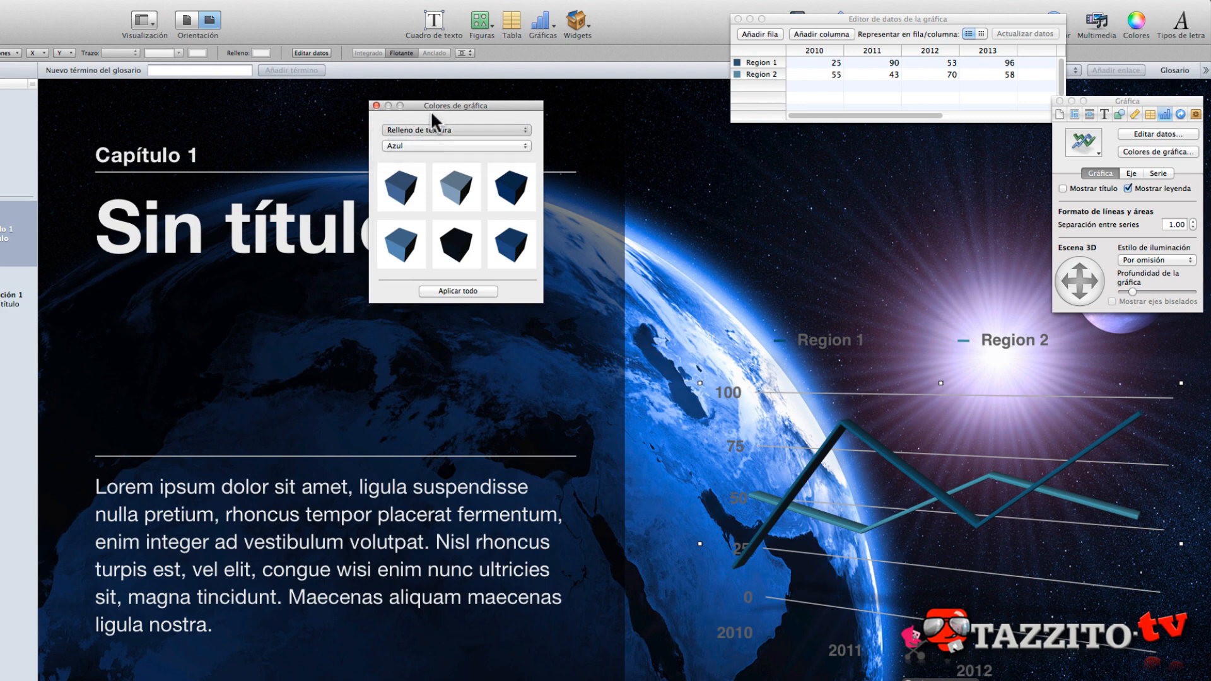
- Apply the blue texture from the Metal collection to the chart's Region 1 line
left_click(426, 144)
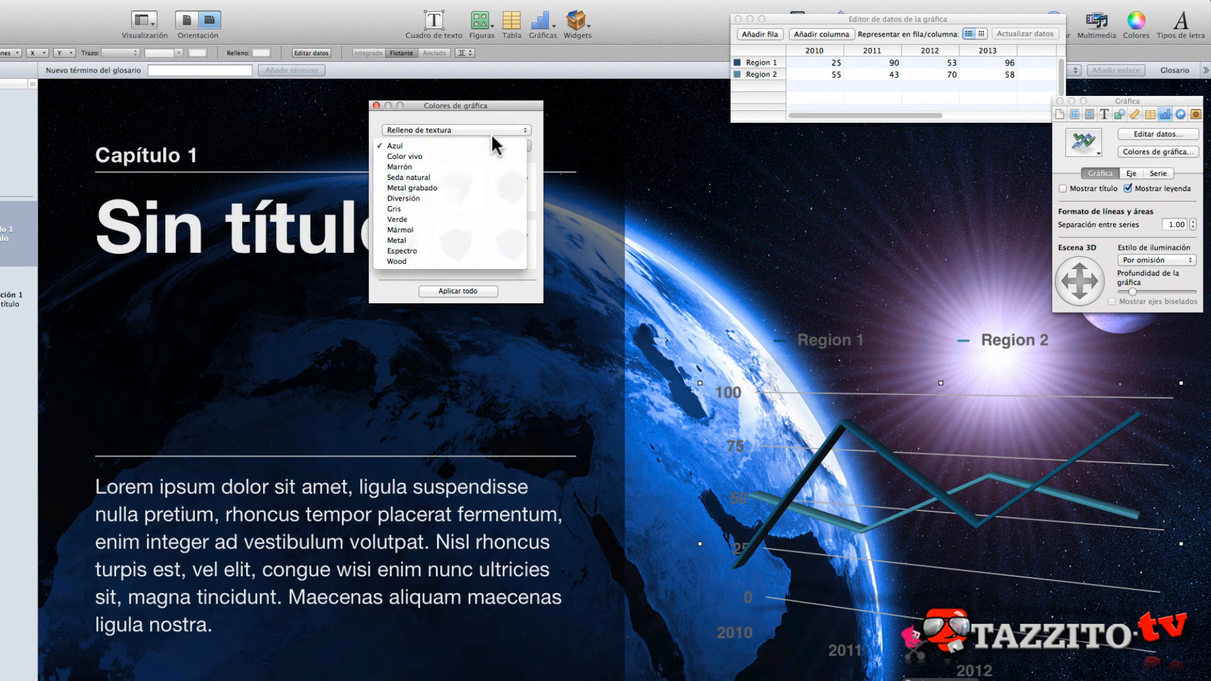
left_click(424, 243)
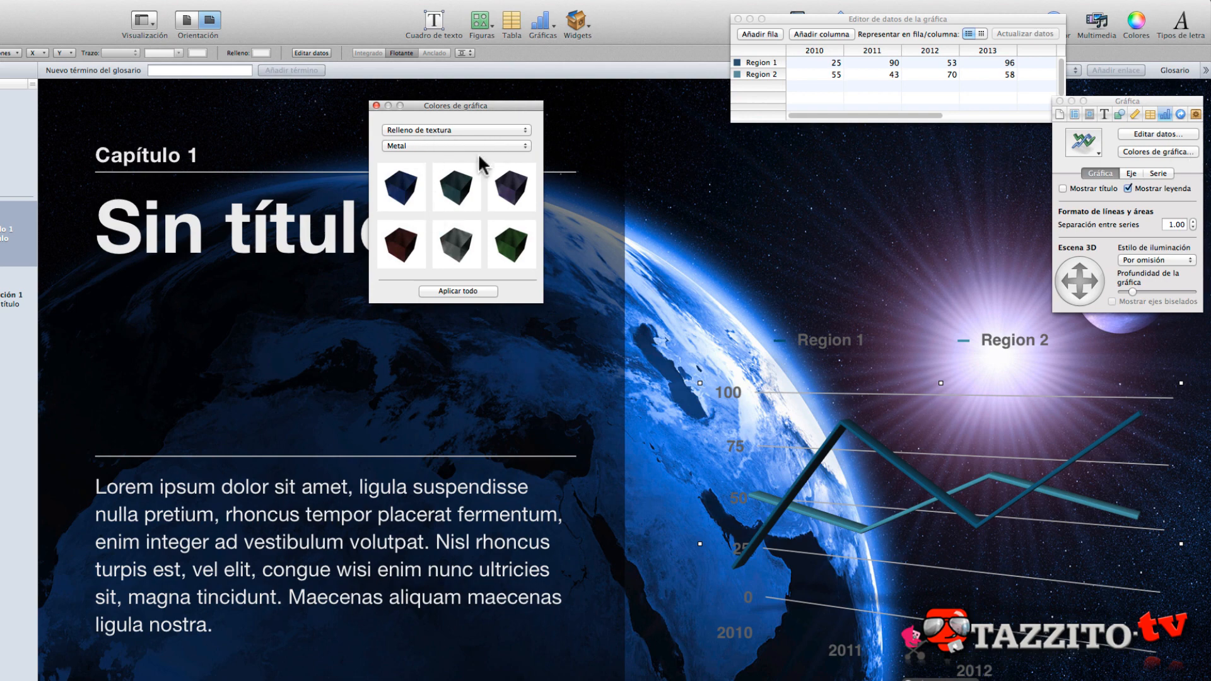
left_click(398, 203)
left_click_drag(398, 203, 858, 437)
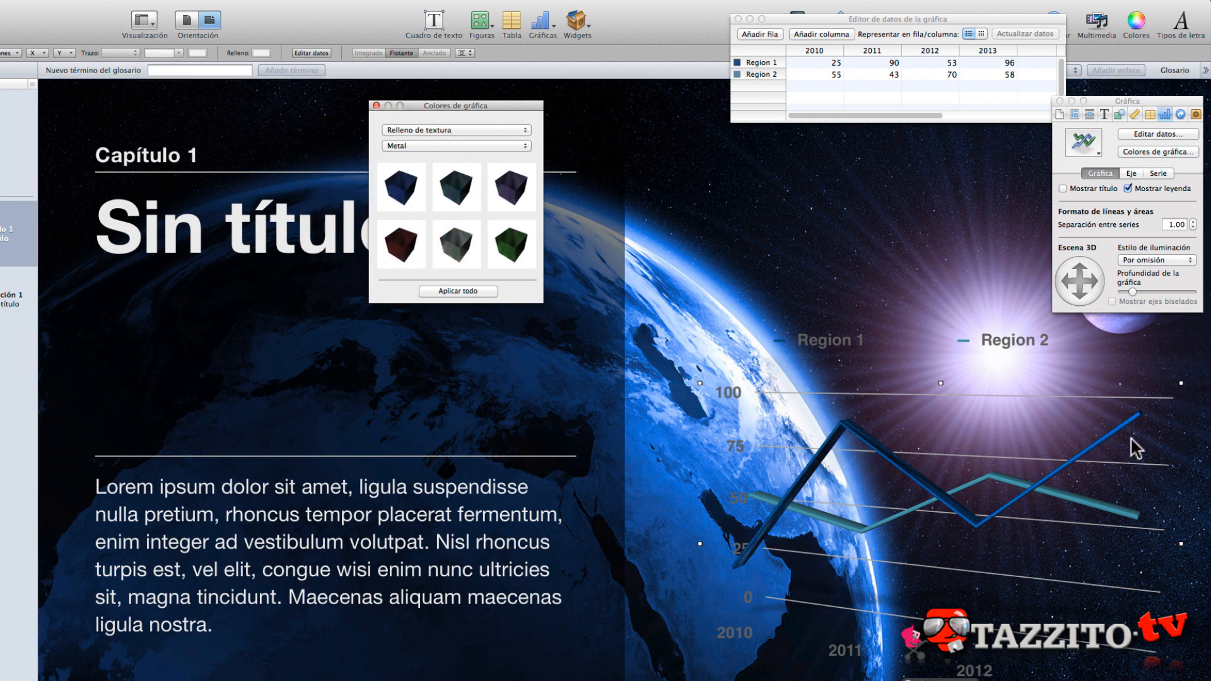
- Select the chart's Region 2 line and apply a brown texture from the Wood collection to it
left_click(984, 480)
left_click(1100, 512)
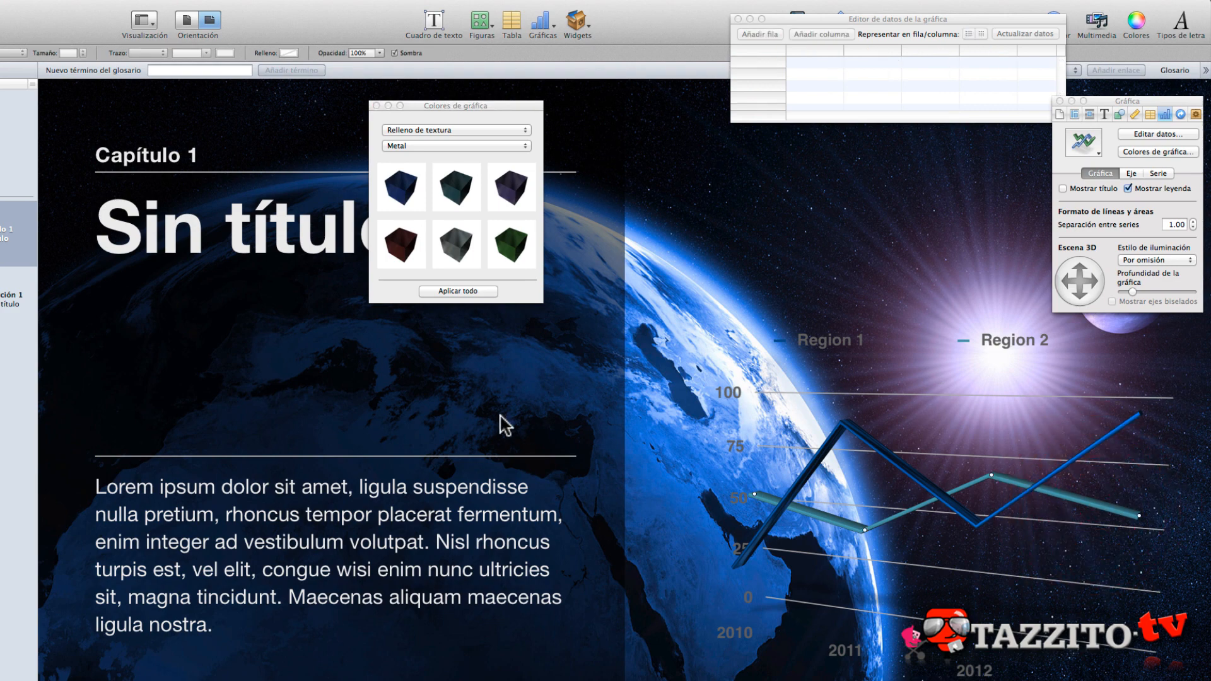
left_click(415, 144)
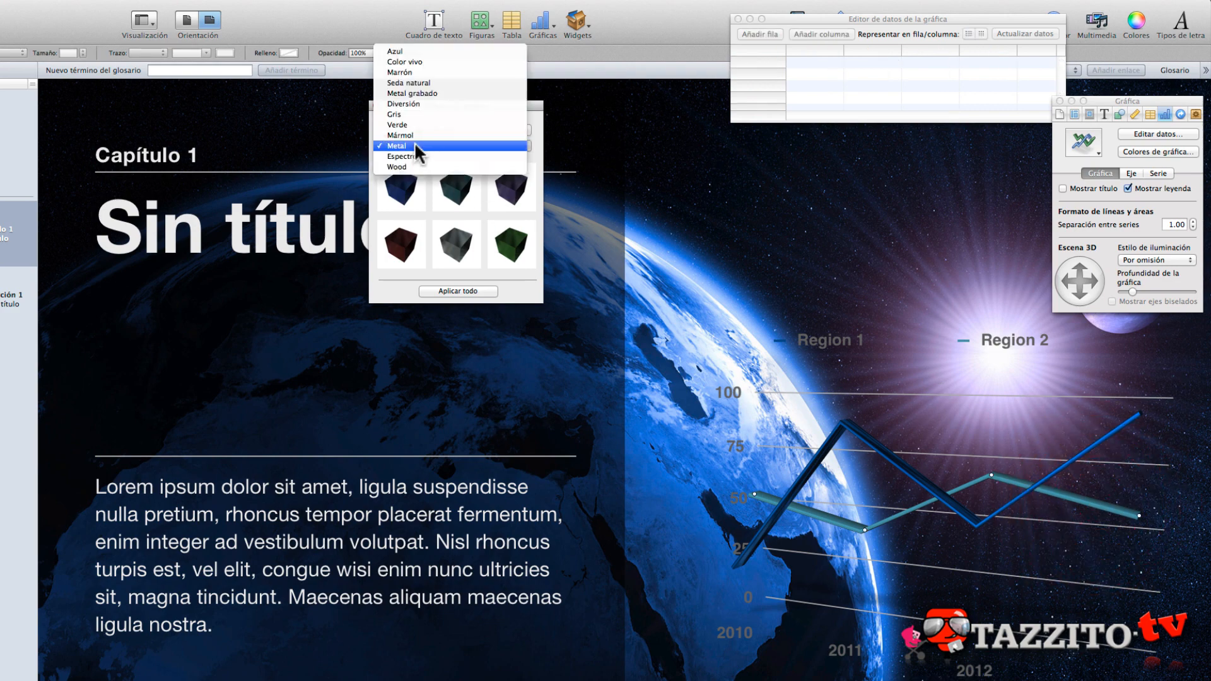
left_click(405, 166)
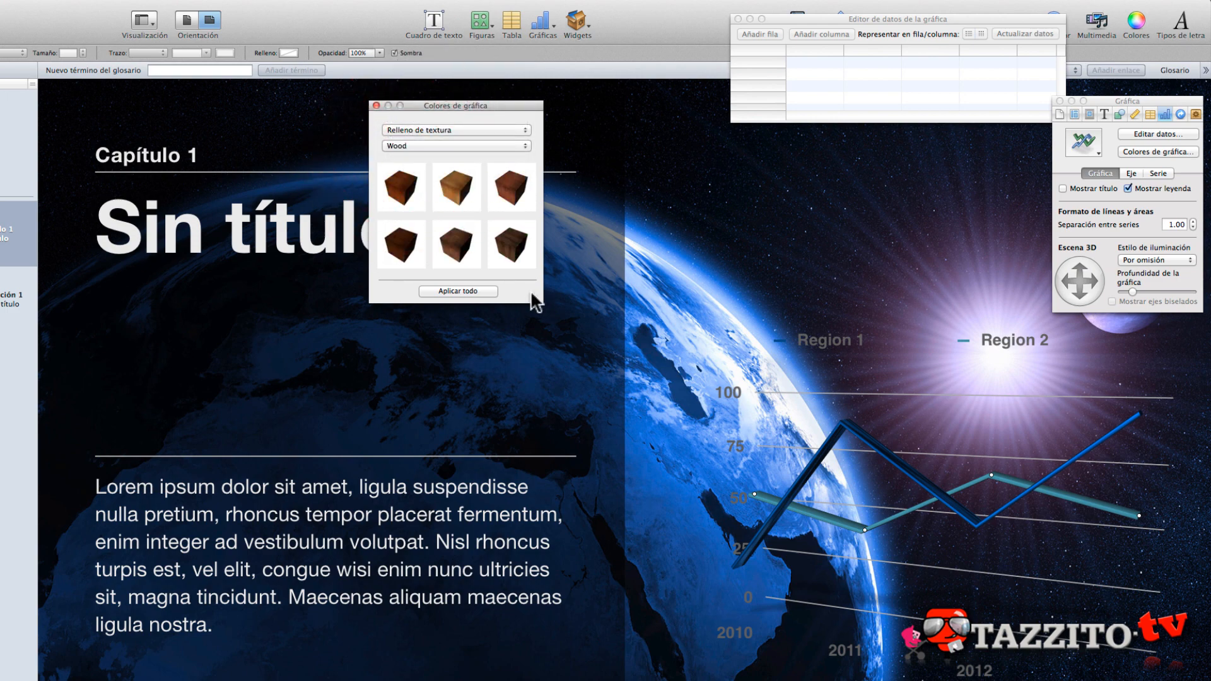
mouse_move(466, 255)
left_mouse_down()
mouse_move(549, 221)
mouse_move(800, 327)
mouse_move(1007, 489)
left_mouse_up()
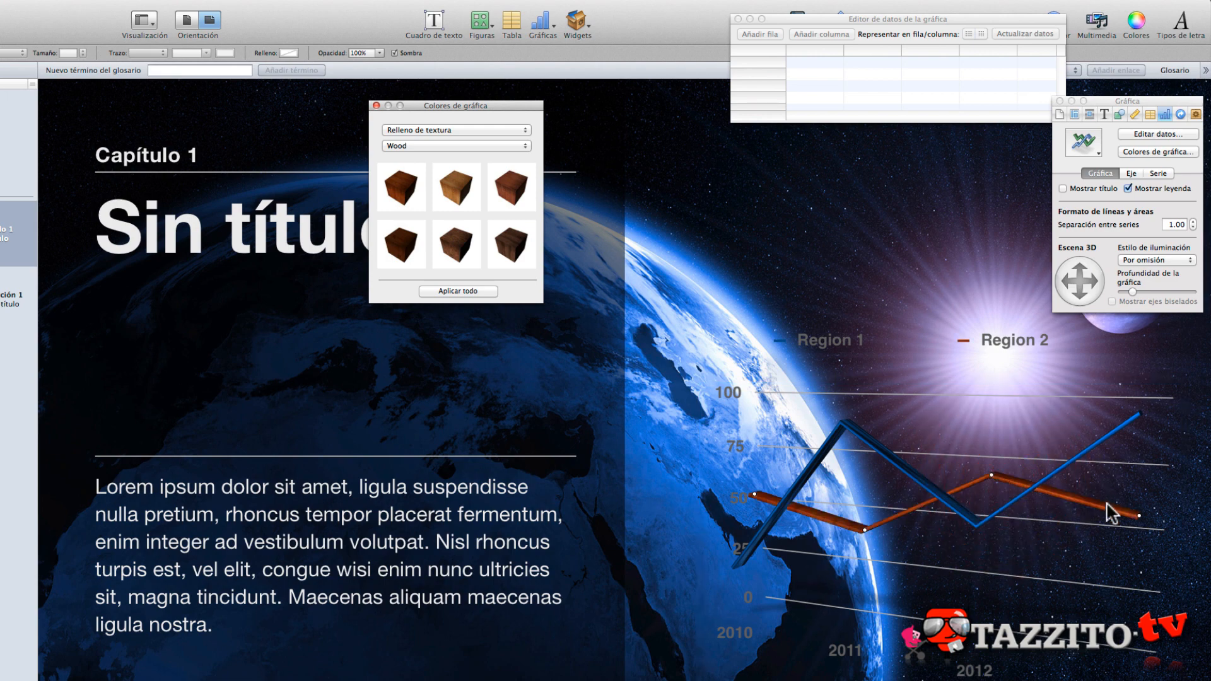
- Apply the Mármol texture collection to all of the chart's series at once
left_click(415, 145)
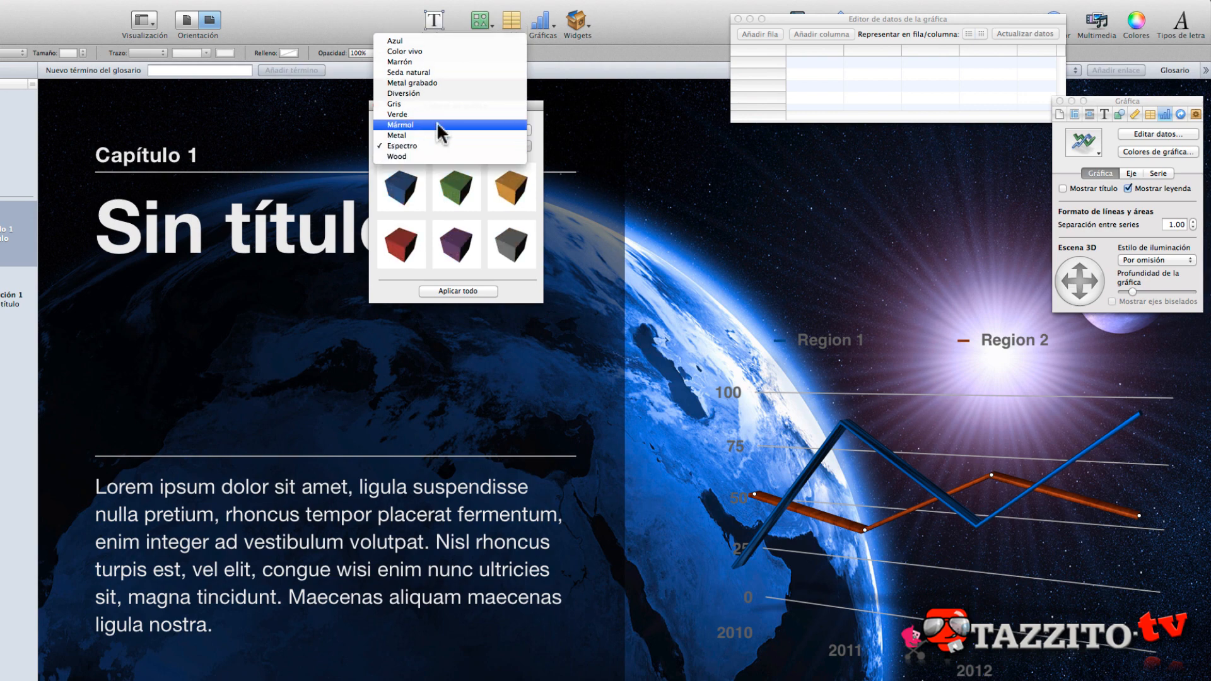
left_click(437, 122)
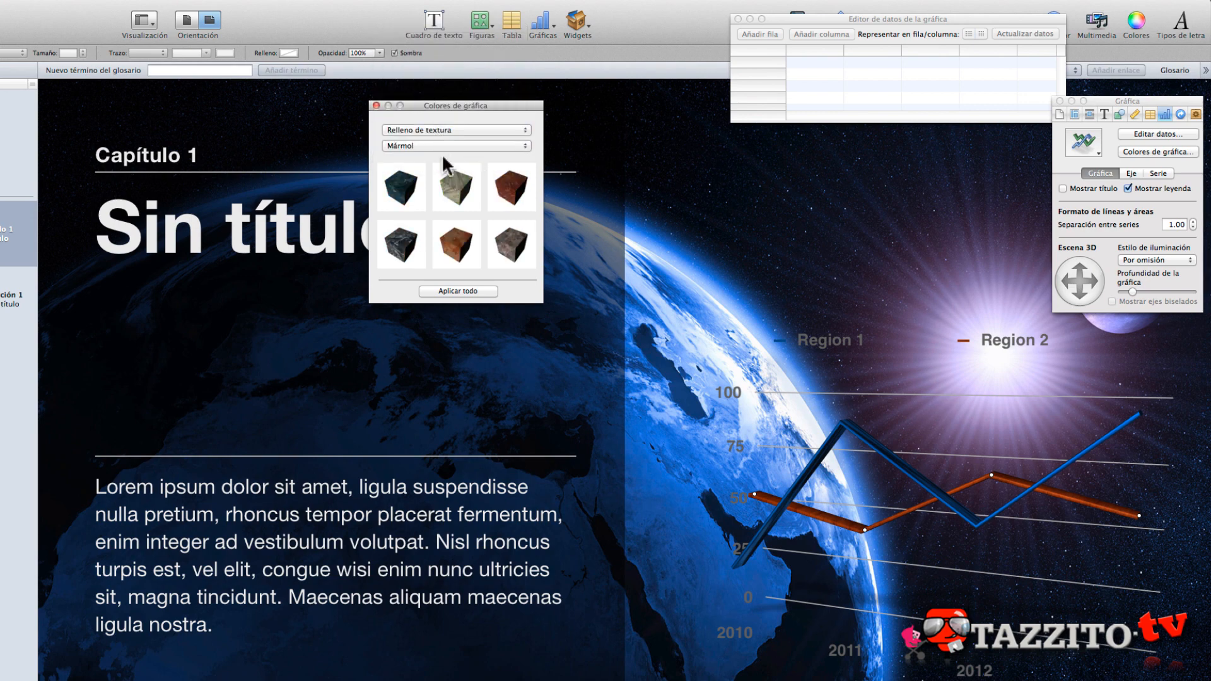
left_click(457, 290)
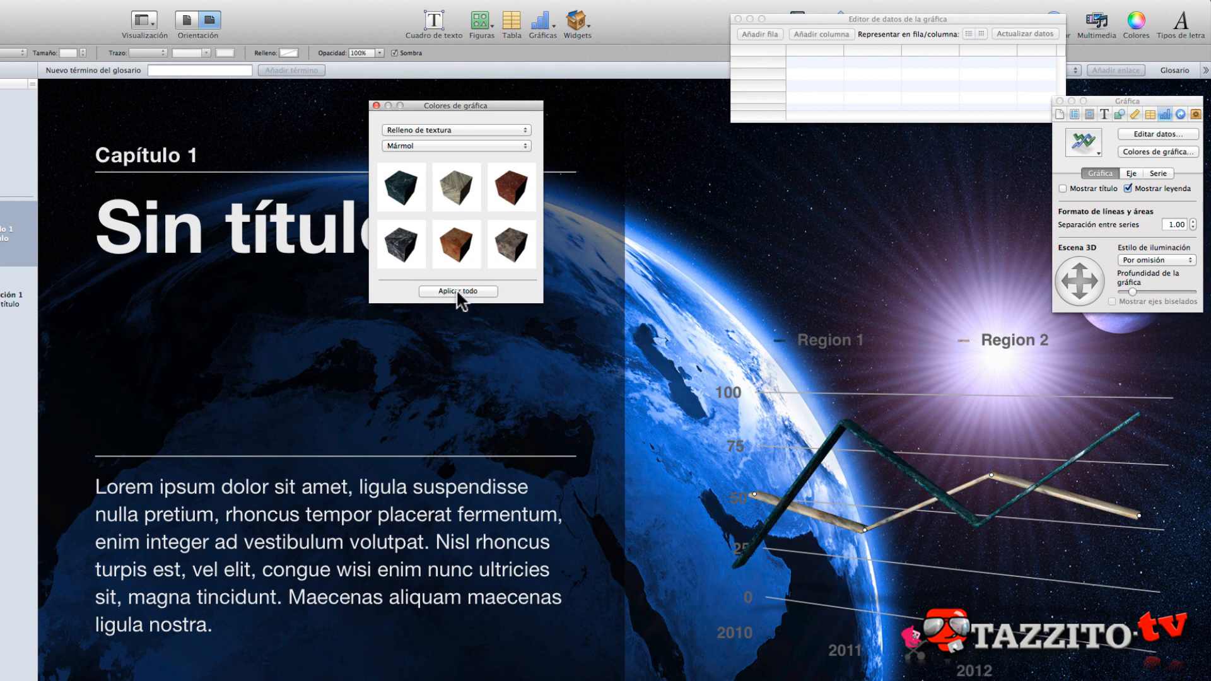
- Rotate the 3D line chart in its 3D scene to change its viewing angle
left_click(1066, 188)
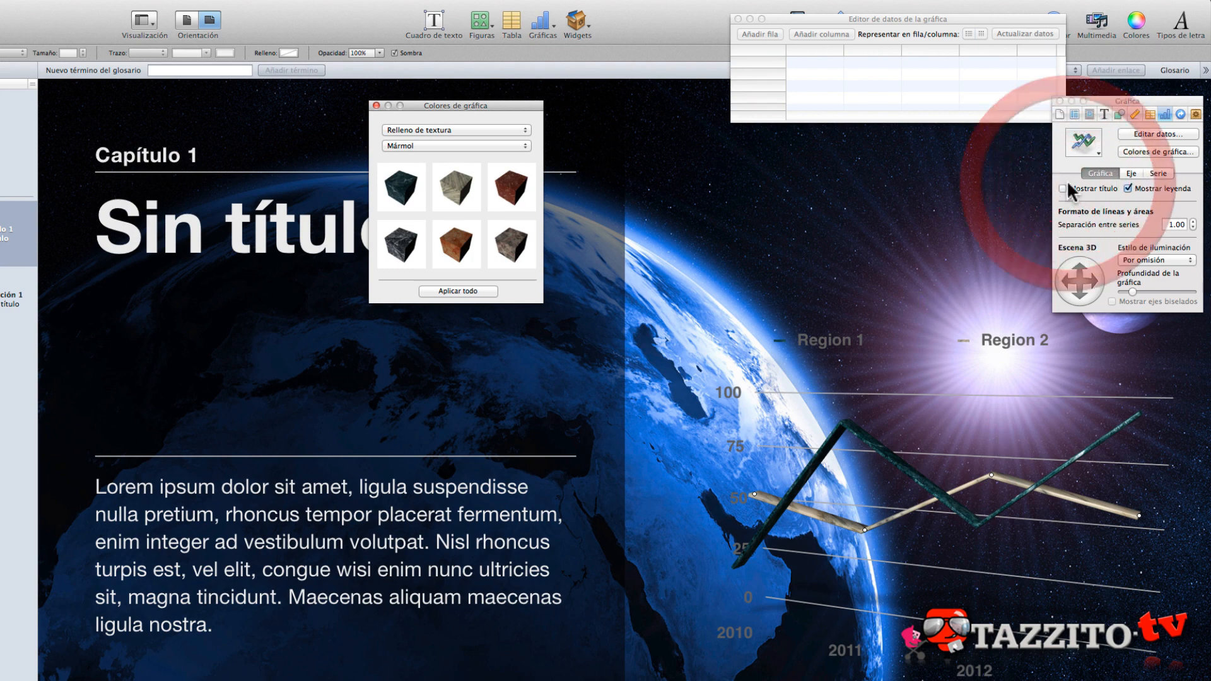
left_click(1133, 187)
left_click(1128, 188)
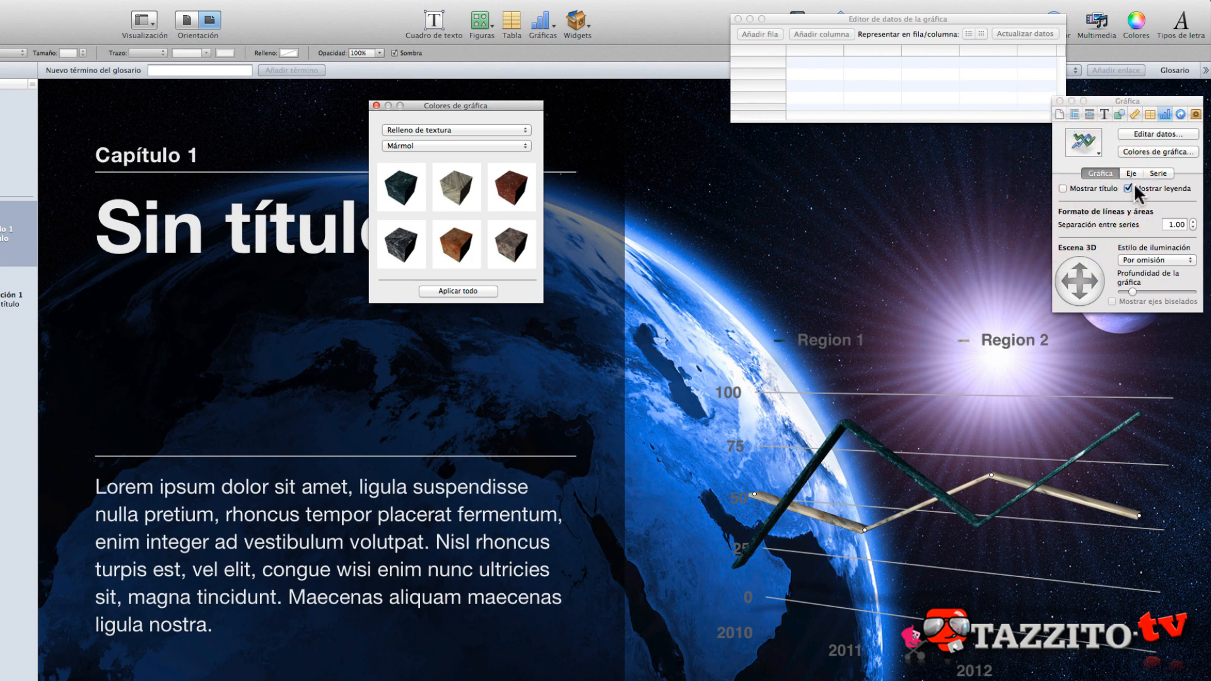
left_click_drag(1080, 291, 1088, 328)
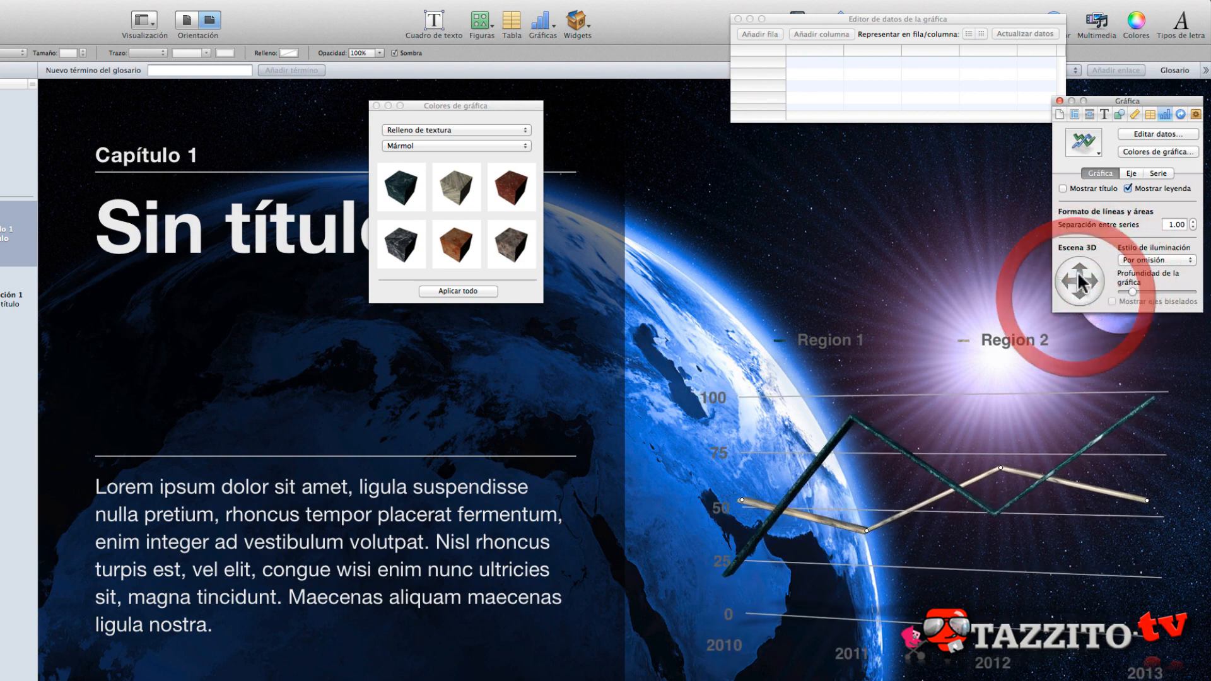
- Increase the 3D line chart's depth slightly and set its lighting style to Media central
mouse_move(1133, 291)
left_mouse_down()
mouse_move(1180, 291)
mouse_move(1135, 291)
left_mouse_up()
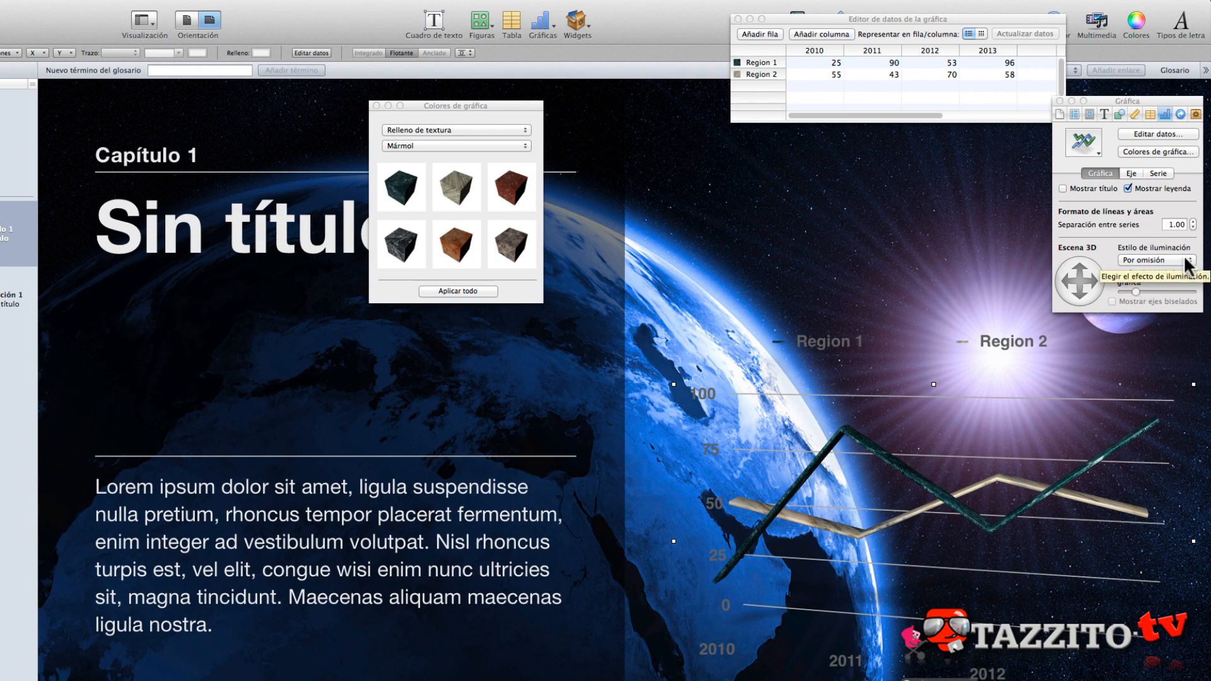
left_click(1184, 260)
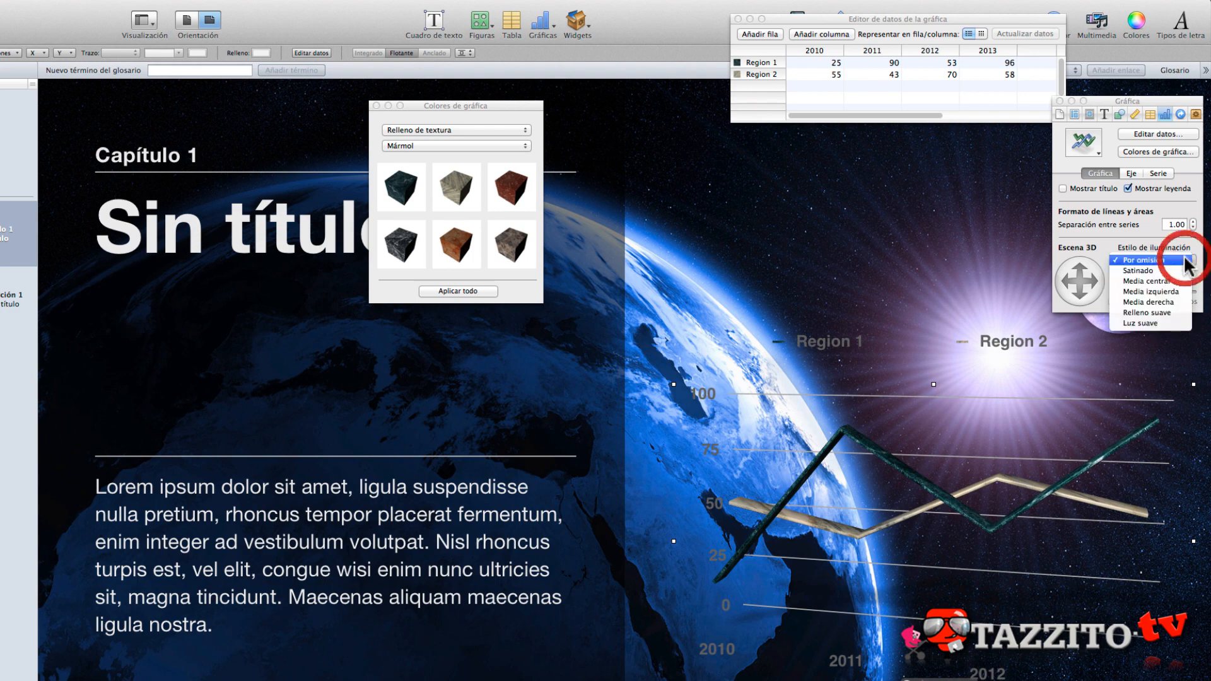
left_click(1148, 281)
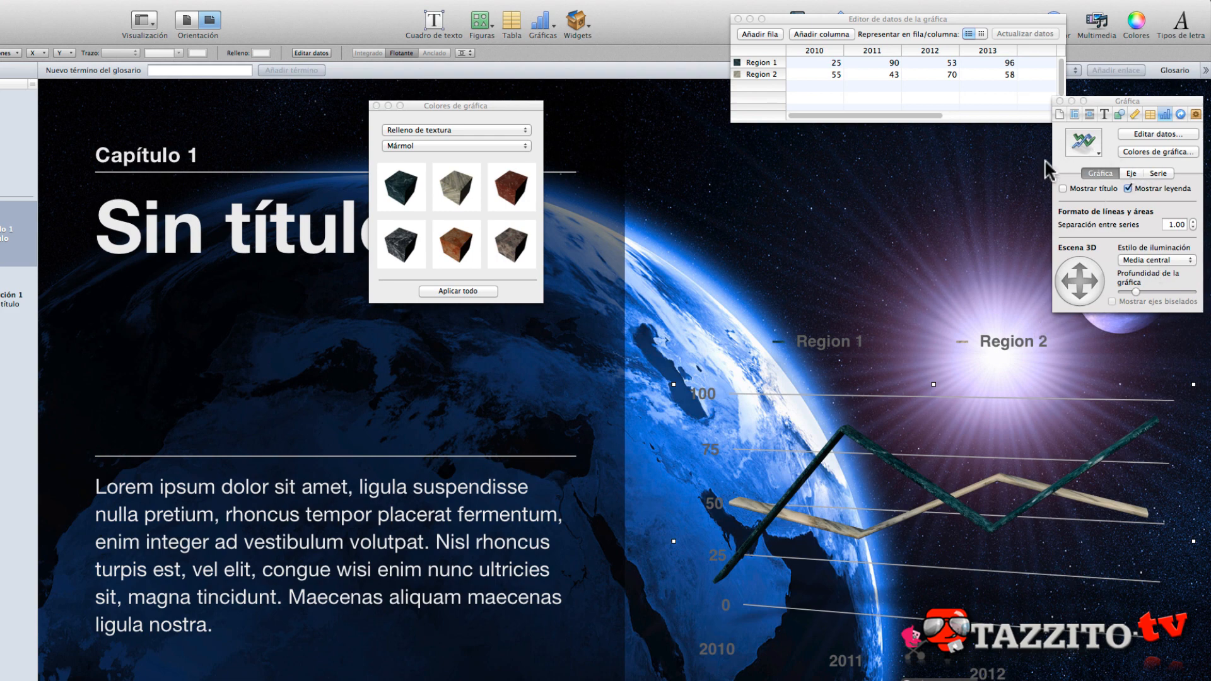
- Change the line chart into a 3D pie chart and move the pie and its legend higher on the page
left_click(1088, 145)
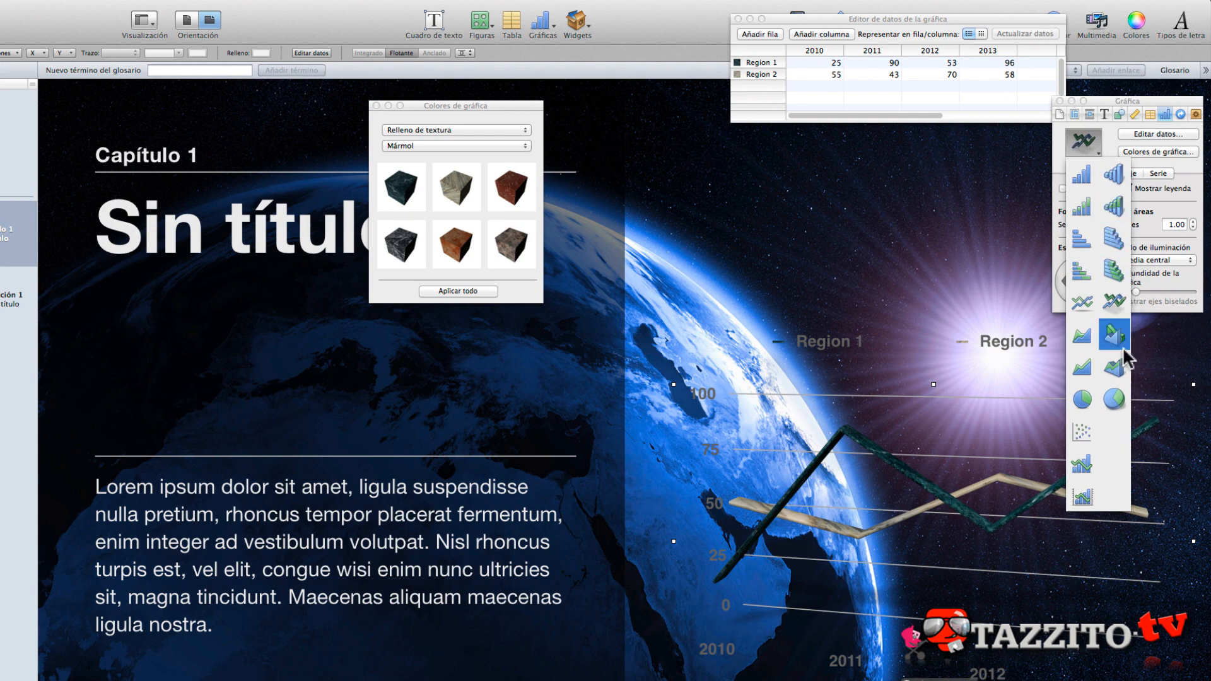
left_click(1113, 398)
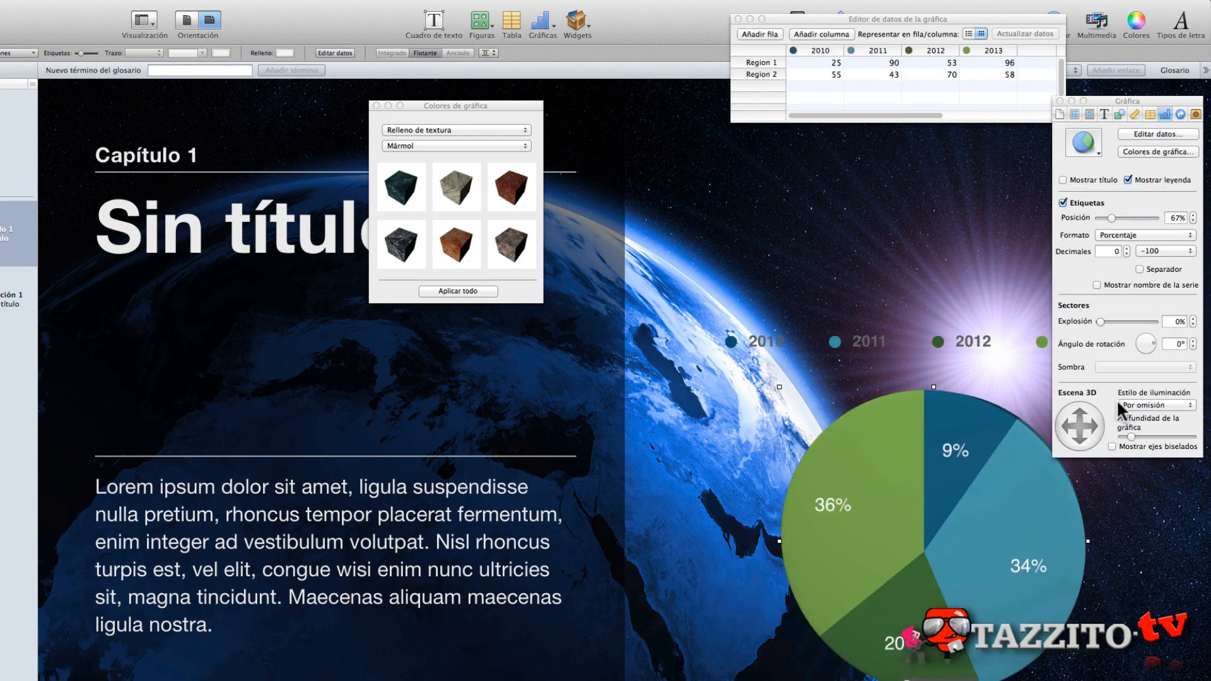
left_click_drag(951, 494, 870, 399)
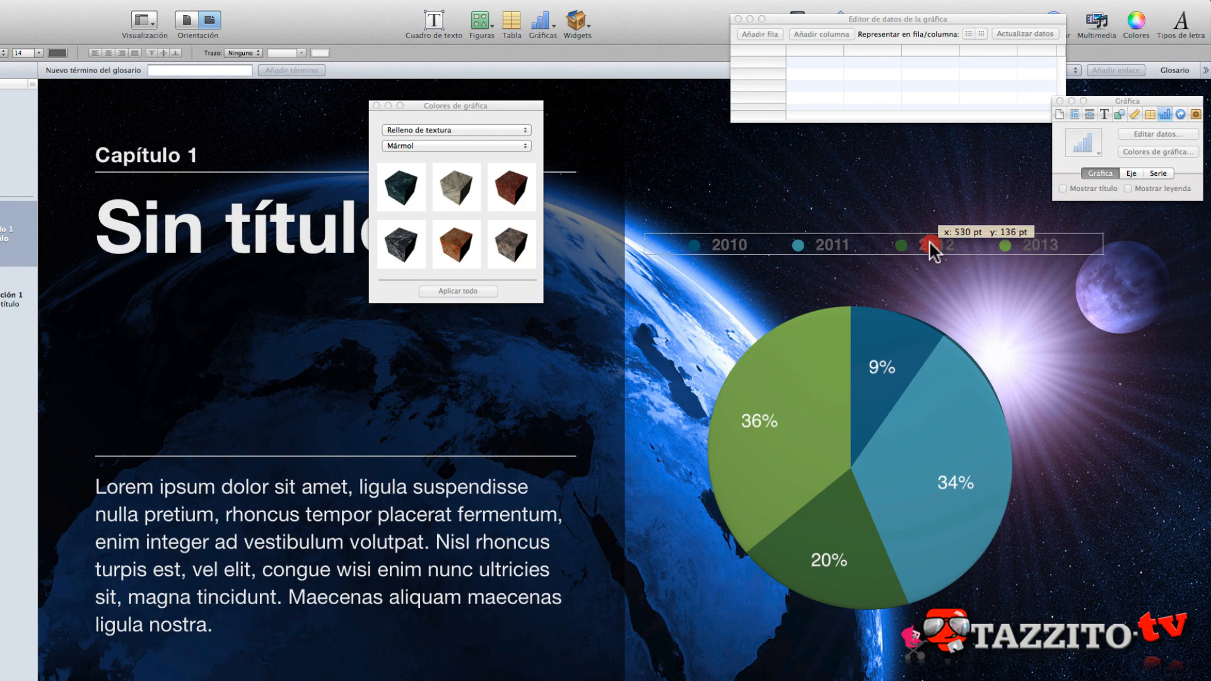
left_click_drag(929, 241, 926, 242)
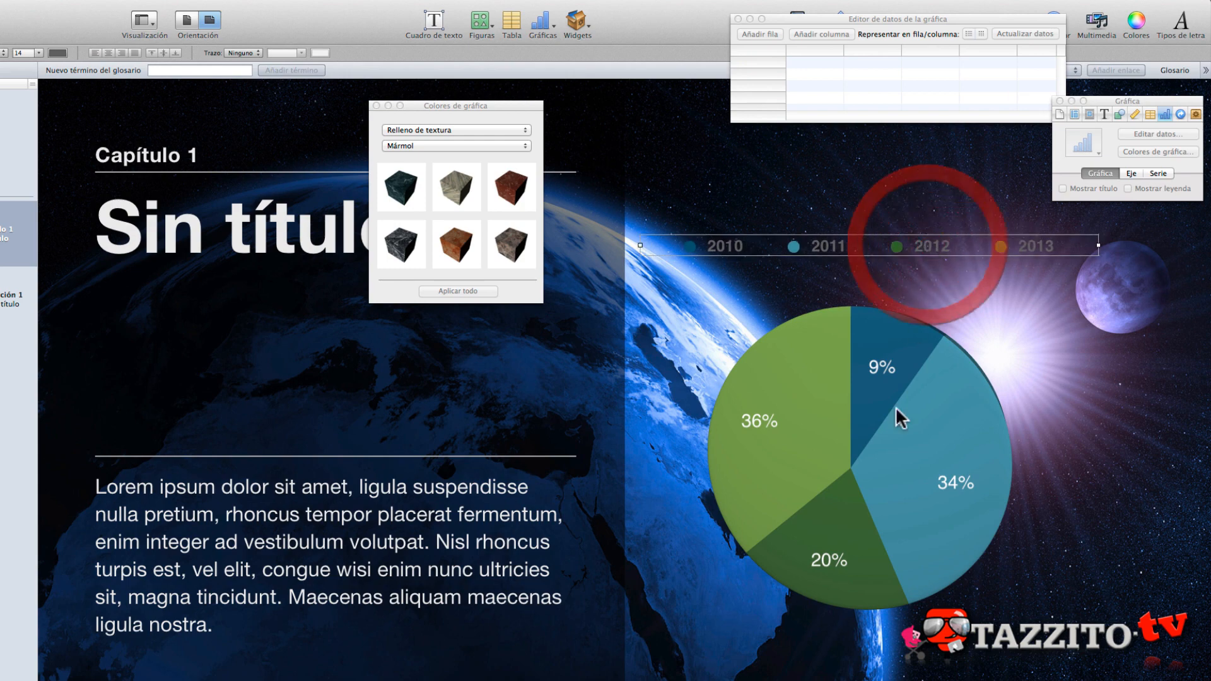
- Tilt the 3D pie chart sideways to show its depth and try out the Explosión setting for its slices
left_click(861, 519)
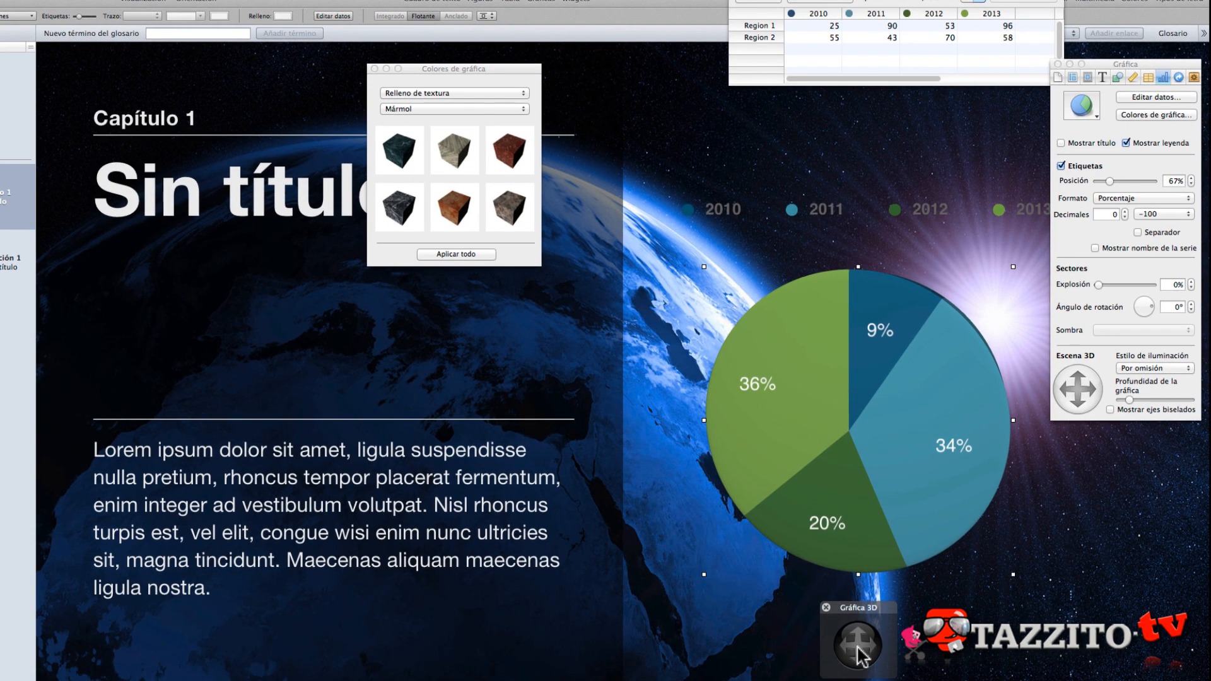
left_click_drag(859, 656, 816, 650)
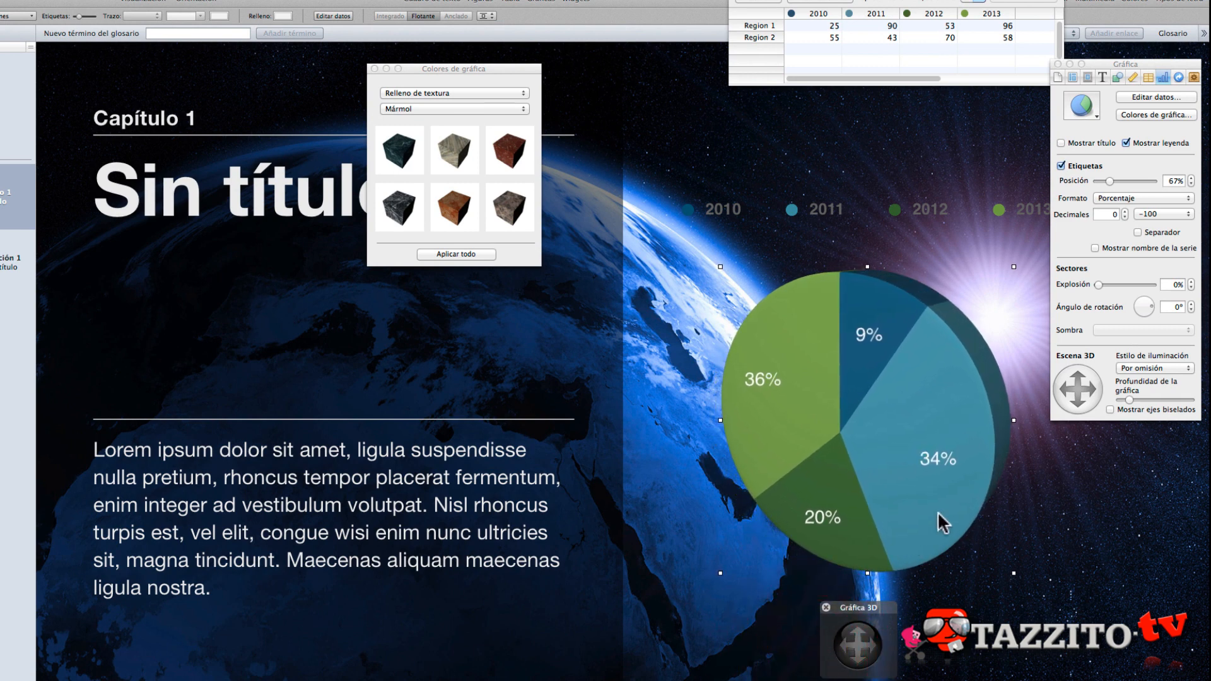
left_click(1098, 284)
mouse_move(1098, 285)
left_mouse_down()
mouse_move(1135, 285)
mouse_move(1085, 288)
left_mouse_up()
- Select the 34% slice of the pie chart and pull it outwards from the rest
left_click(925, 445)
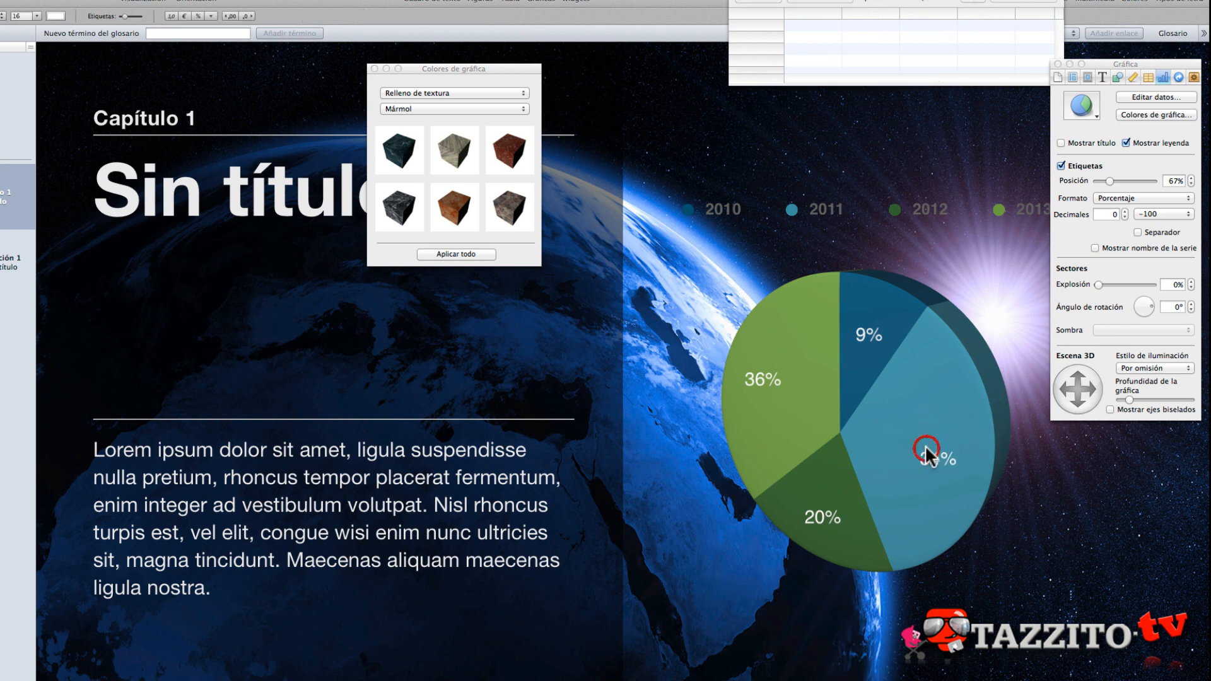
left_click(944, 388)
left_click(944, 387)
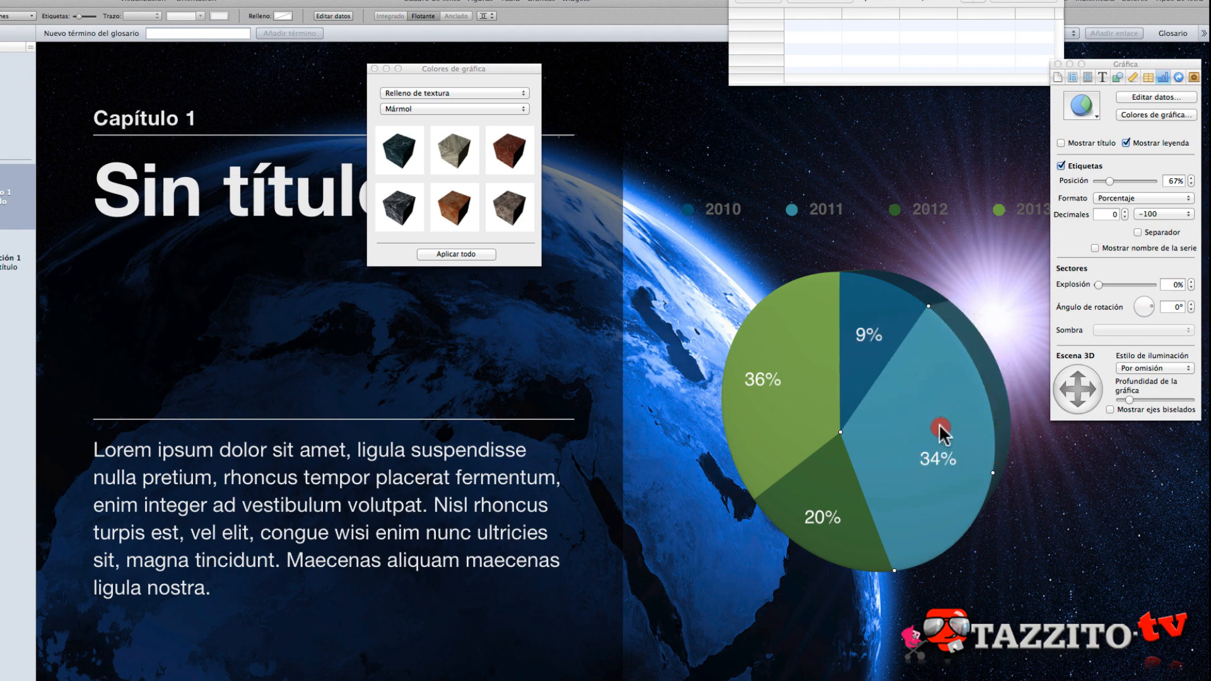
mouse_move(940, 427)
left_mouse_down()
mouse_move(990, 435)
mouse_move(993, 419)
left_mouse_up()
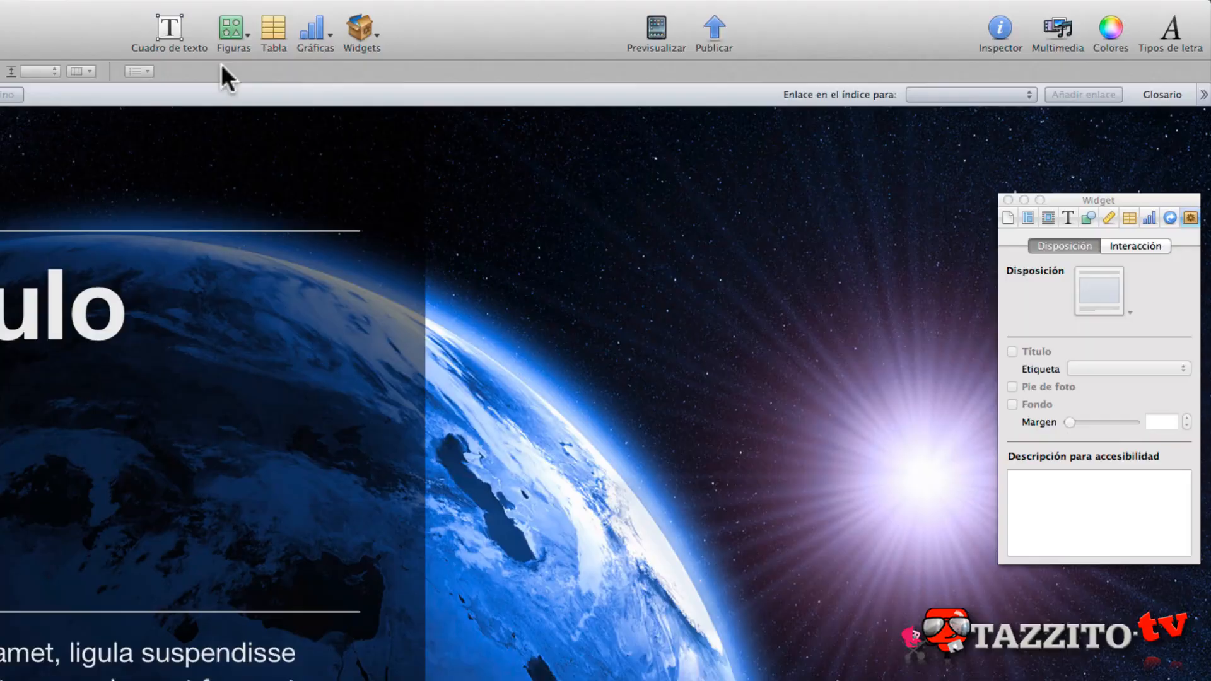
- Insert a Galería widget, reduce its size and place it on the page beside the chapter's text column
left_click(373, 27)
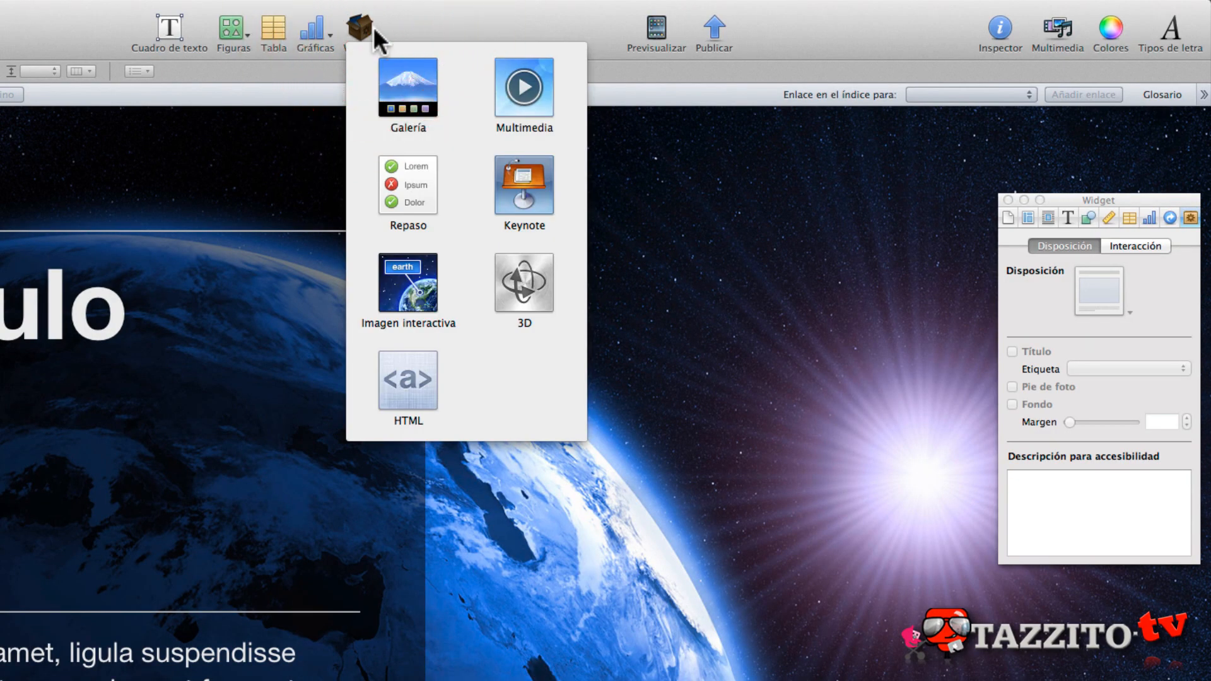
left_click(418, 101)
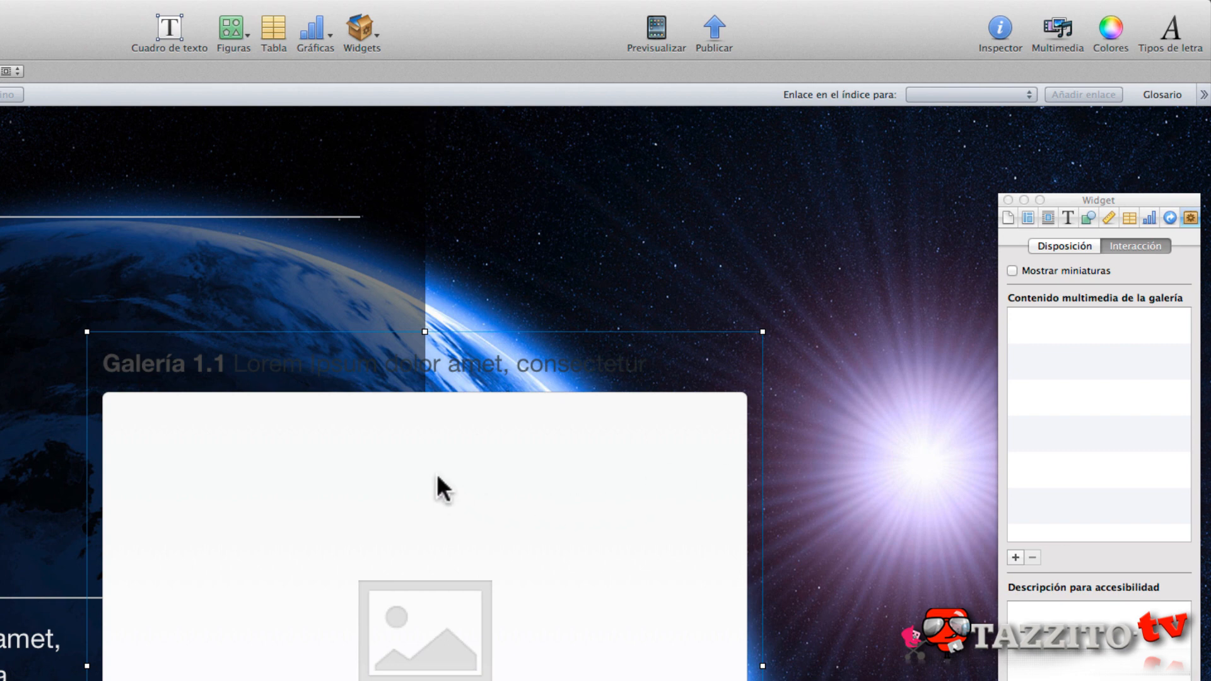
left_click_drag(465, 431, 811, 276)
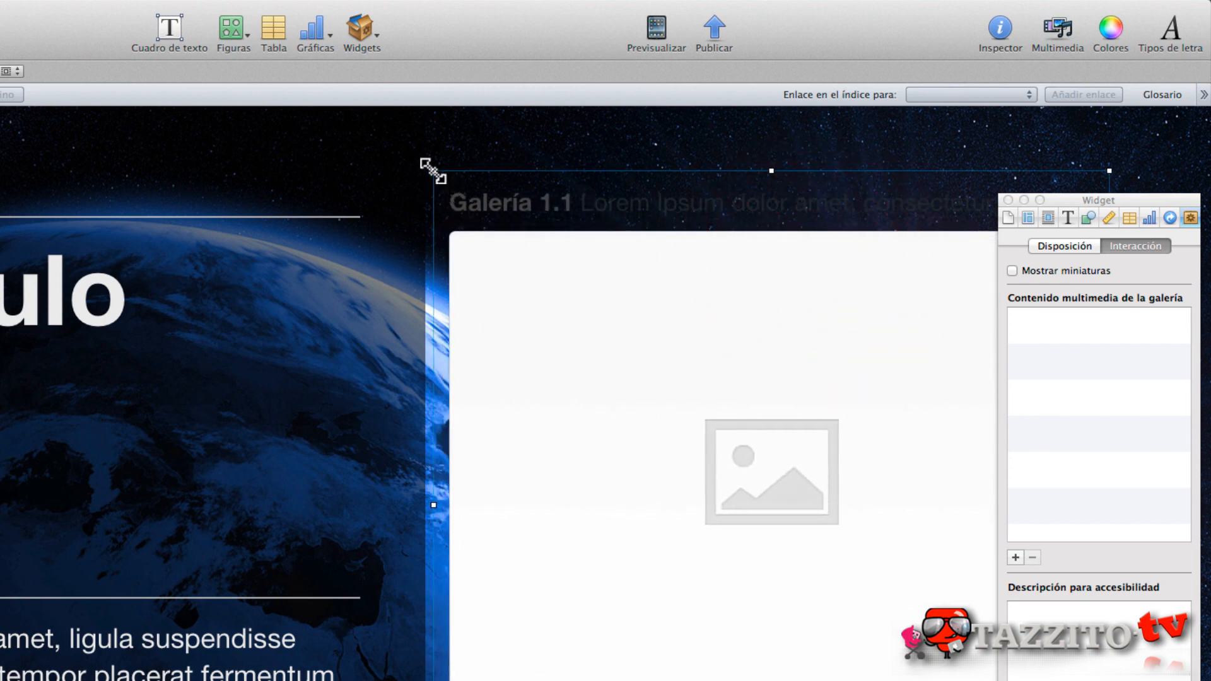
left_click_drag(433, 169, 571, 260)
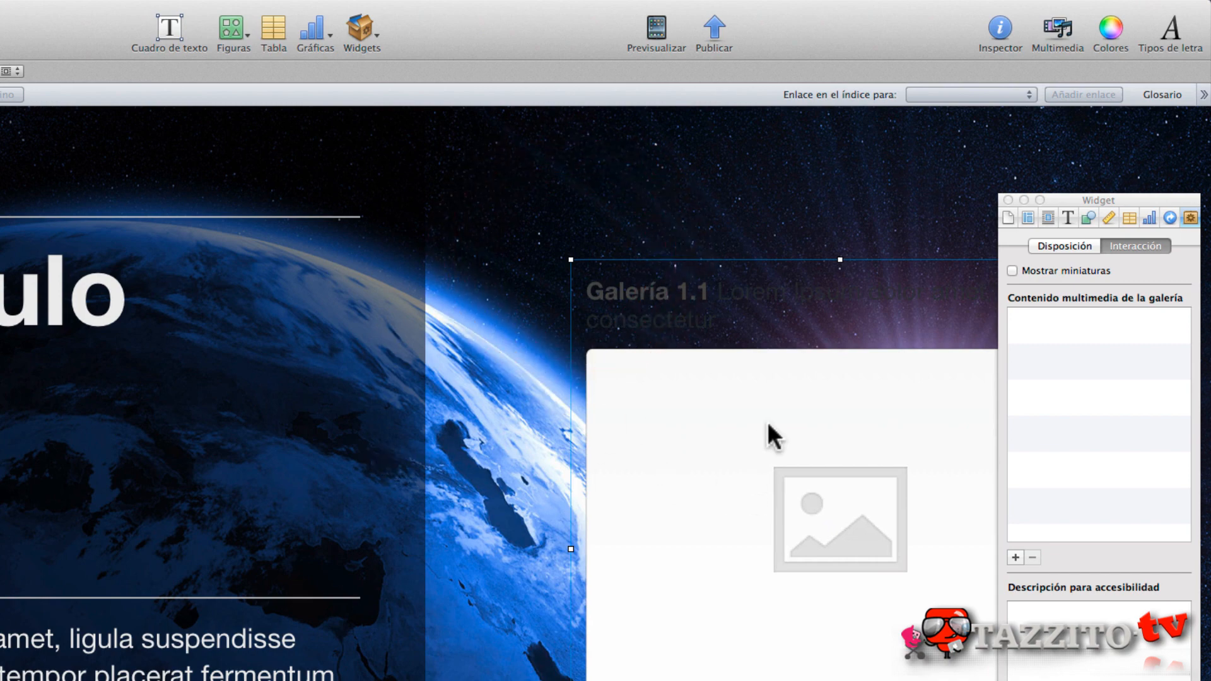
left_click_drag(768, 425, 639, 423)
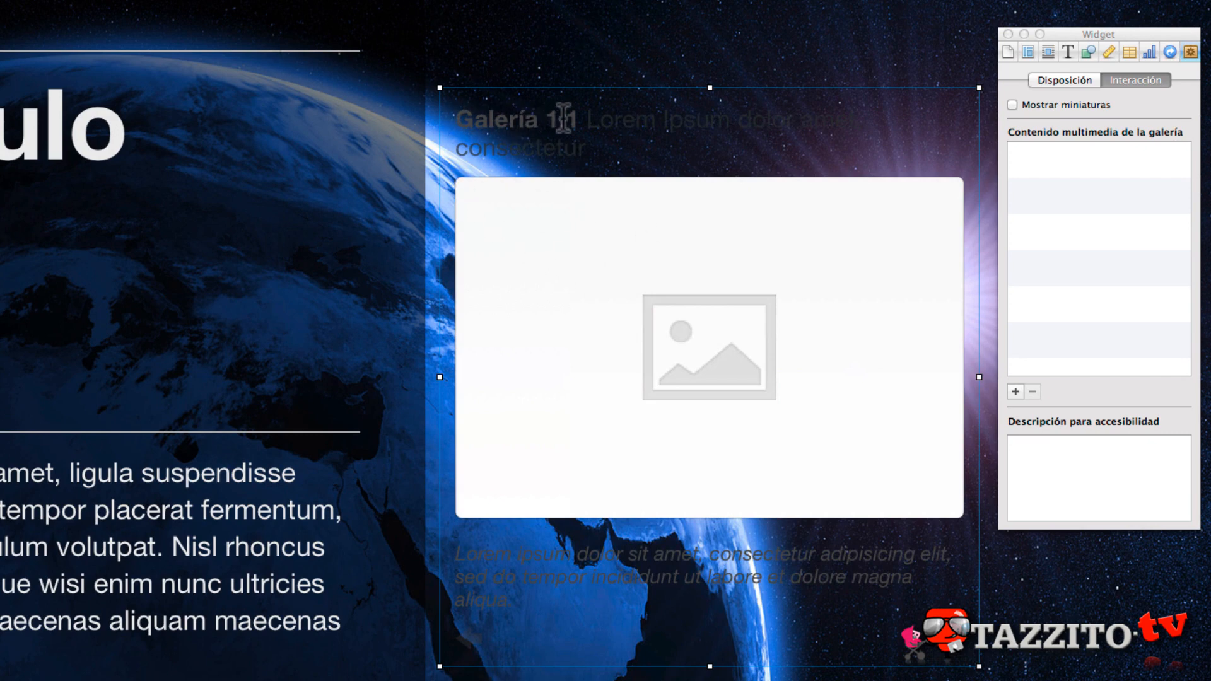
- Insert a second Galería widget to check the caption numbering of both galleries, and delete it again
left_click(467, 0)
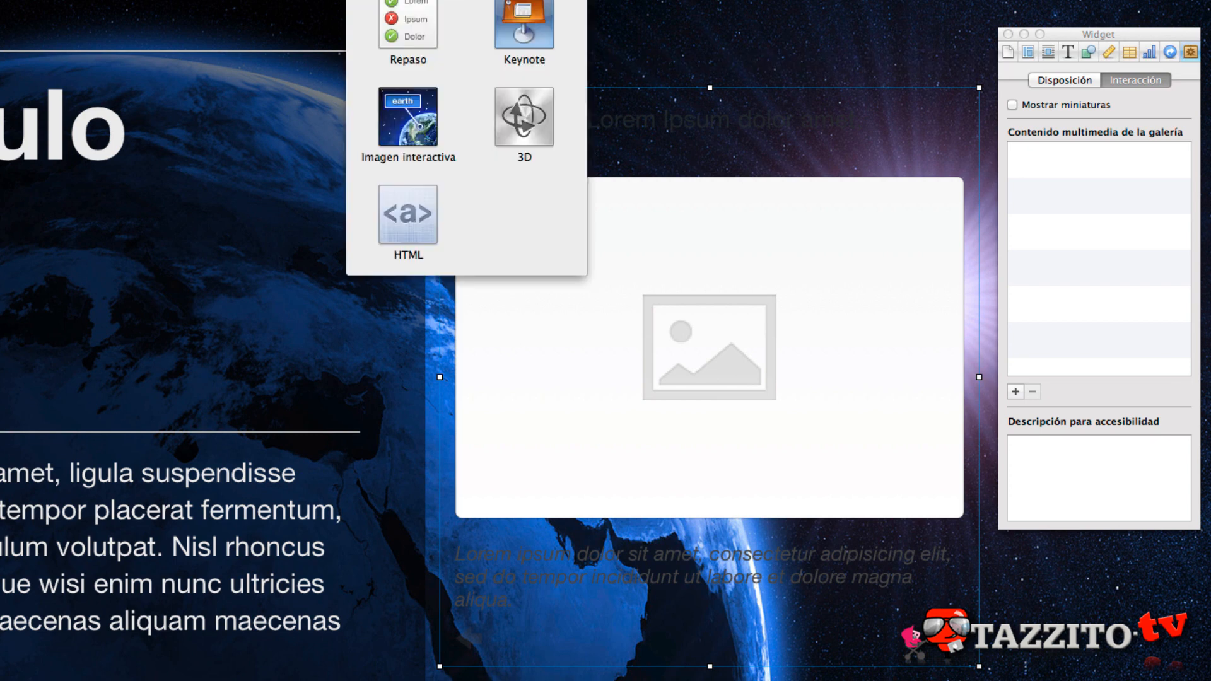
left_click(408, 0)
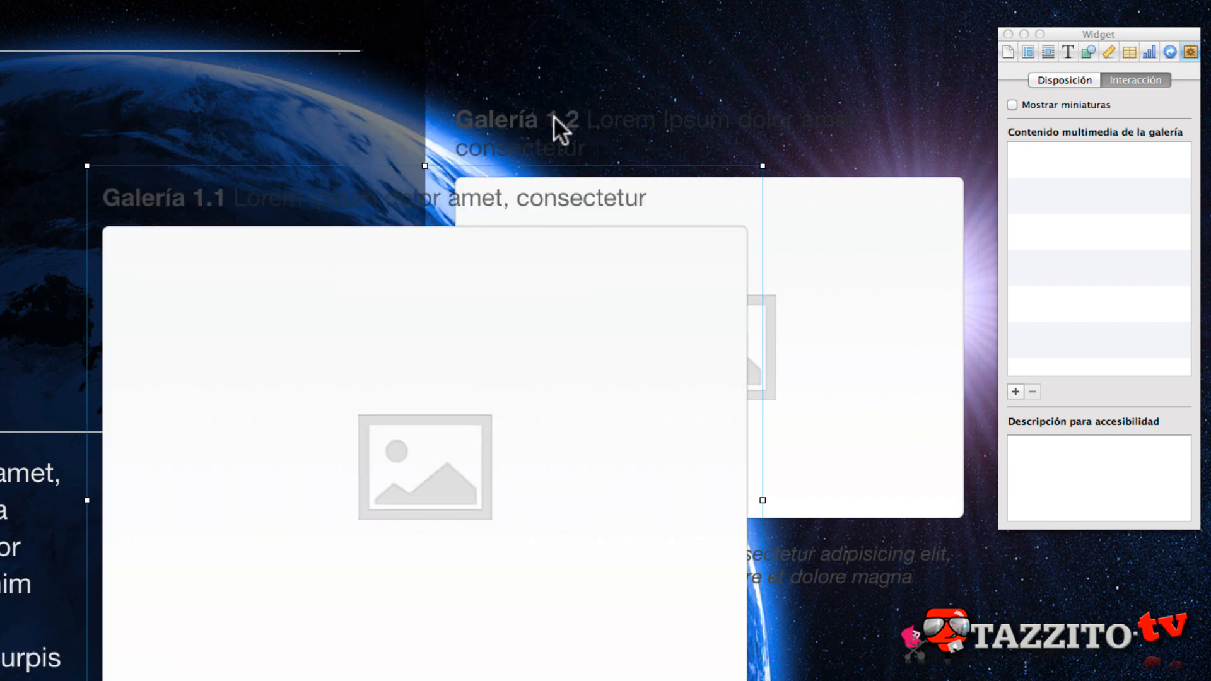
left_click(573, 114)
left_click(251, 206)
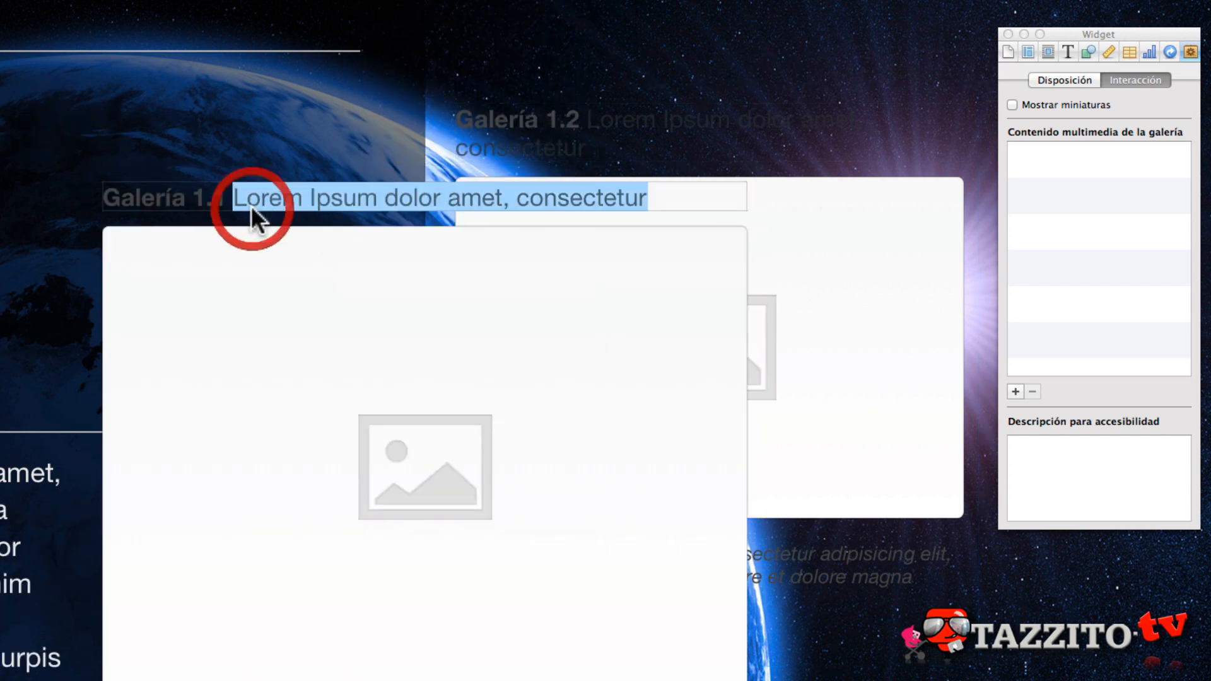
left_click(713, 120)
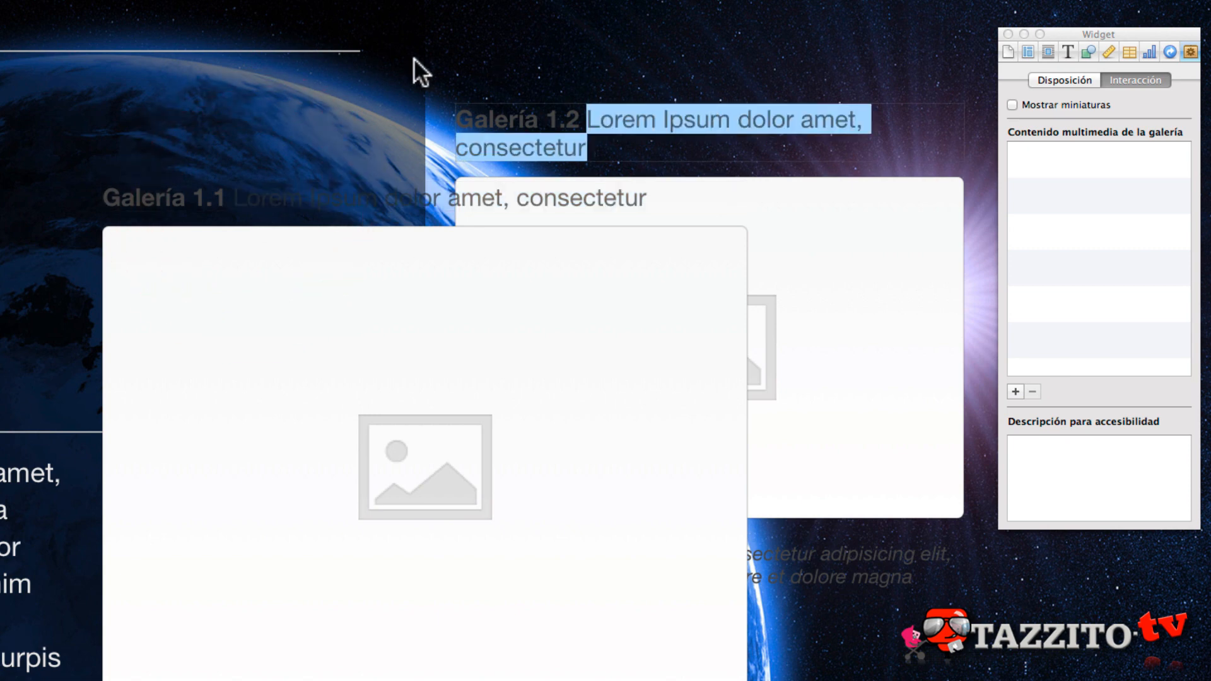
left_click(414, 58)
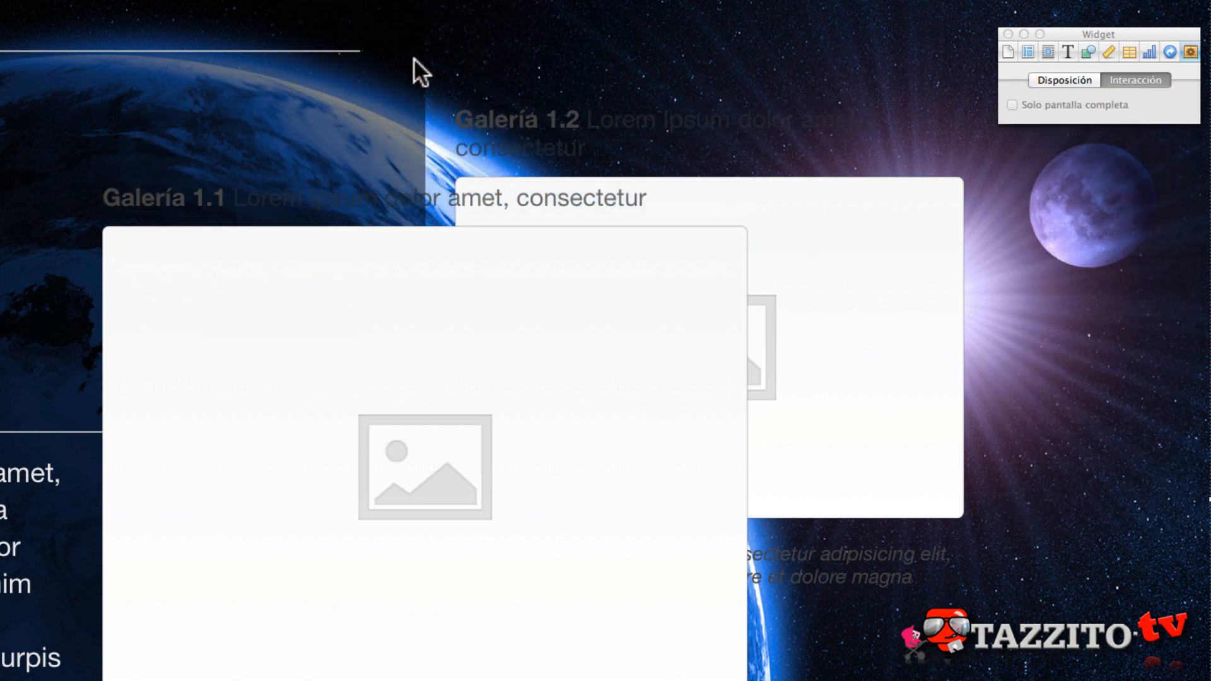
left_click(160, 195)
key("Delete")
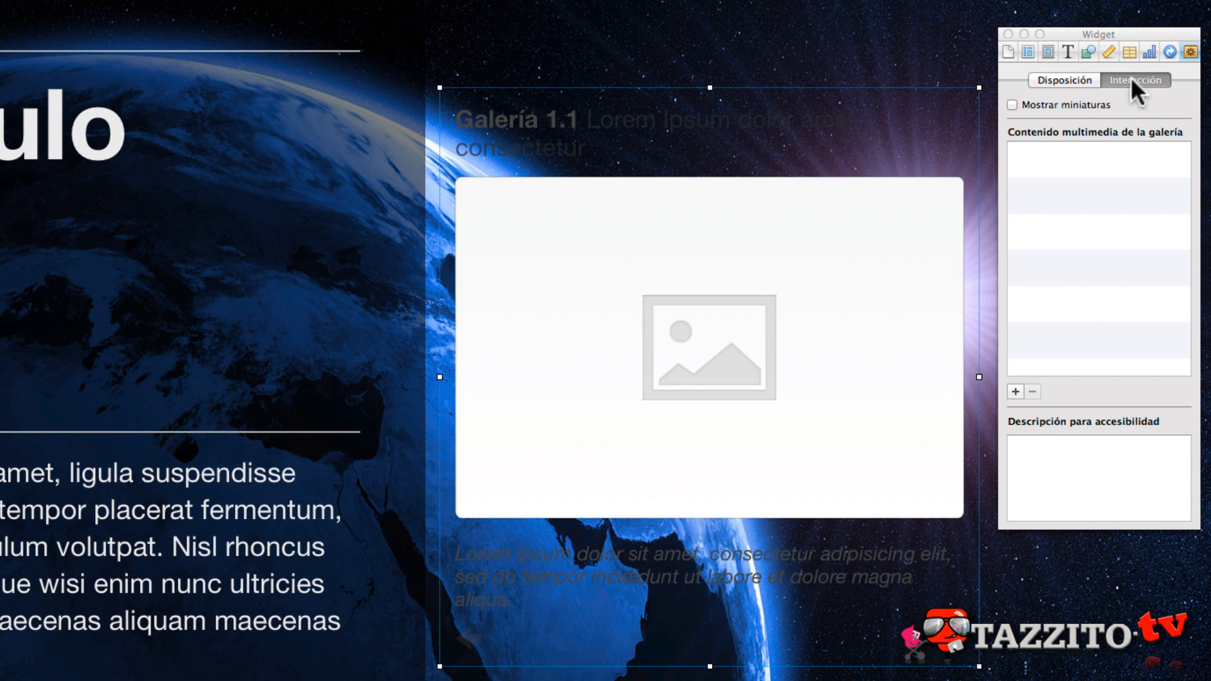
left_click(1014, 391)
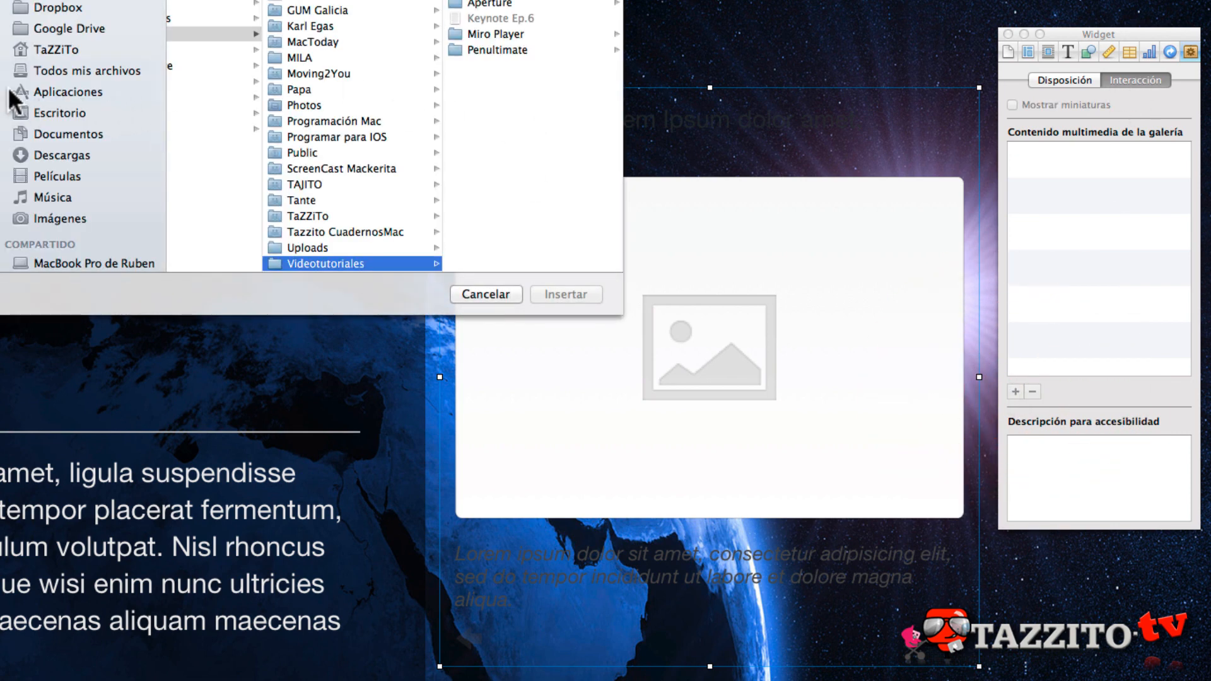
left_click(37, 113)
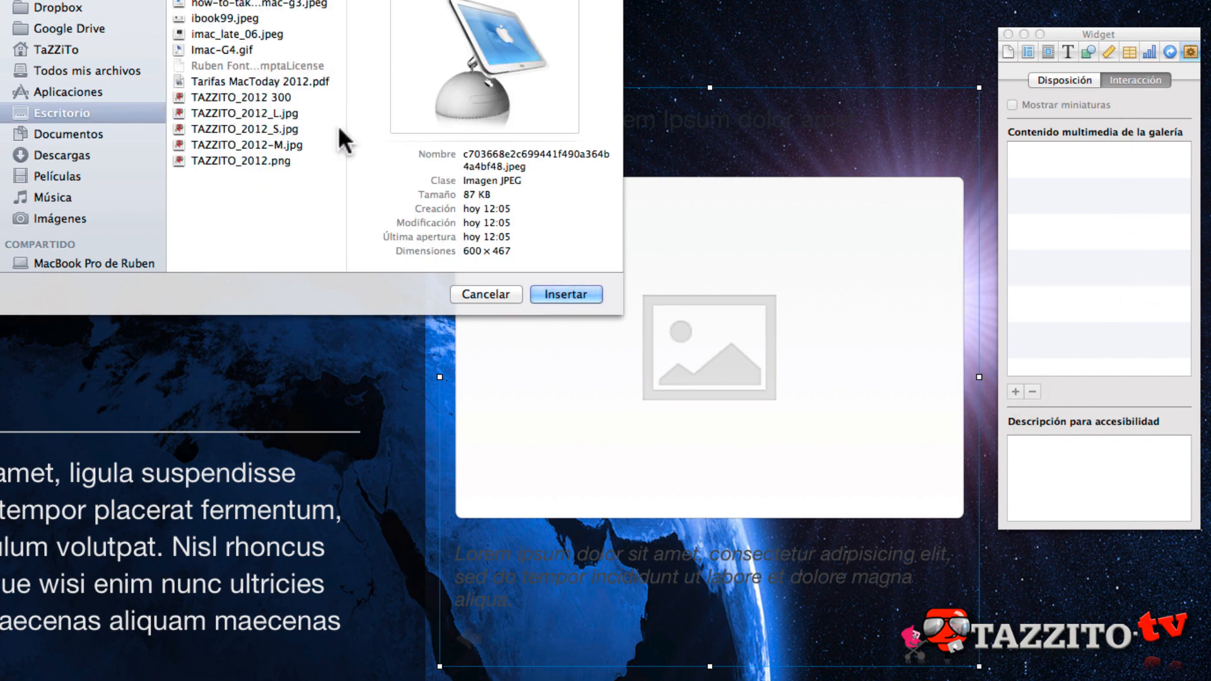
left_click(489, 295)
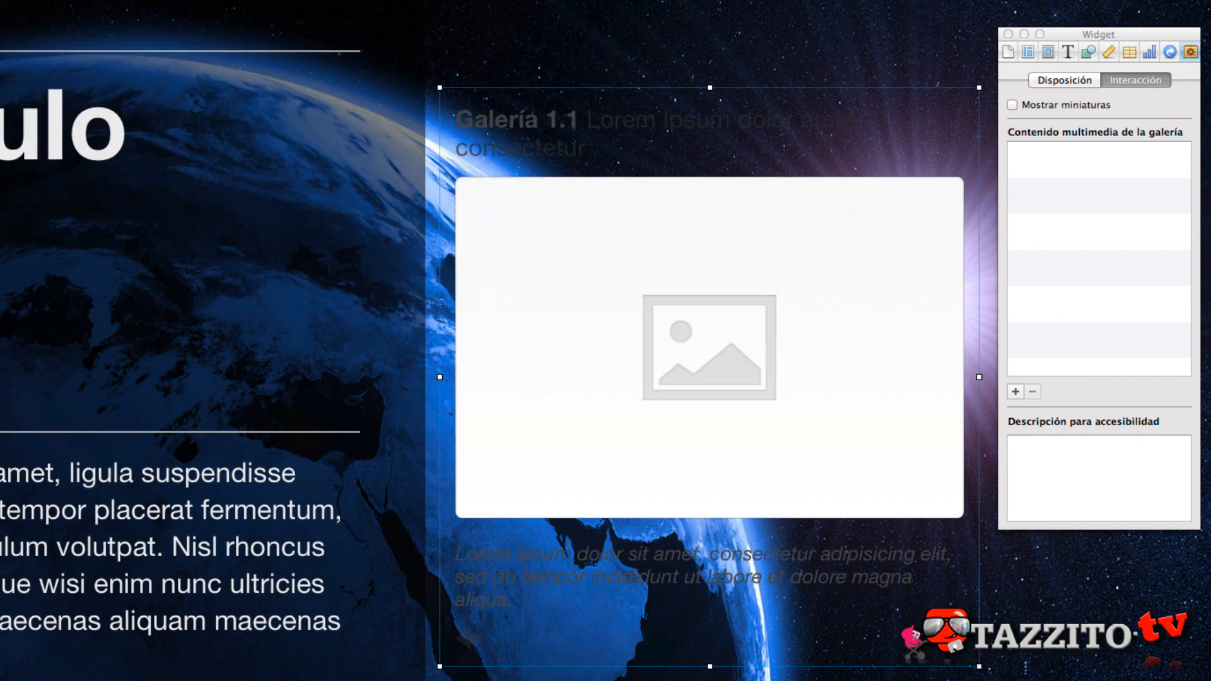
- Switch to Finder and add the iMac G4 picture and further images to the gallery widget
scroll(605, 354, "up", 1)
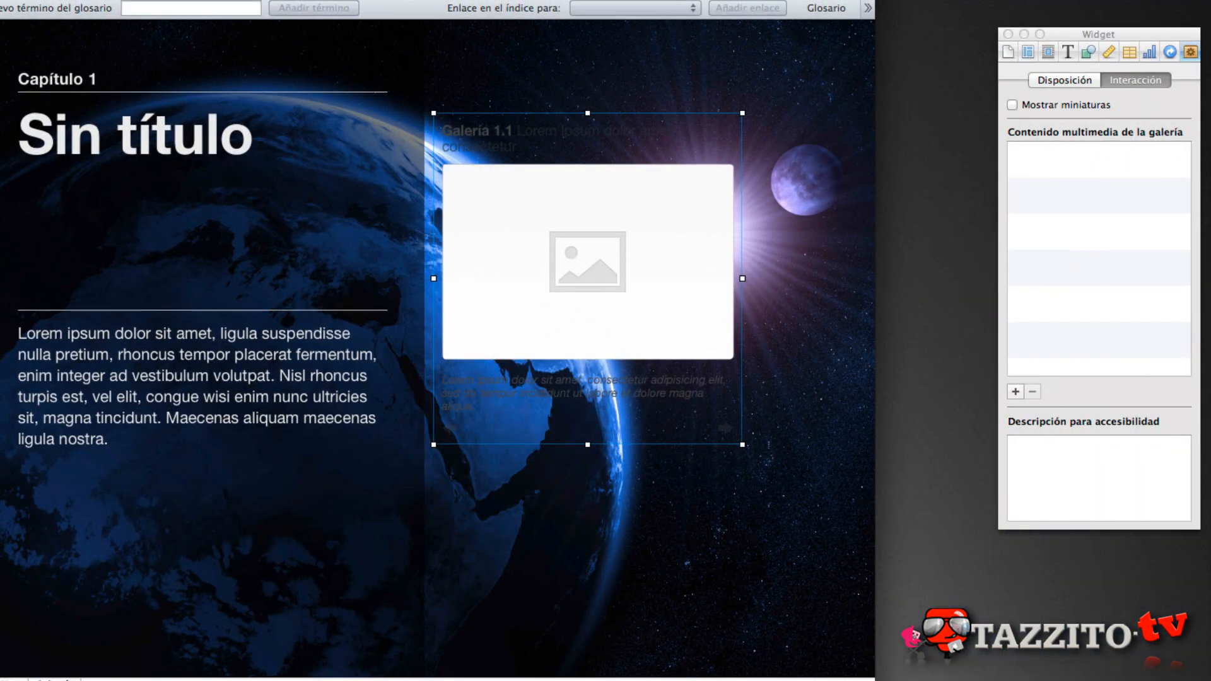
key("super+Tab")
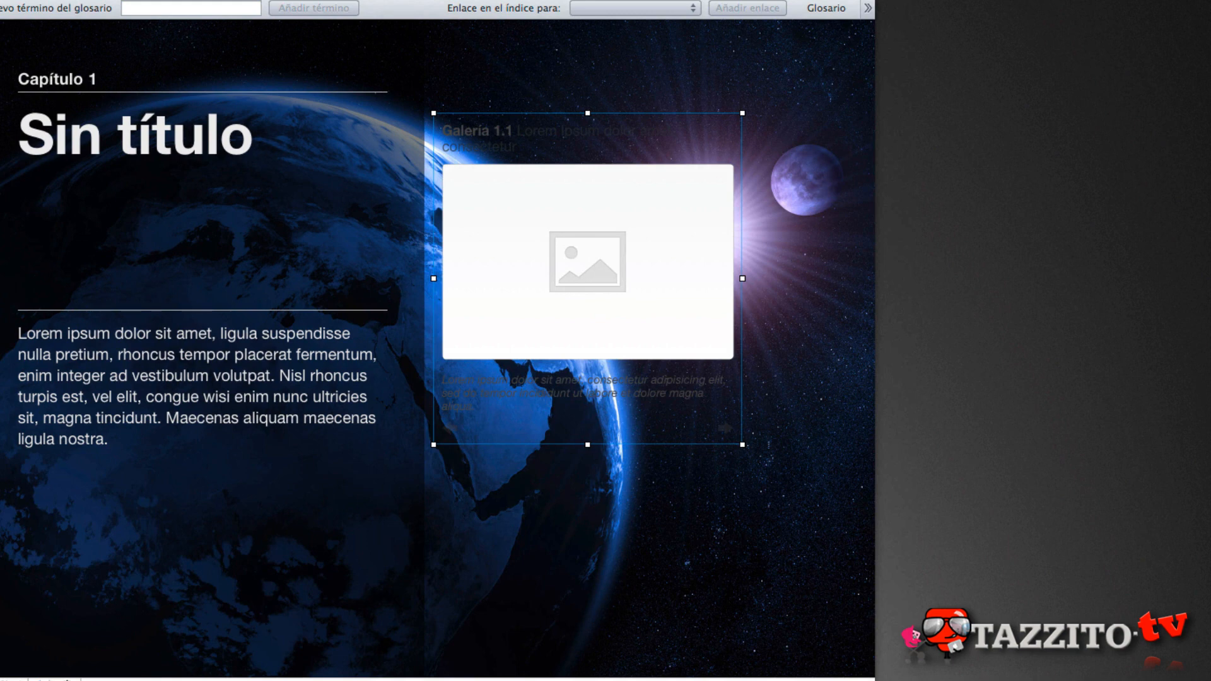
left_click_drag(1210, 127, 501, 301)
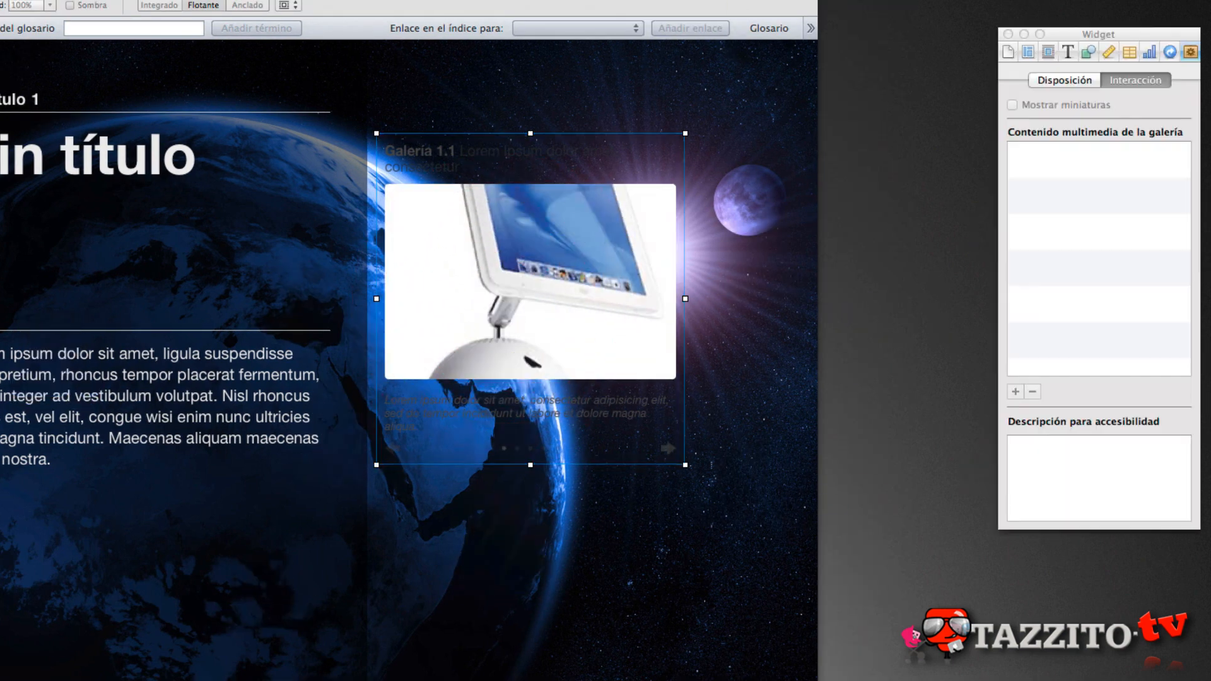
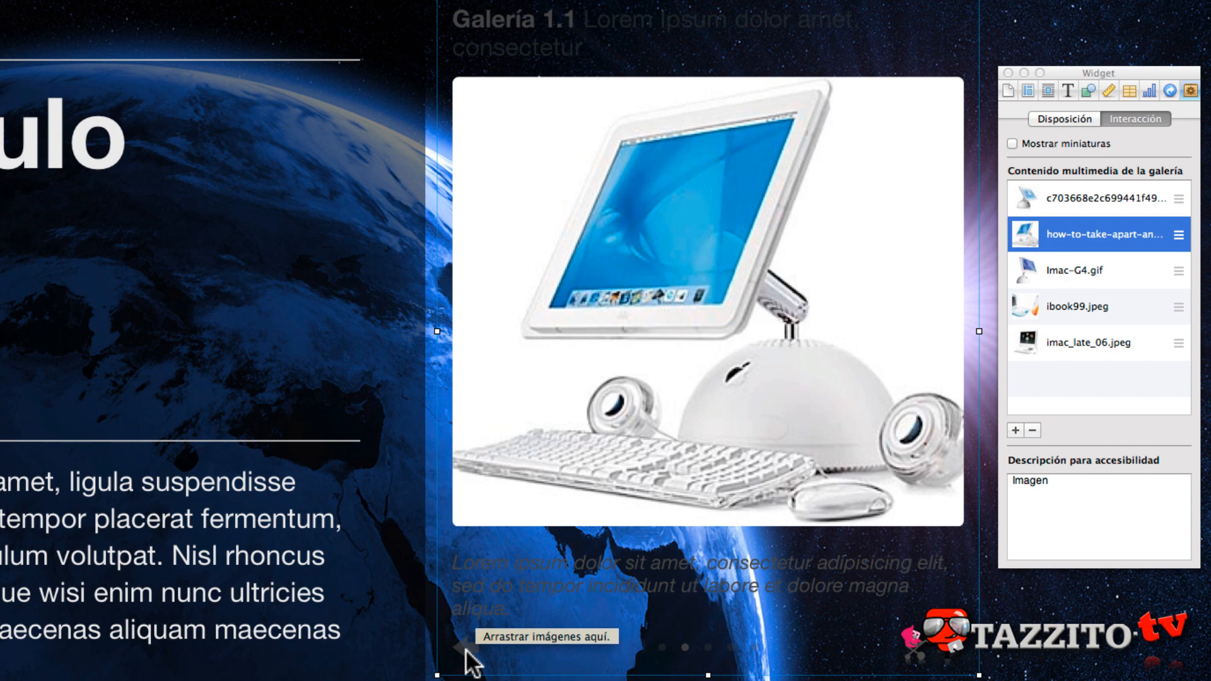
- Show thumbnails in the gallery widget and try them by going through its five images, ending on the second one
left_click(1013, 143)
left_click(511, 678)
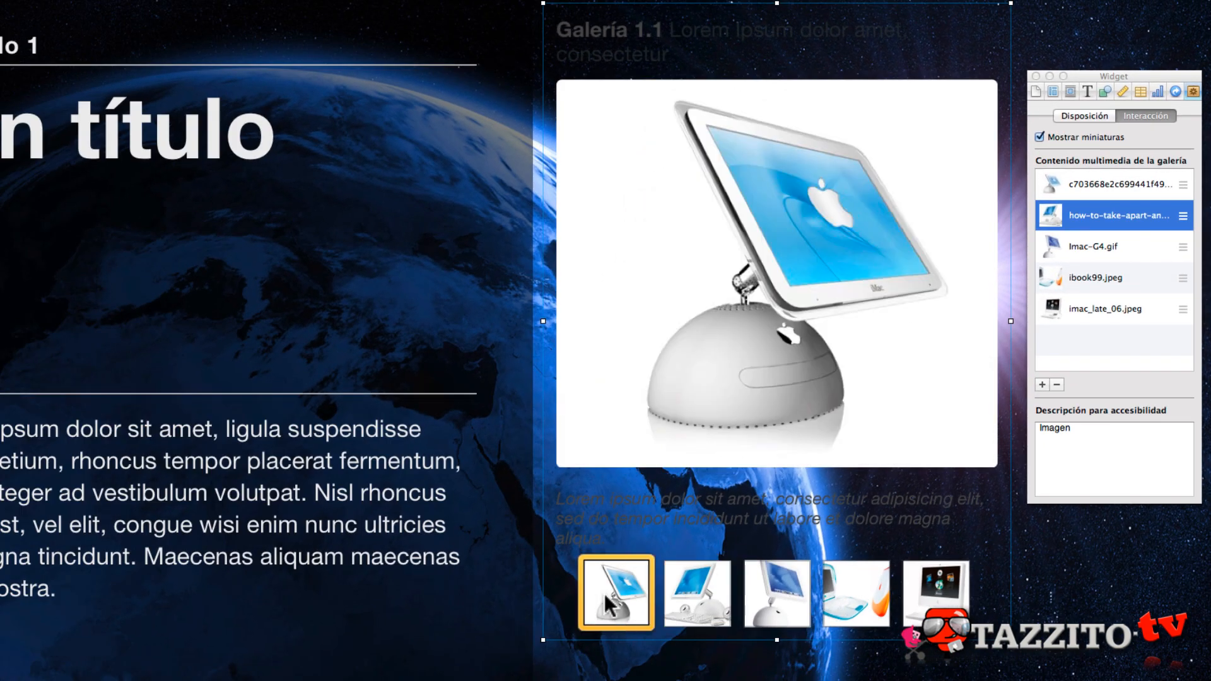
left_click(709, 603)
left_click(776, 599)
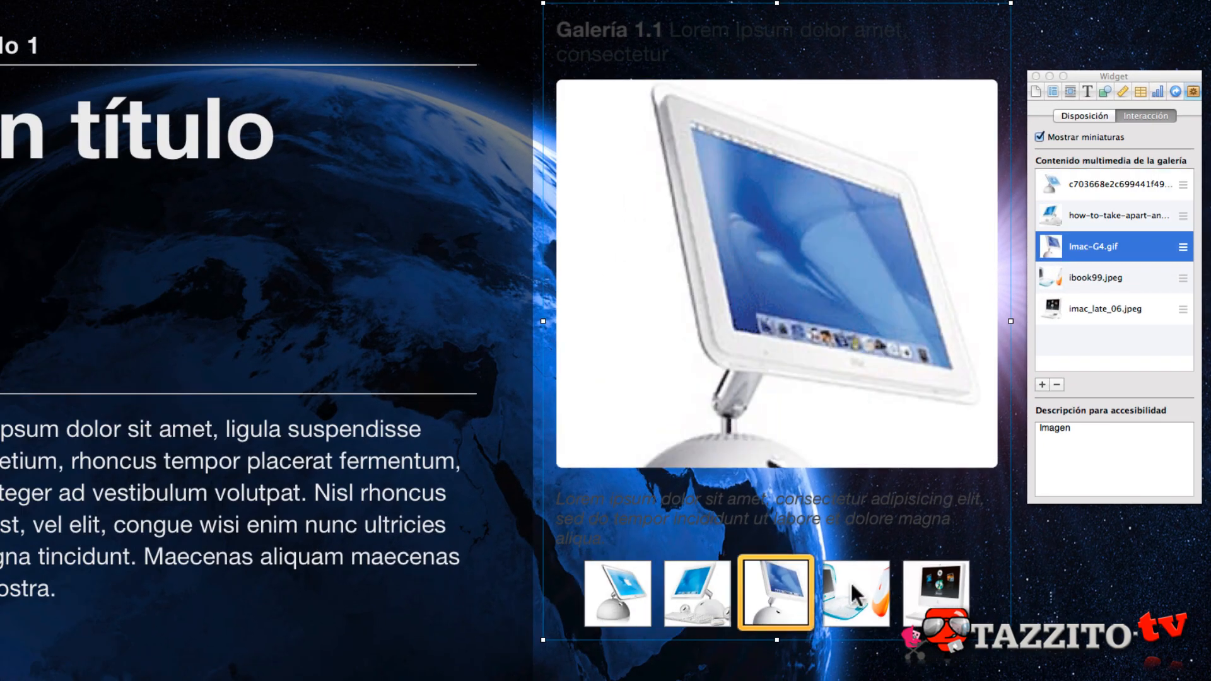
left_click(853, 593)
left_click(937, 588)
left_click(695, 587)
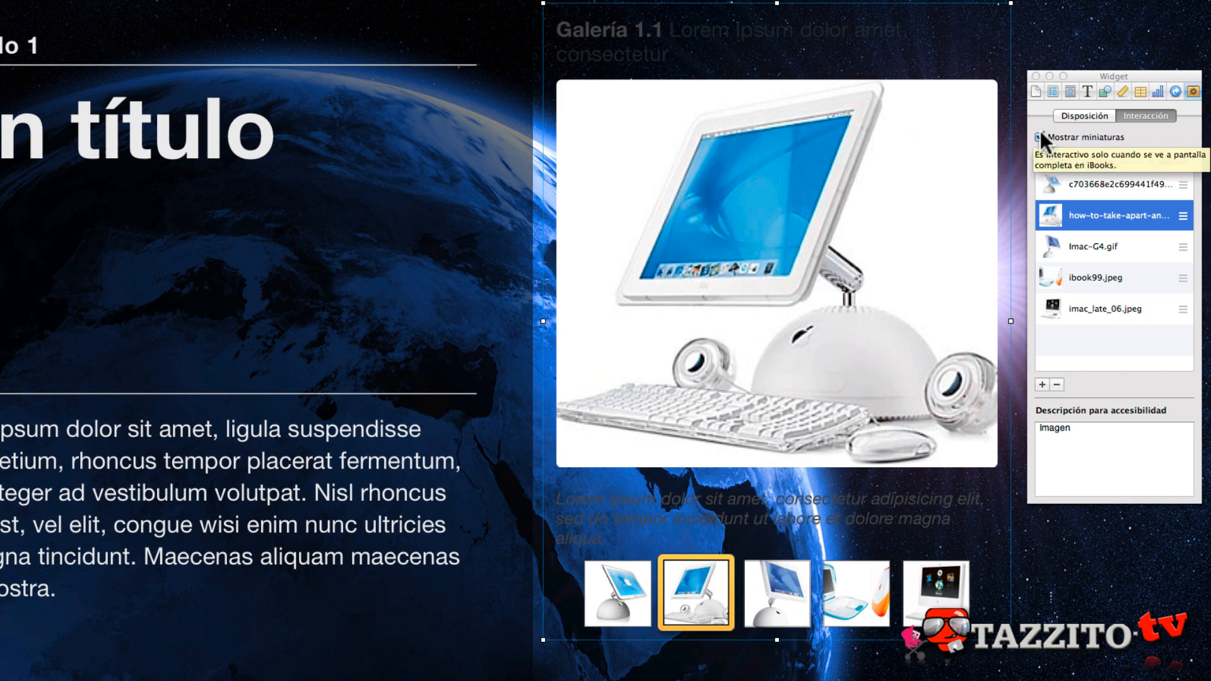
- Try the Arriba layout for the gallery widget
left_click(1081, 115)
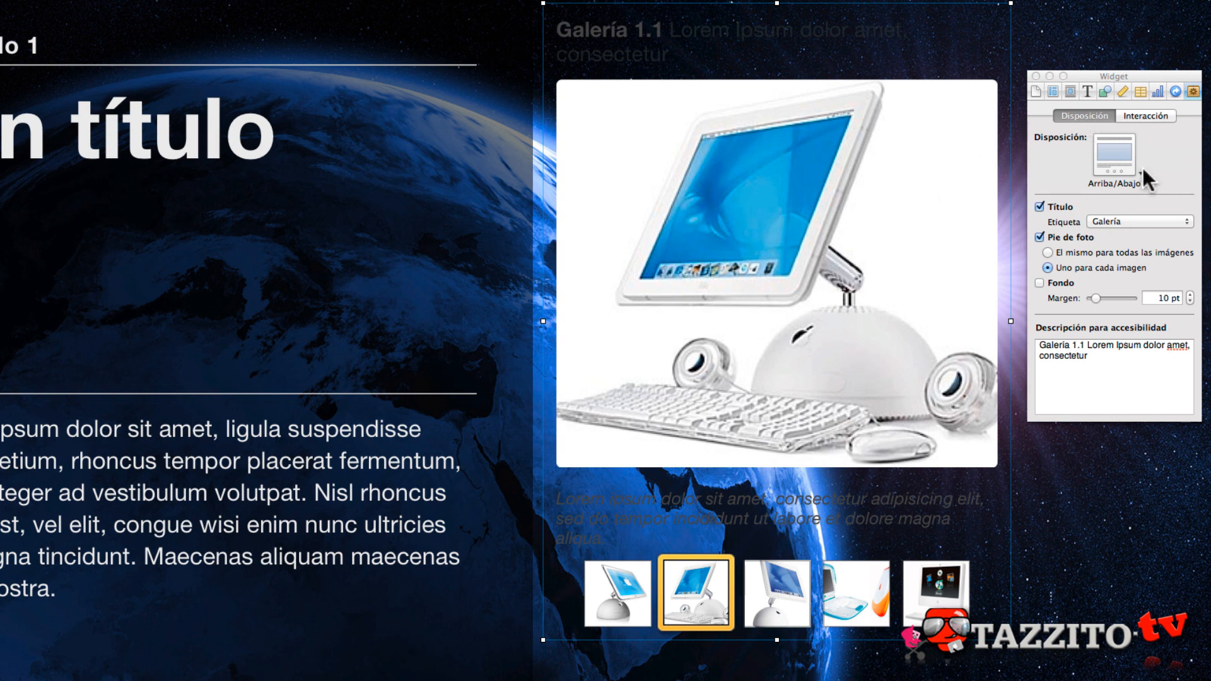
left_click(1135, 169)
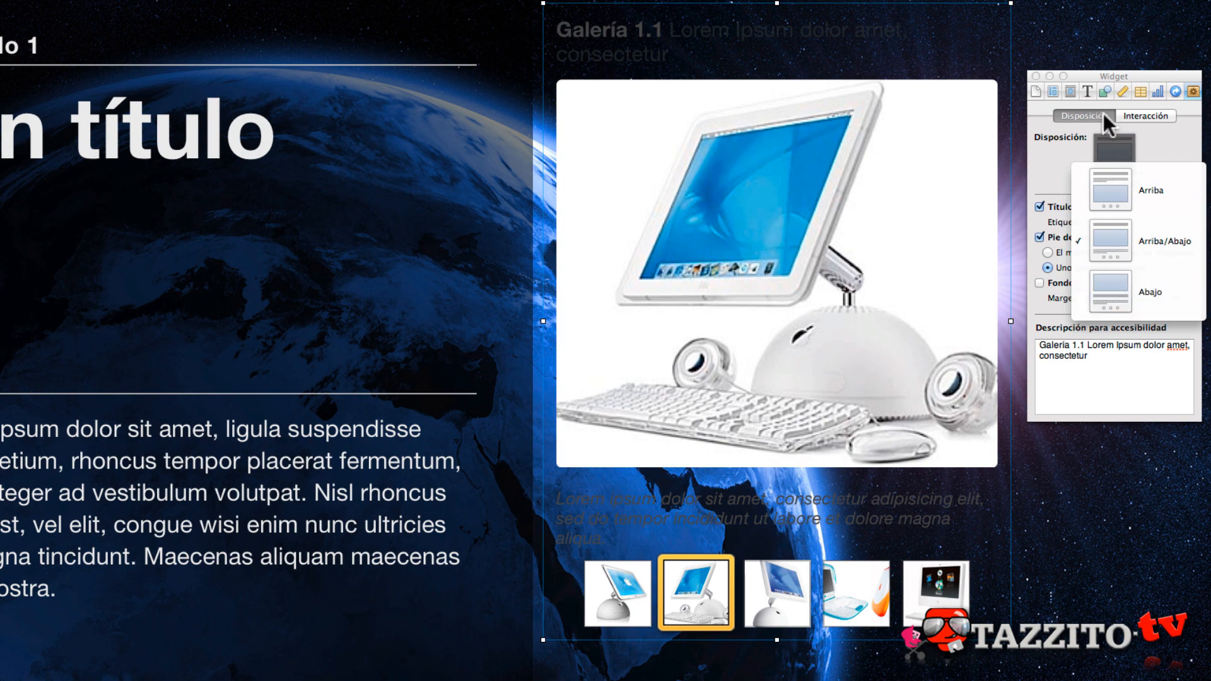
left_click(1115, 203)
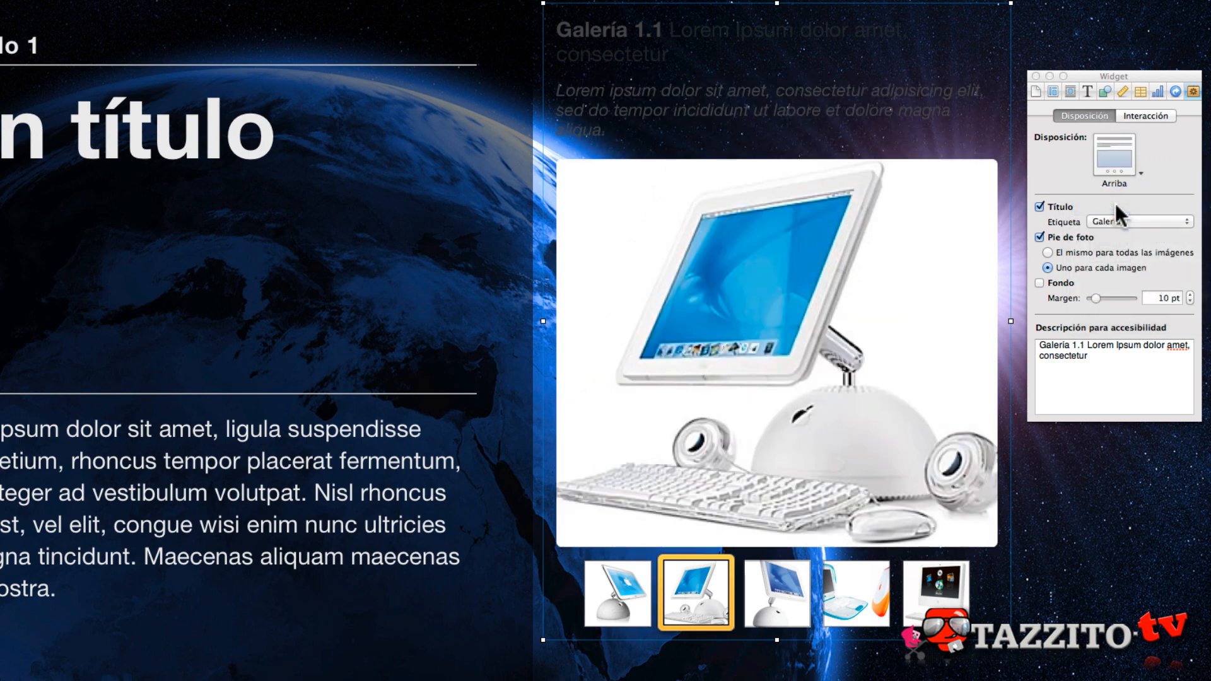
- Try the gallery widget without its title and without its caption, keeping both switched on at the end
left_click(1054, 202)
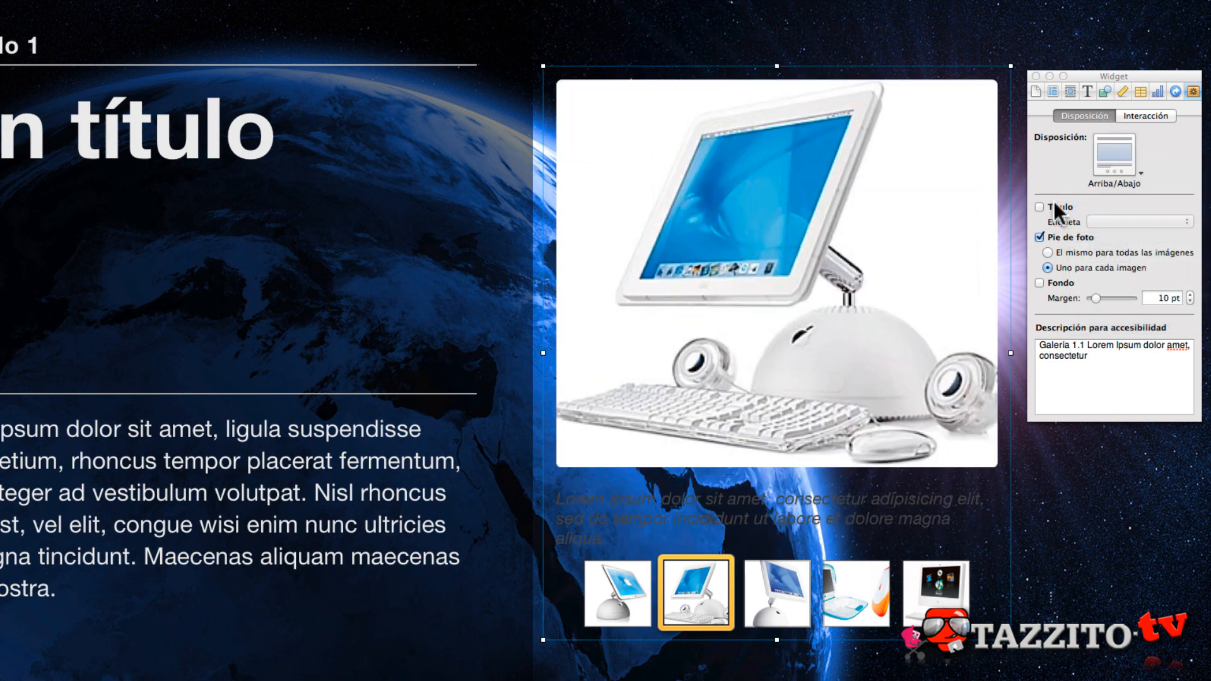
left_click(1053, 202)
left_click(1053, 202)
left_click(1054, 201)
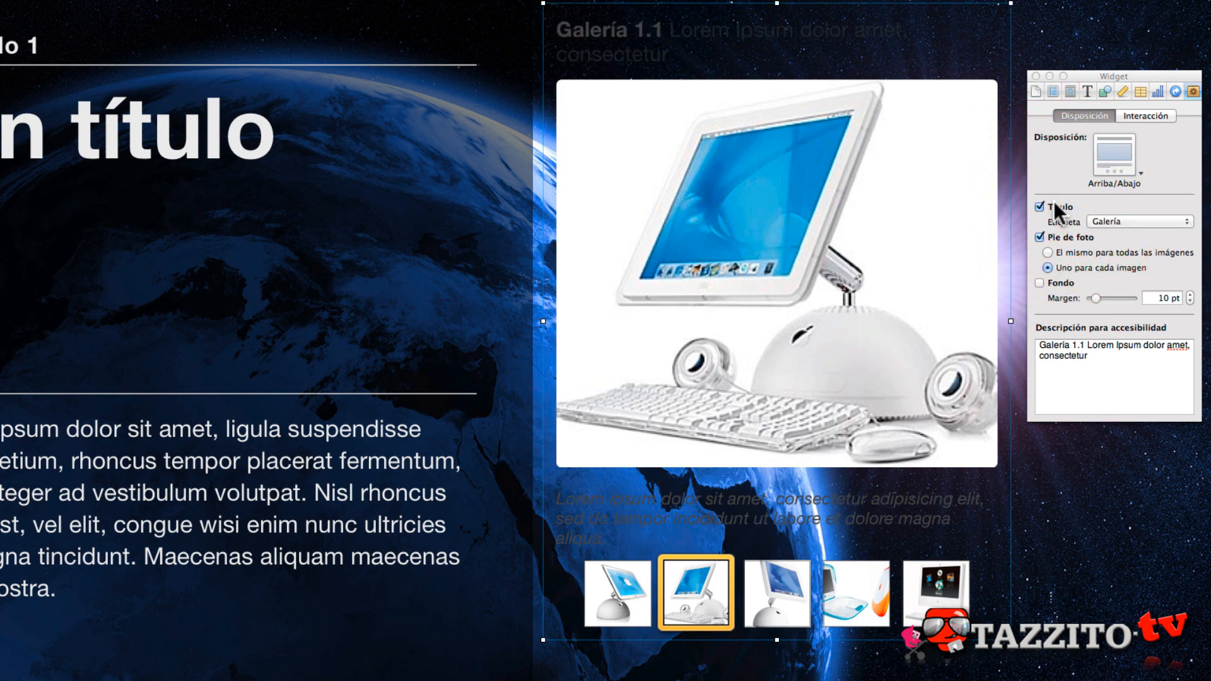
left_click(1061, 238)
left_click(1061, 238)
left_click(1061, 239)
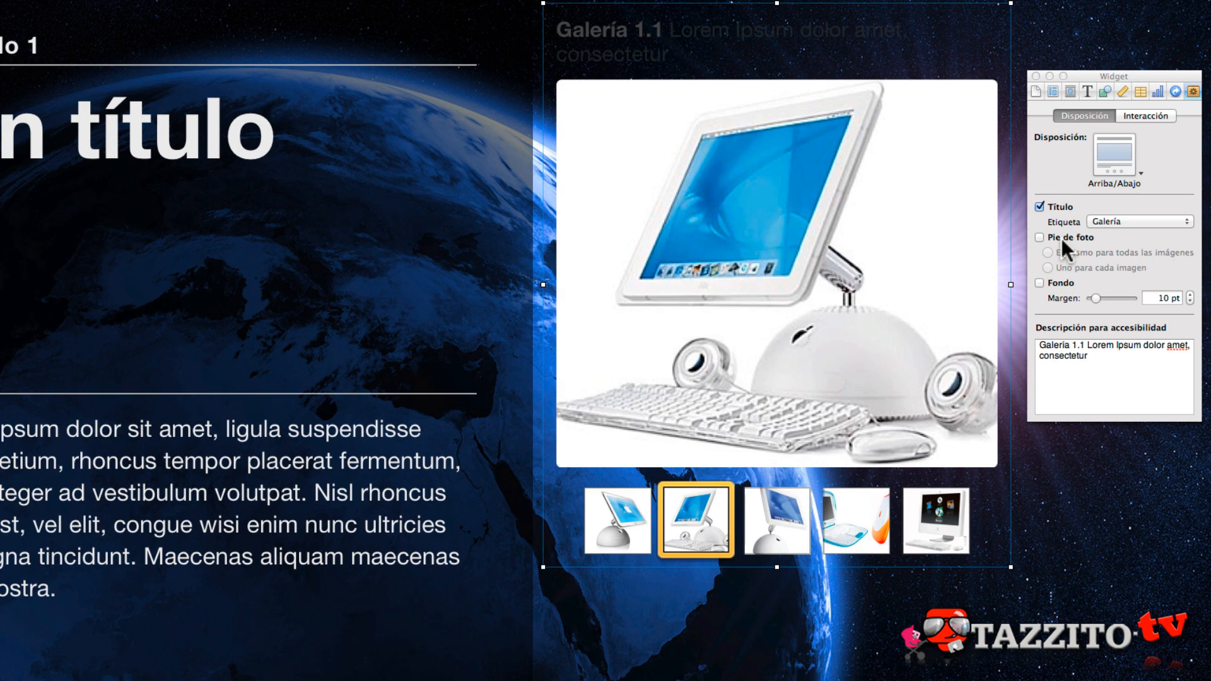
left_click(1061, 239)
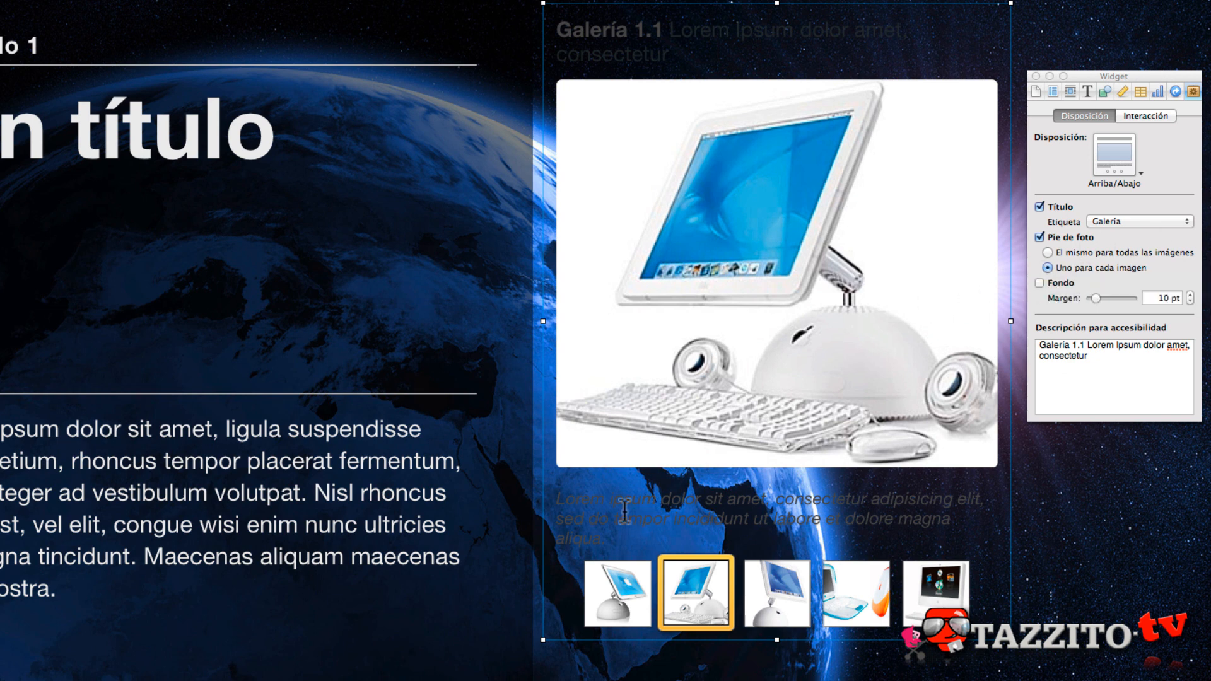
- Replace the second image's caption with "Pie de imagen 1" and compare it with the captions of the third and first images
left_click(748, 486)
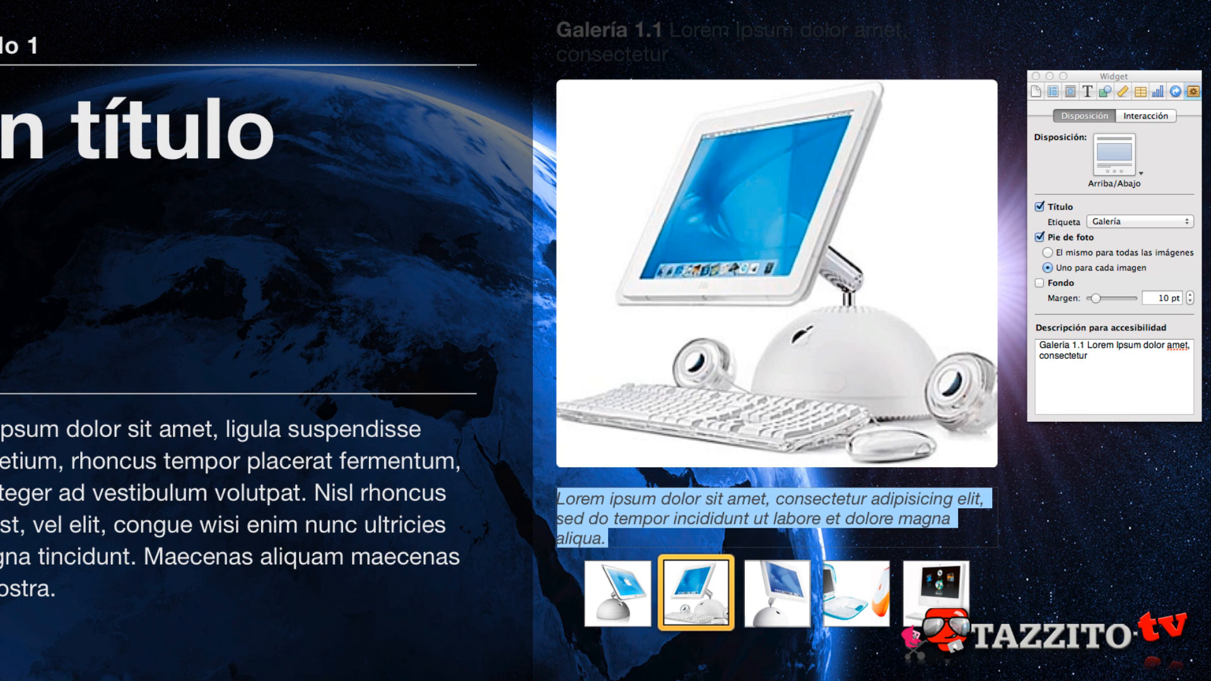
key("BackSpace")
type("imagen 1")
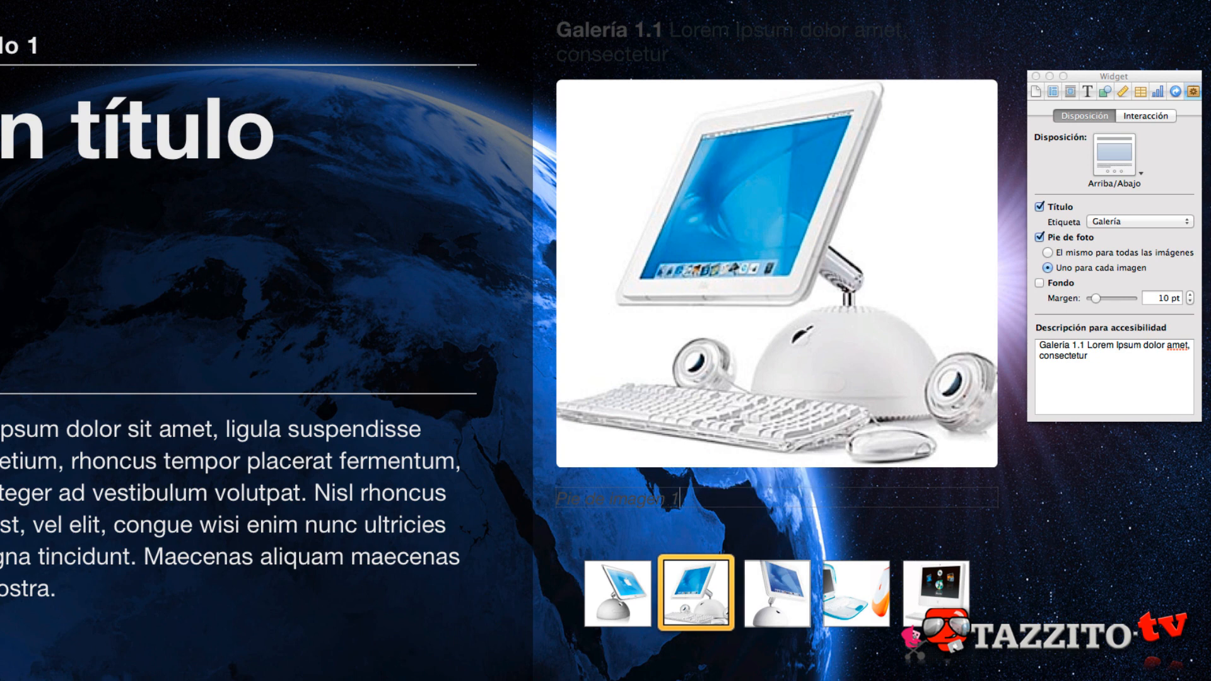
left_click(782, 544)
left_click(839, 365)
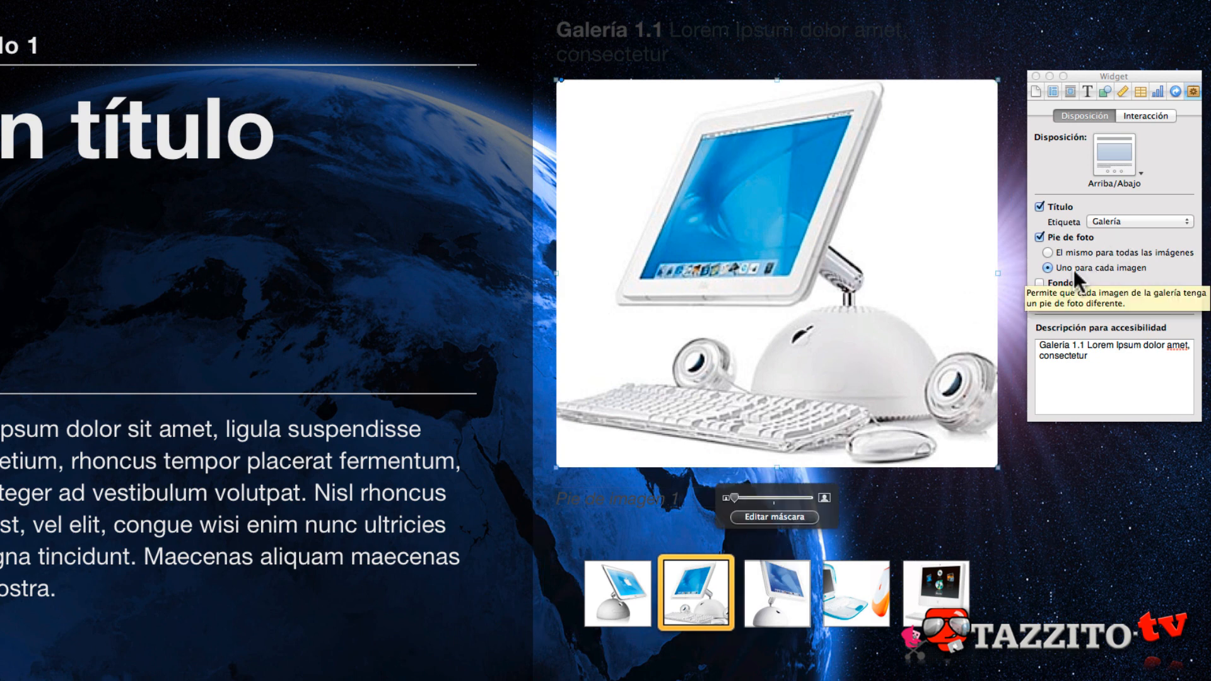
left_click(753, 606)
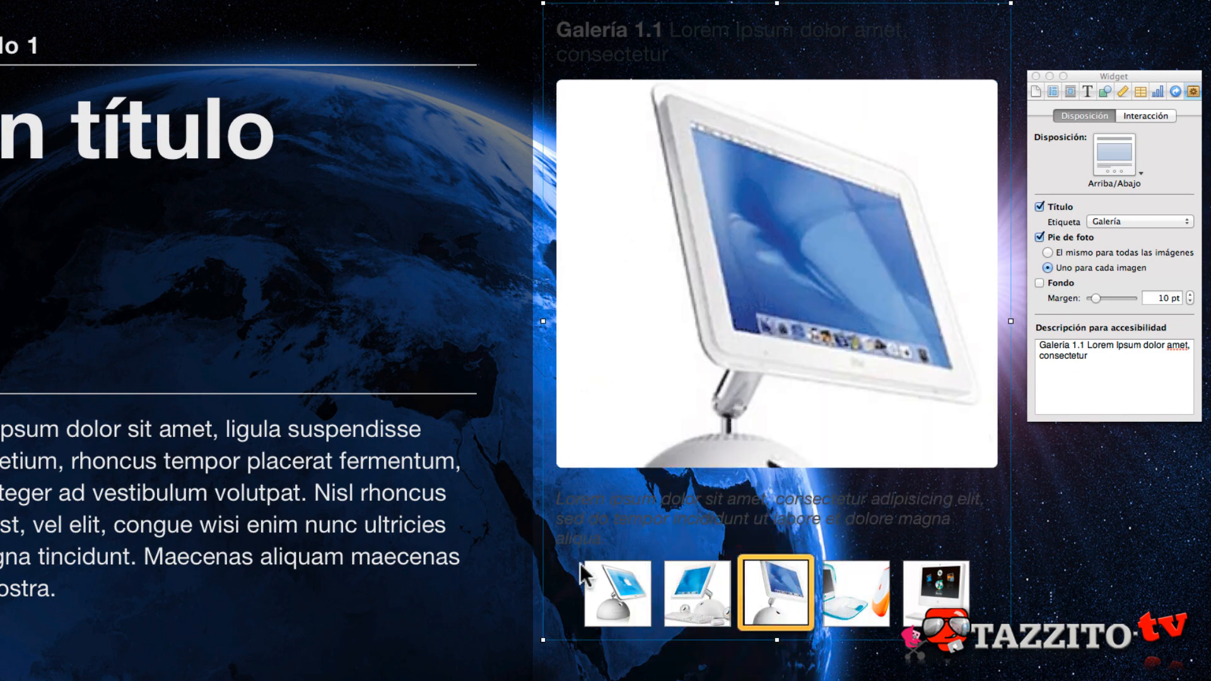
left_click(604, 587)
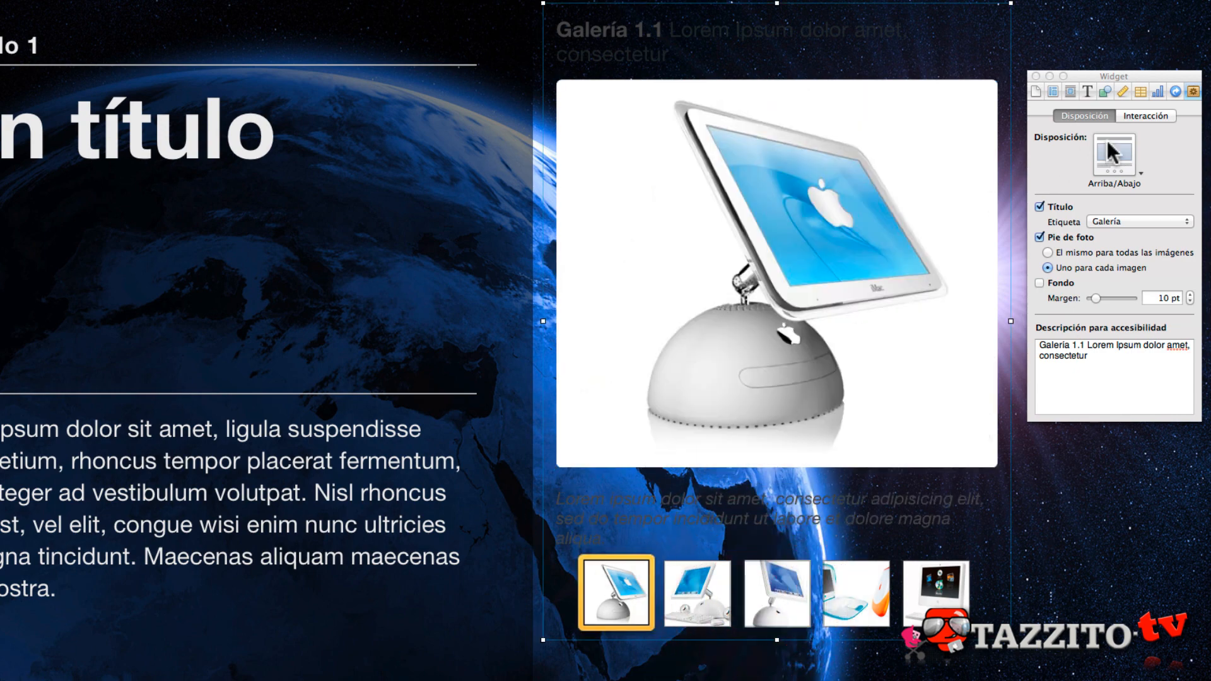
- Try one shared caption for all gallery images, and switch back to a separate caption for each image
left_click(1055, 247)
left_click(676, 592)
left_click(611, 580)
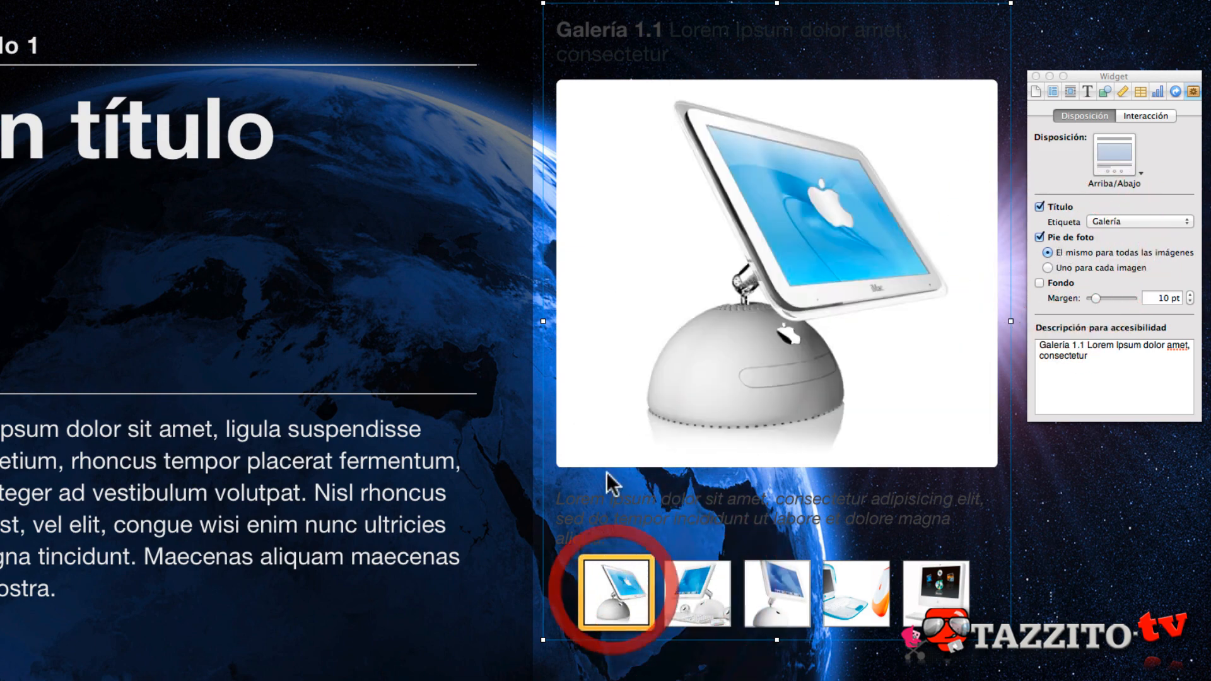
left_click(603, 506)
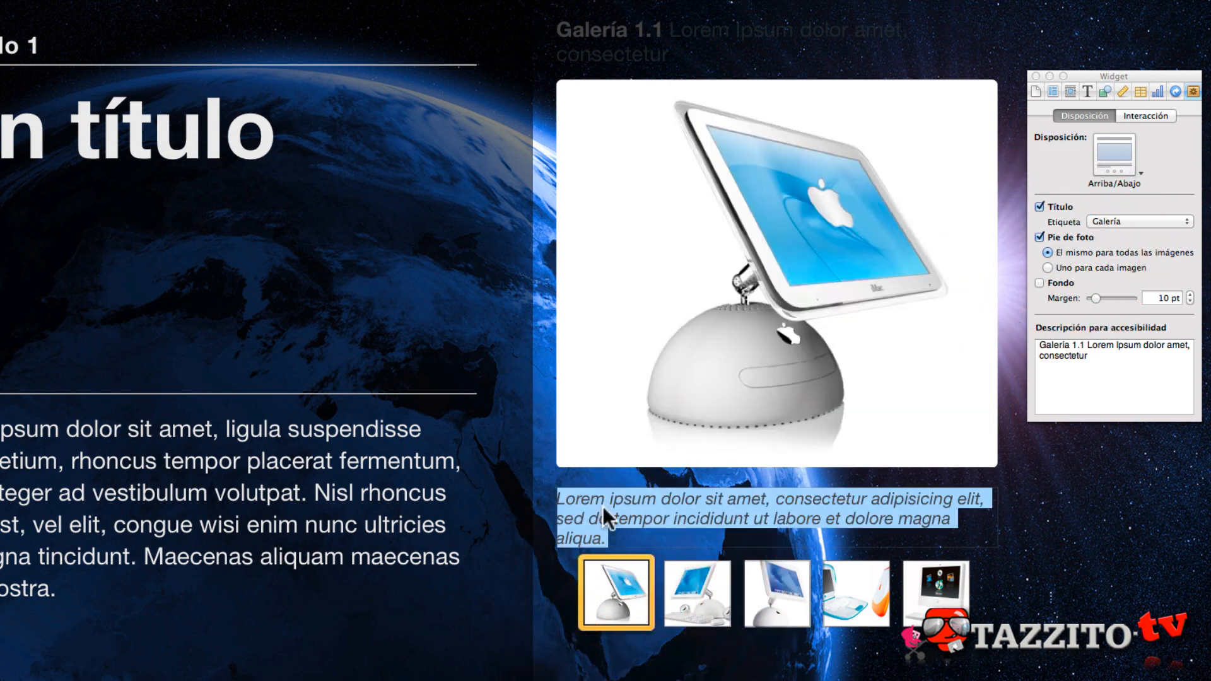
left_click(1097, 267)
- Compare the gallery widget with and without its background (Fondo), and leave the background on
left_click(1040, 283)
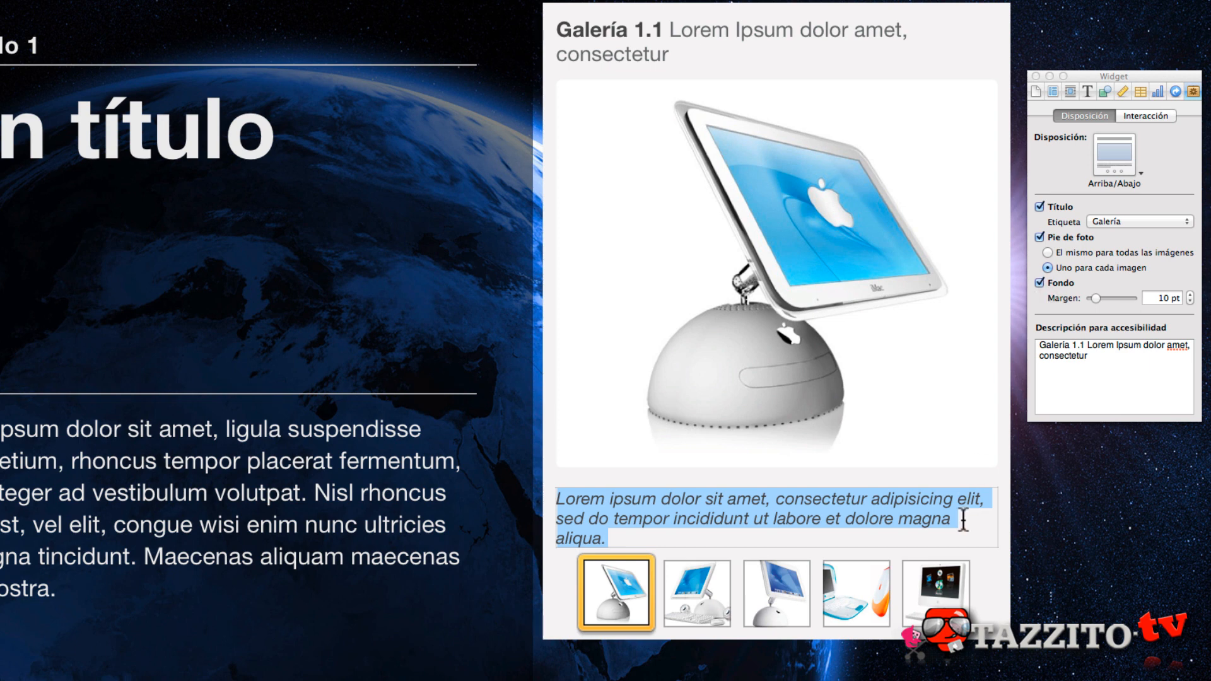
left_click(1039, 283)
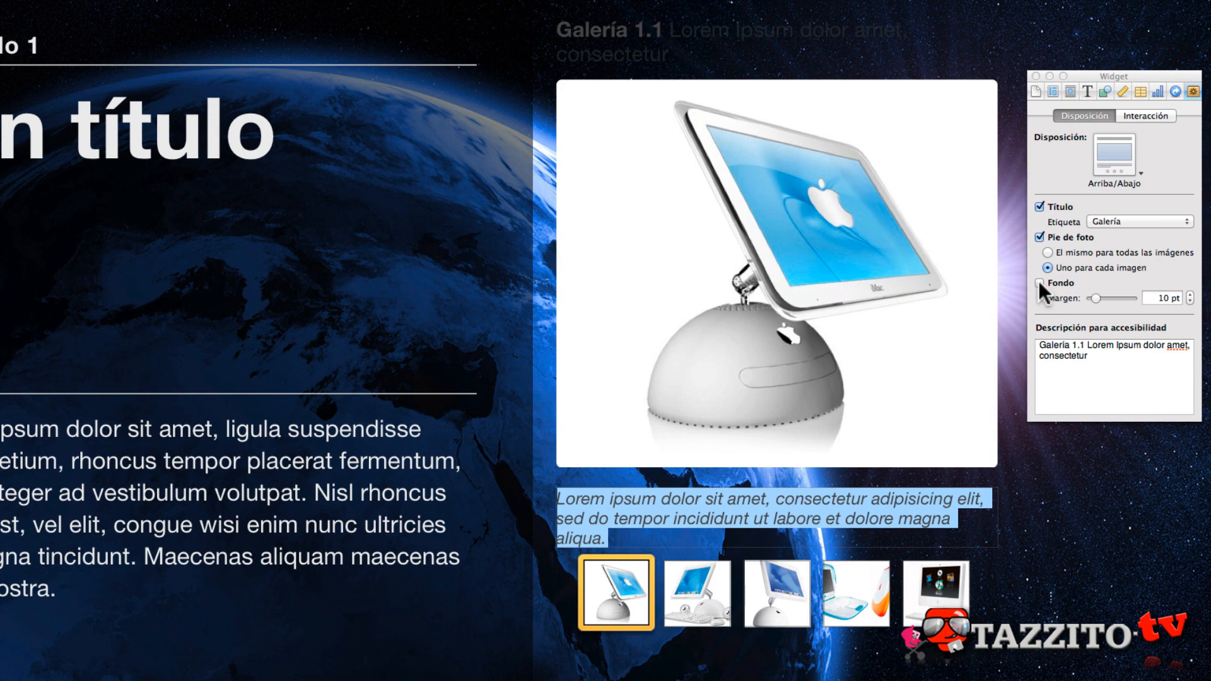
left_click(1040, 609)
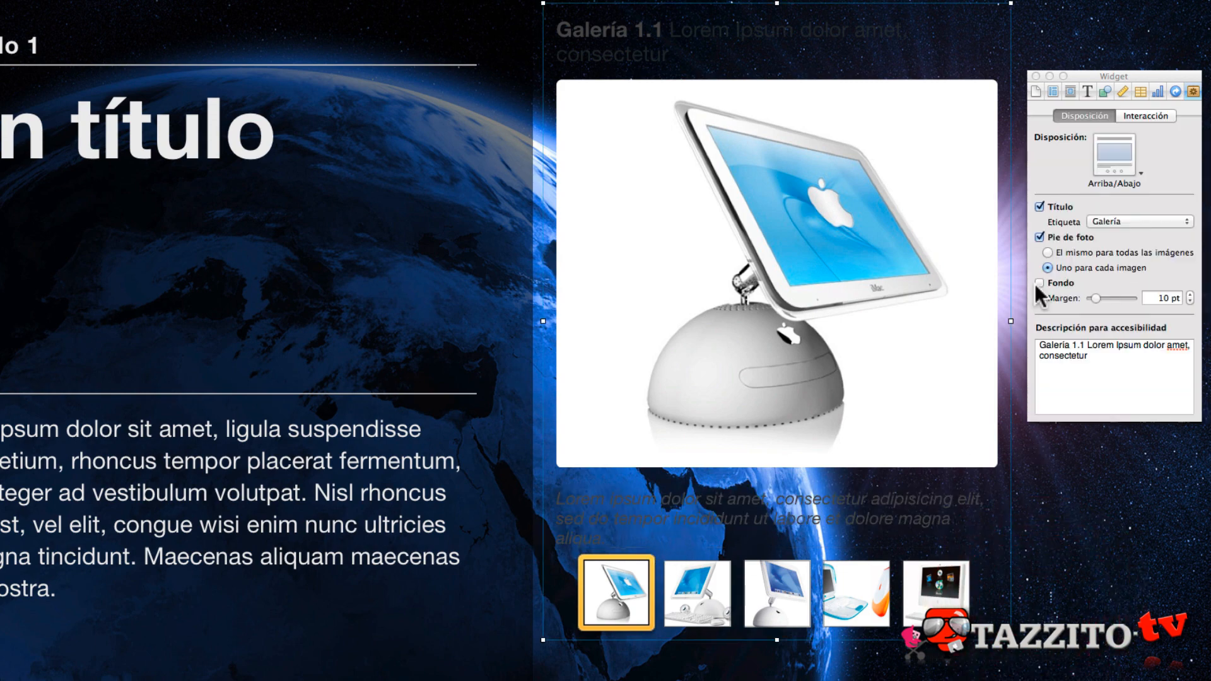
left_click(1038, 283)
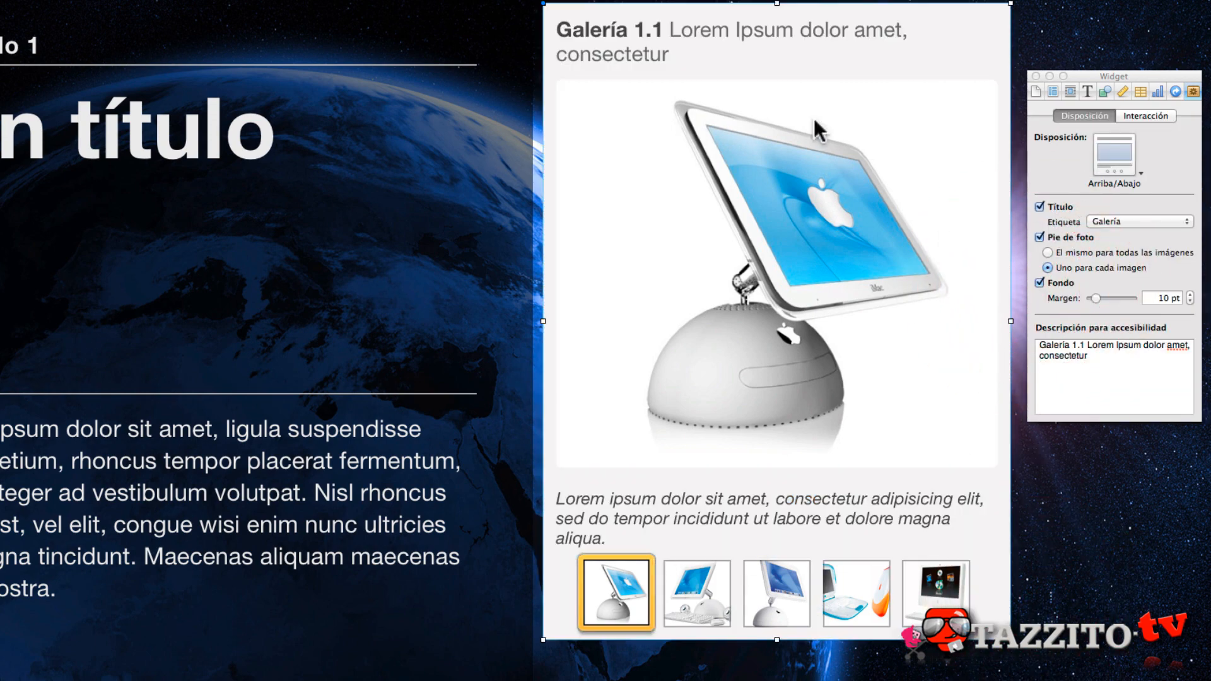
- Try a background margin of 0 pt on the gallery widget and set it back to 10 pt
left_click_drag(1094, 293, 1057, 309)
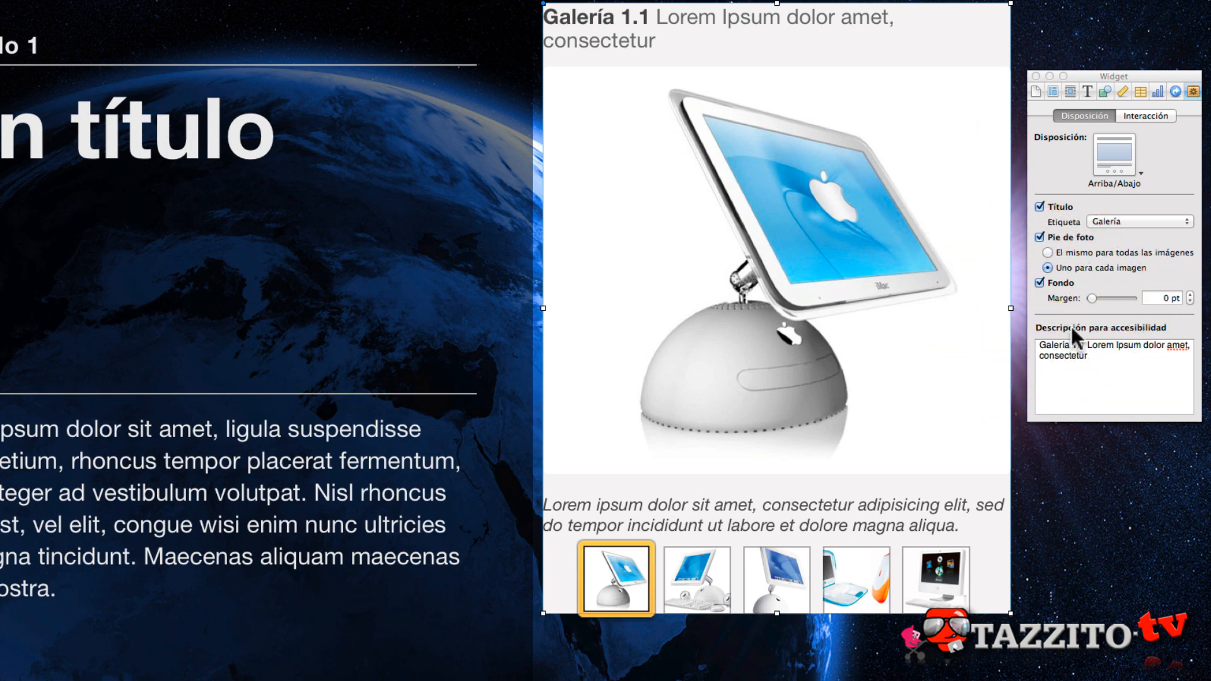
left_click(1155, 296)
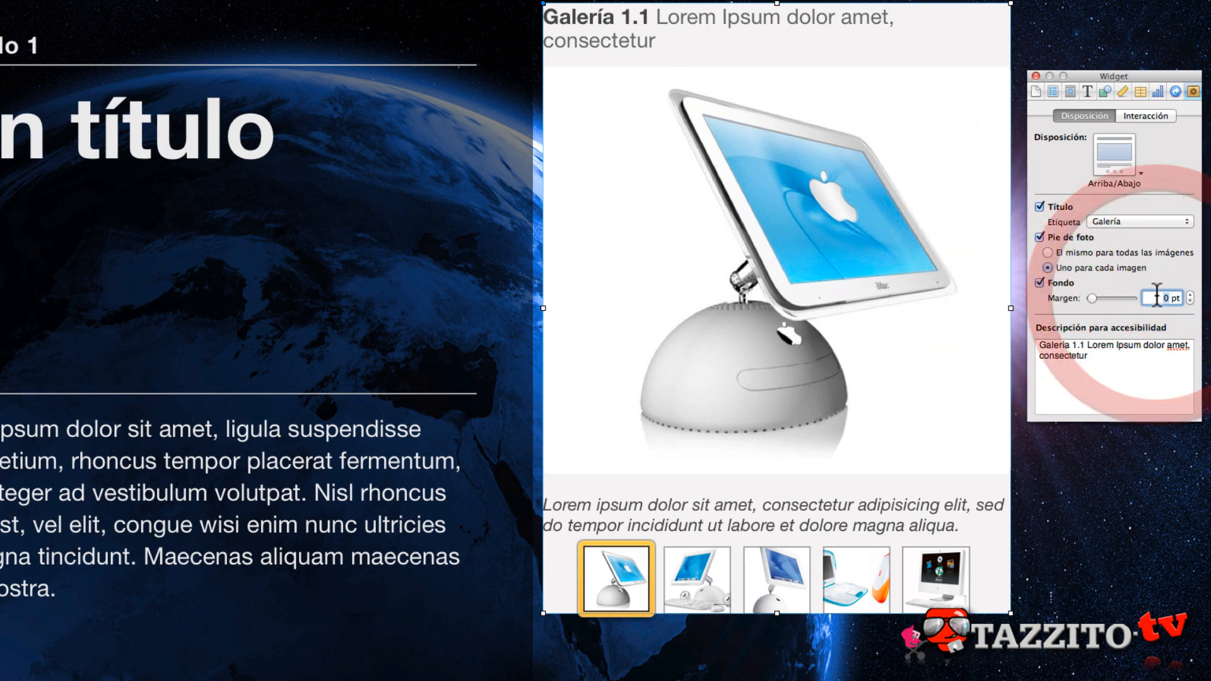
type("10")
key("Return")
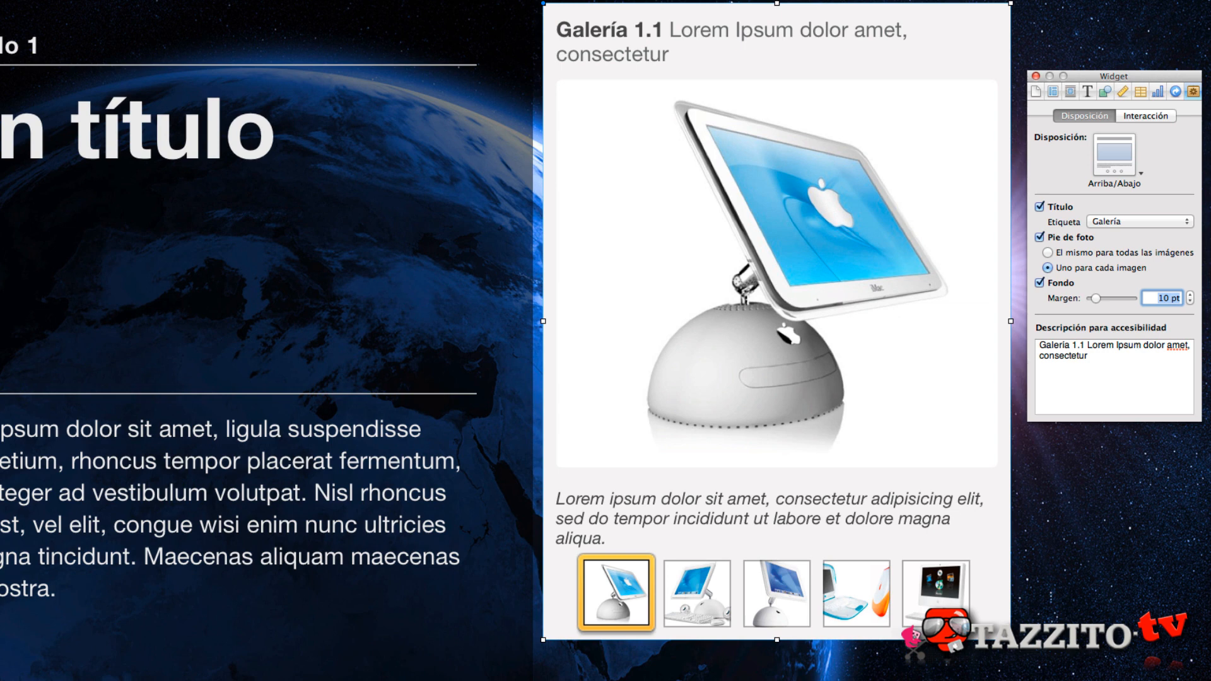
- Replace the placeholder text after "Galería 1.1" in the widget's accessibility description with "Mis Macs Favoritos"
left_click(1096, 372)
left_click_drag(1096, 372, 1085, 346)
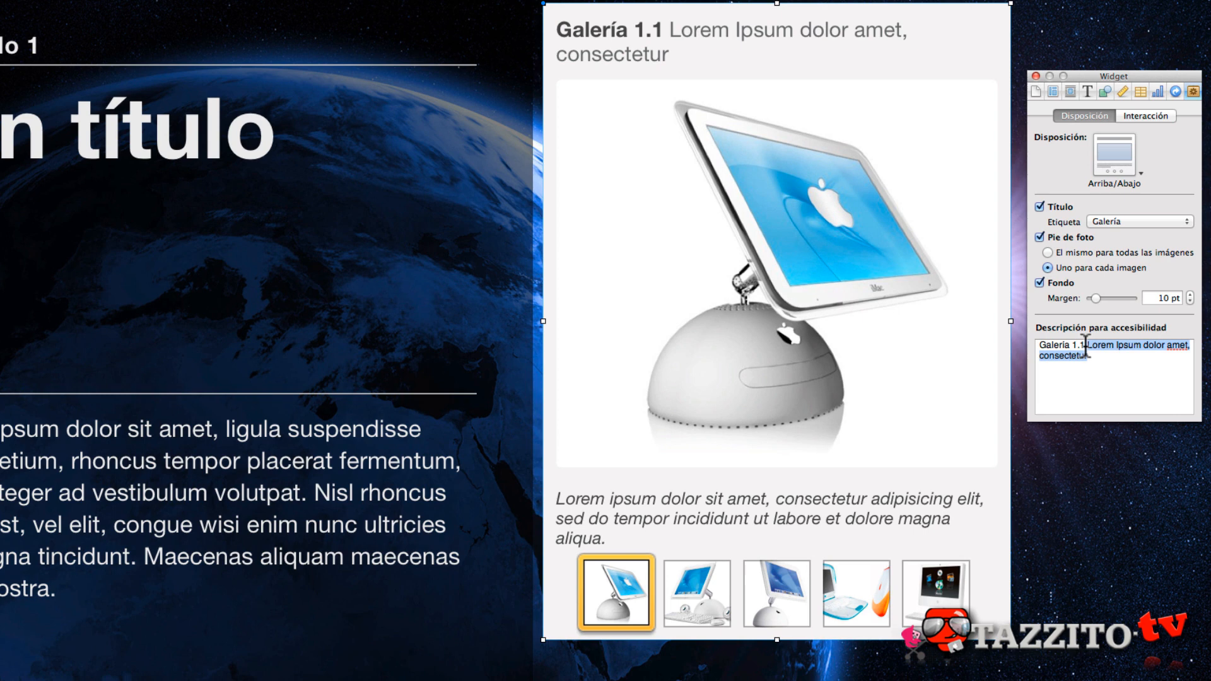
type("Mis Macs Favoritos")
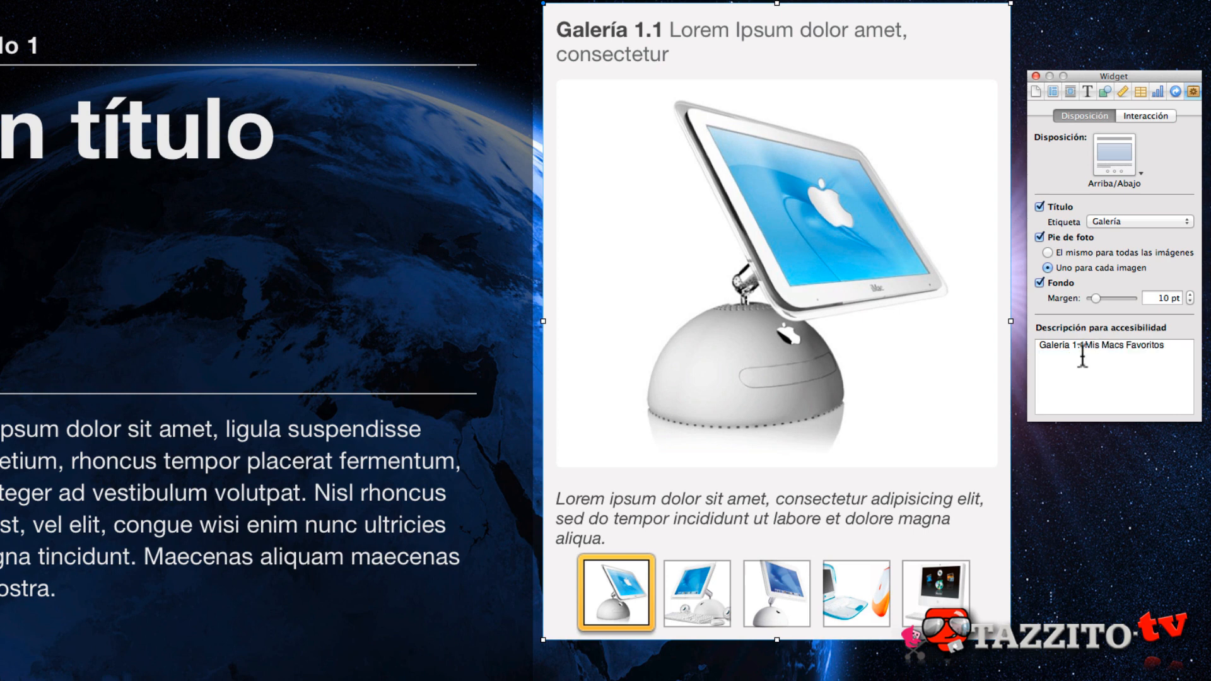
- Replace the first image's caption with "iMac Lamparita, Nunca lo tuve, pero me habria encantado..."
left_click(832, 503)
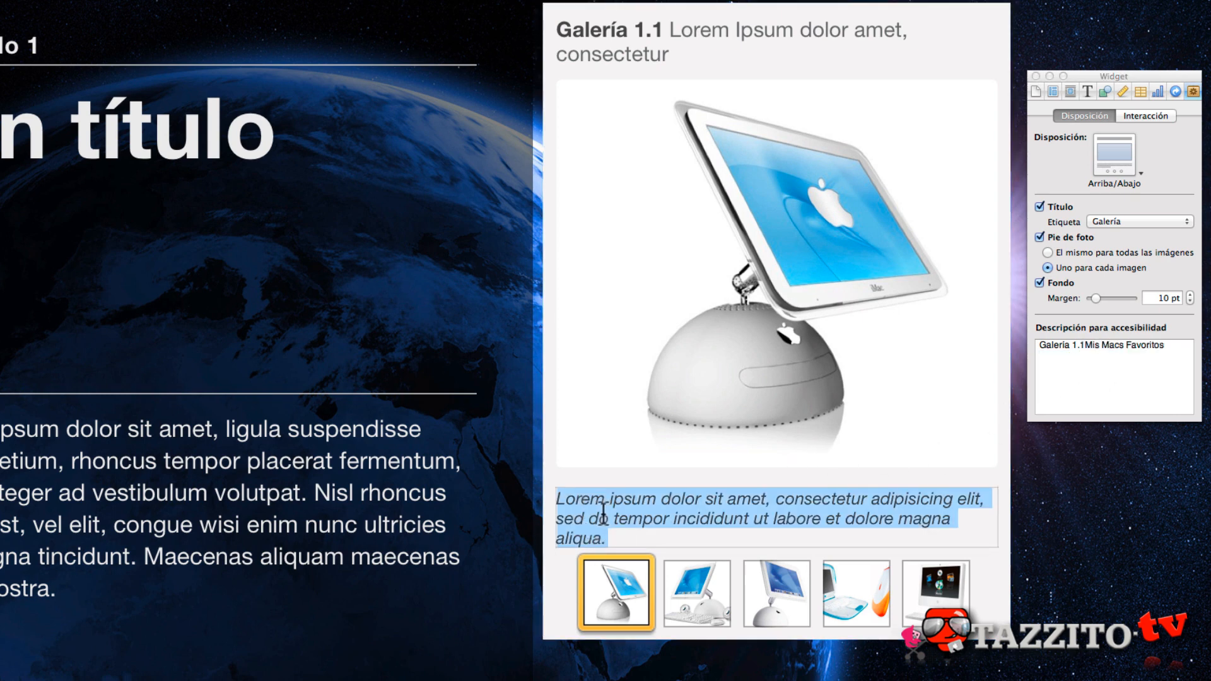
type("iMac Lamparita, Nunca lo tuve, pero me habria encantado...")
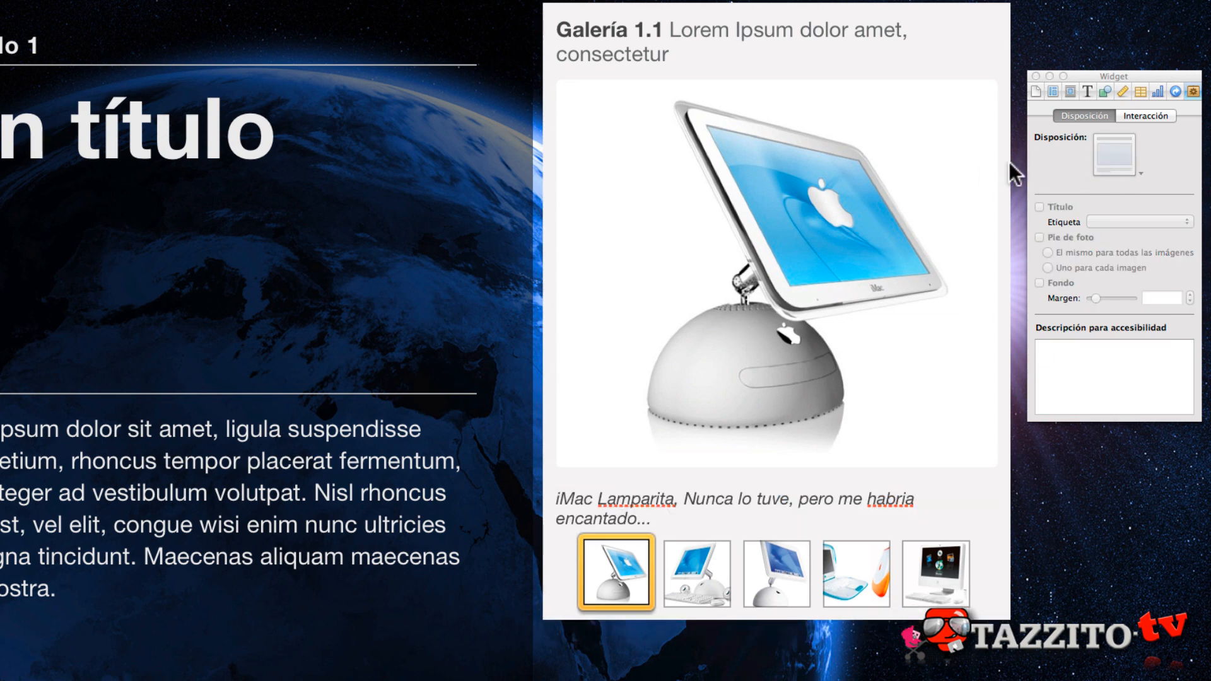
left_click(748, 4)
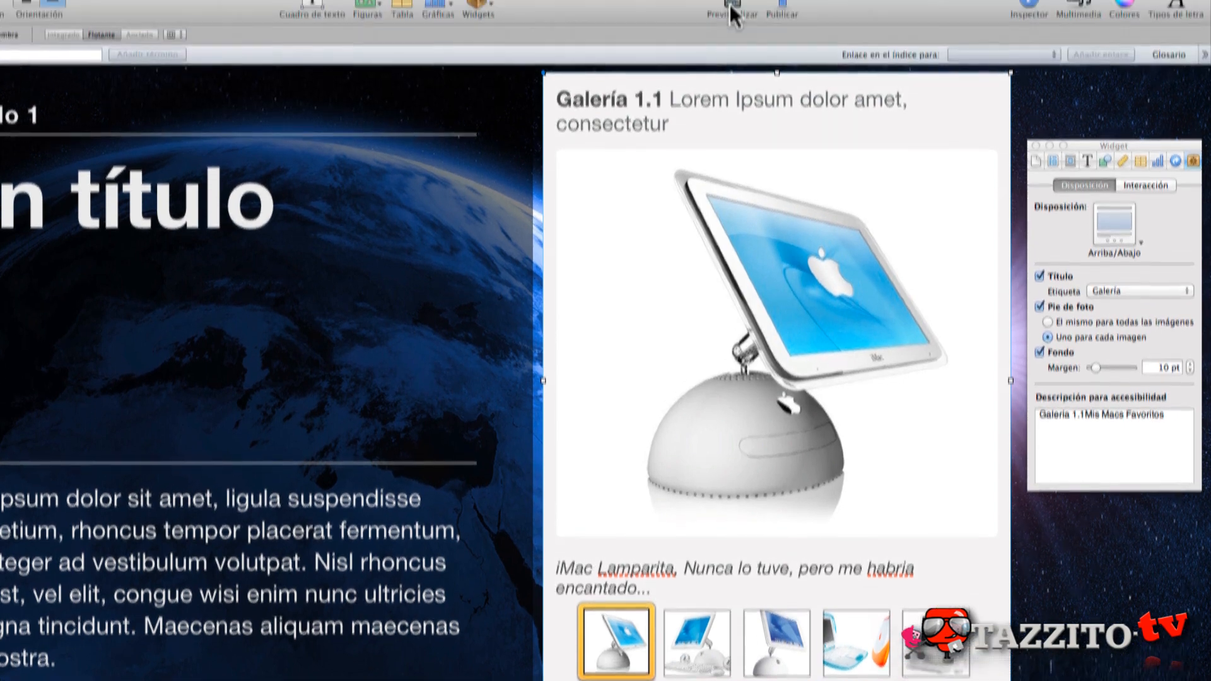
left_click(731, 28)
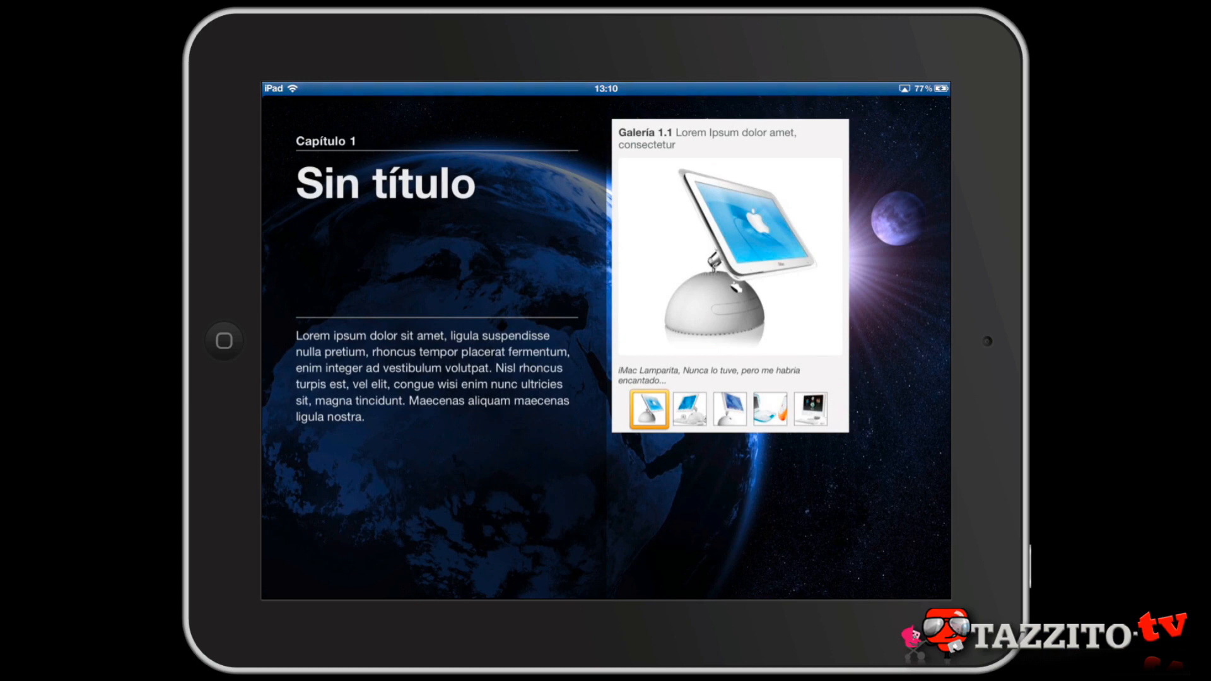
- Switch to the book preview on the iPad and go through the gallery's images with the thumbnails, back to the first
left_click(689, 408)
left_click(730, 409)
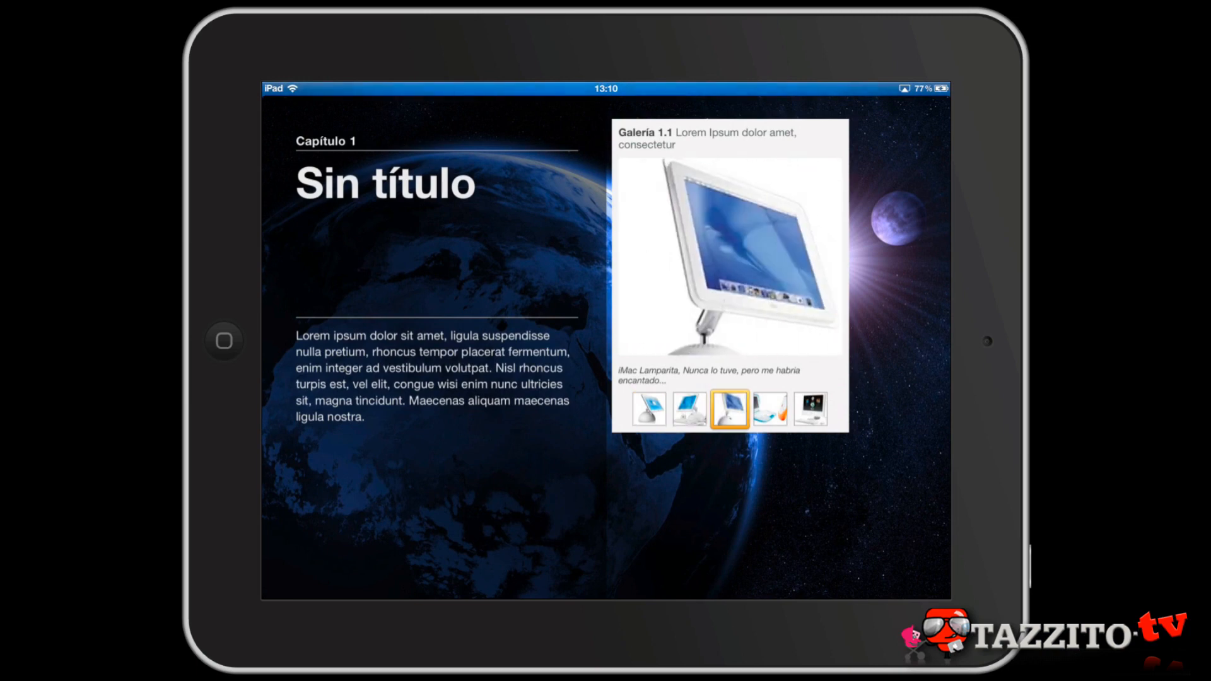
left_click(770, 409)
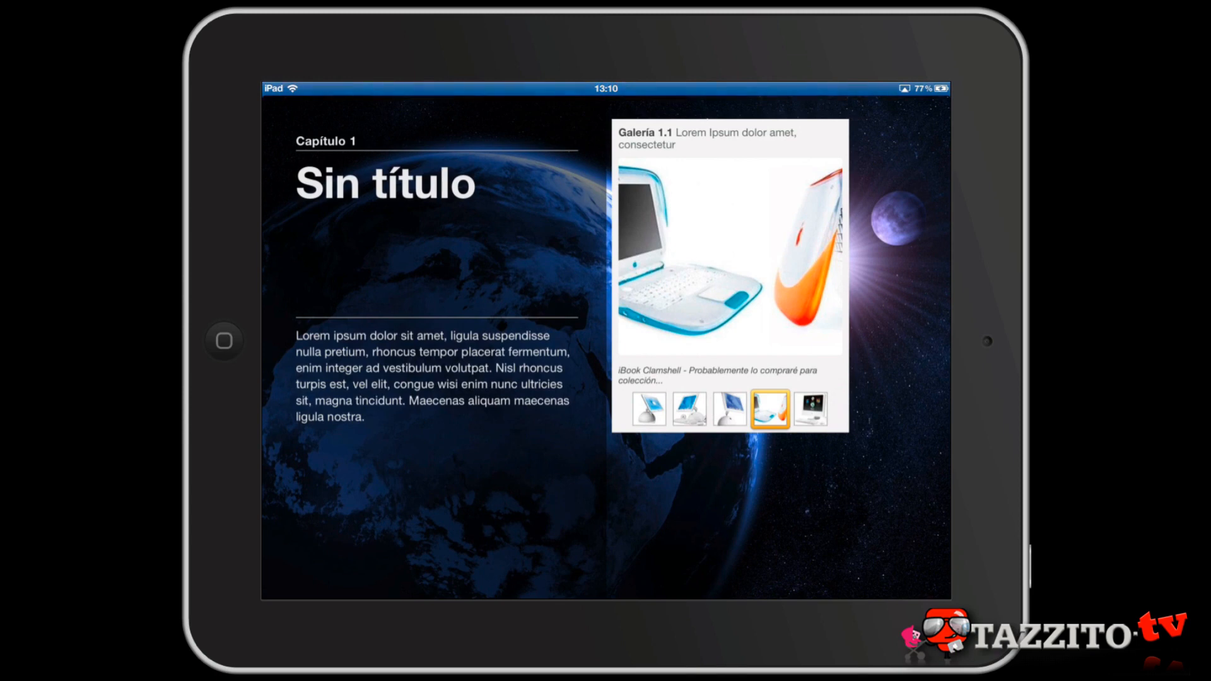
left_click(810, 409)
left_click(649, 409)
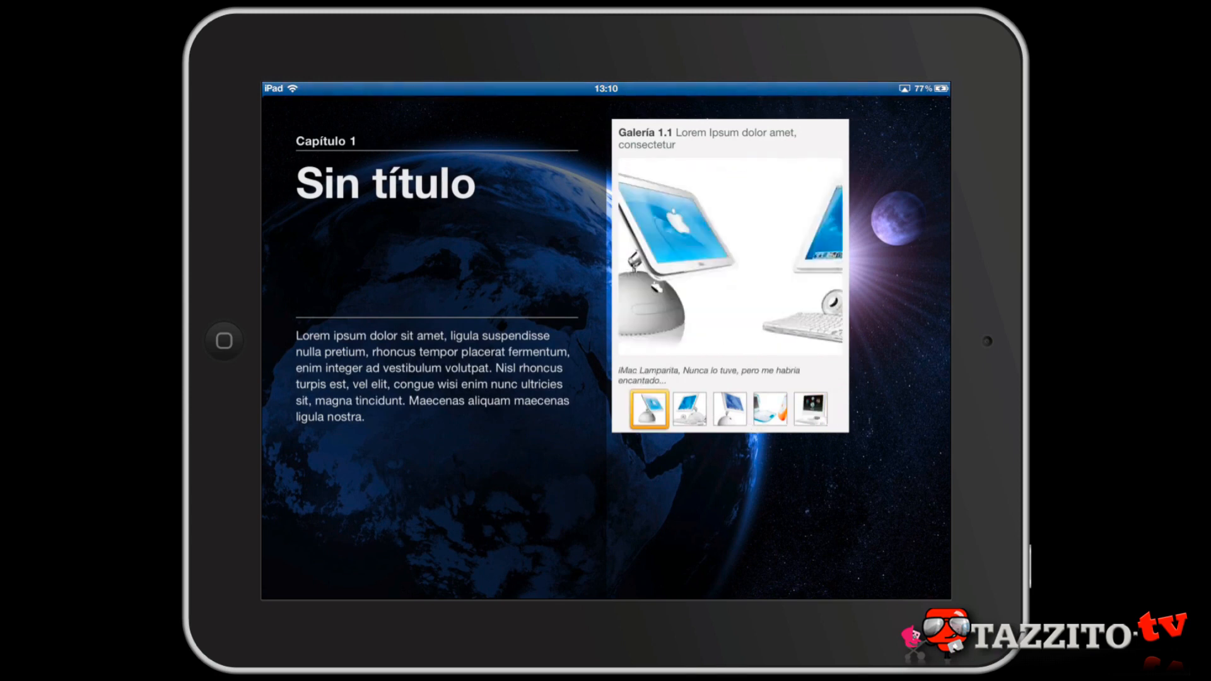
- Enlarge the gallery's first image in the iPad preview to view the gallery in full screen
scroll(730, 256, "up", 5)
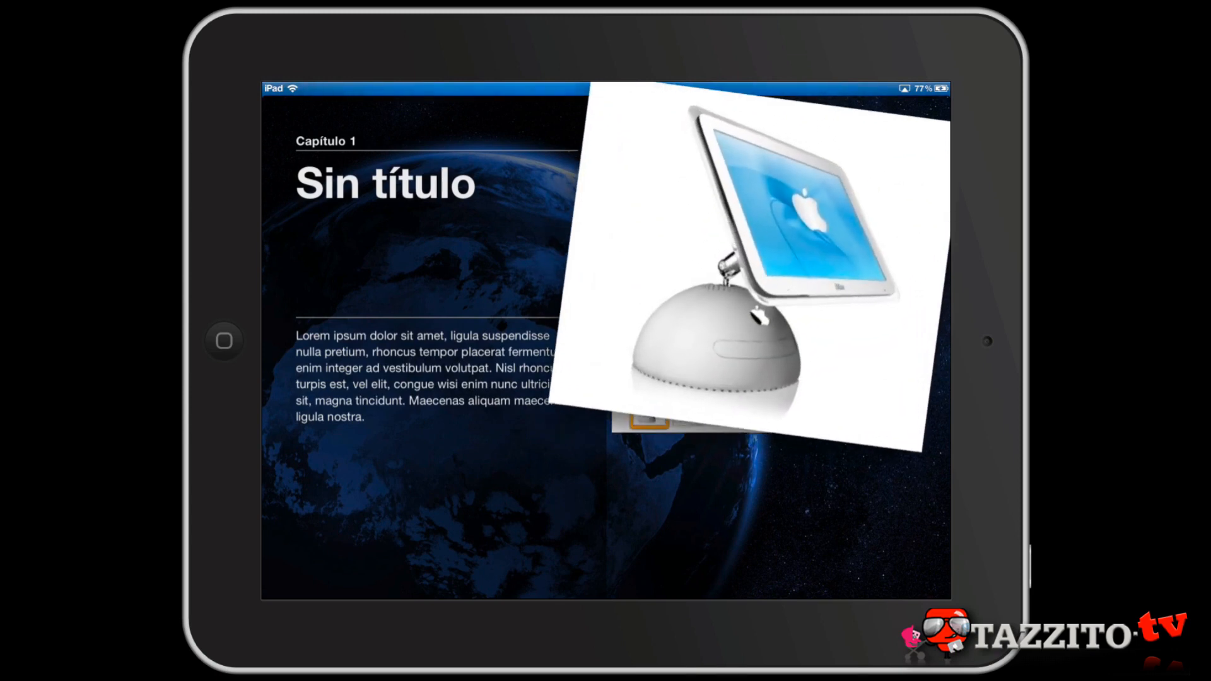
mouse_move(754, 268)
left_mouse_down()
mouse_move(681, 296)
mouse_move(615, 359)
left_mouse_up()
scroll(615, 360, "up", 5)
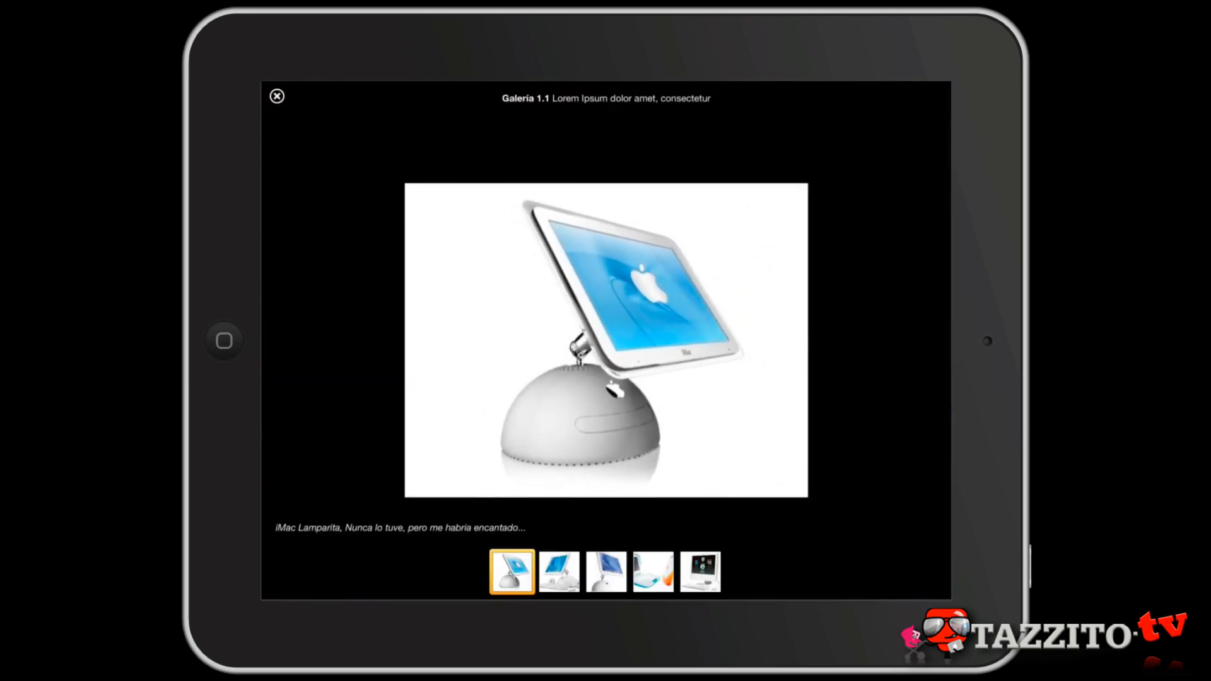
- Browse the full-screen gallery in the iPad preview through to its last image and leave the full-screen view
left_click_drag(693, 341, 526, 341)
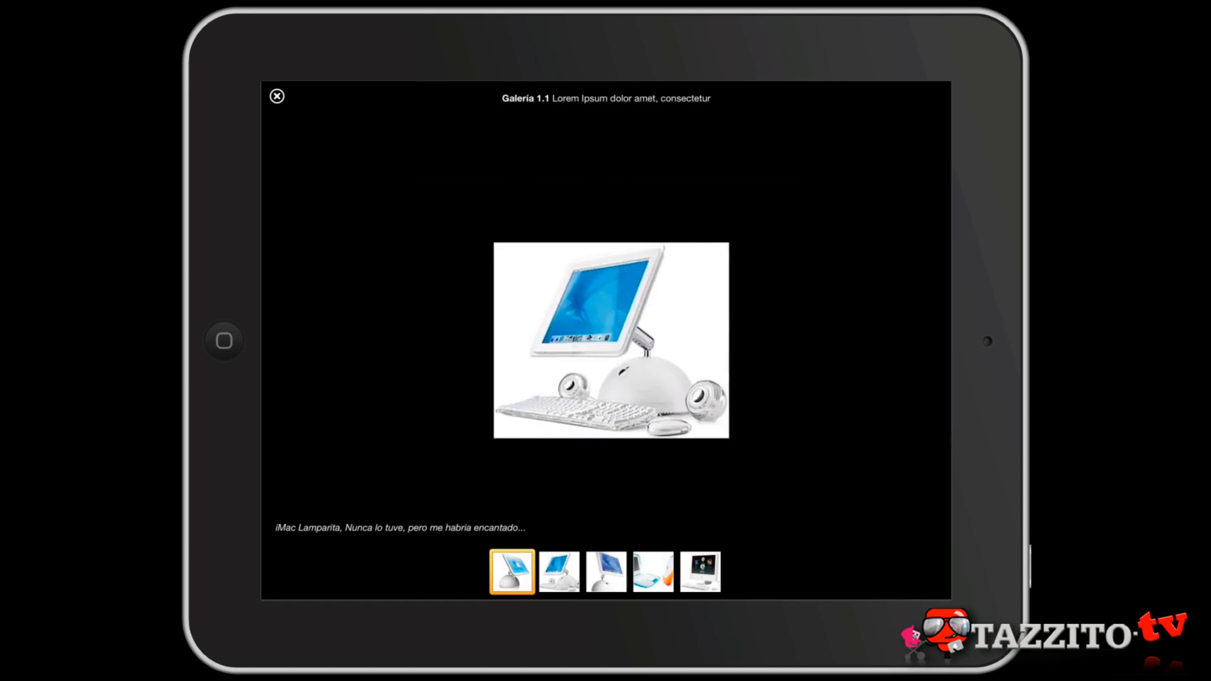
left_click_drag(694, 340, 488, 340)
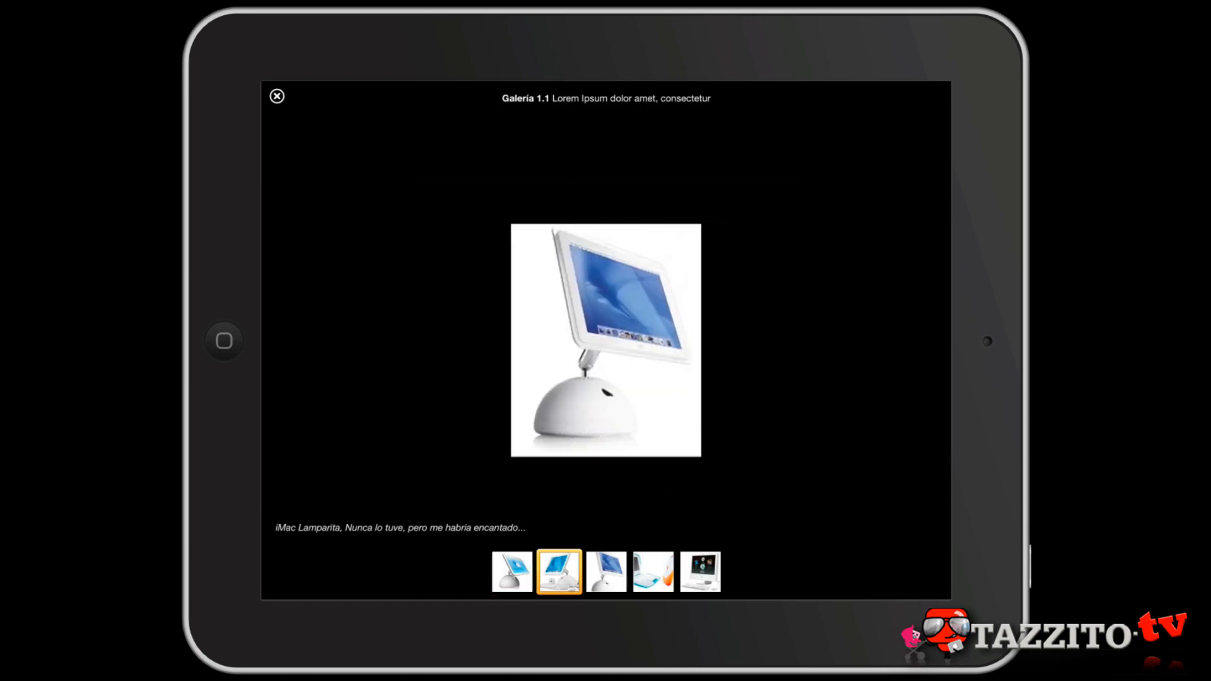
left_click(700, 572)
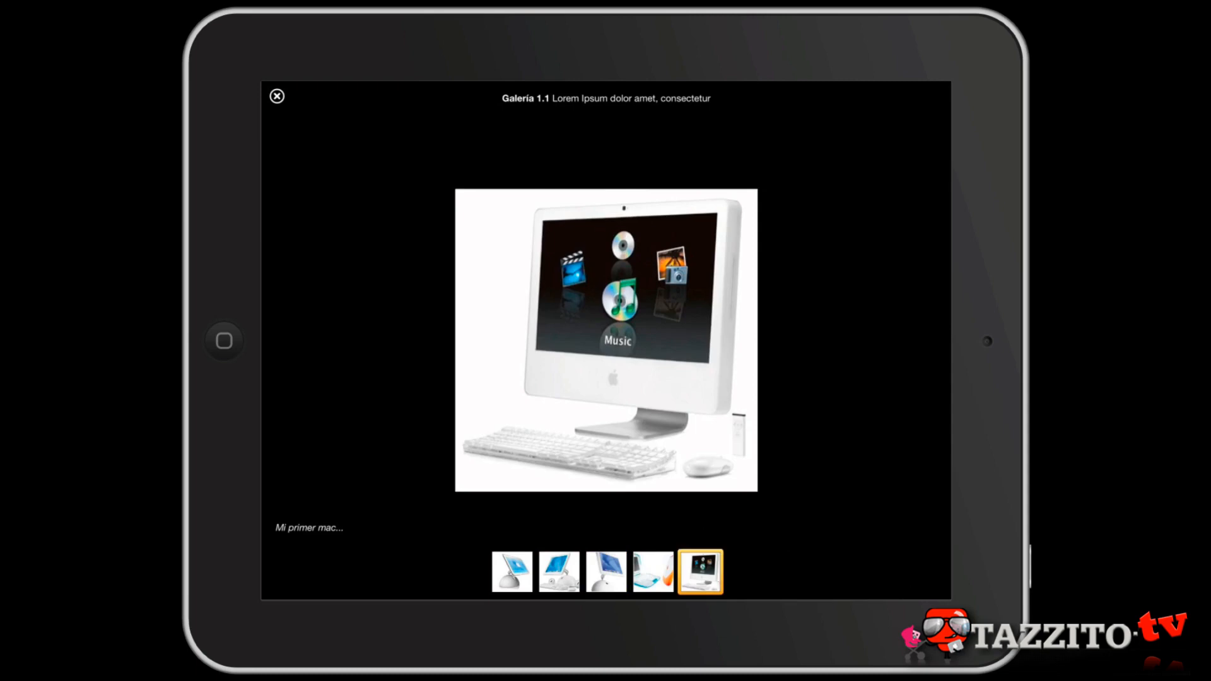
scroll(606, 340, "down", 5)
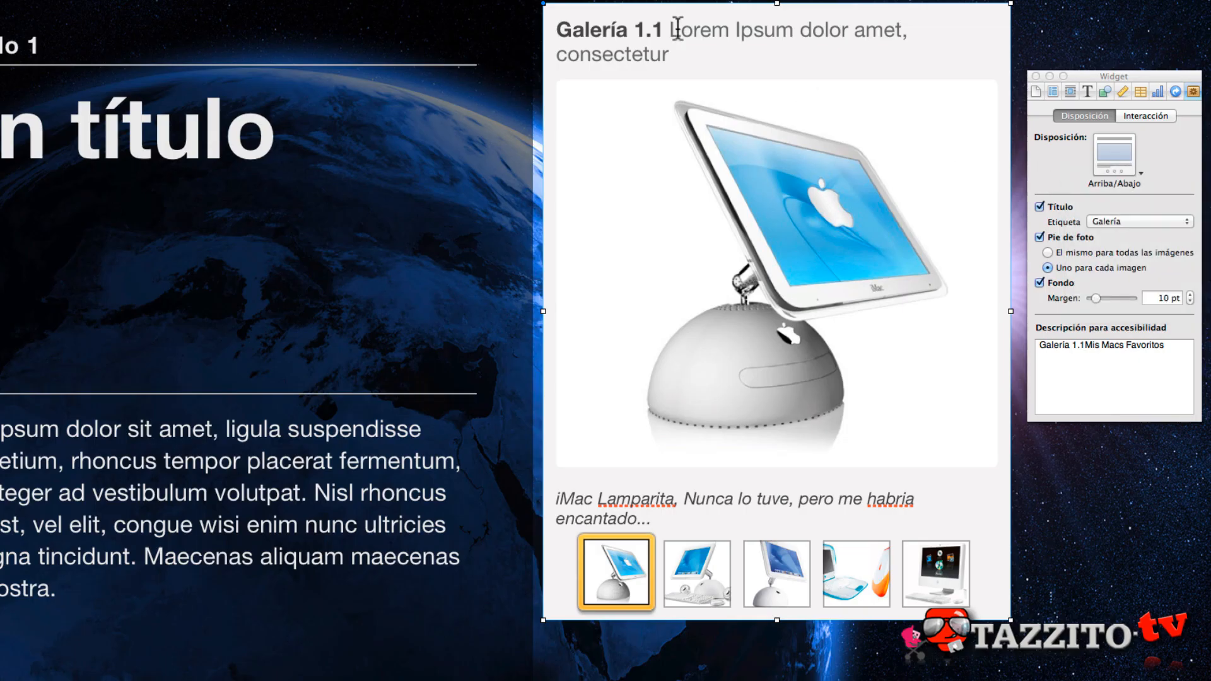
key("Up")
- Review the label types available for the gallery widget's title
key("Right")
key("Right")
key("Right")
left_click(1129, 220)
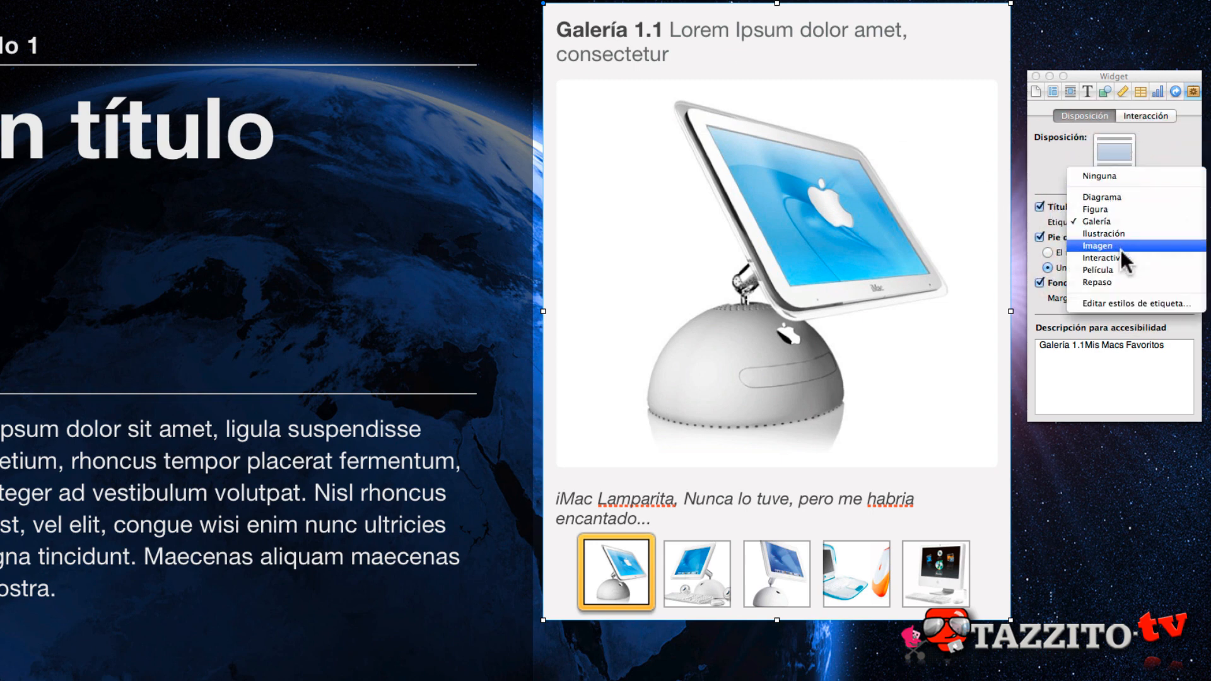
left_click(1128, 305)
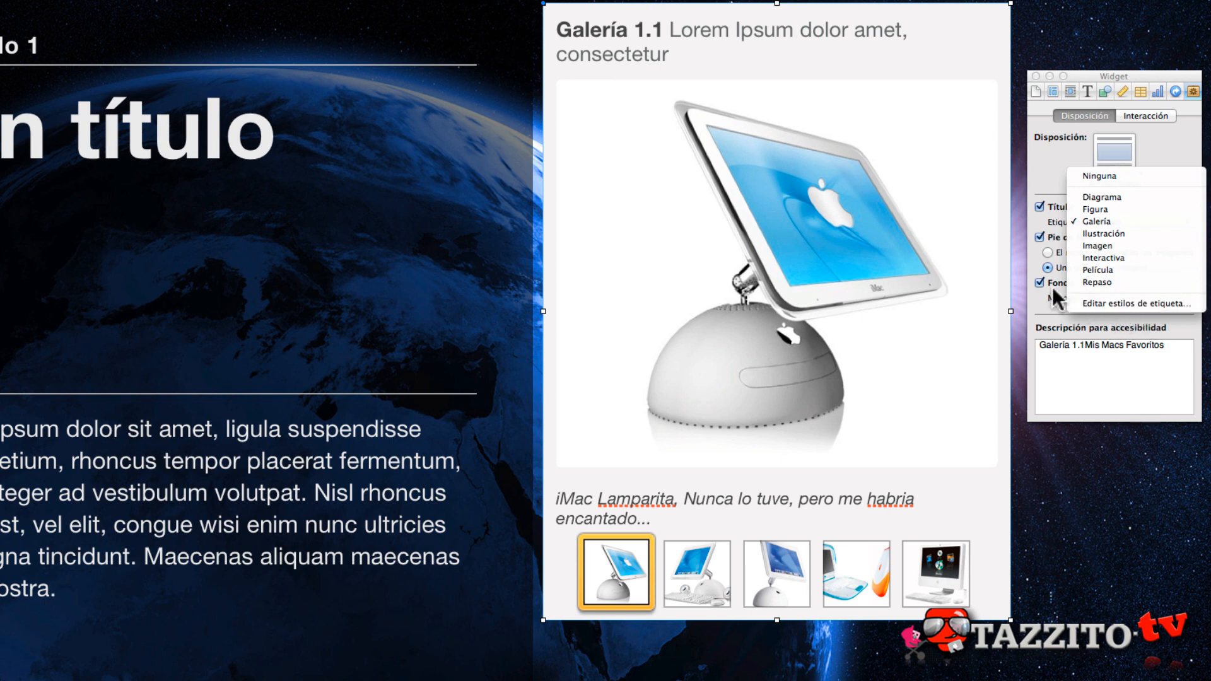
left_click(1034, 158)
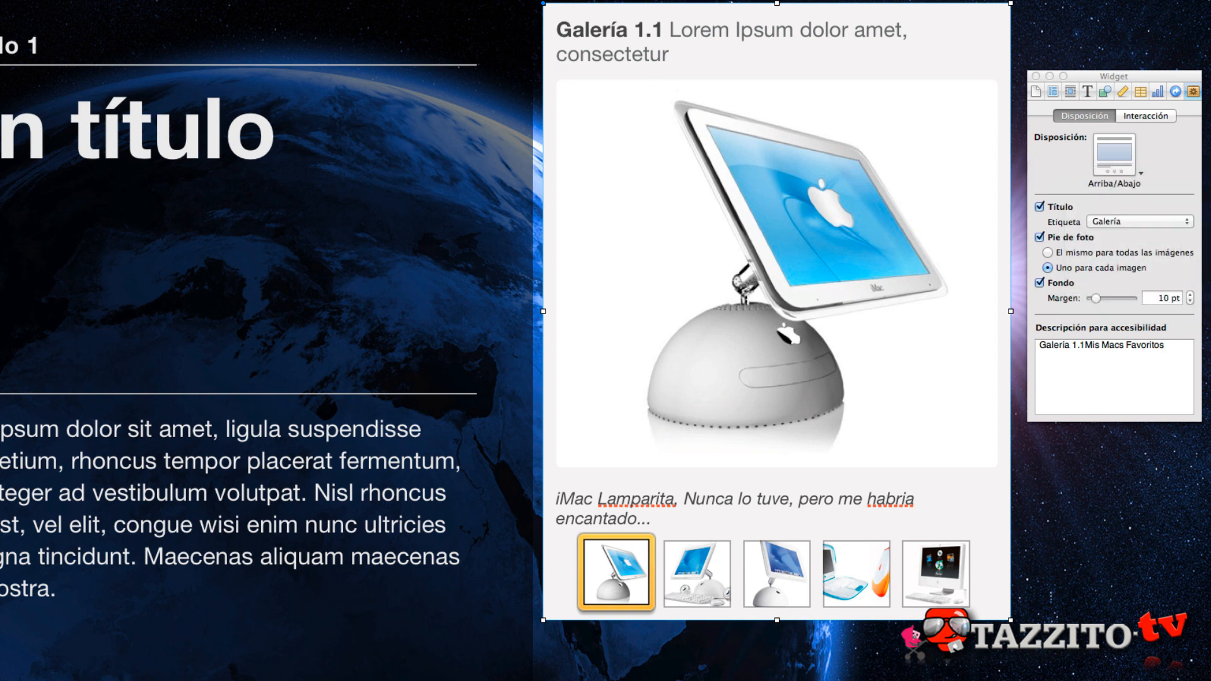
- Insert a Multimedia widget and position it beside the chapter title, over the right half of the page
left_click(488, 2)
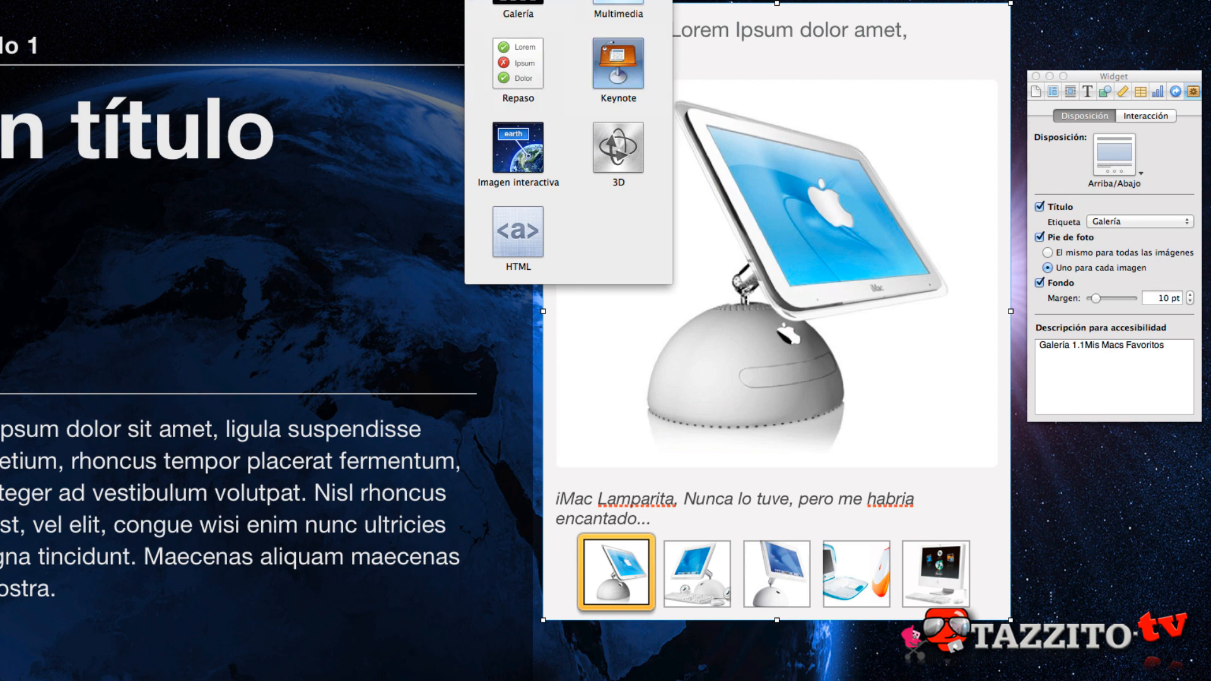
key("Escape")
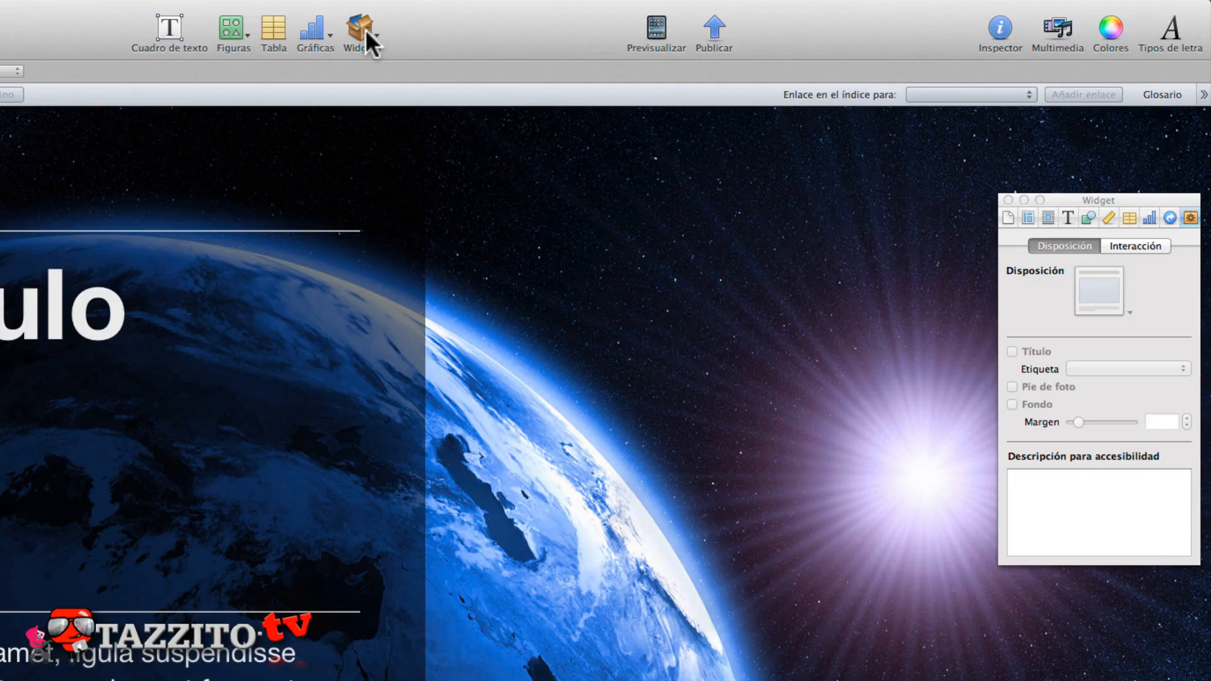
left_click(366, 30)
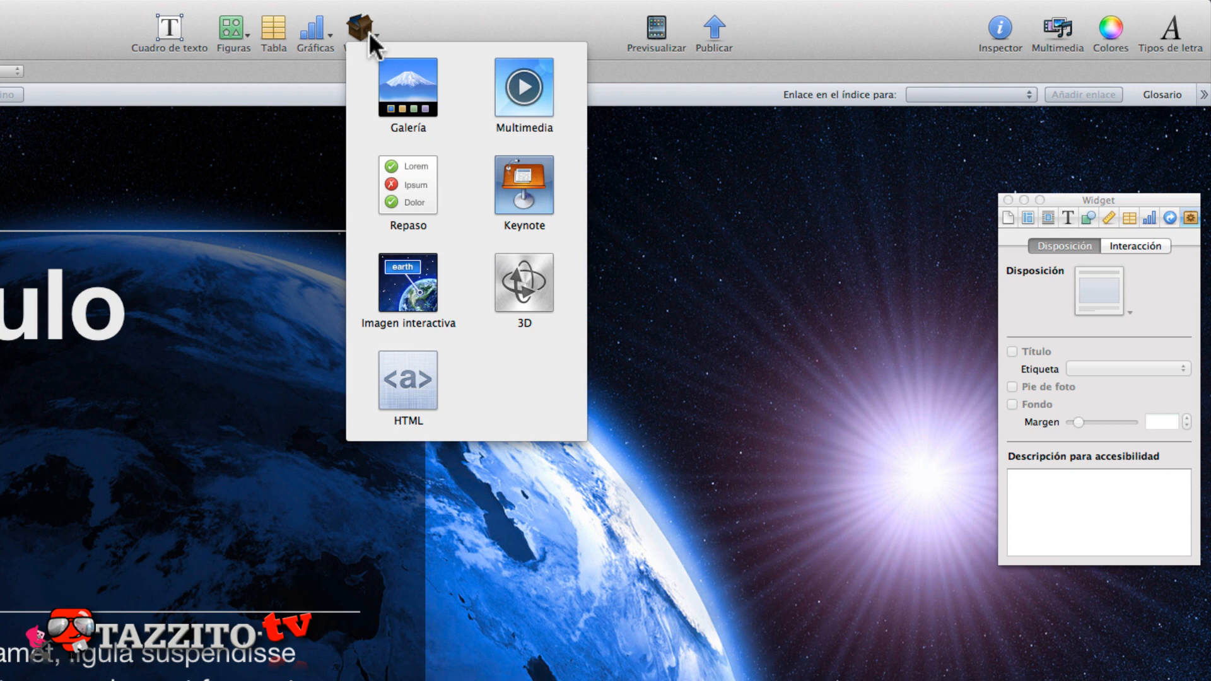
left_click(522, 94)
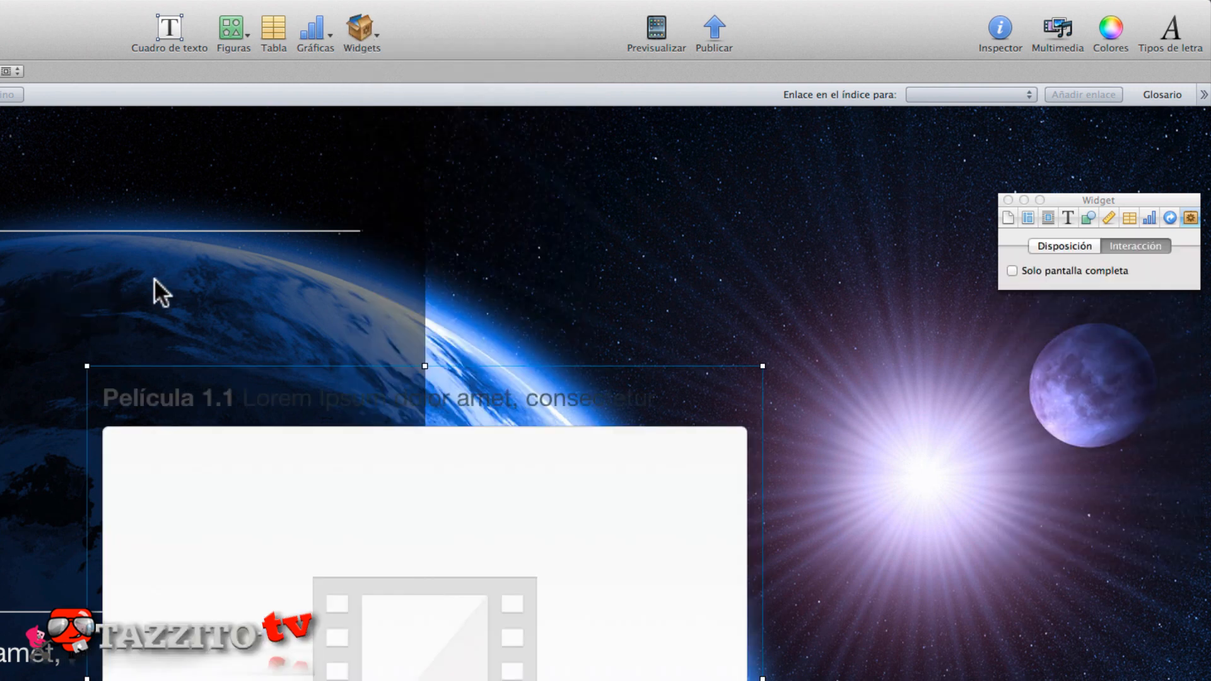
left_click_drag(184, 444, 538, 344)
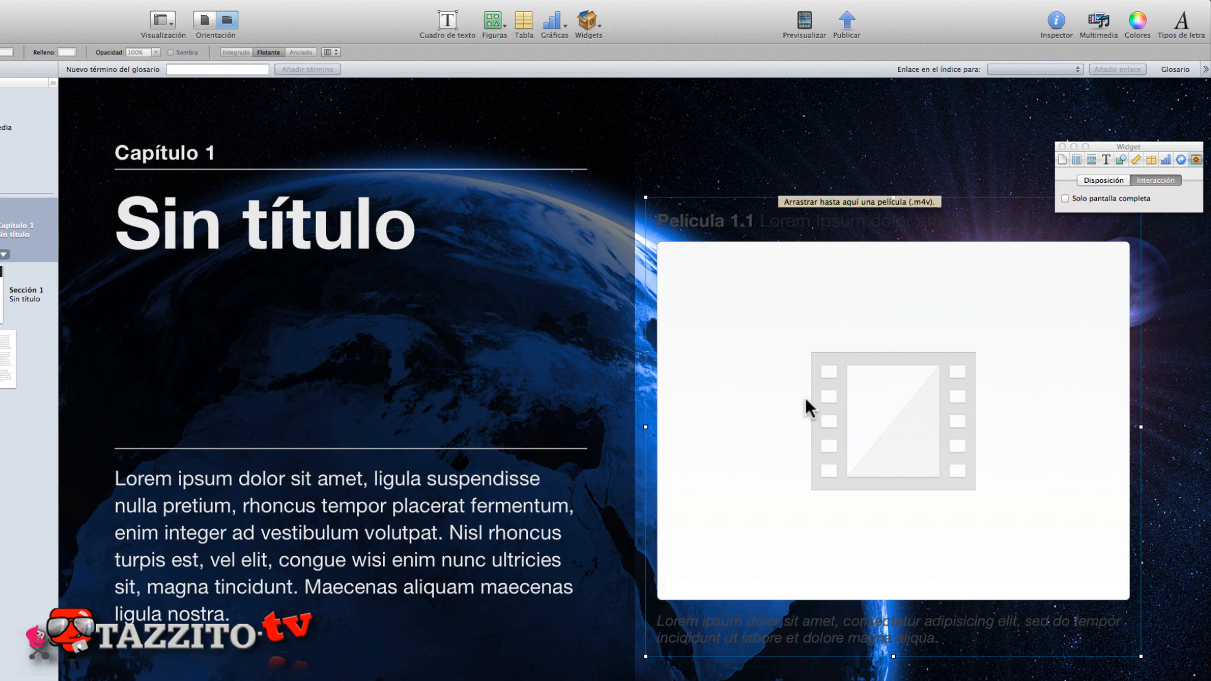
left_click_drag(828, 297, 826, 254)
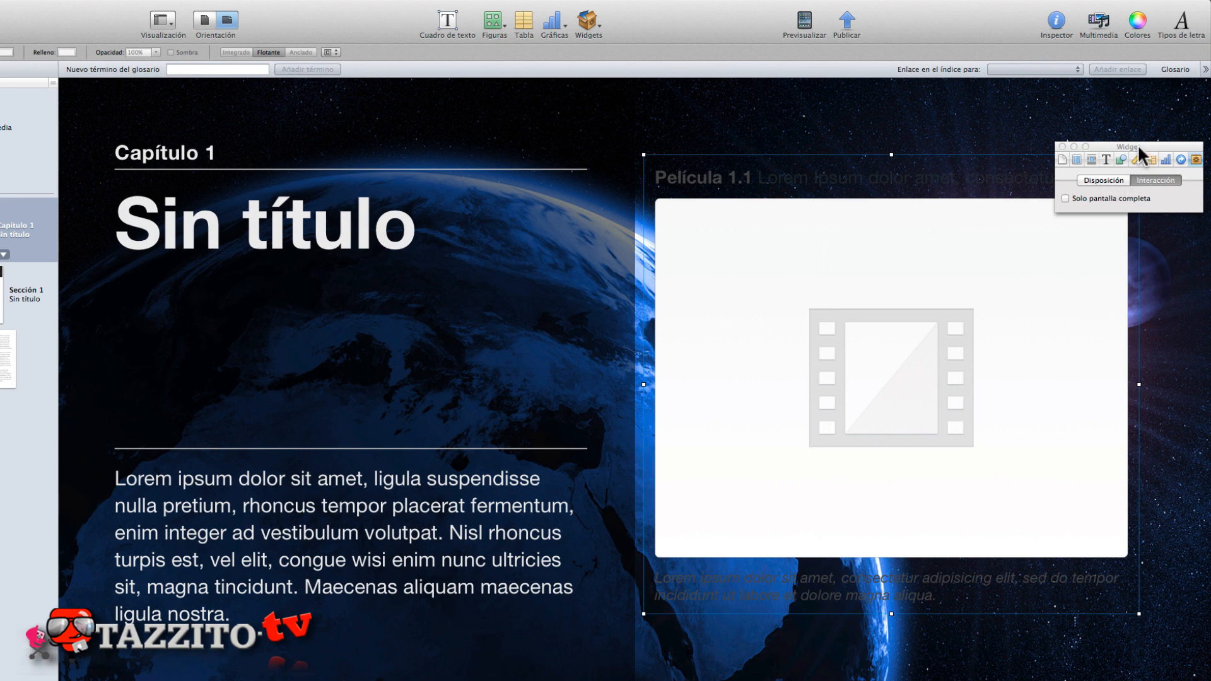
- Try the "Solo pantalla completa" option on the movie widget and look at its multimedia content editing view
left_click_drag(1137, 144, 1137, 78)
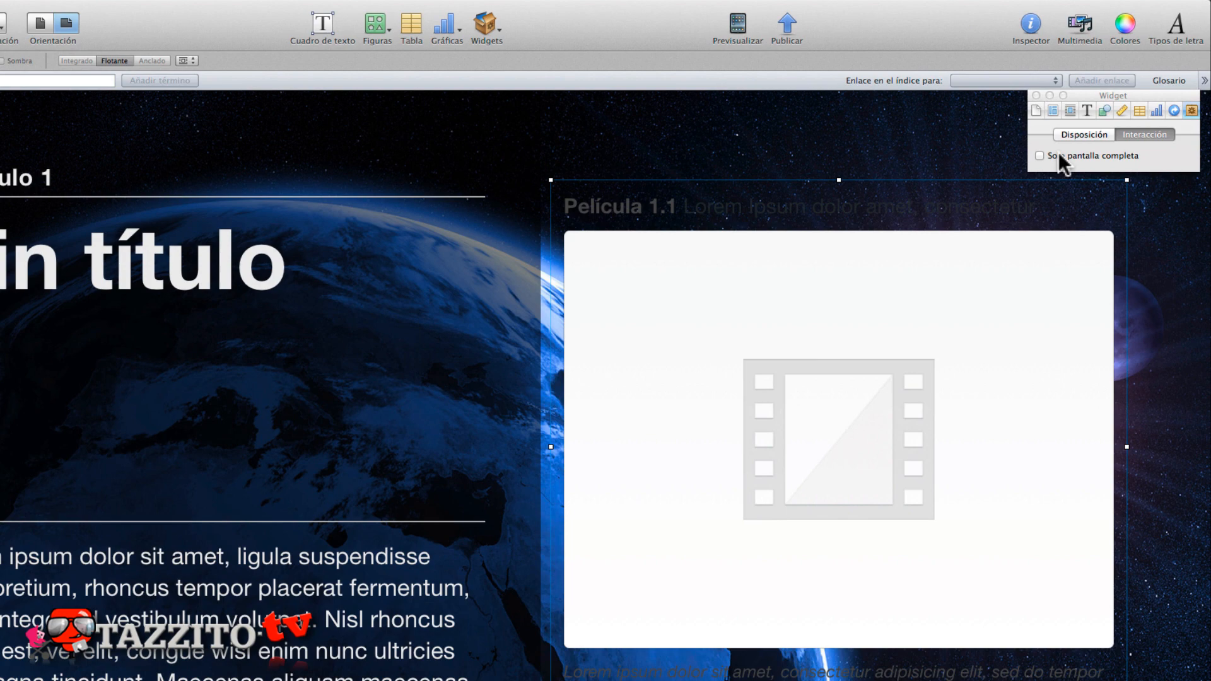
left_click(1058, 155)
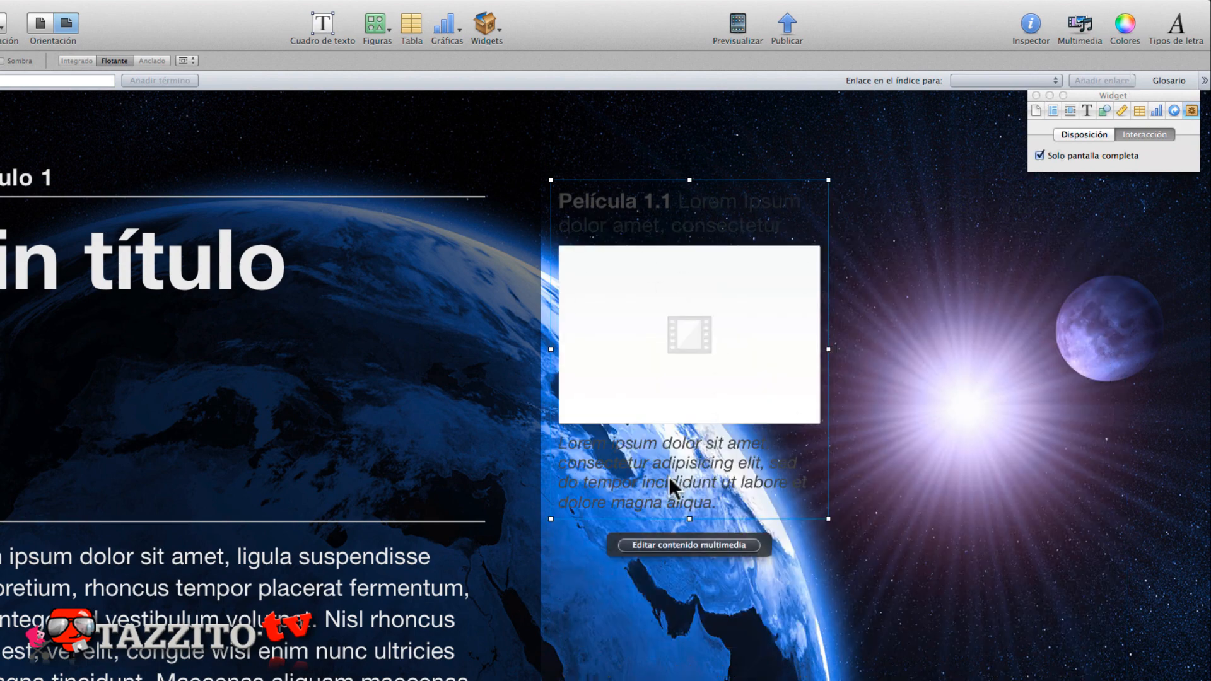
left_click(673, 544)
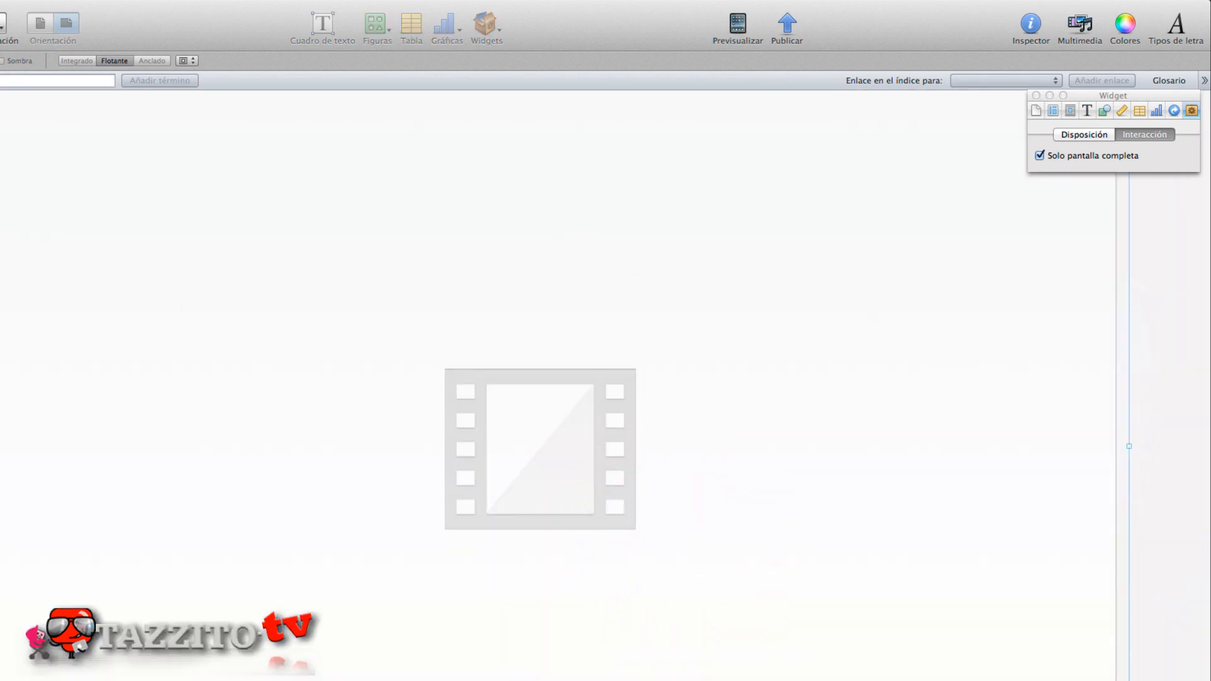
left_click(1039, 154)
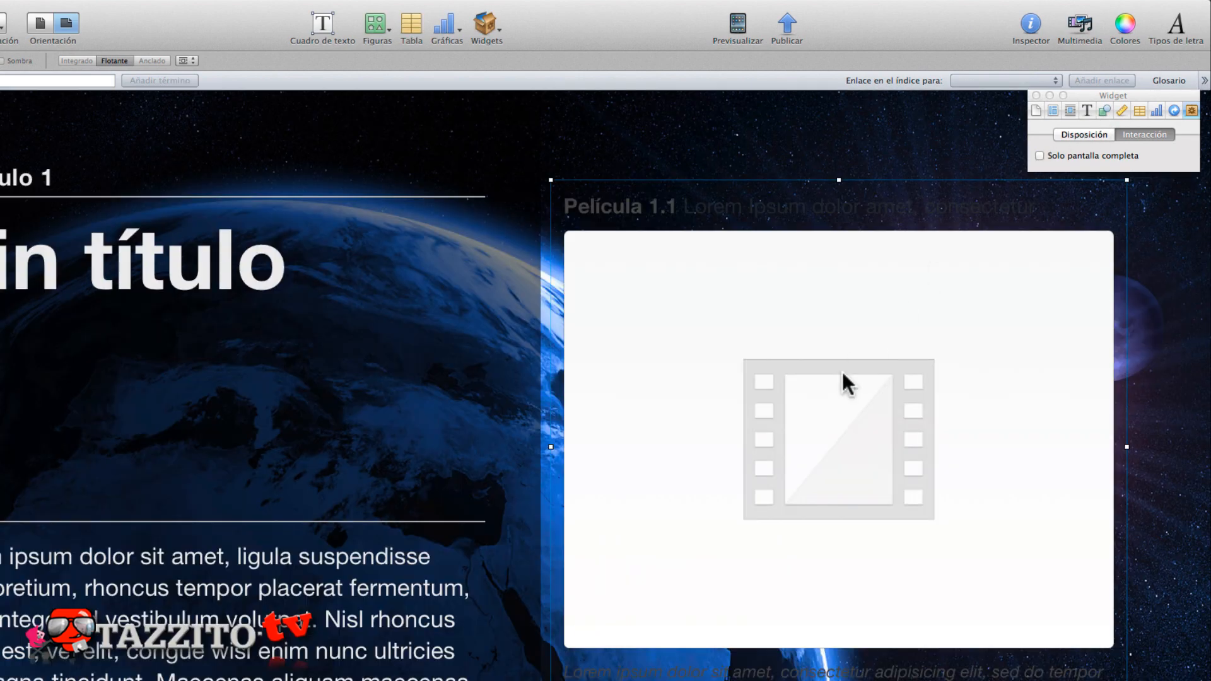
- Review the movie widget's title and caption arrangements, keep Arriba/Abajo, and turn on its background (Fondo)
left_click(1080, 134)
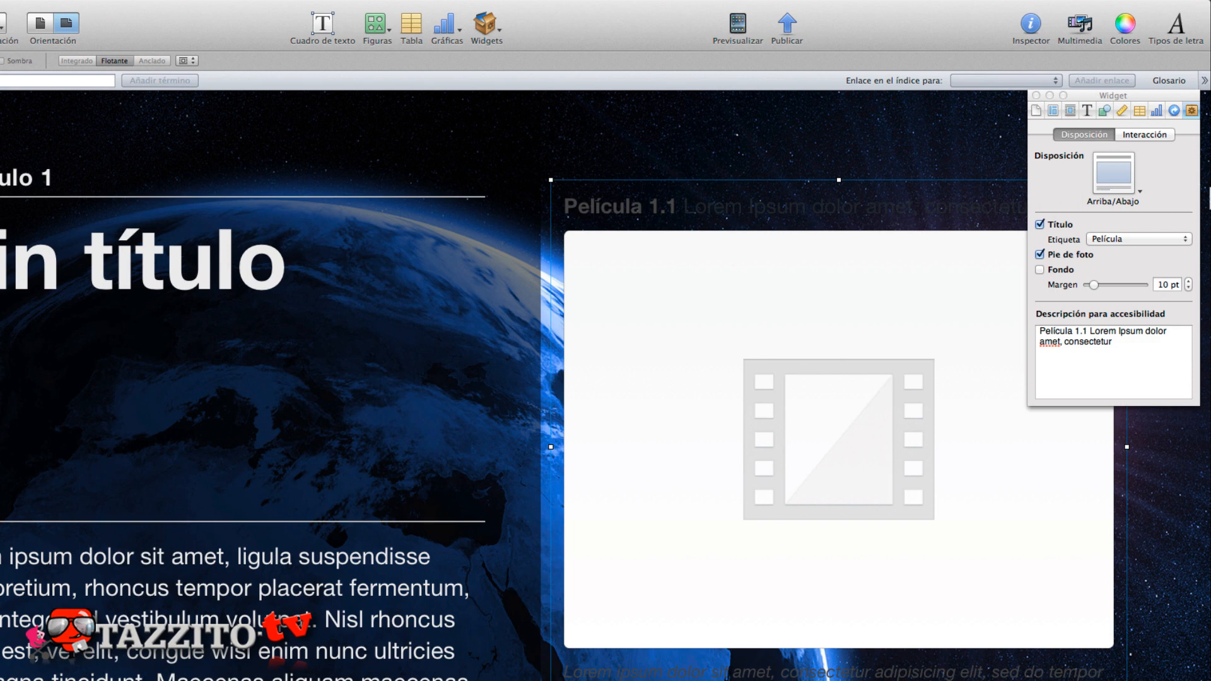
left_click(1117, 180)
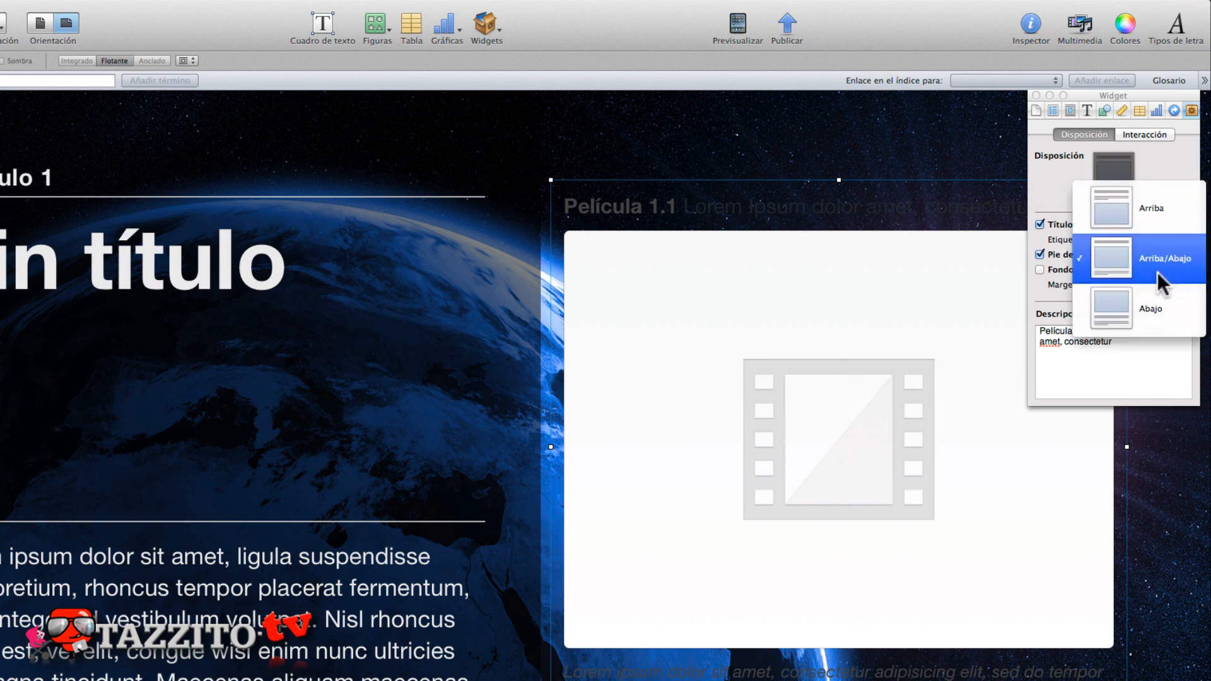
left_click(1058, 169)
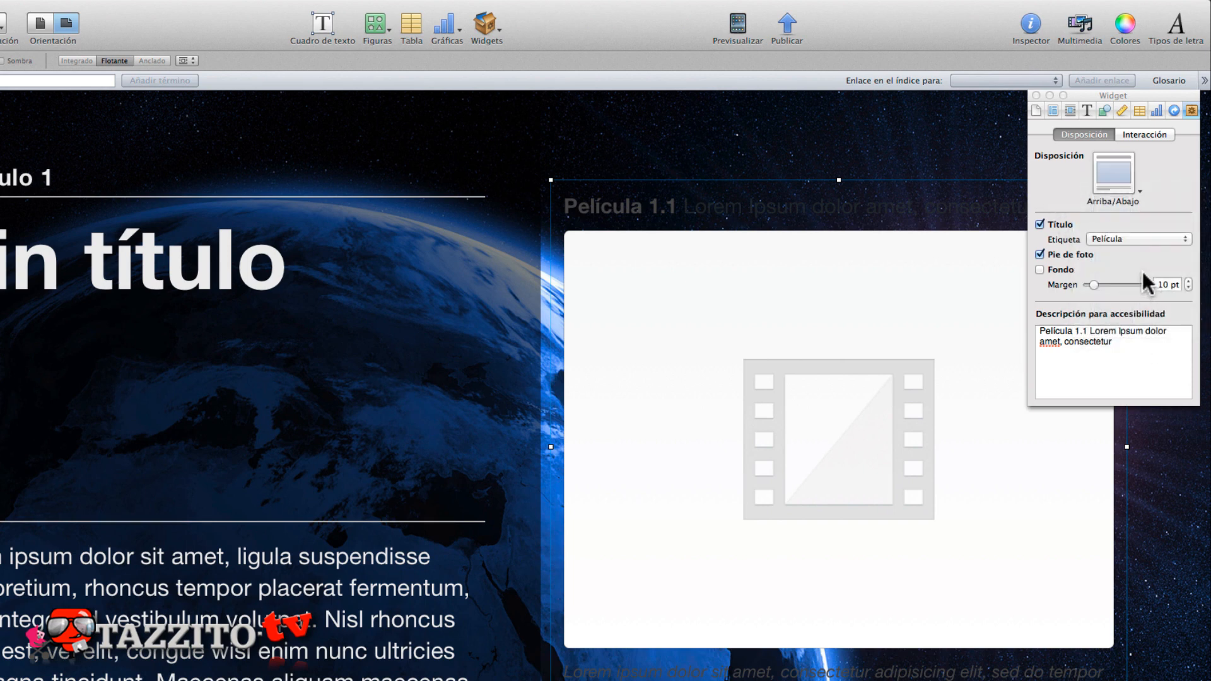
left_click(1047, 269)
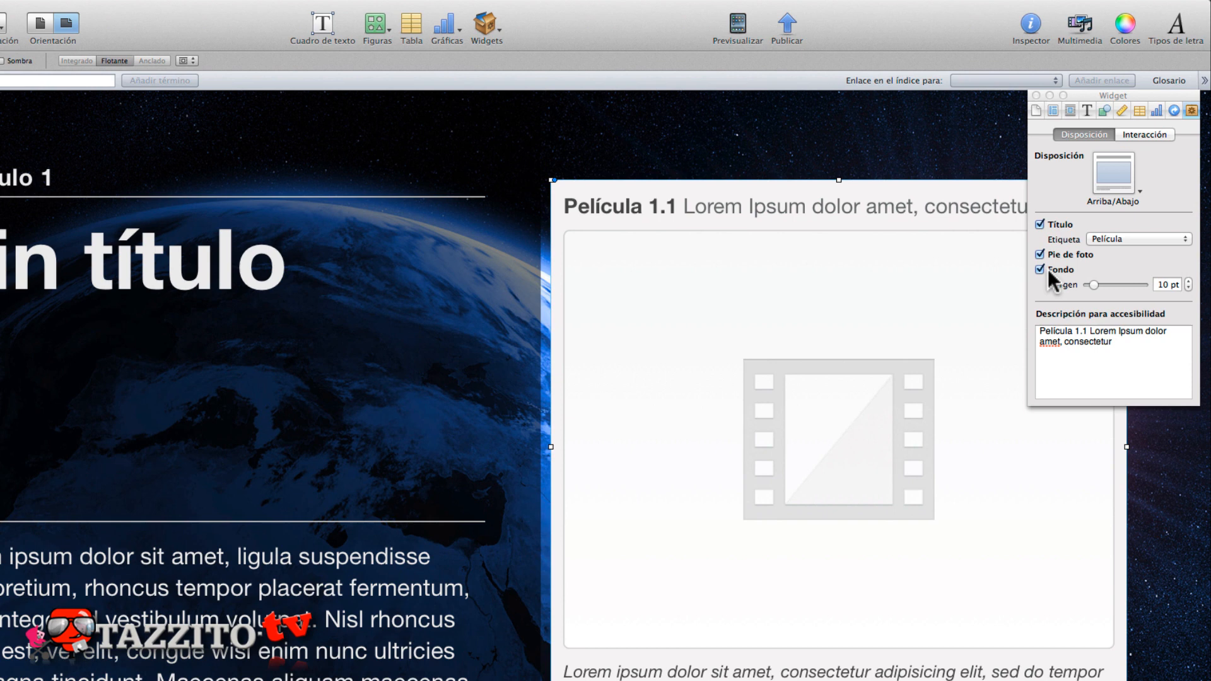
left_click(630, 672)
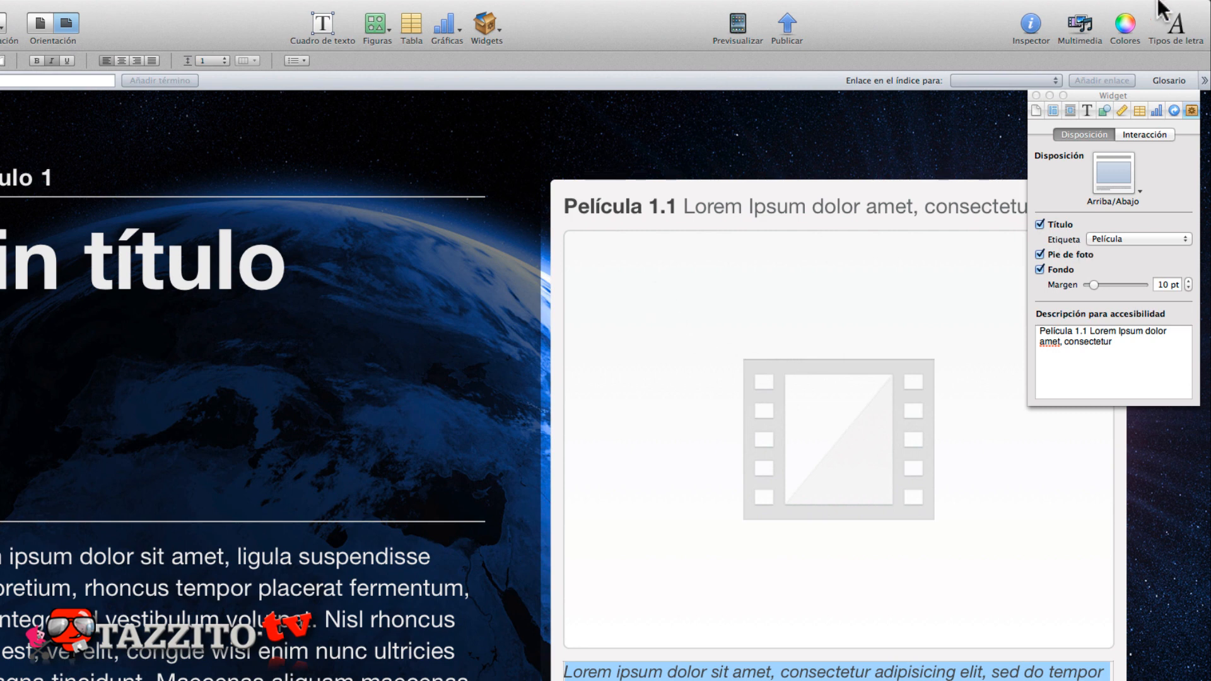
- Search the iTunes movies in the media browser for "Mov"
mouse_move(1152, 12)
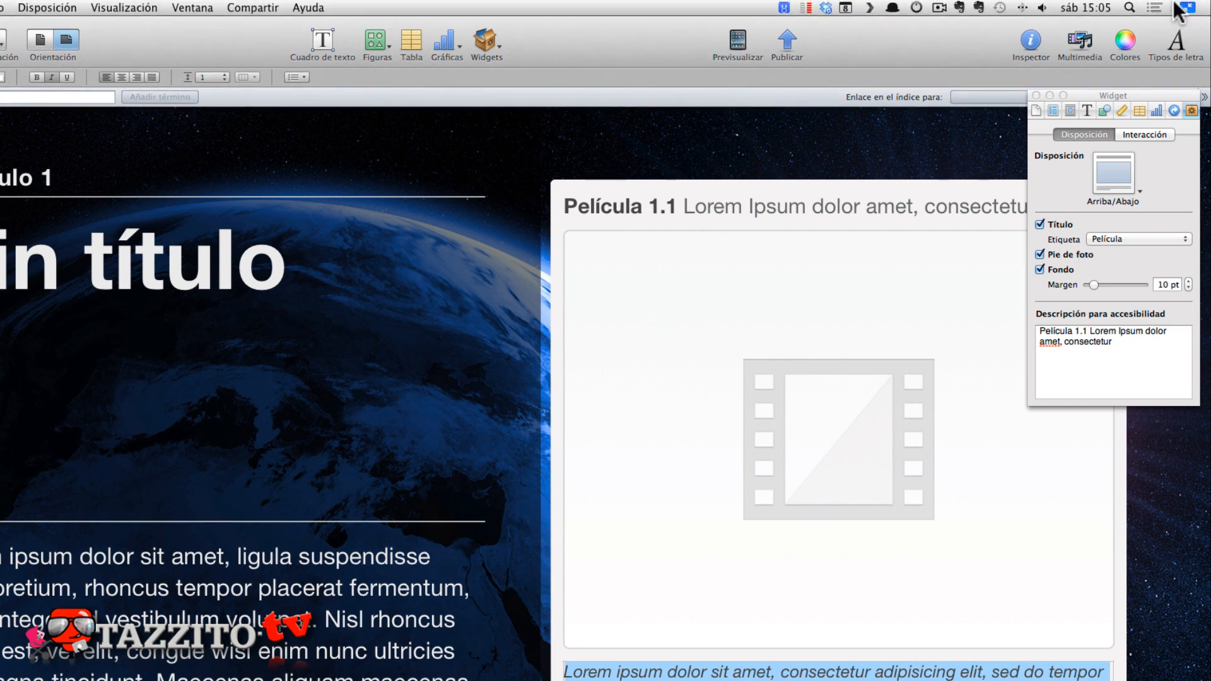
left_click(1081, 40)
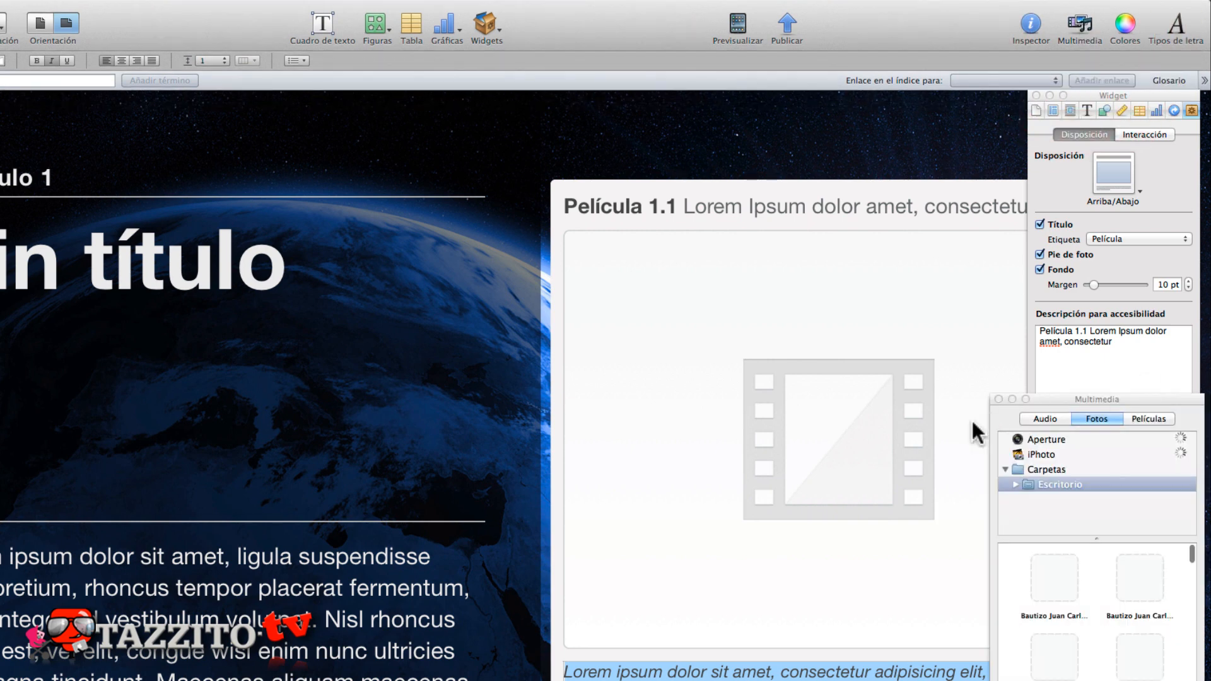
left_click(1045, 419)
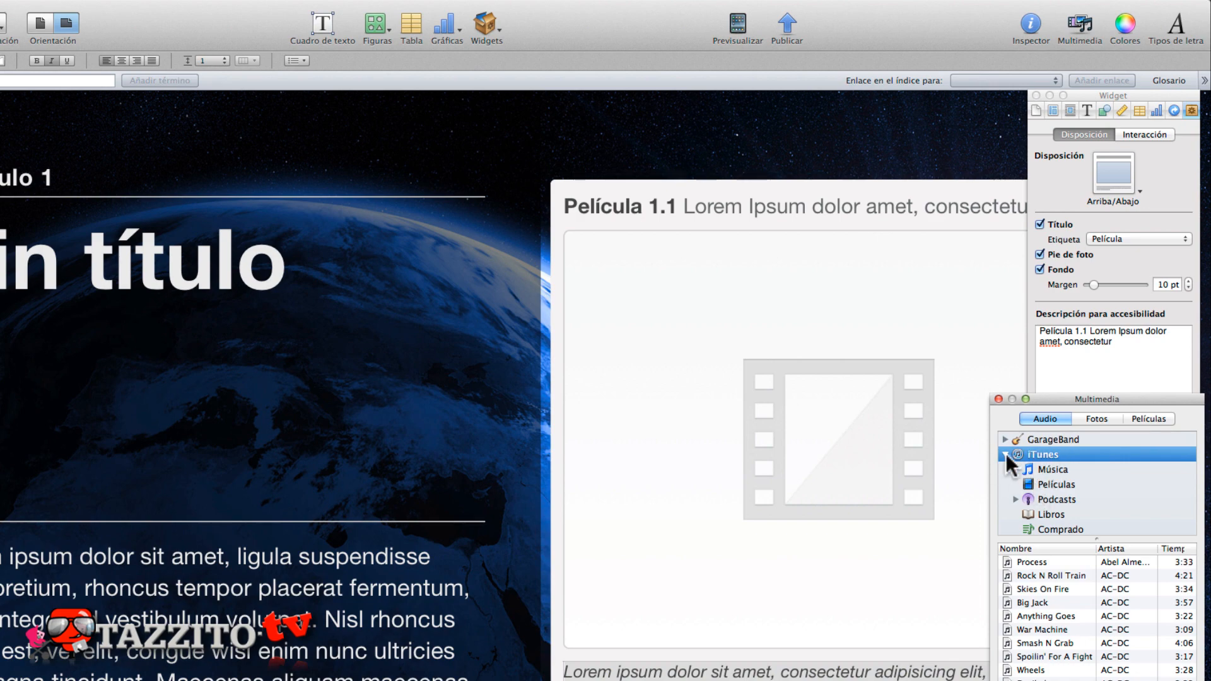
left_click(1032, 484)
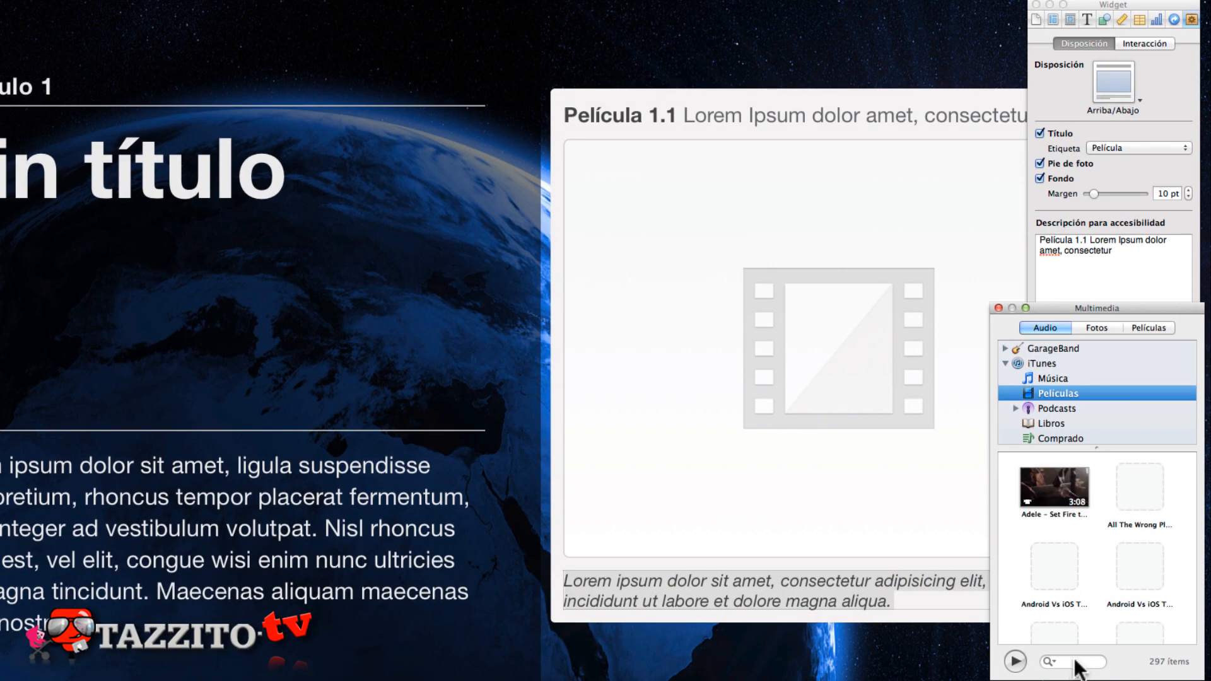
left_click(1075, 661)
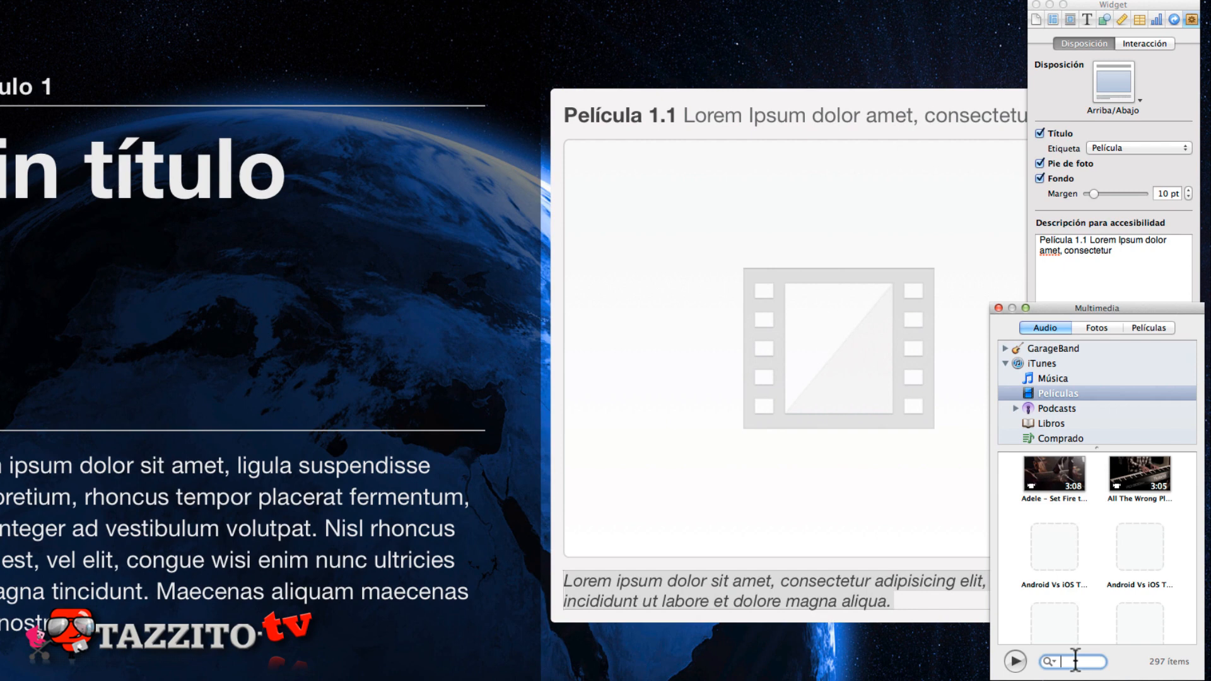
type("Mov")
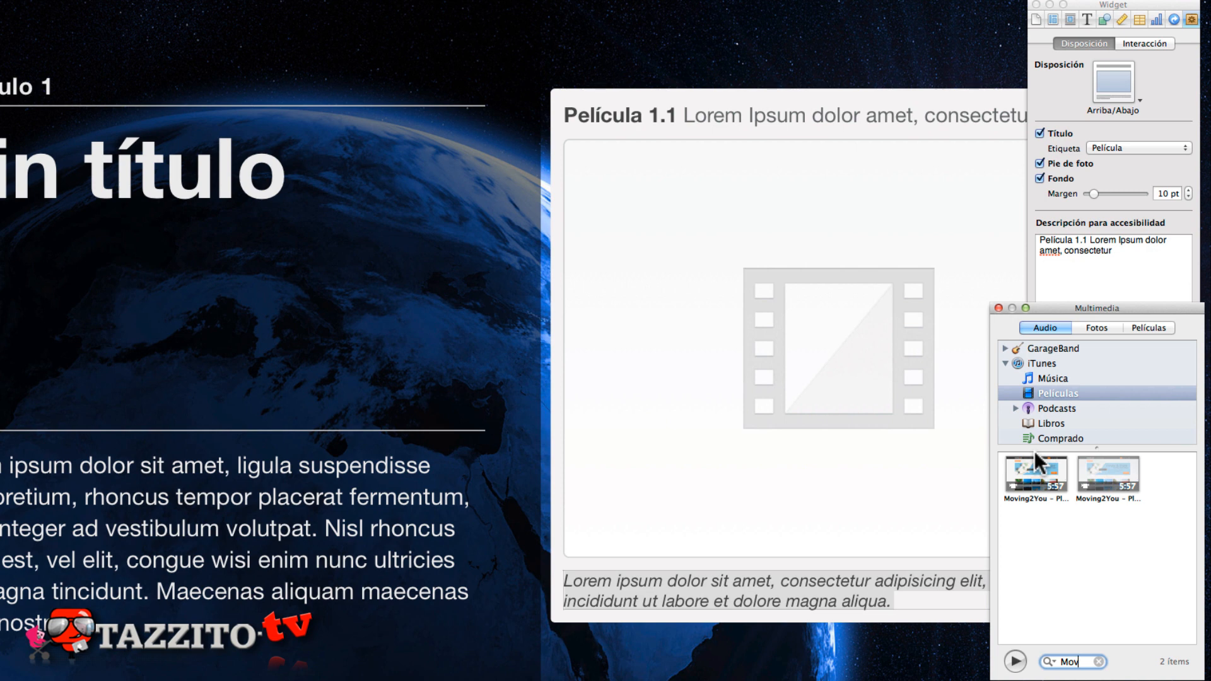
- Try to place each of the two "Moving2You - Place Spanish" movies in the movie widget
left_click(1033, 461)
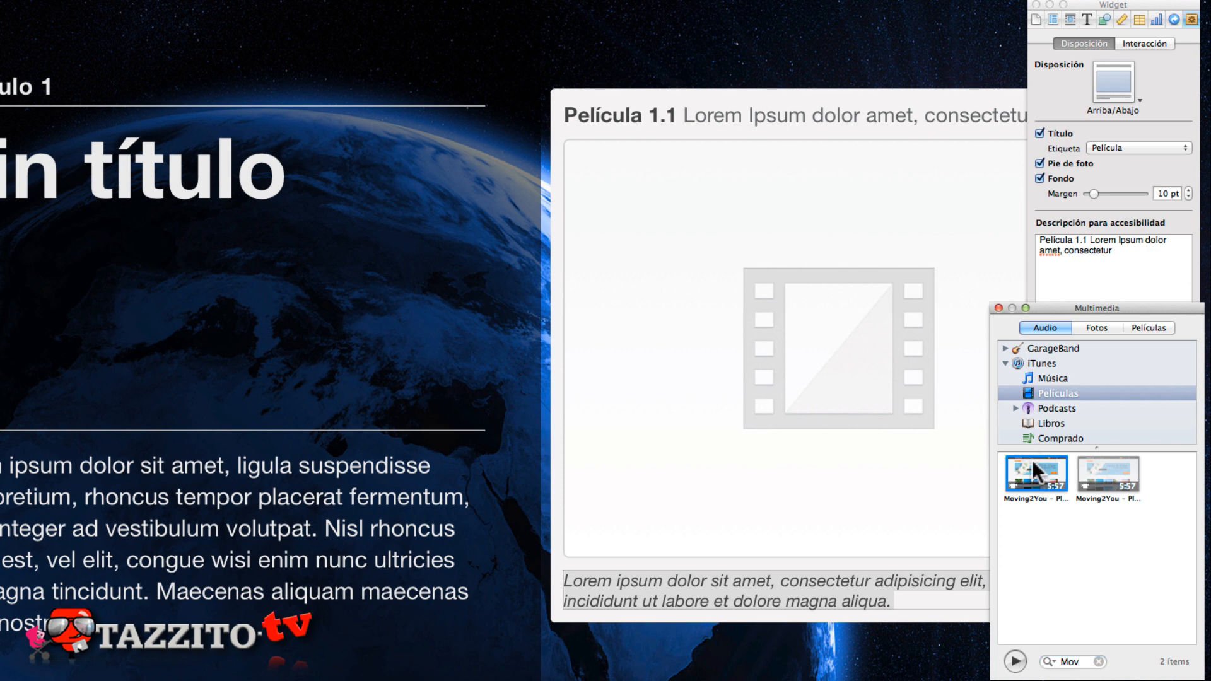
left_click(1102, 463)
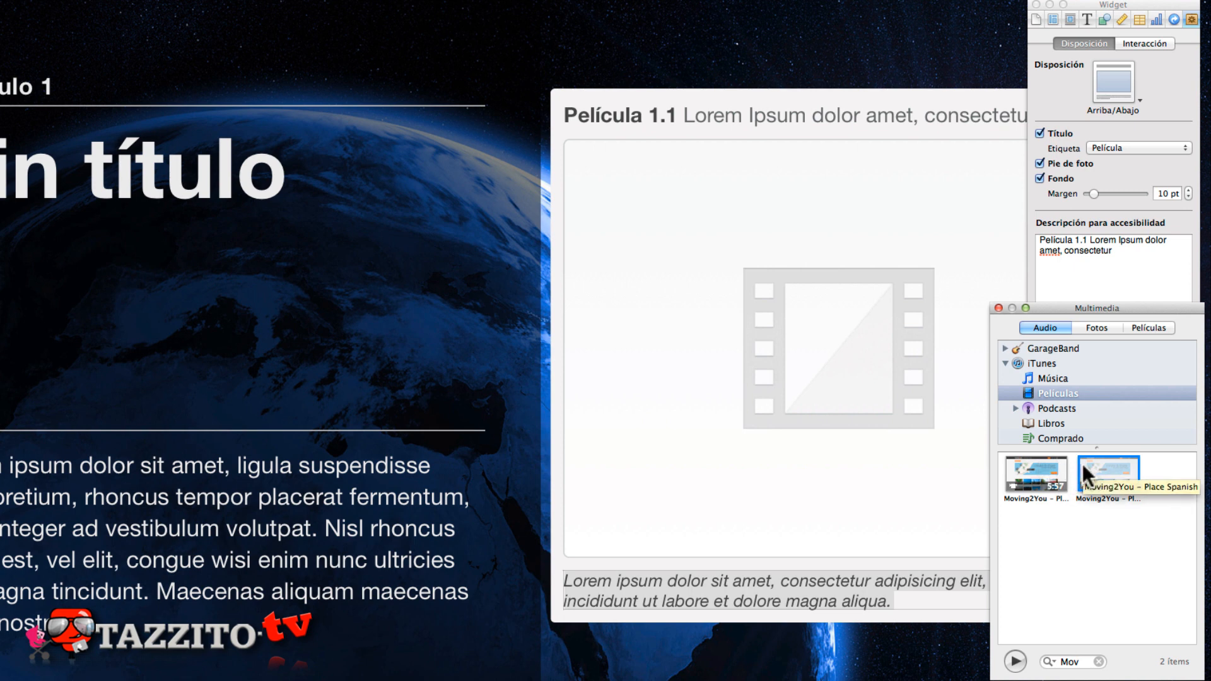
left_click_drag(1096, 463, 792, 342)
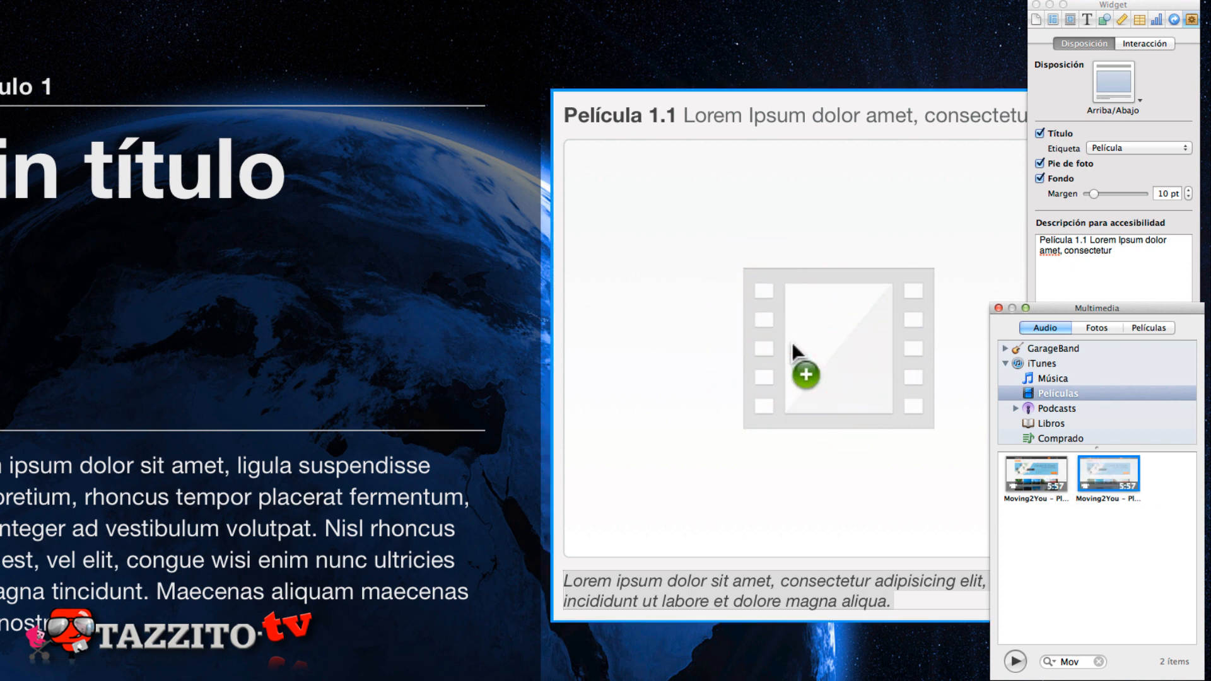
left_click(719, 328)
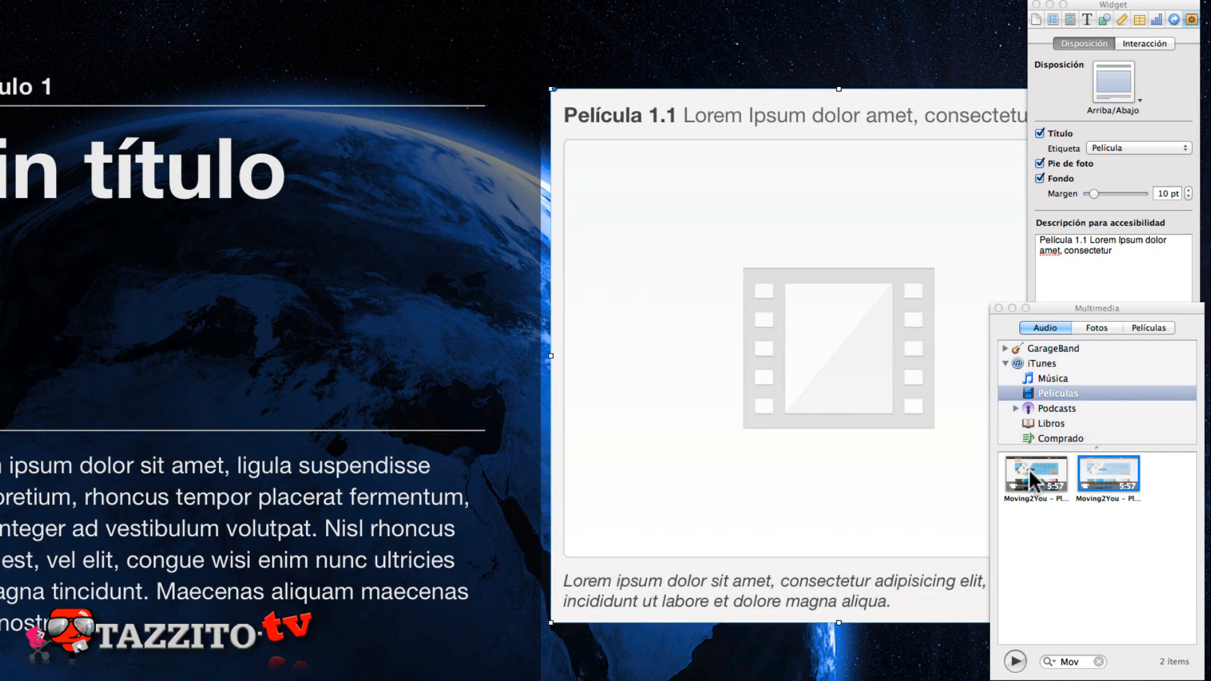
left_click_drag(1035, 473, 801, 372)
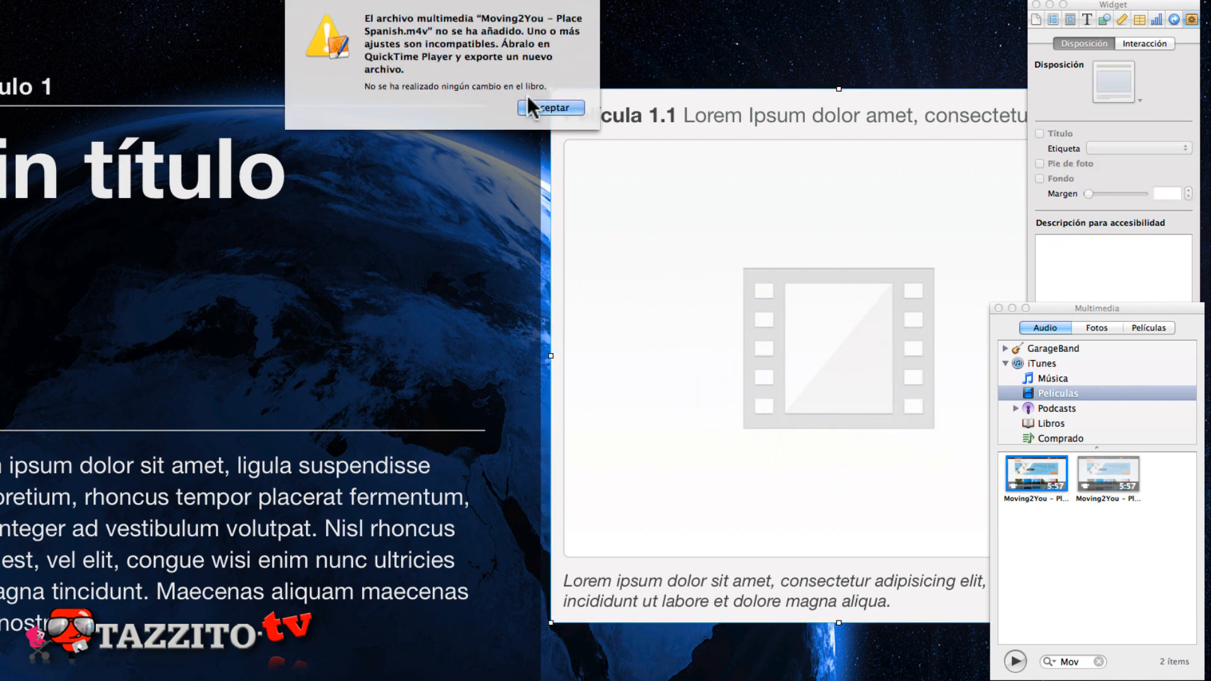
left_click(542, 107)
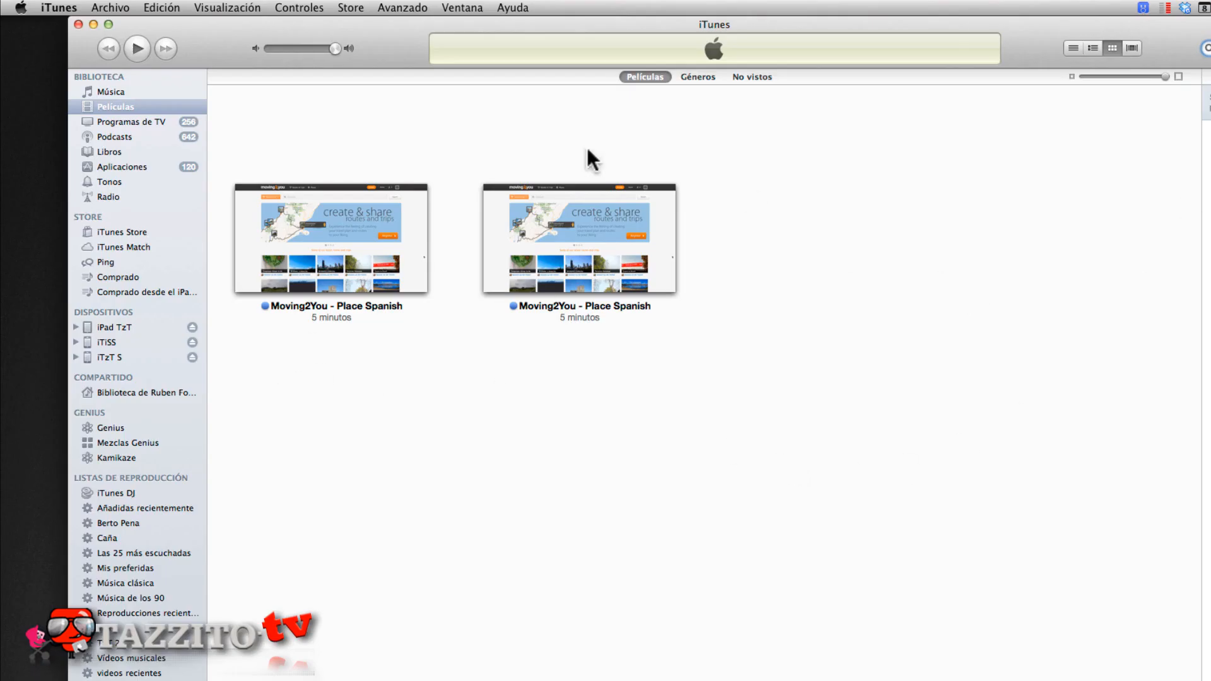
- Examine iTunes' iPod/iPhone and iPad/Apple TV conversion options for the first "Moving2You - Place Spanish" movie
left_click(359, 207)
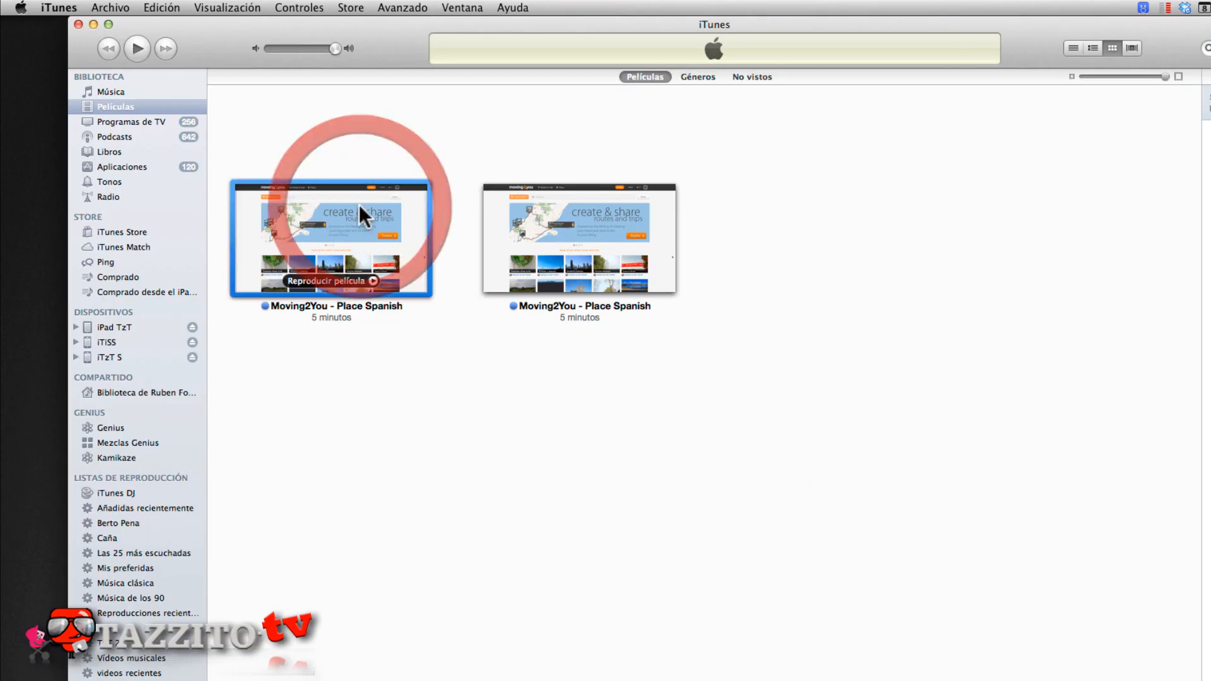
left_click(387, 6)
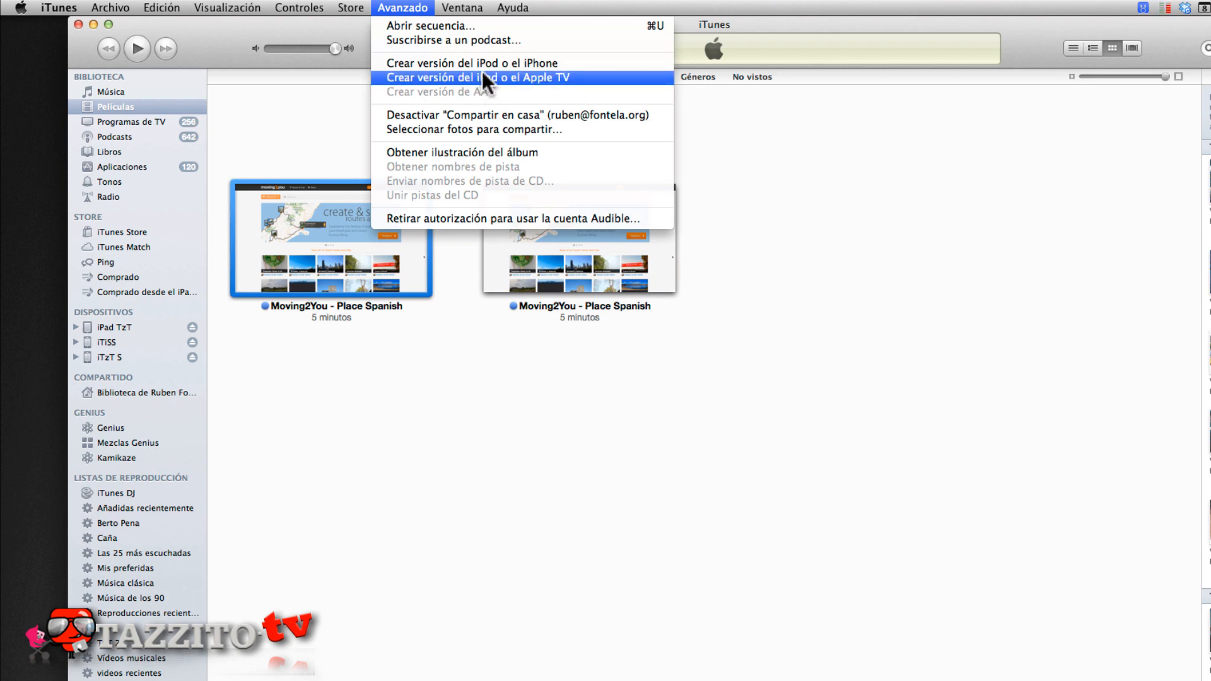
left_click(434, 539)
left_click(558, 224)
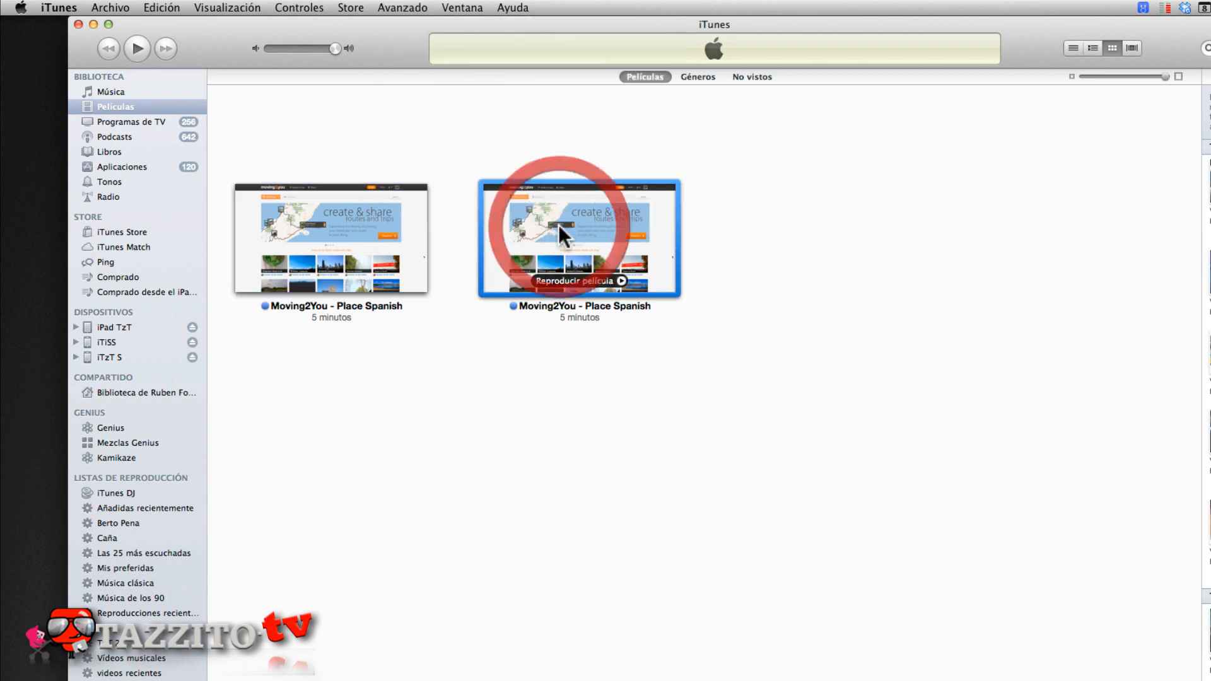
- Check the file information of both "Moving2You - Place Spanish" movies, including video dimensions, and close the iTunes window
left_click(348, 206)
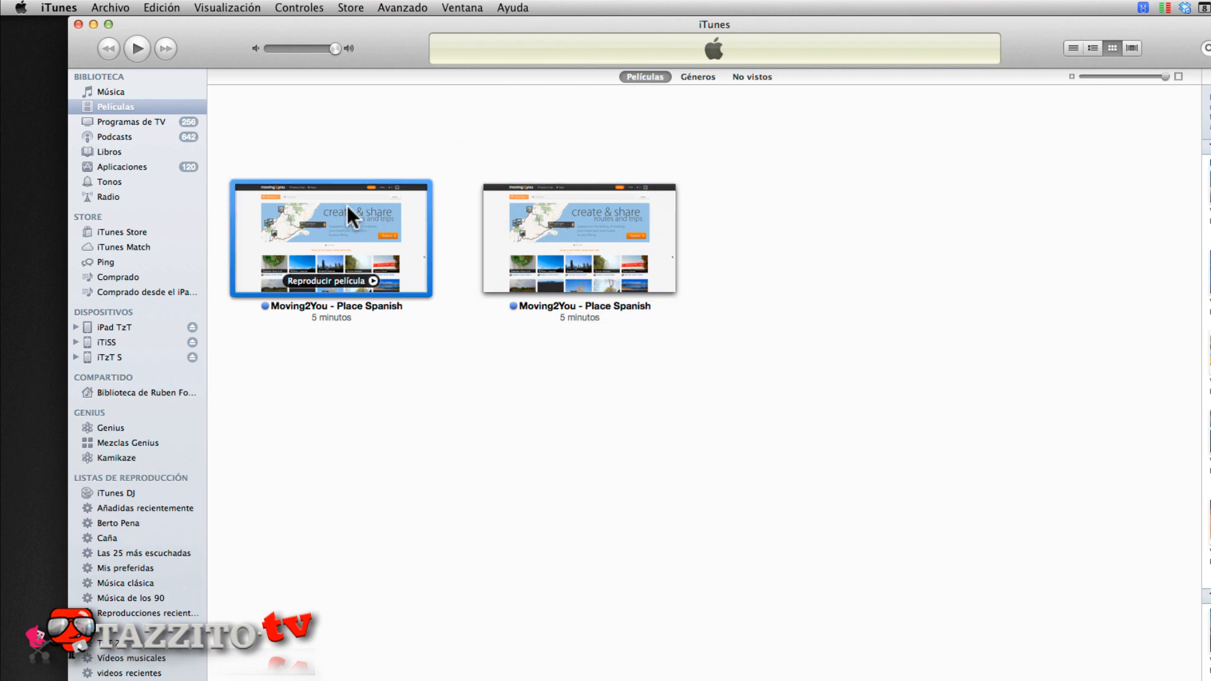
key("super+i")
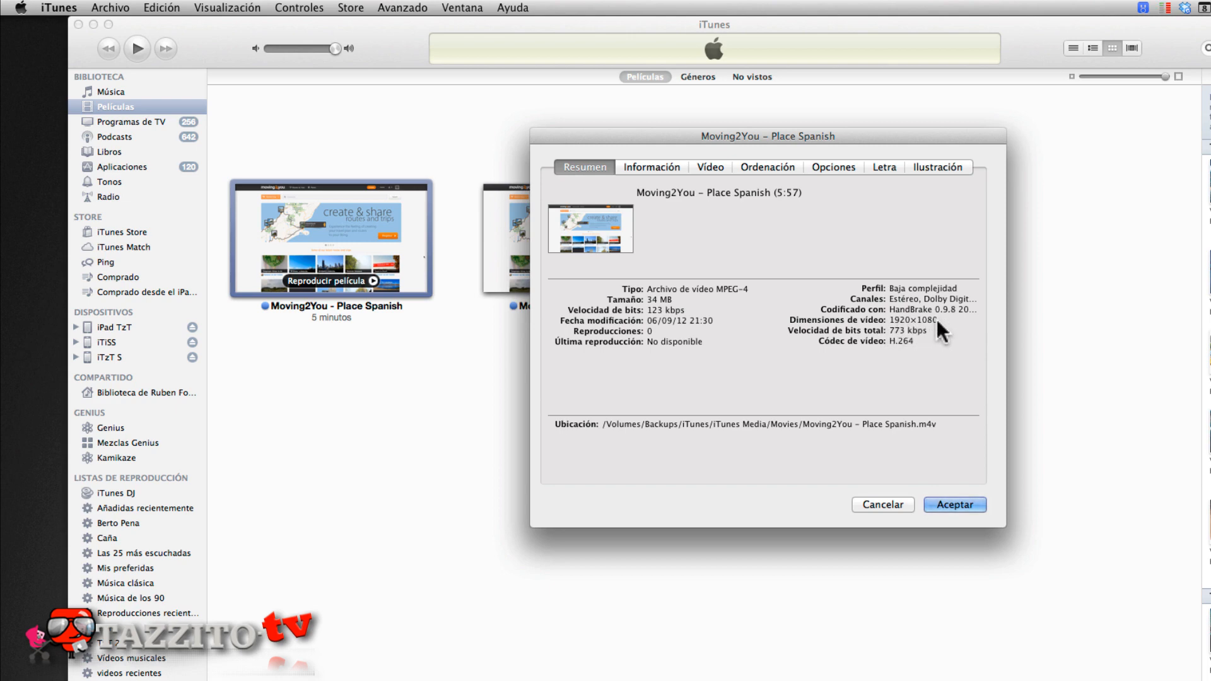
left_click(951, 503)
left_click(608, 218)
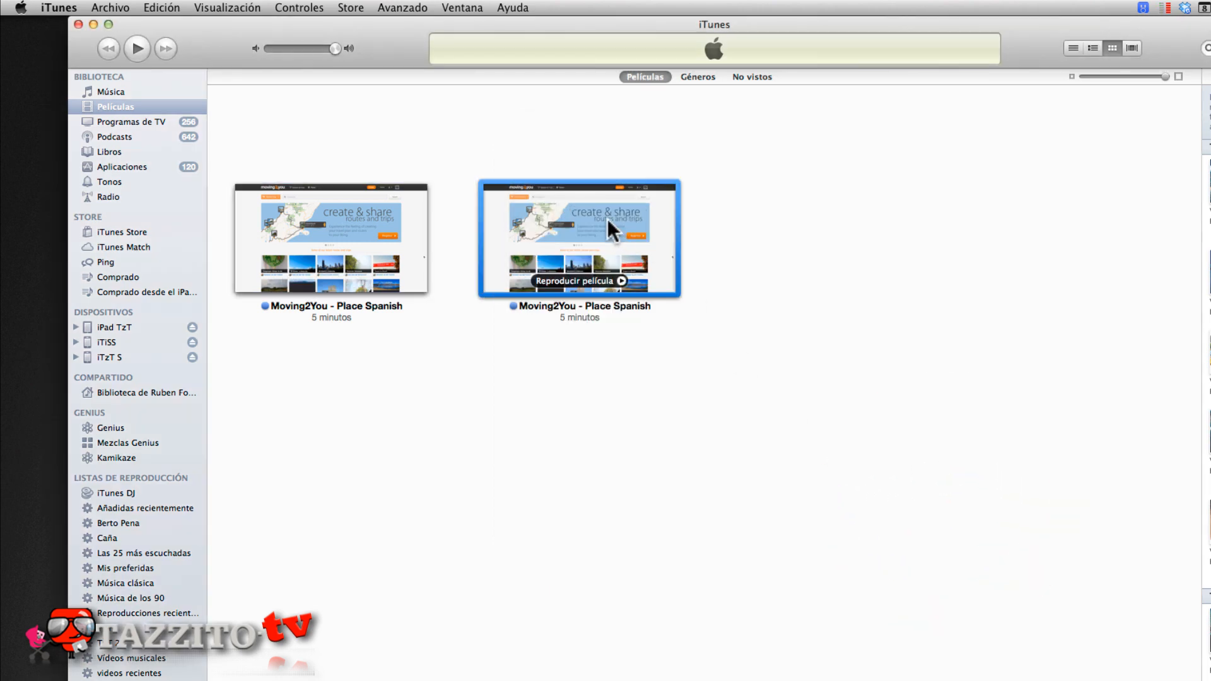
key("super+i")
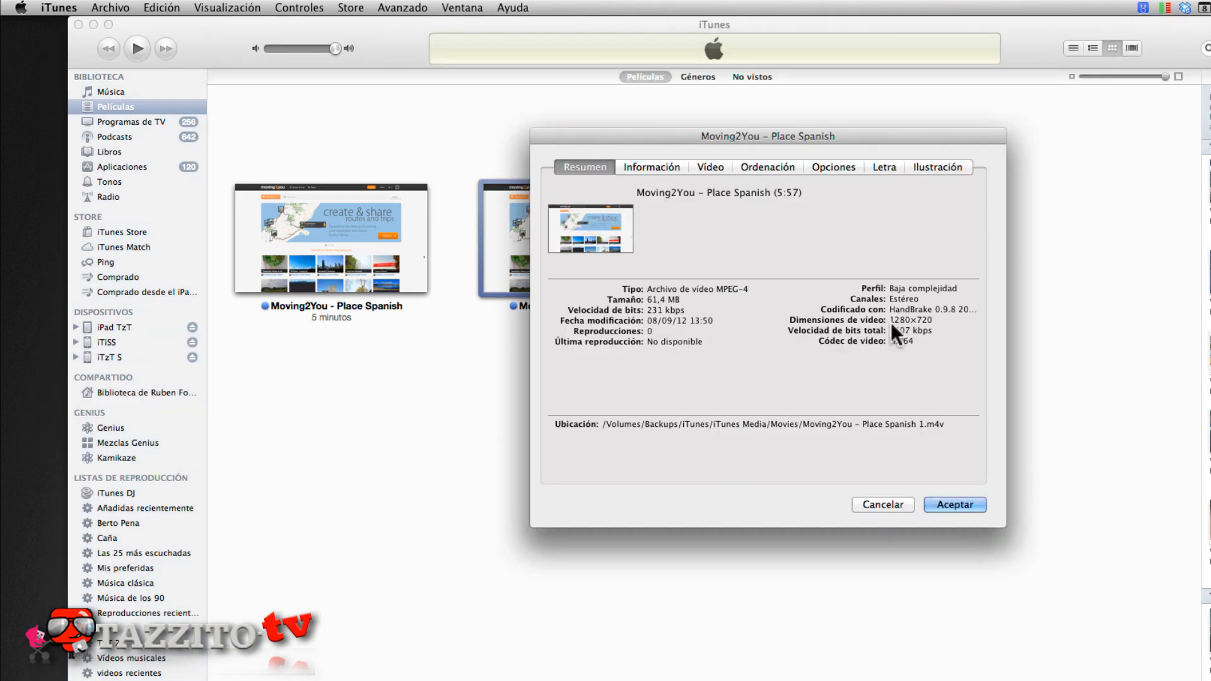
left_click(951, 503)
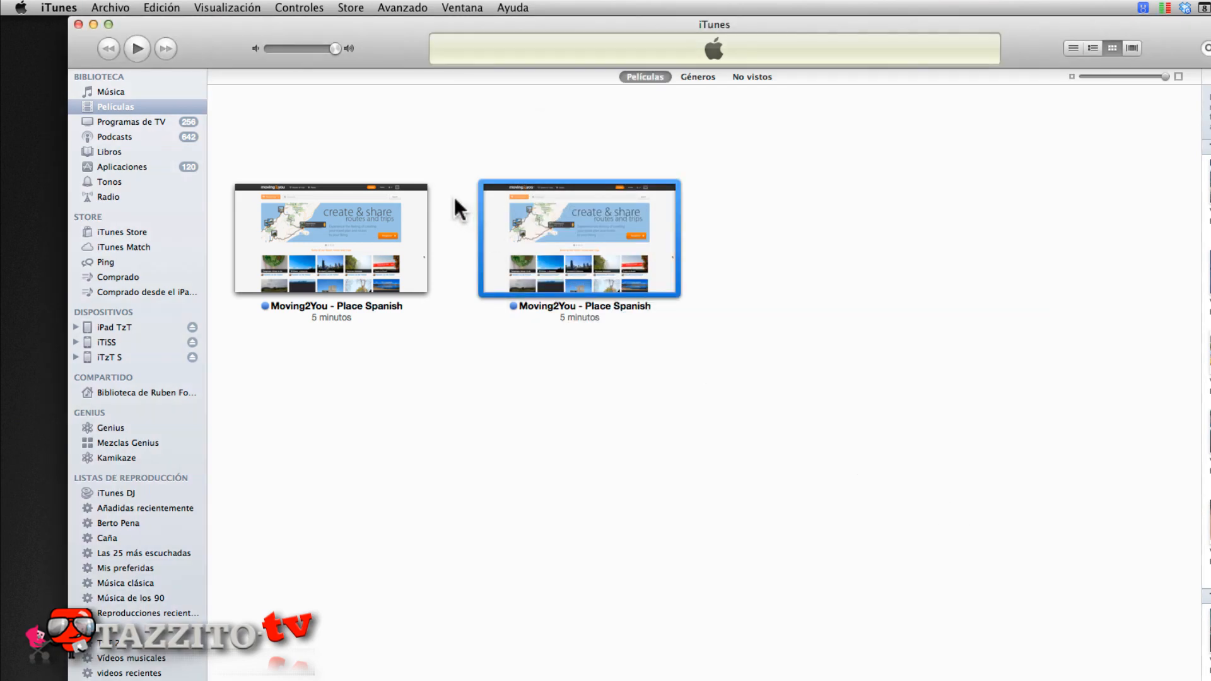
left_click(78, 24)
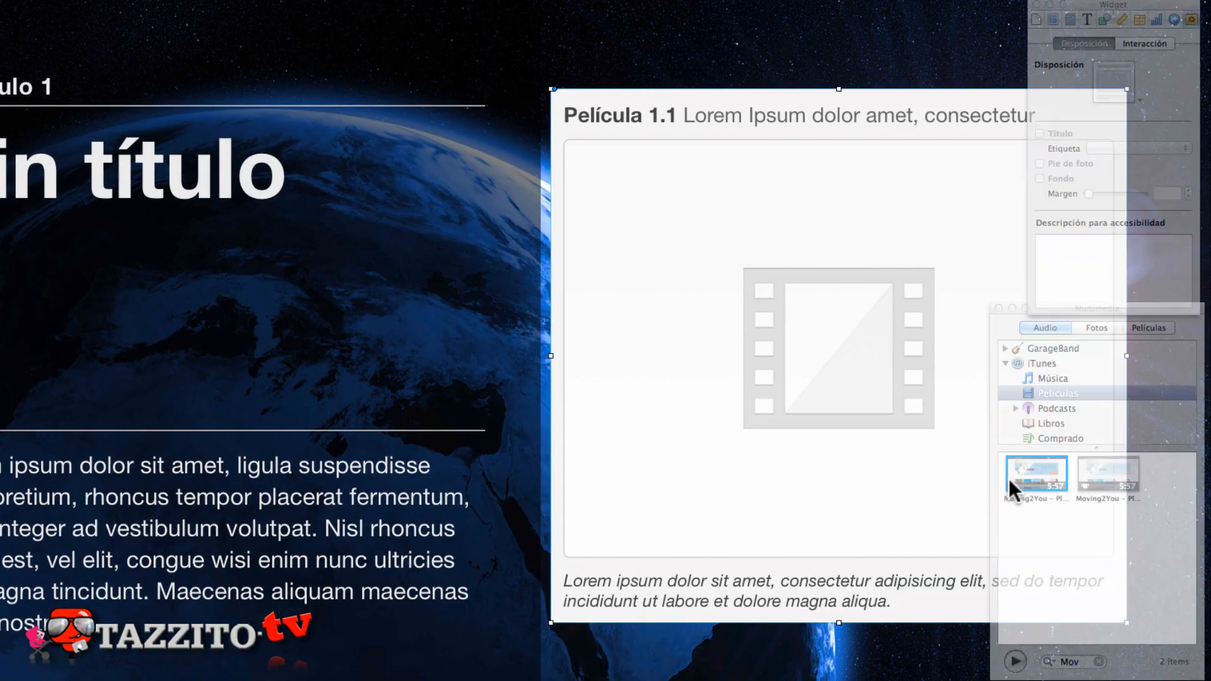
- Place the second "Moving2You" movie in the movie widget and close the media browser
left_click(1107, 473)
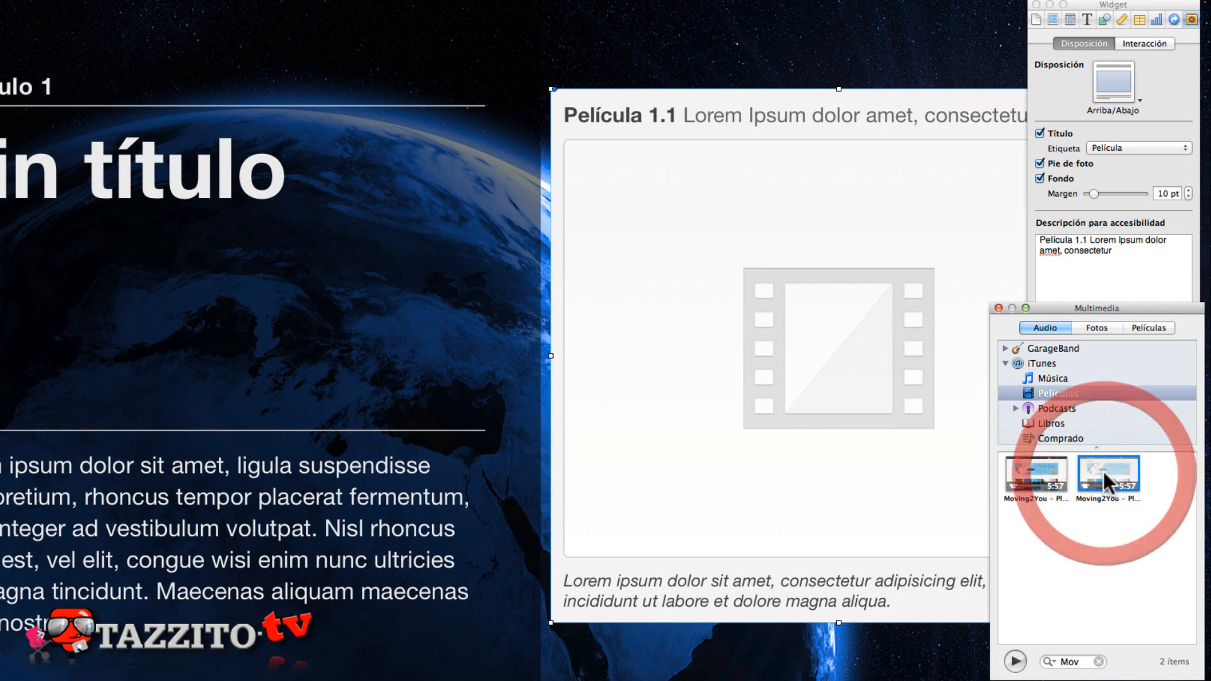
left_click_drag(1017, 431, 837, 339)
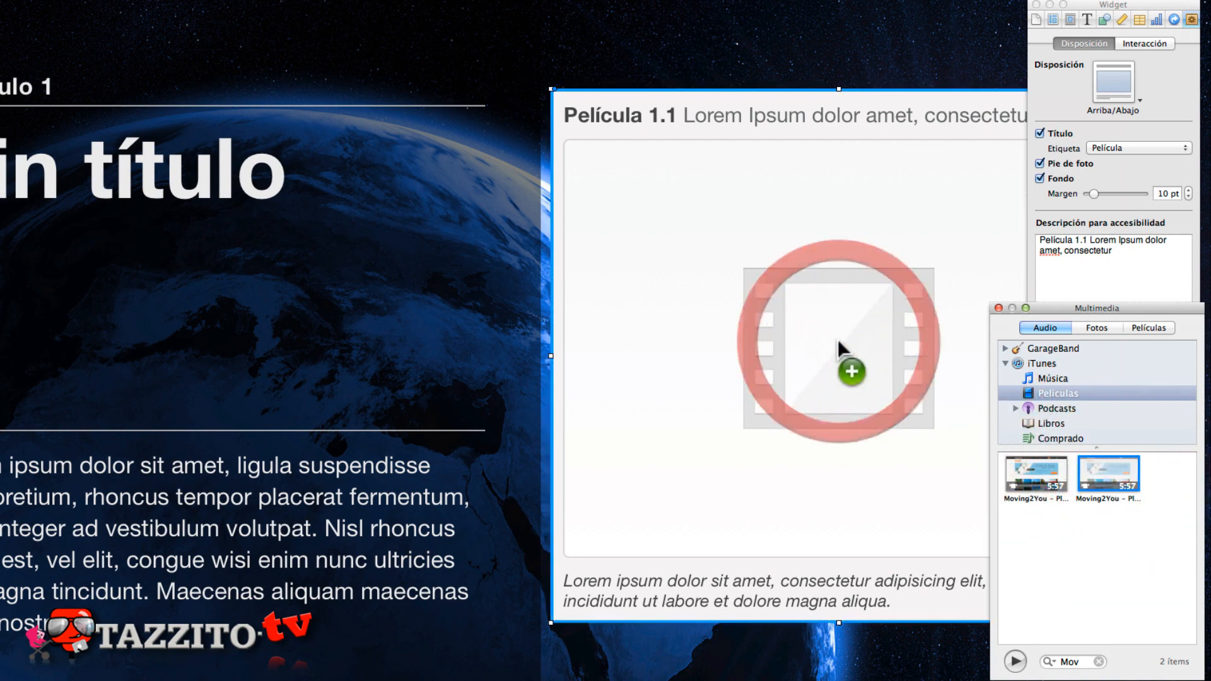
left_click(999, 308)
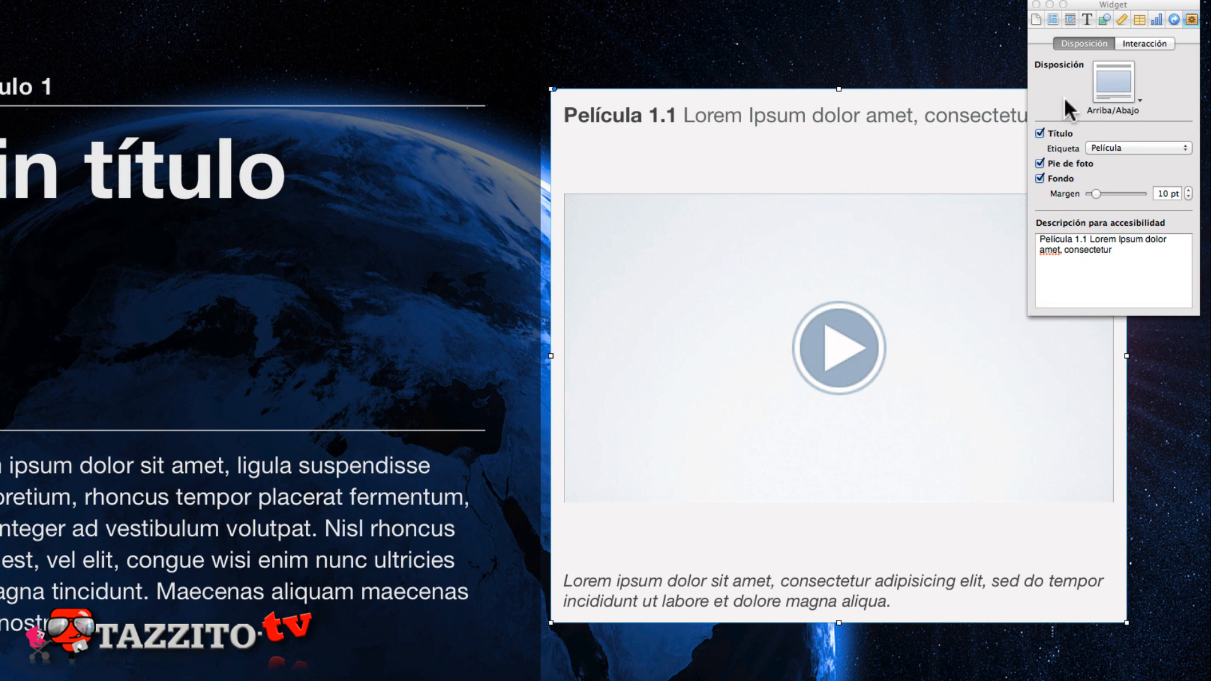
- Set the movie's poster frame (Fotograma póster) to about 12.74 s and review its repetition options, keeping No
left_click(1156, 44)
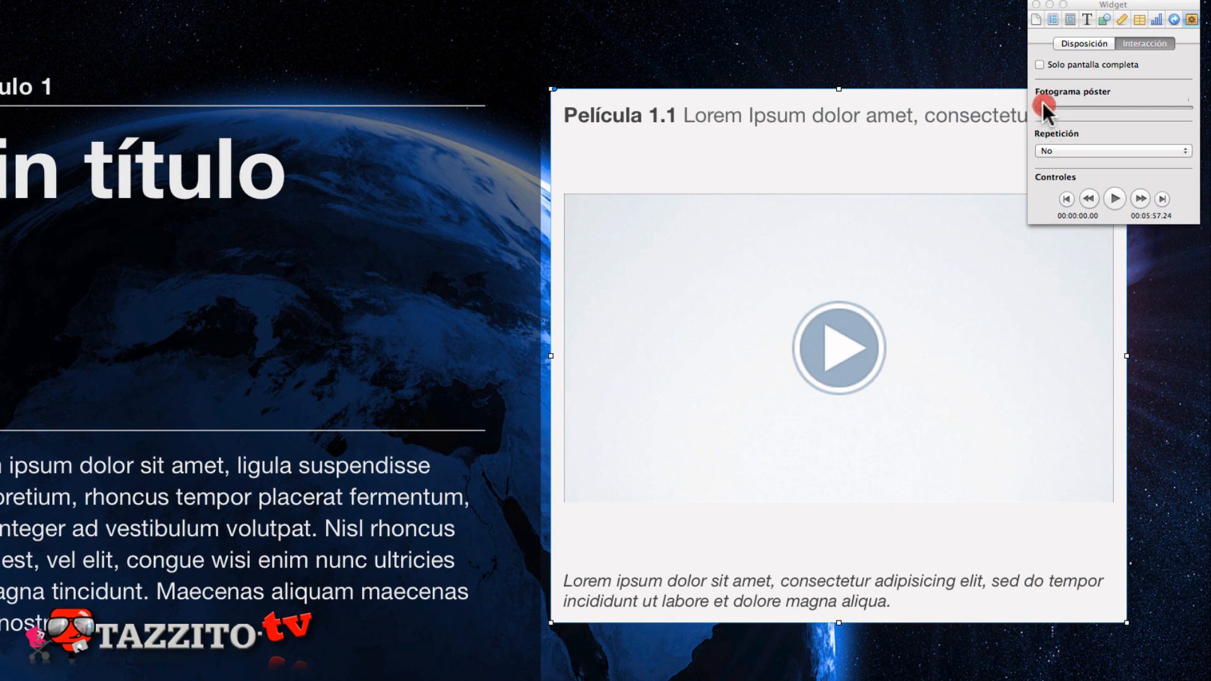
left_click_drag(1046, 105, 1043, 104)
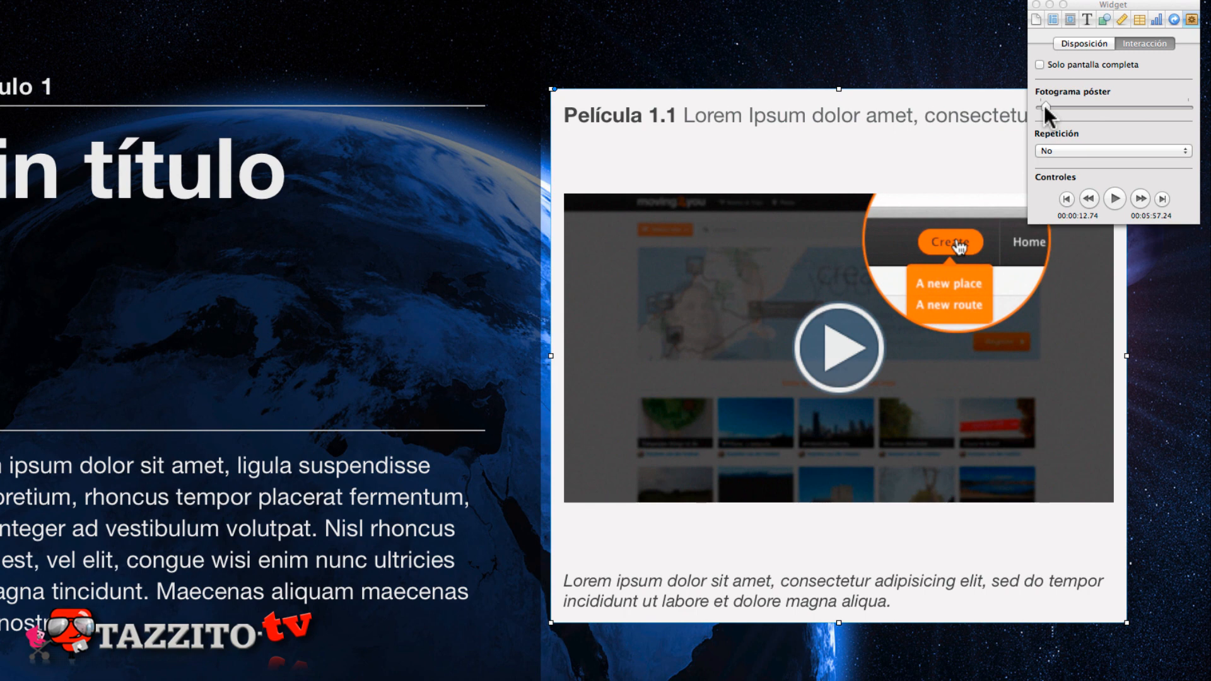
left_click(1077, 150)
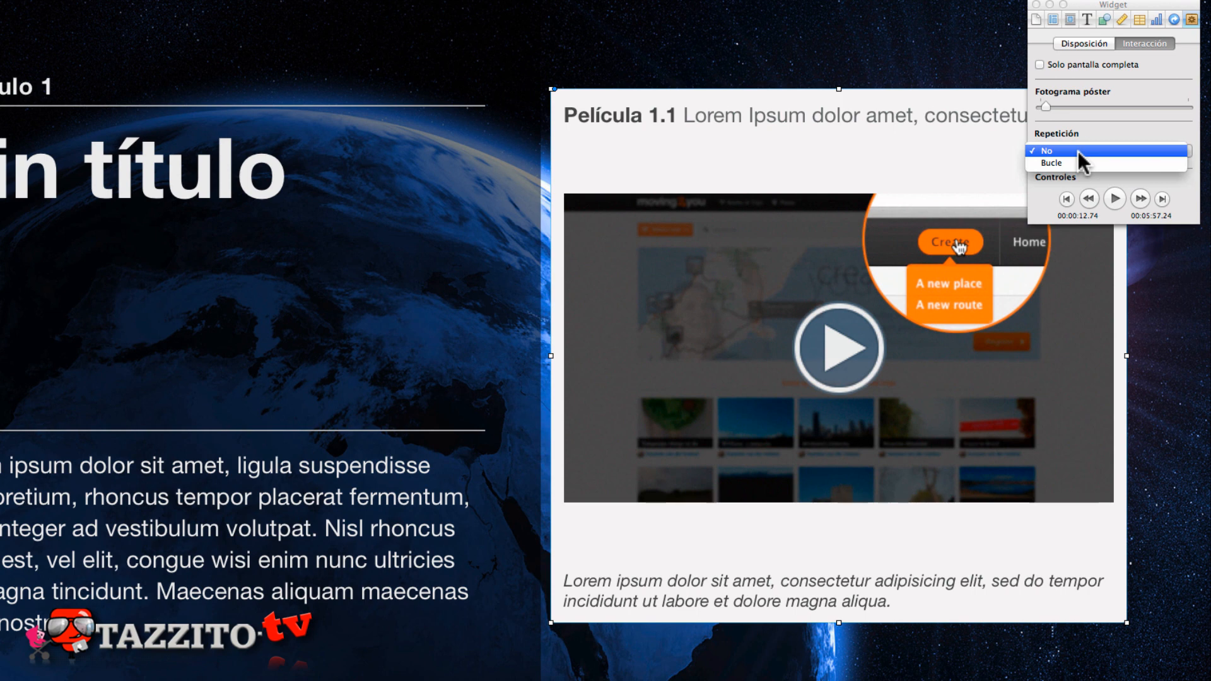
left_click(1110, 123)
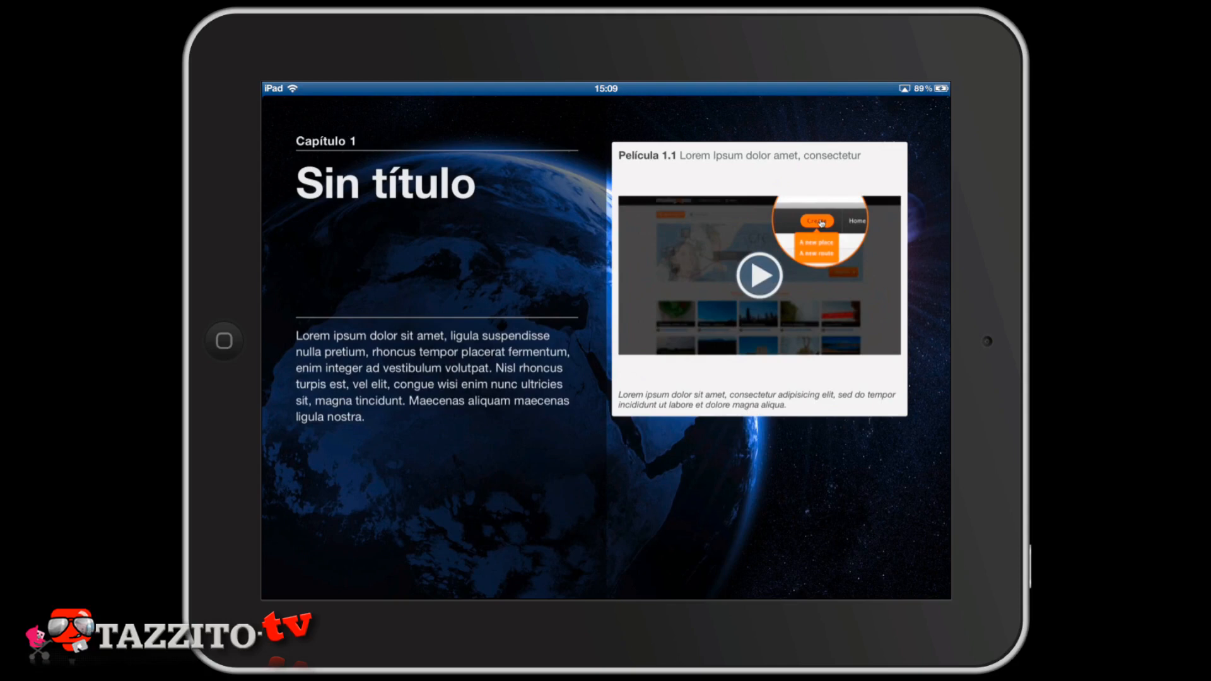
- Preview the movie widget on the iPad, playing the video both within the page and full screen
left_click(759, 275)
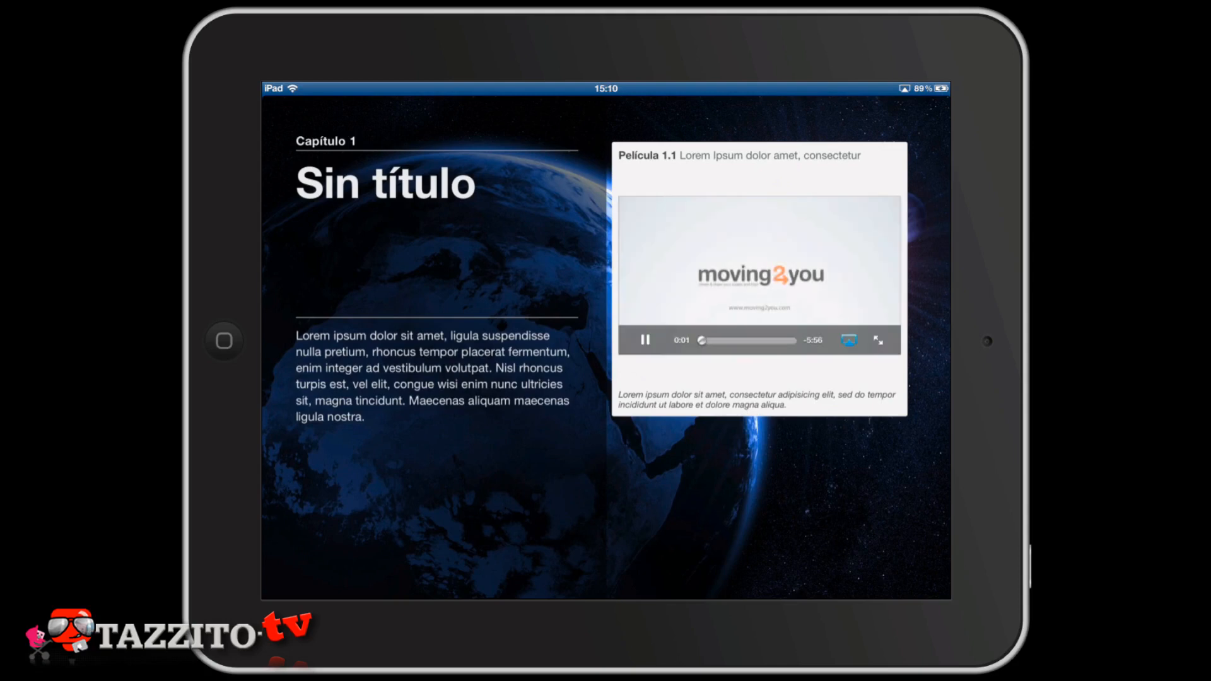
left_click(645, 340)
scroll(759, 276, "up", 5)
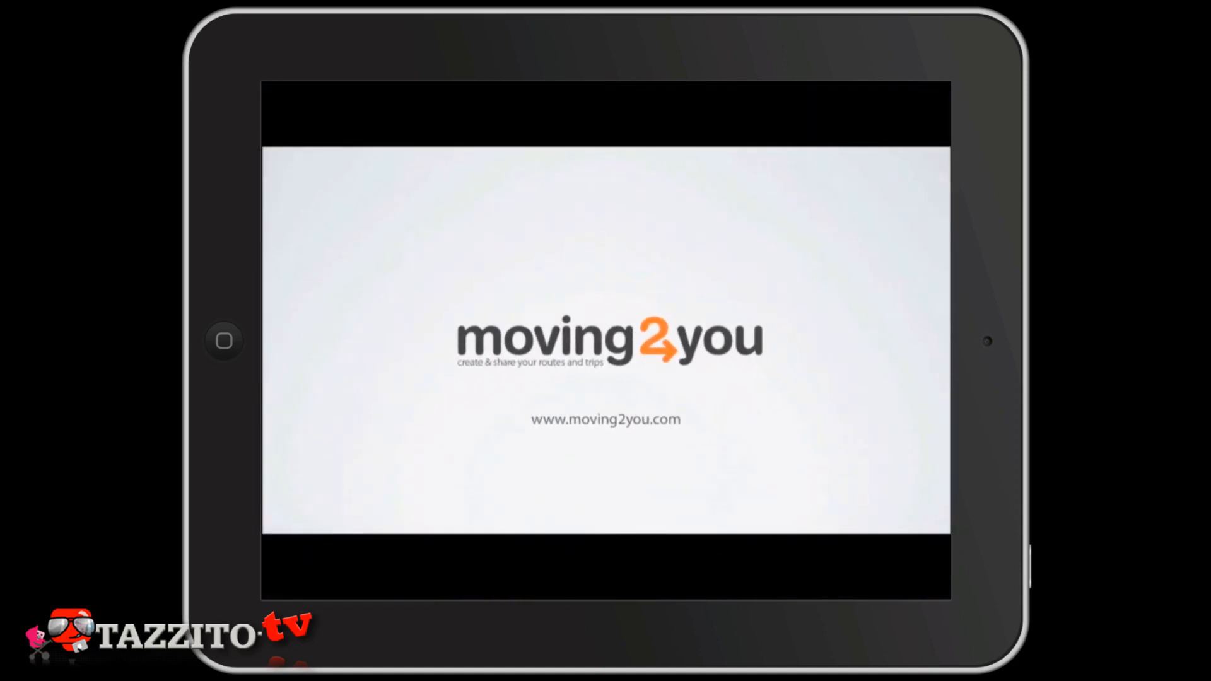
scroll(605, 340, "down", 5)
left_click(759, 275)
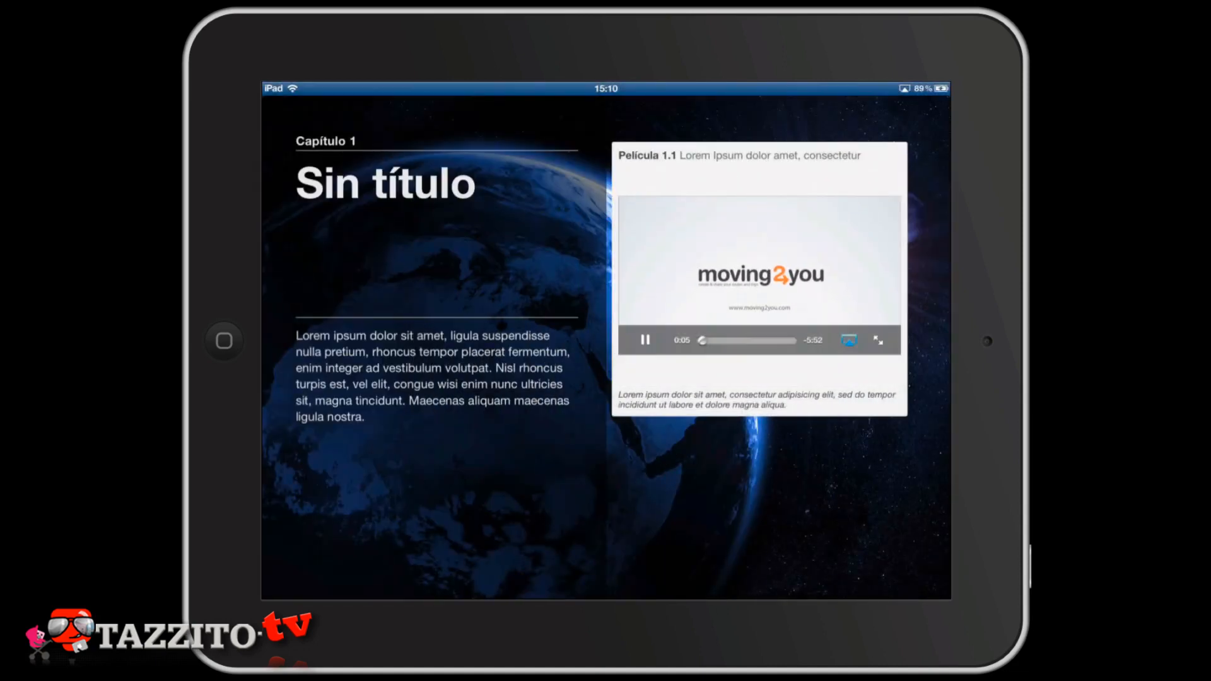
left_click(878, 341)
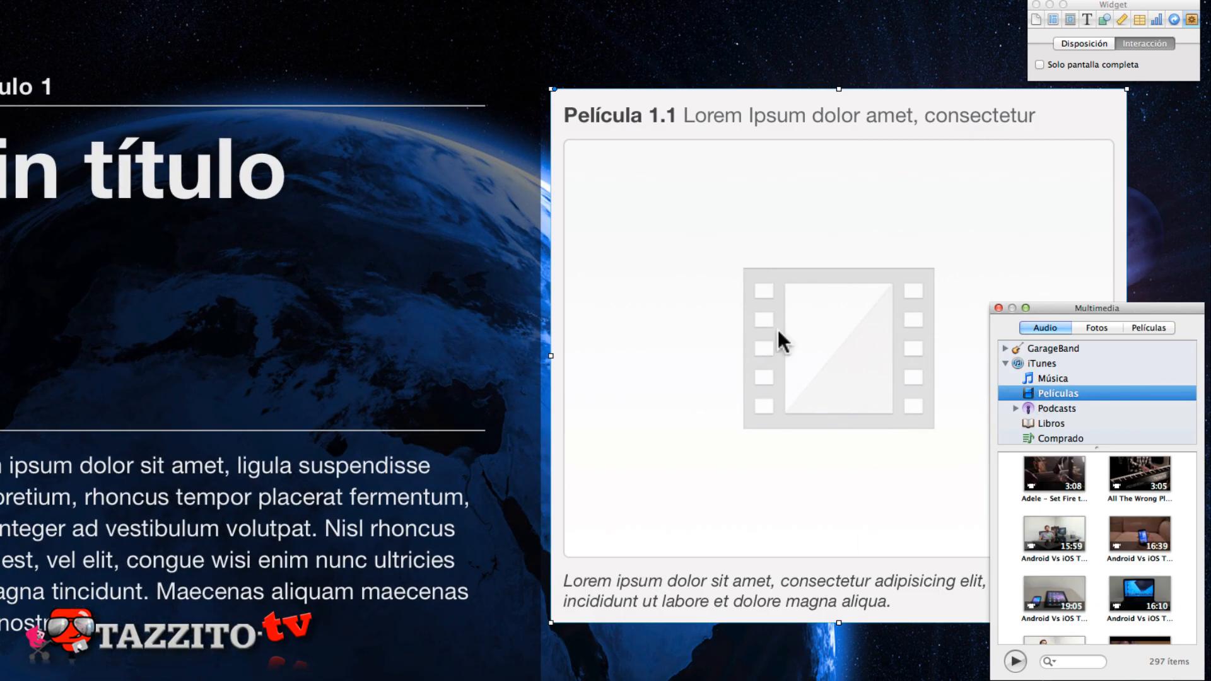
- List the iTunes music in the media browser and examine the "Crear versión de AAC" option for "Pastores, venid" in iTunes
left_click(1043, 377)
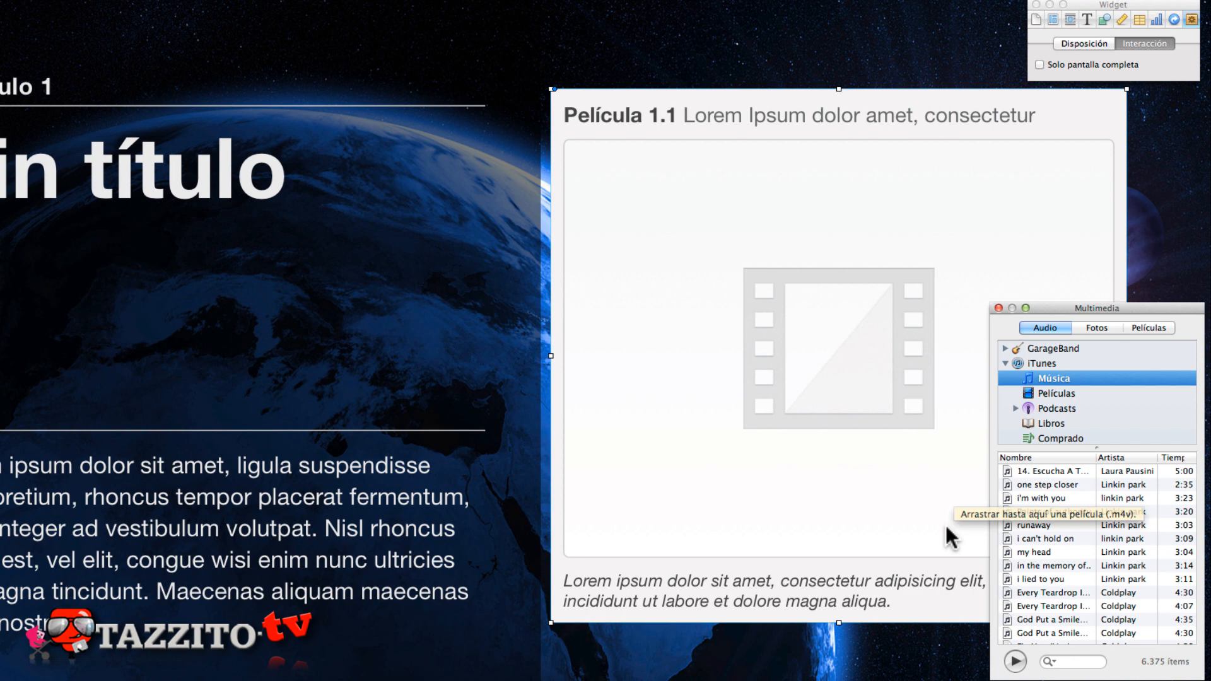
left_click_drag(944, 524, 944, 524)
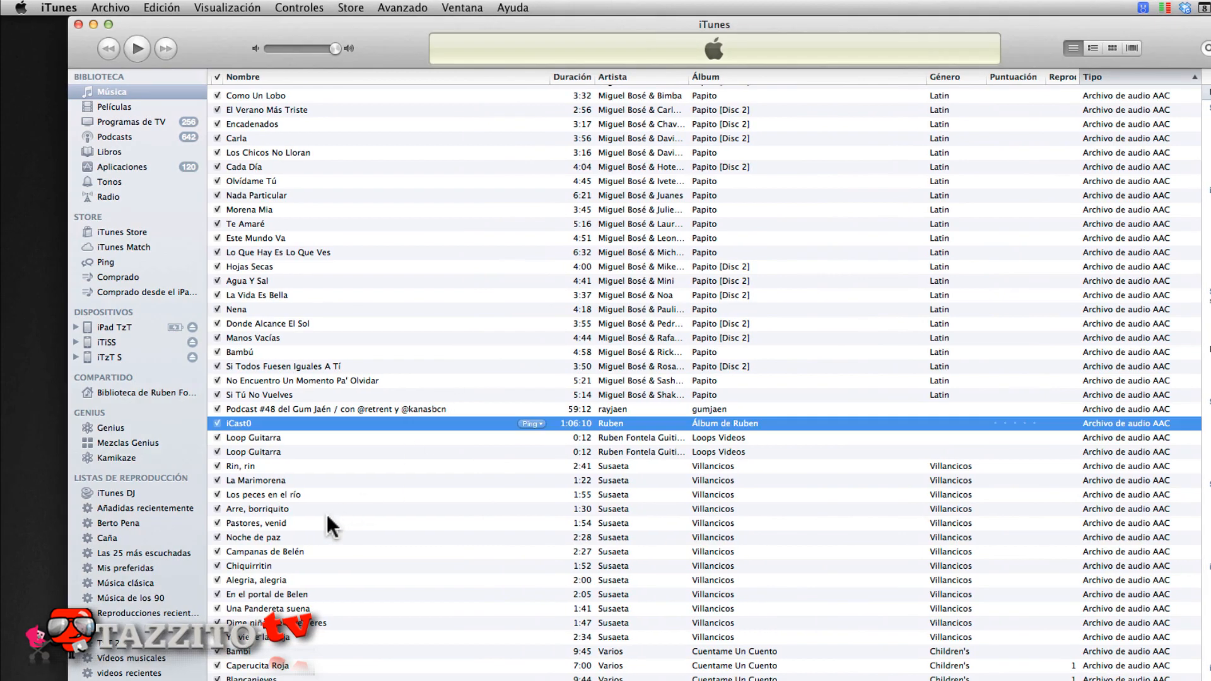
left_click(327, 524)
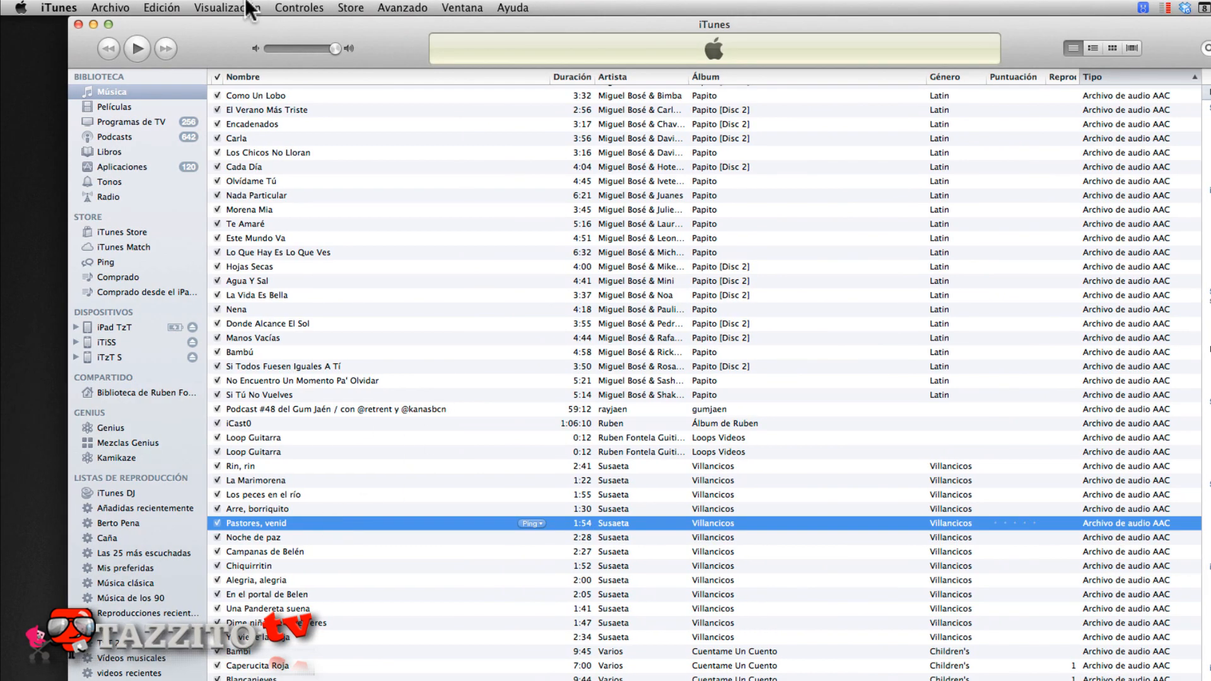
left_click(392, 8)
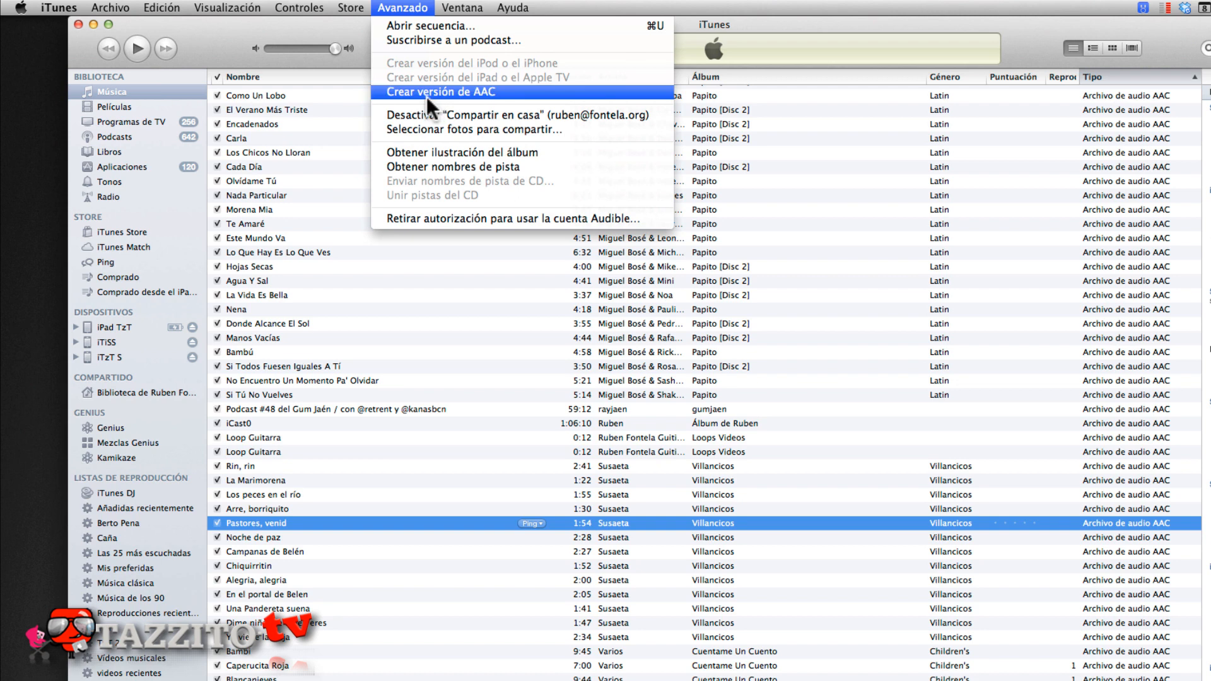
left_click(78, 24)
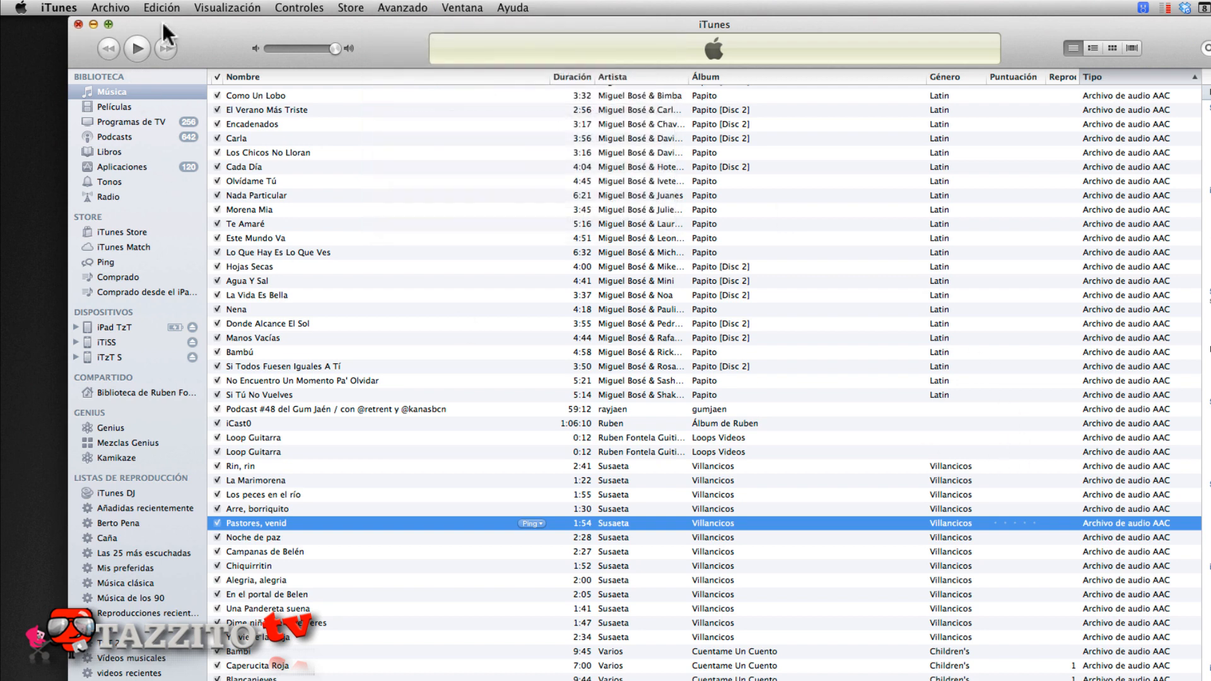
left_click(78, 24)
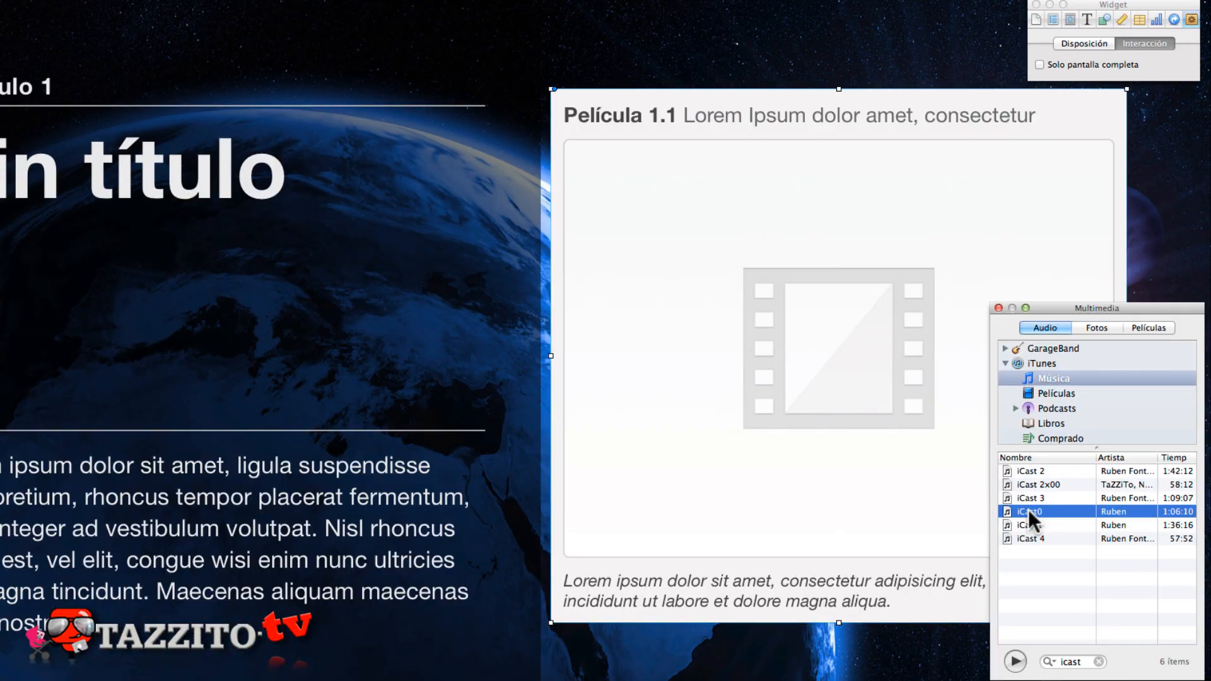
- Place the iCast0 audio track in the movie widget and clear the media browser search
left_click_drag(1028, 509, 860, 454)
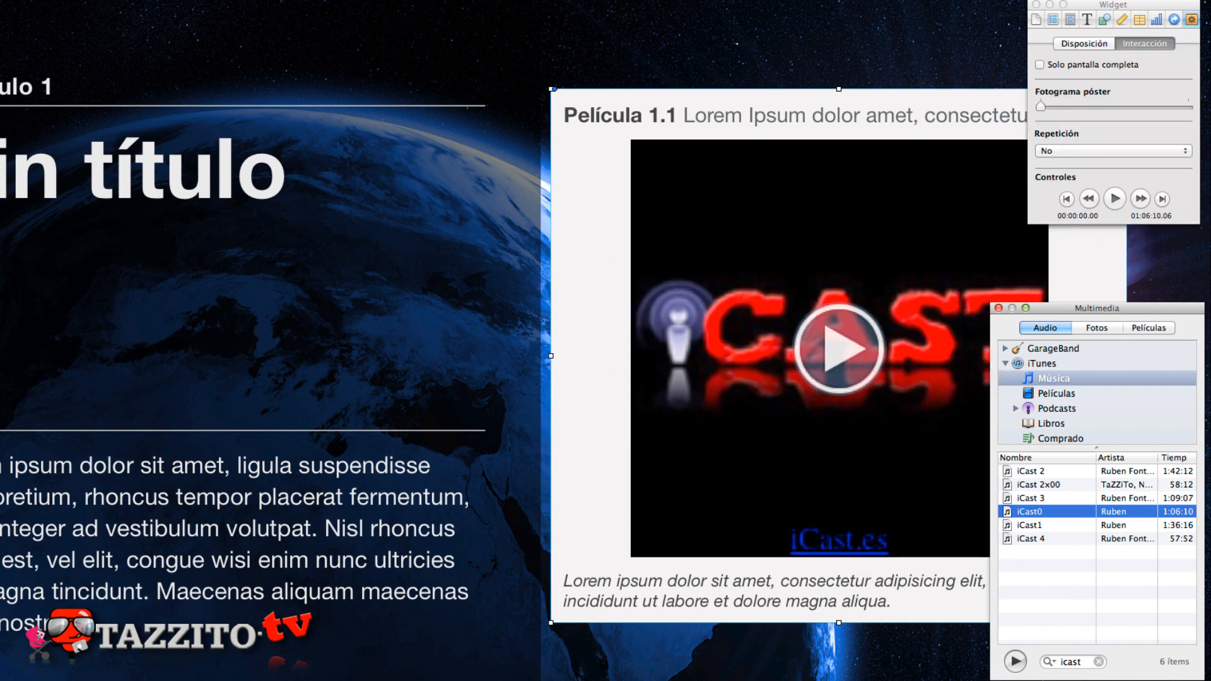
left_click(1098, 661)
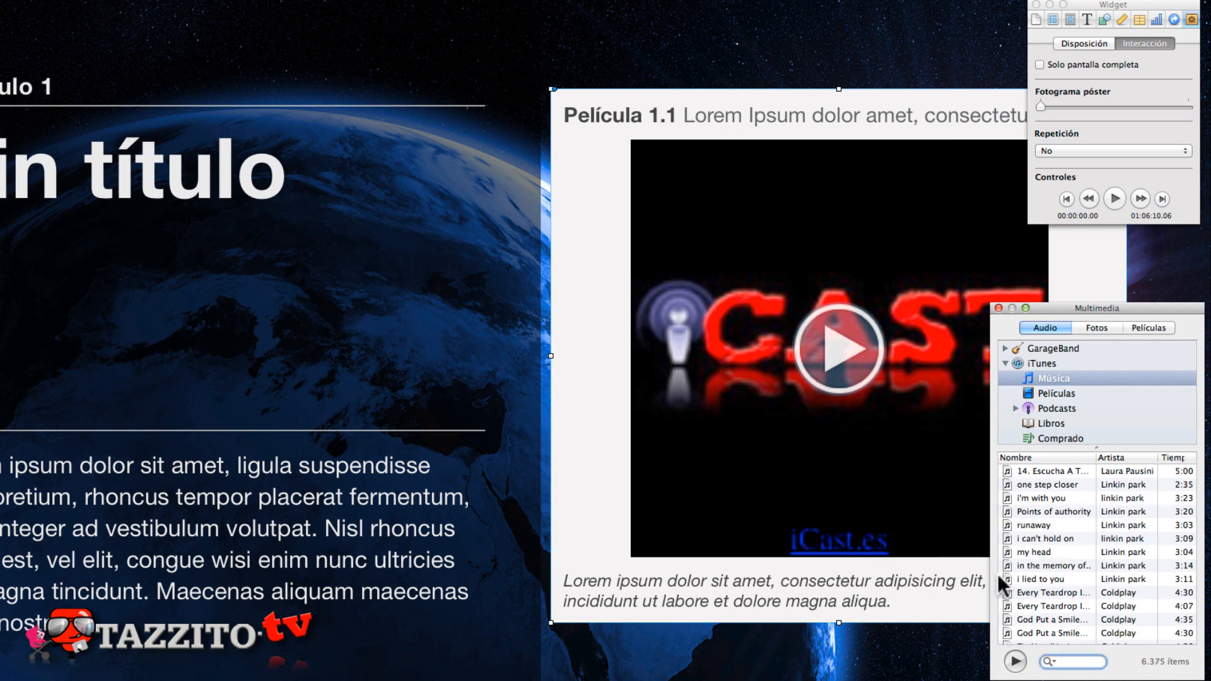
left_click(543, 533)
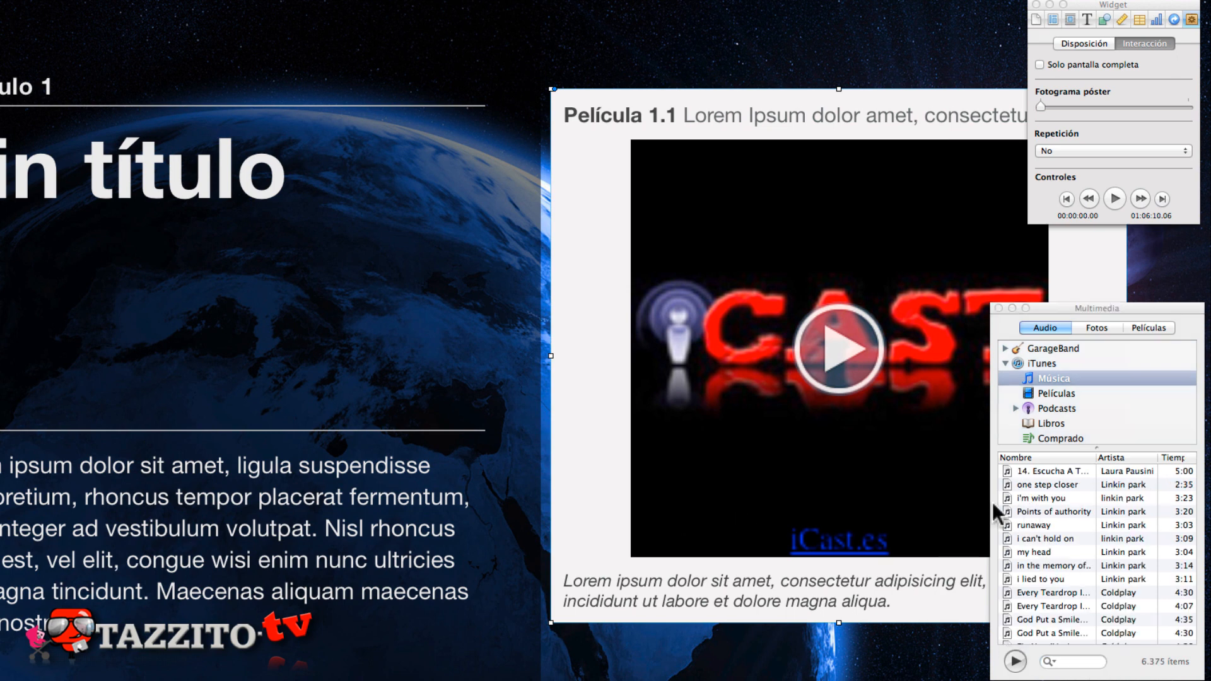
- Search the iTunes music for "barricada" and place the first Barricada track, "Tentando a la Su...", in the movie widget
left_click(1072, 661)
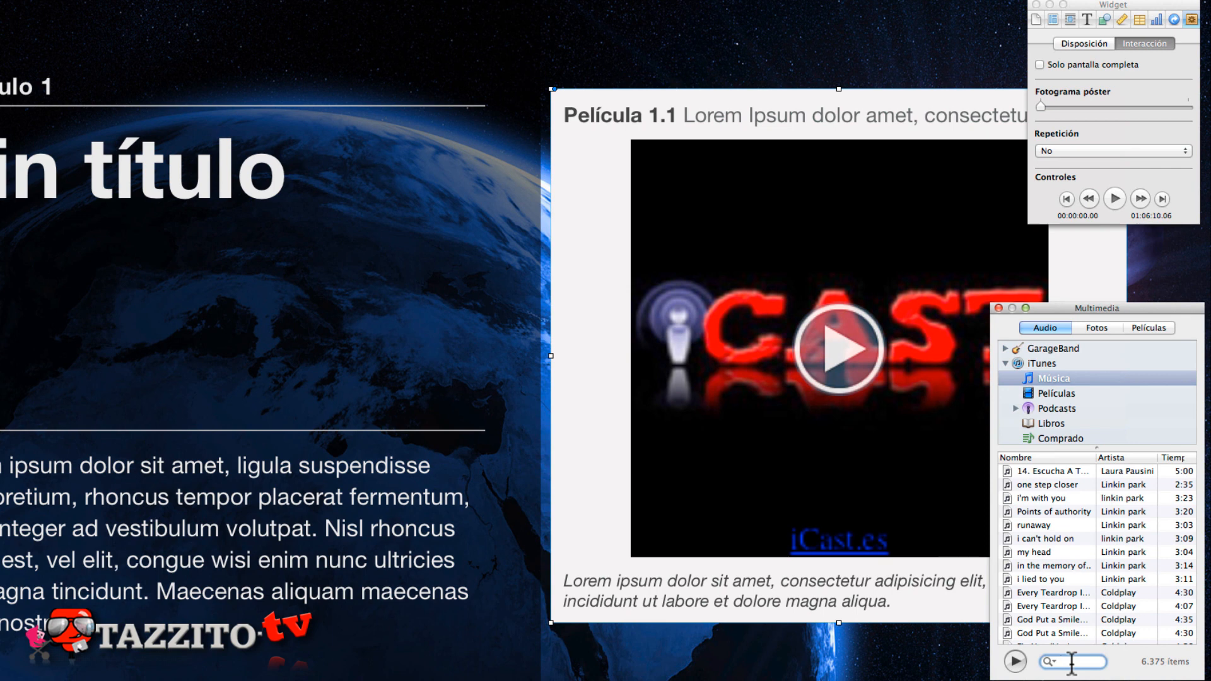
type("barricad")
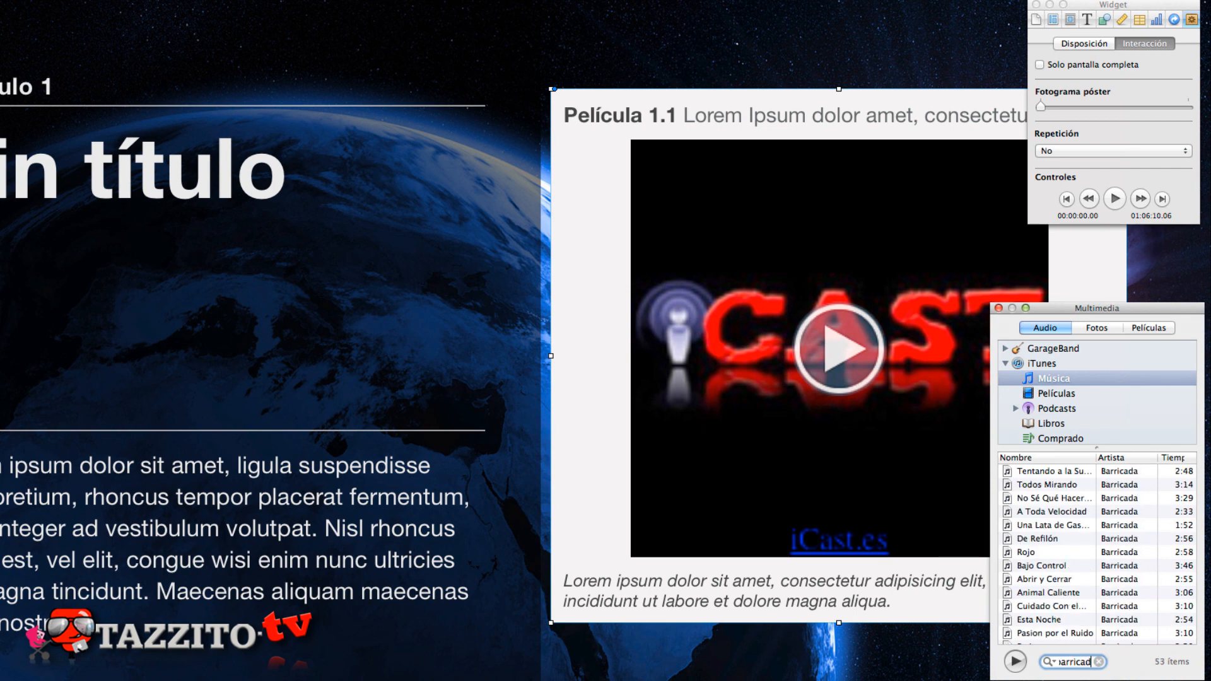
type("a")
left_click_drag(1046, 471, 815, 429)
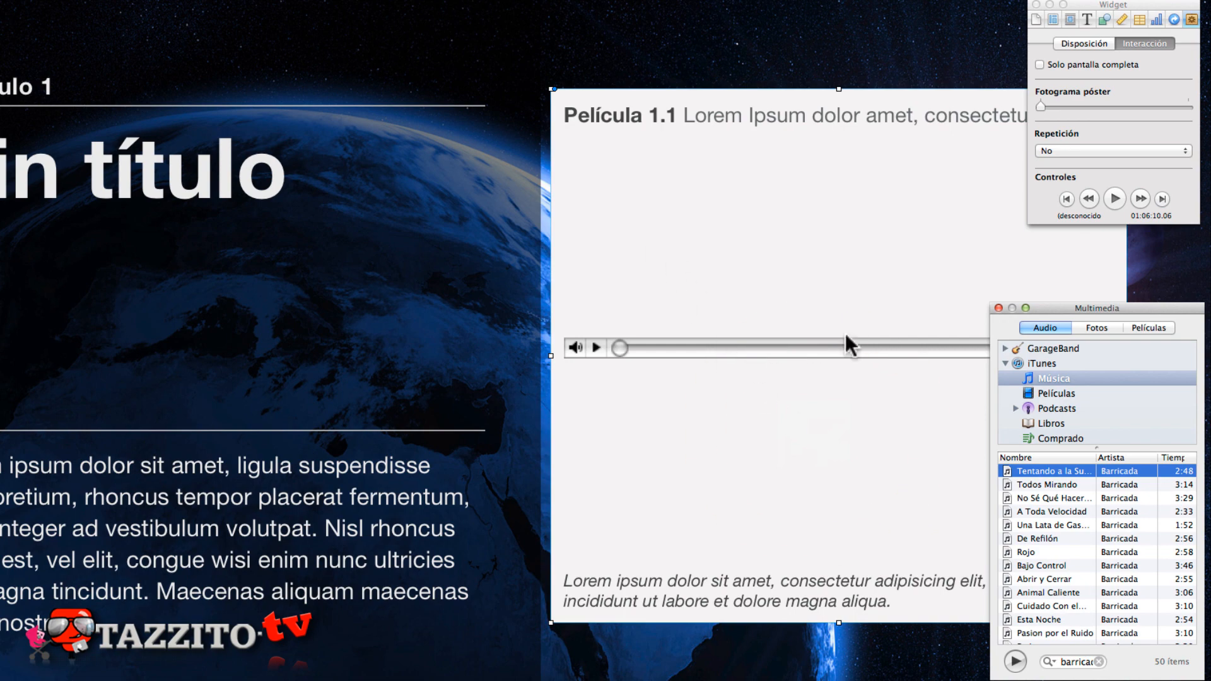
left_click(808, 183)
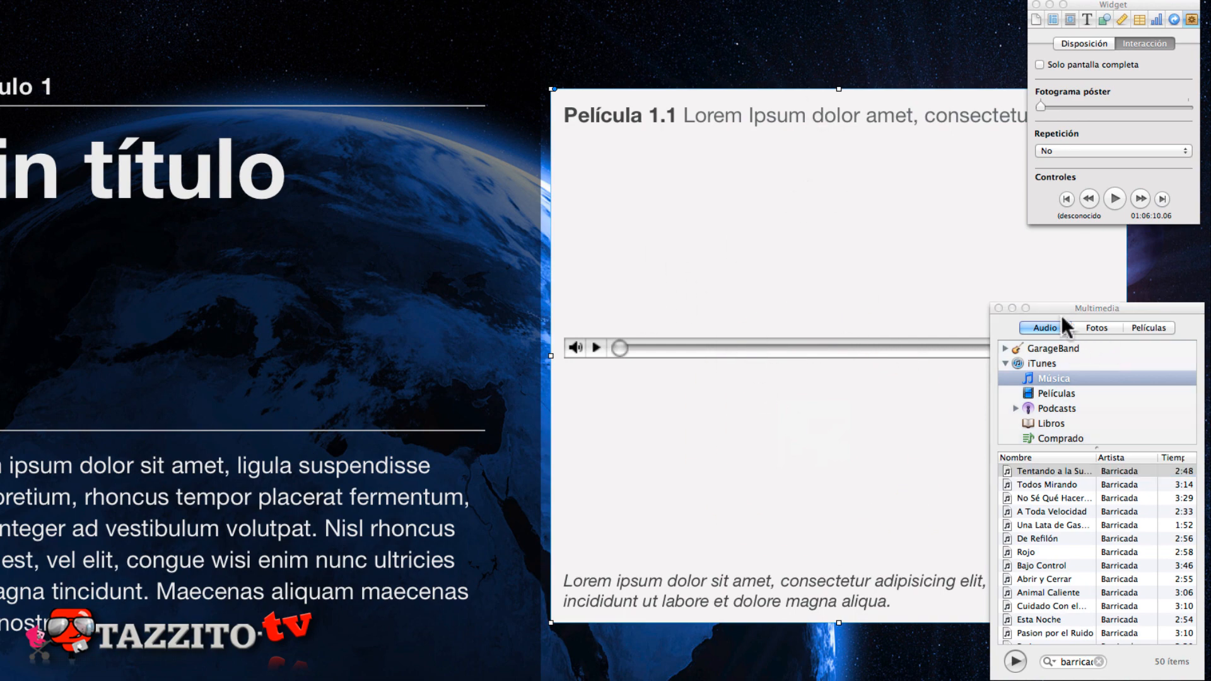
- Close the media browser, shrink the widget's height to fit closely around the audio bar, and play the track
left_click(999, 308)
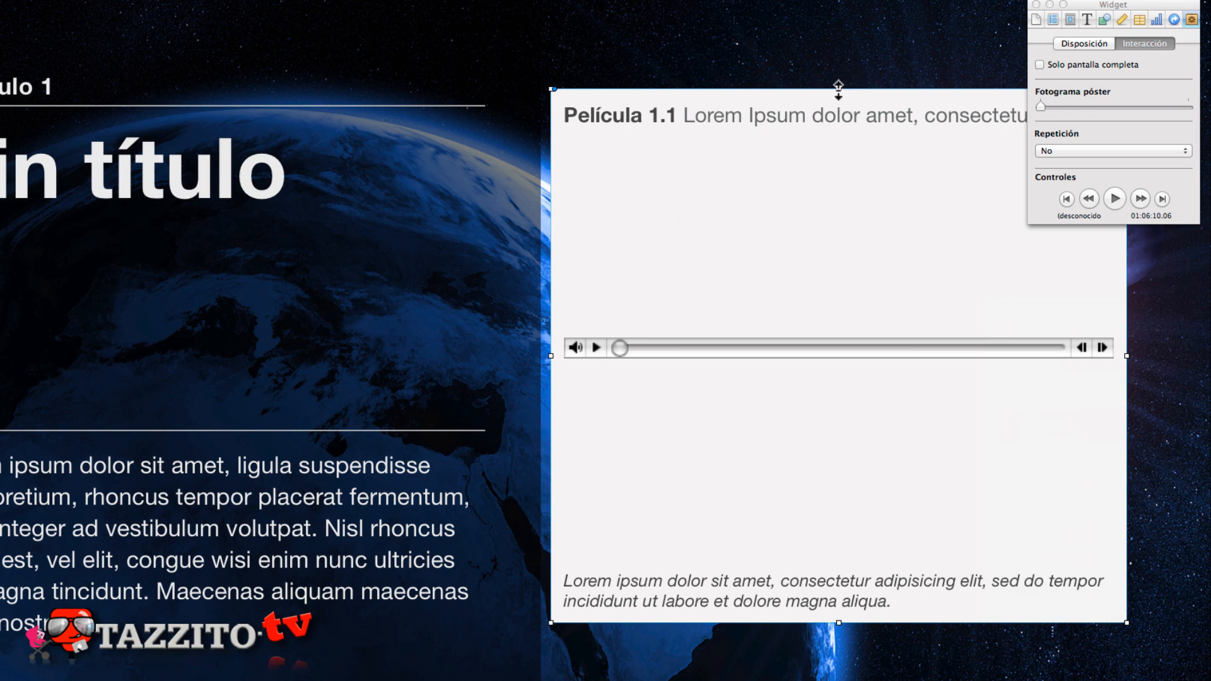
left_click_drag(838, 89, 878, 474)
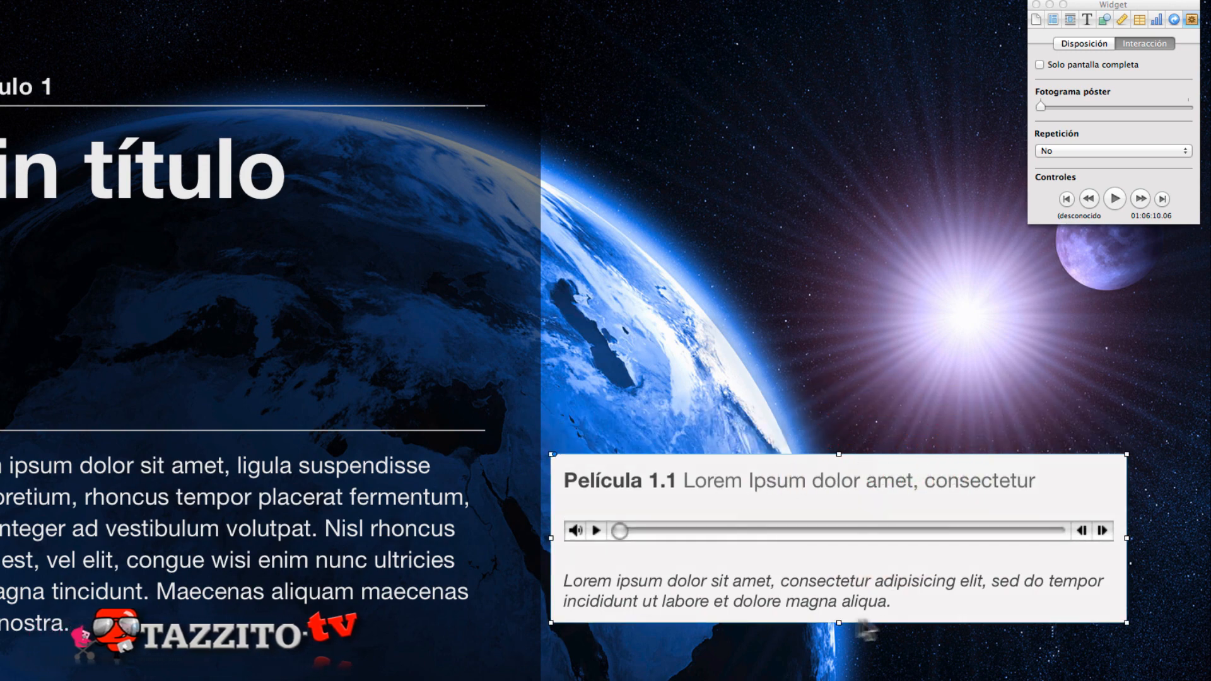
left_click(593, 532)
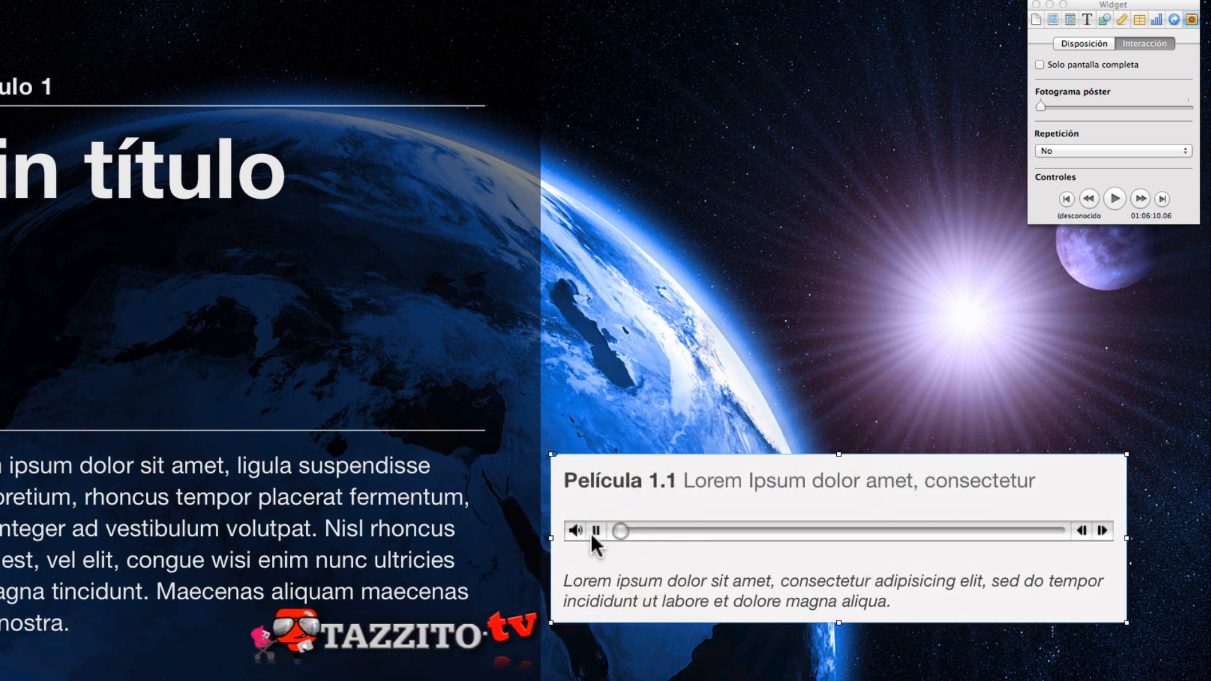